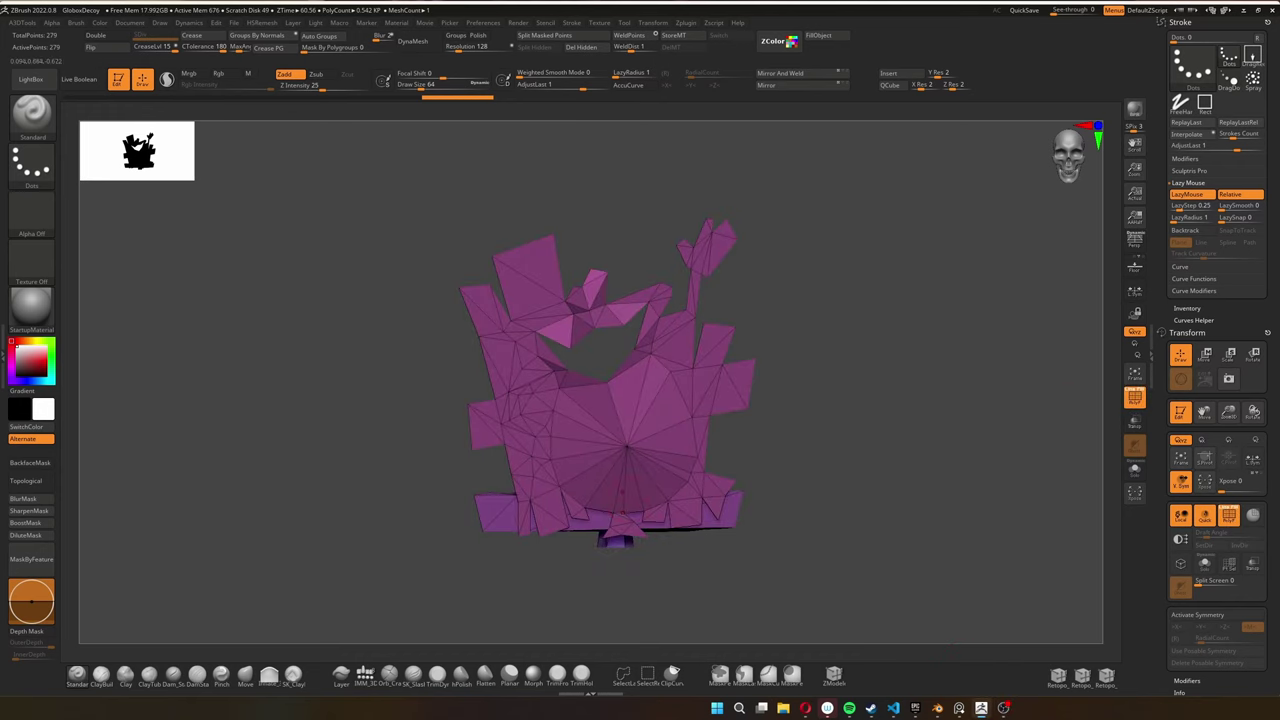
With ZModeler, give the decoy's central fan polygons the arm's polygroup
key("b")
key("z")
key("m")
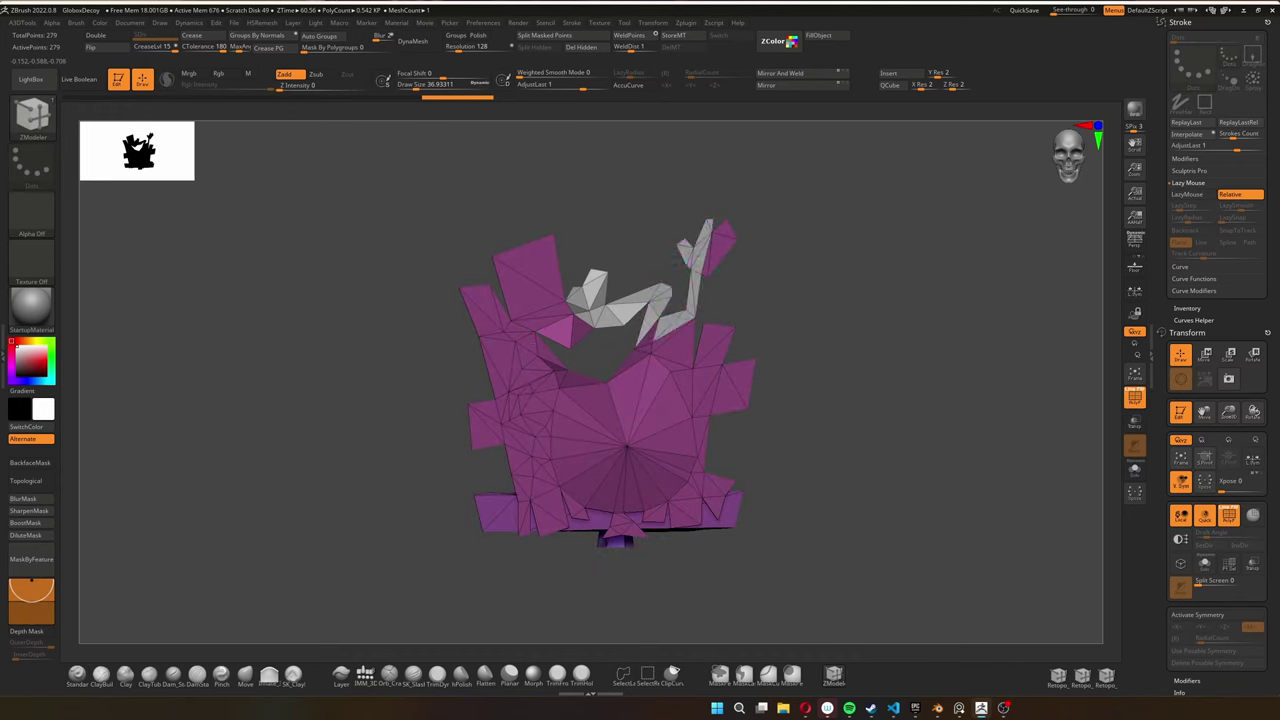
left_click(640, 430)
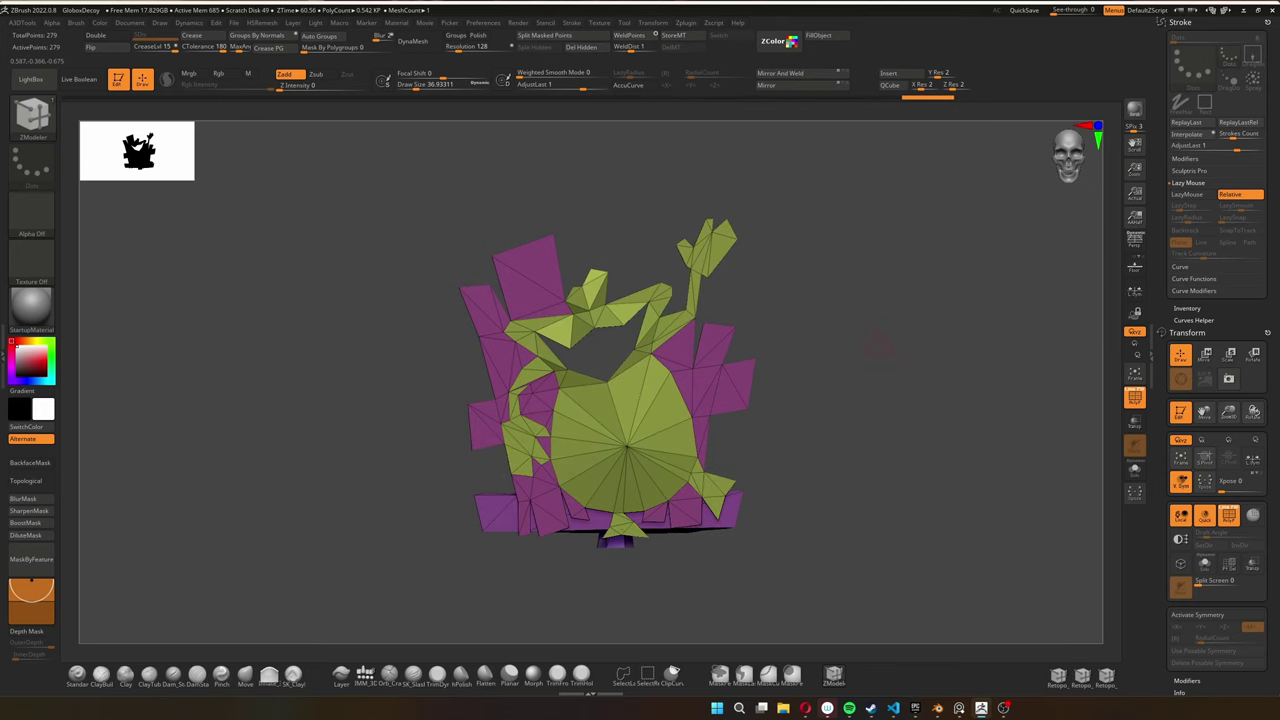
Rename the subtool to Globox_decoy and append a Plane3D as a new subtool
left_click(600, 420, "alt")
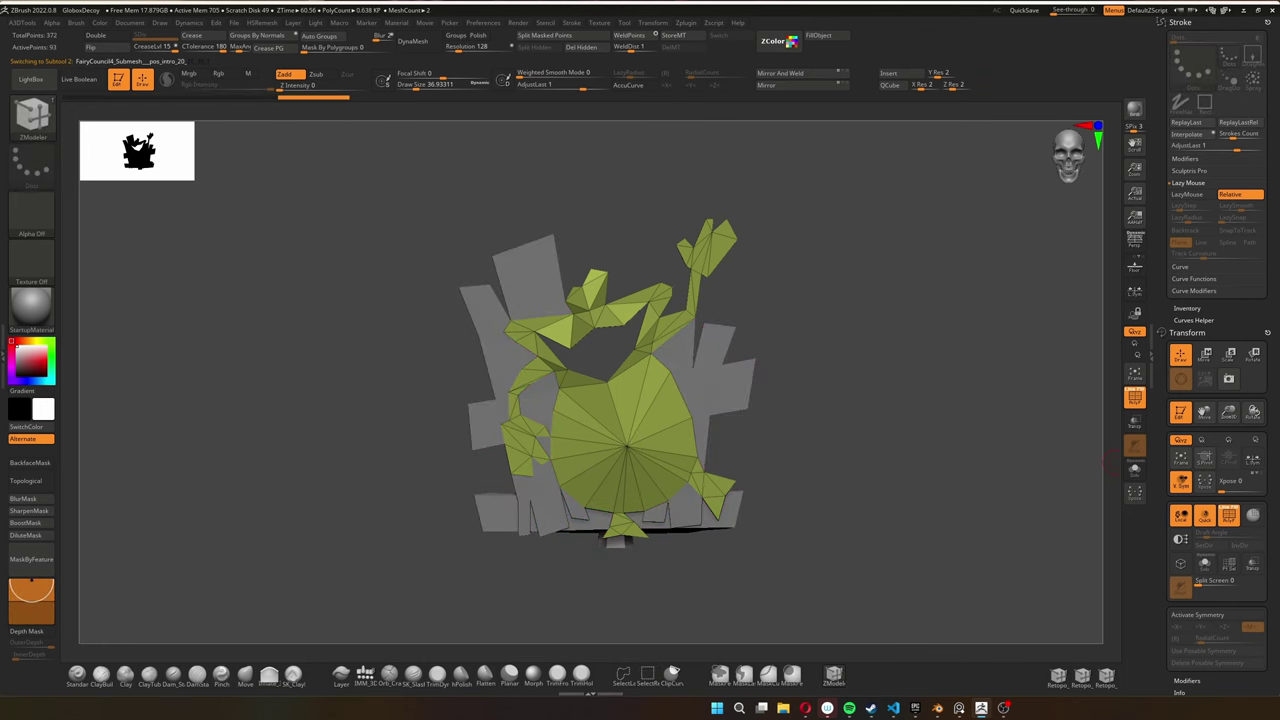
left_click(1185, 456)
type("decoy")
key("Return")
left_click(728, 396, "alt")
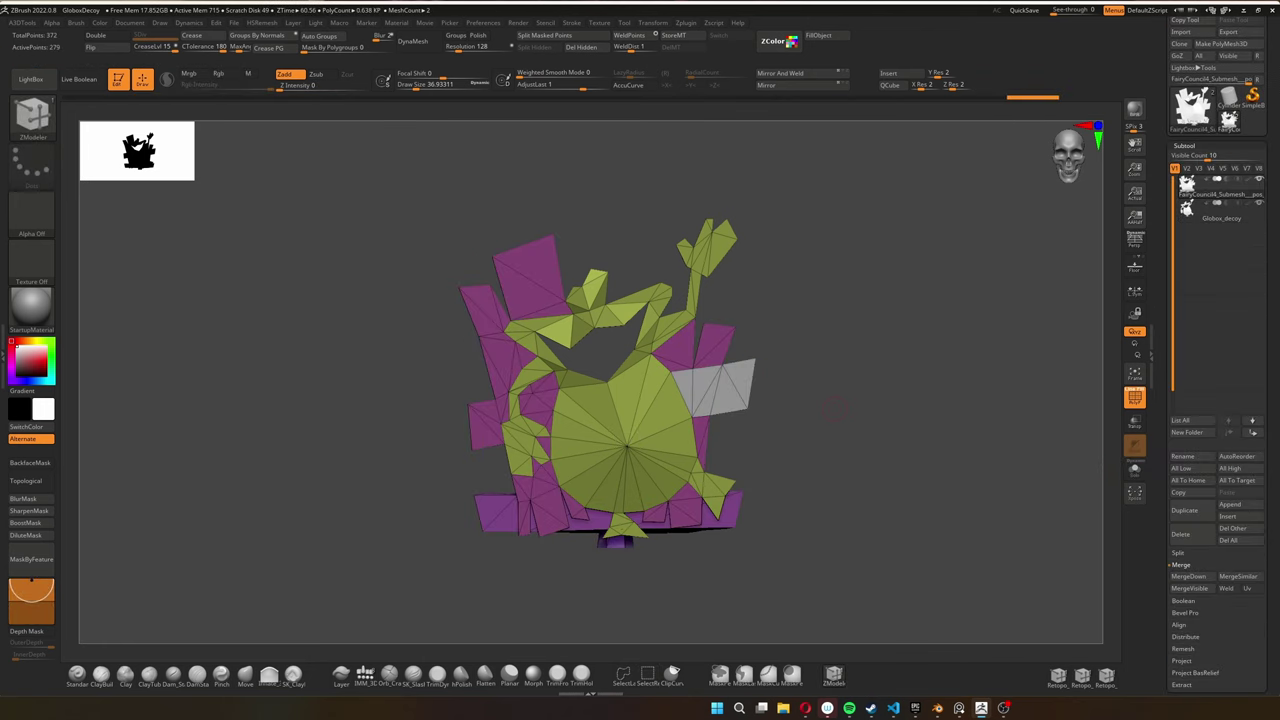
left_click(1230, 504)
left_click(790, 443)
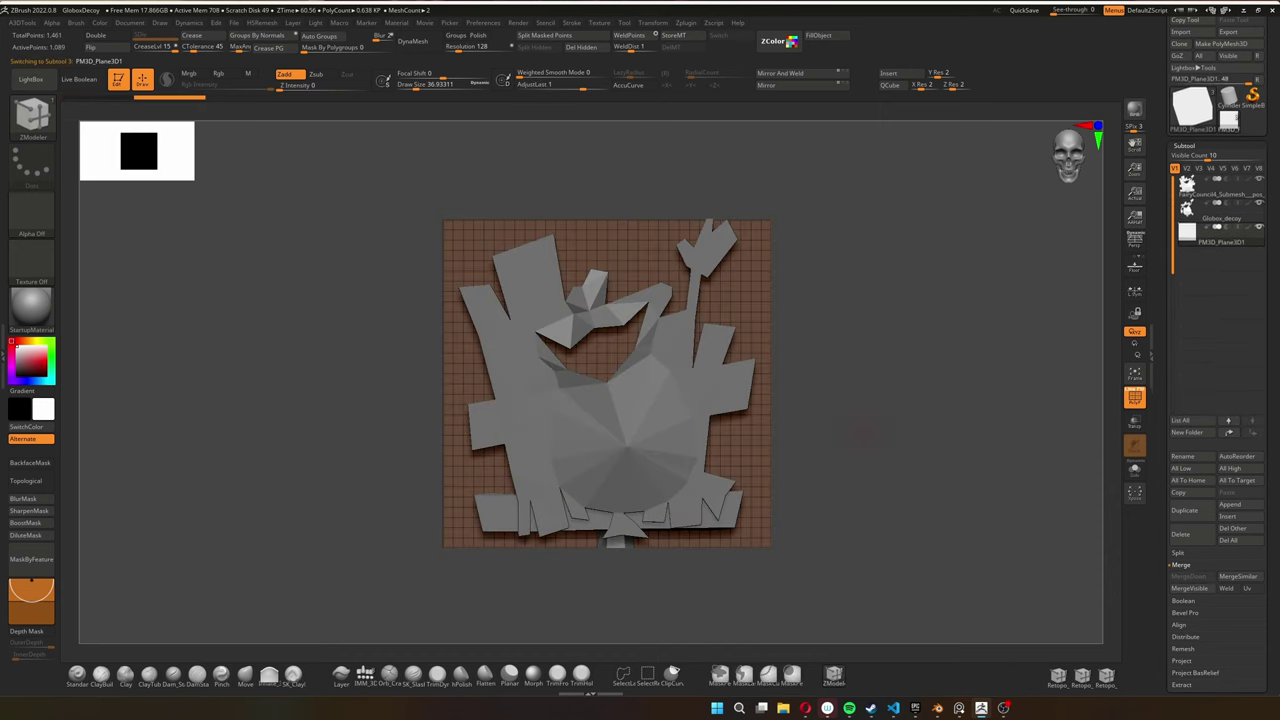
Scale the plane flat into a thin plank with Transpose
left_click(1134, 240)
key("w")
left_click_drag(607, 325, 607, 350)
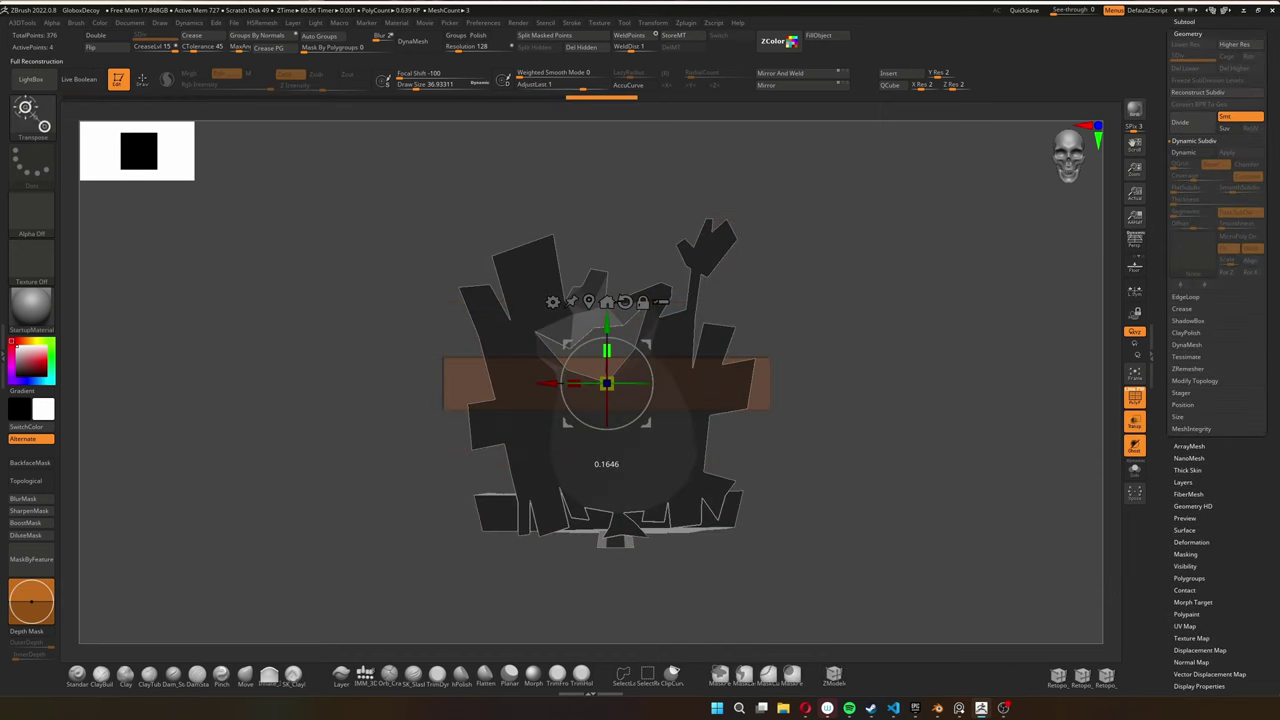
key("q")
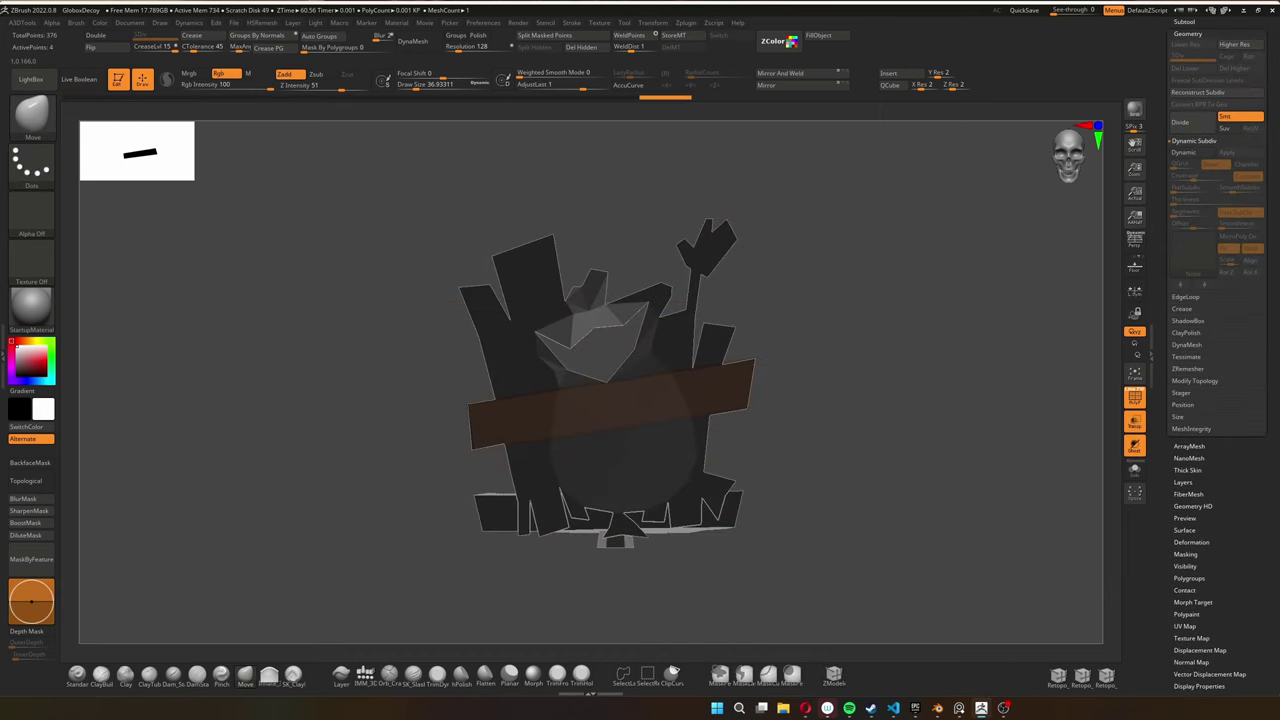
left_click(1184, 21)
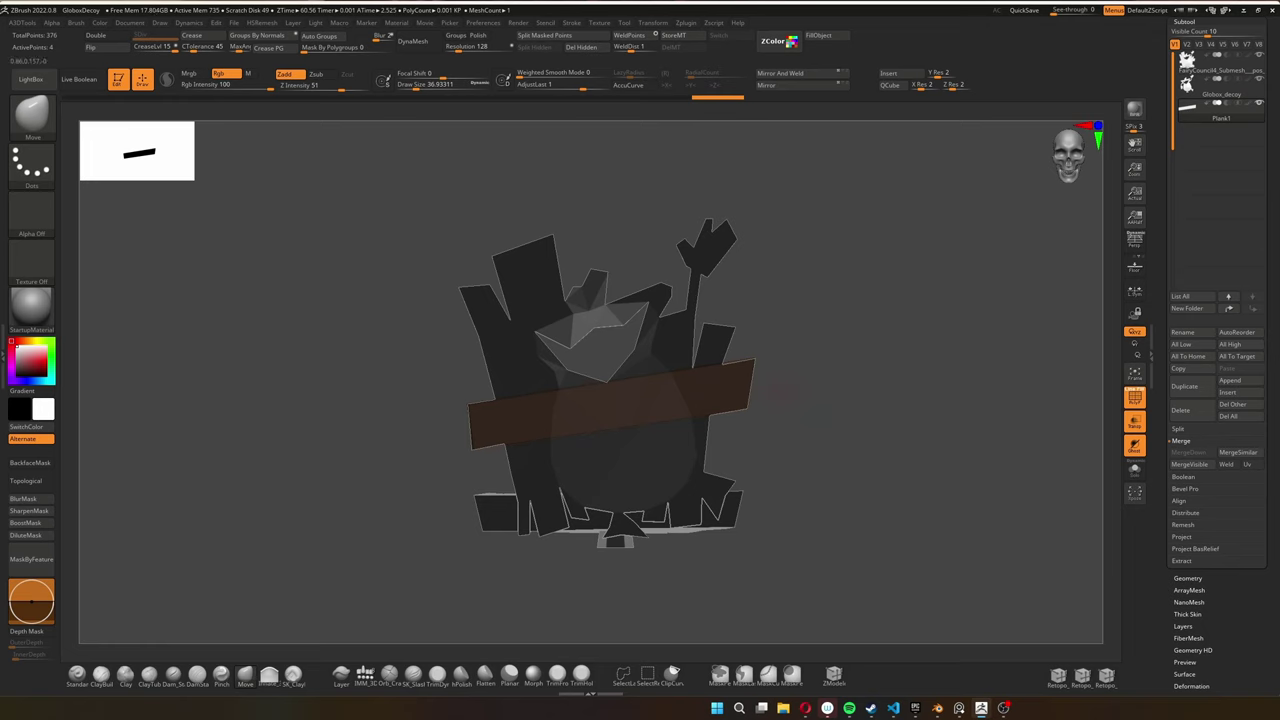
Duplicate the plank, rotate the copy upright at the model's left edge, and narrow its lower end
key("ctrl+shift+d")
key("w")
left_click_drag(606, 323, 552, 345)
left_click_drag(606, 380, 526, 414)
key("q")
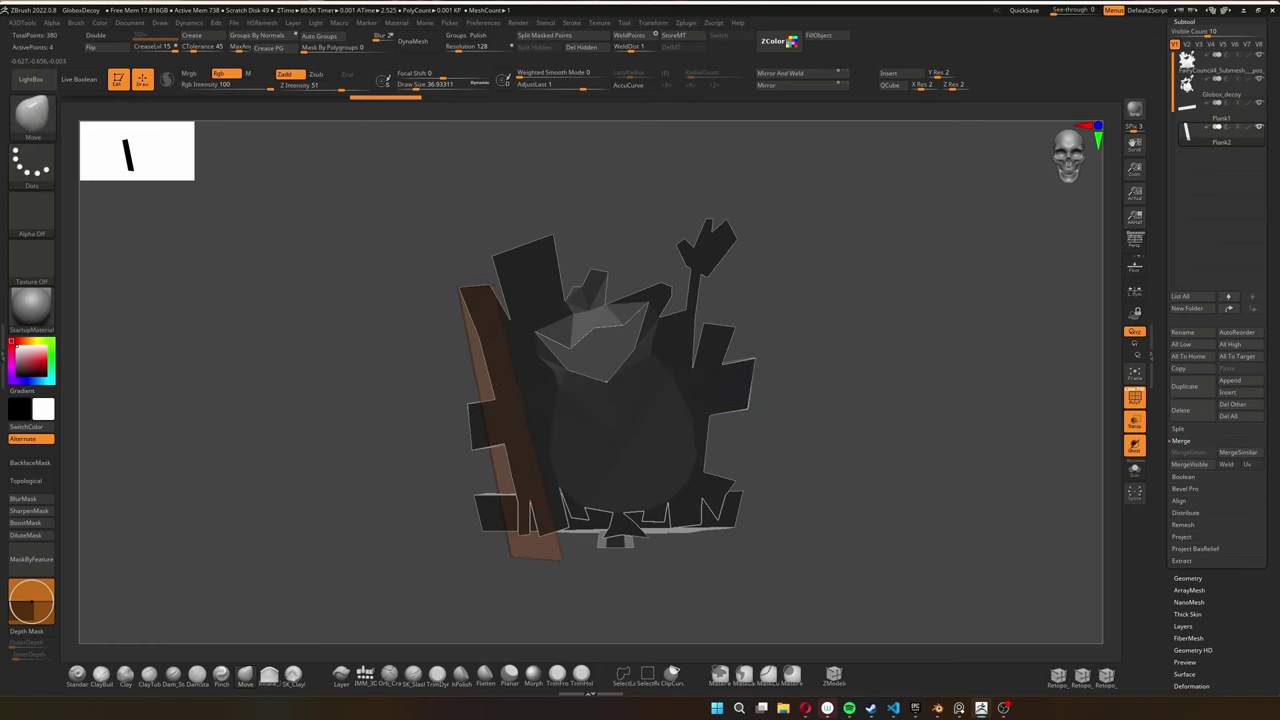
left_click_drag(550, 552, 515, 548)
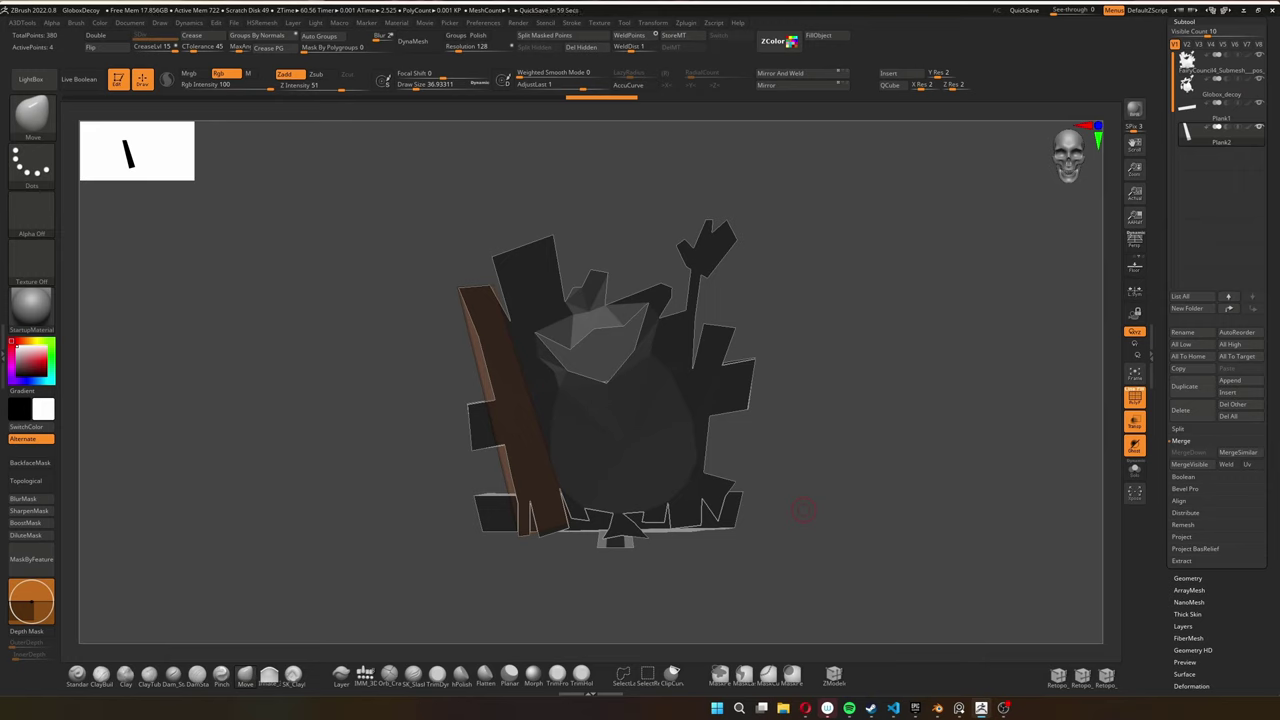
Duplicate and mirror further plank copies to the right and left sides
key("ctrl+shift+d")
key("w")
key("q")
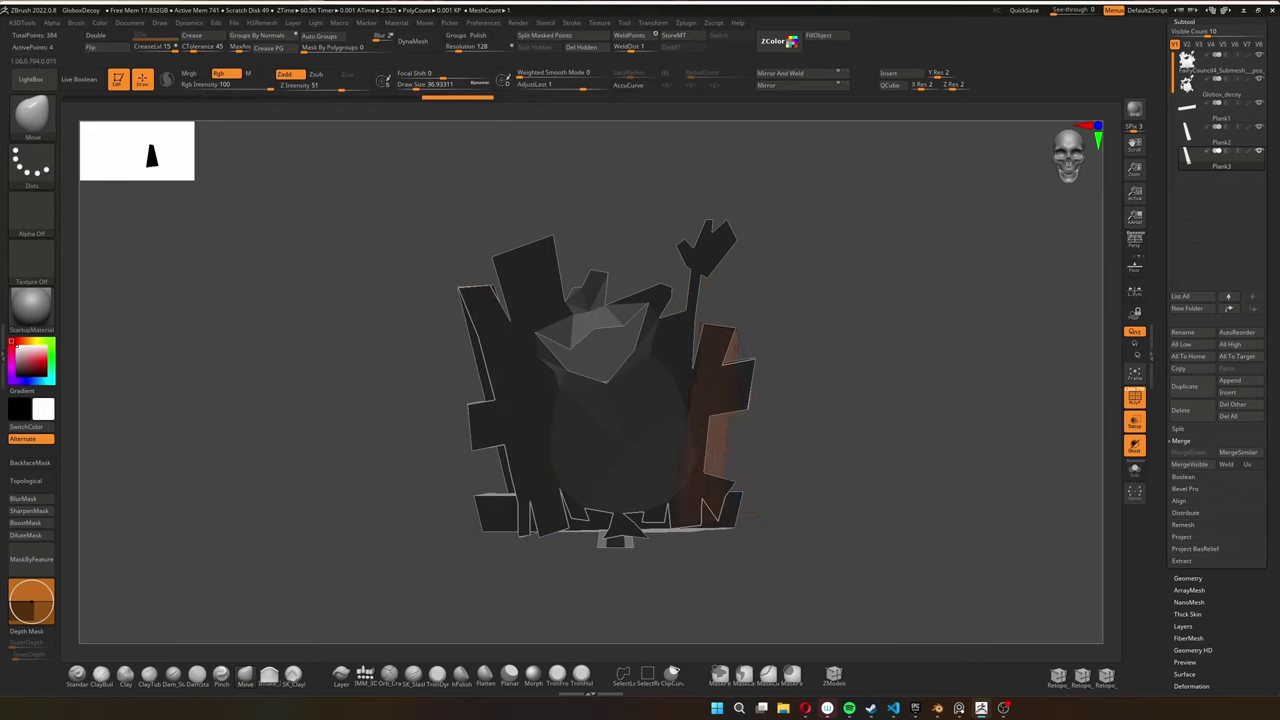
key("ctrl+shift+d")
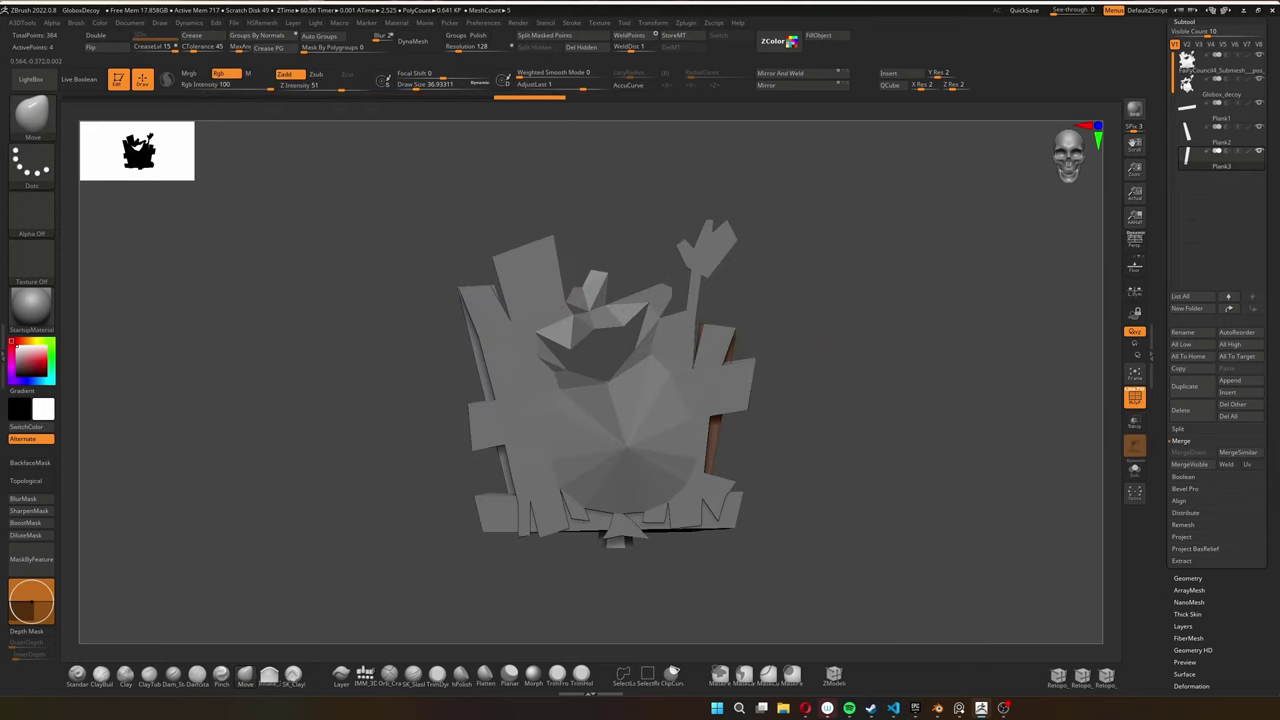
key("w")
key("q")
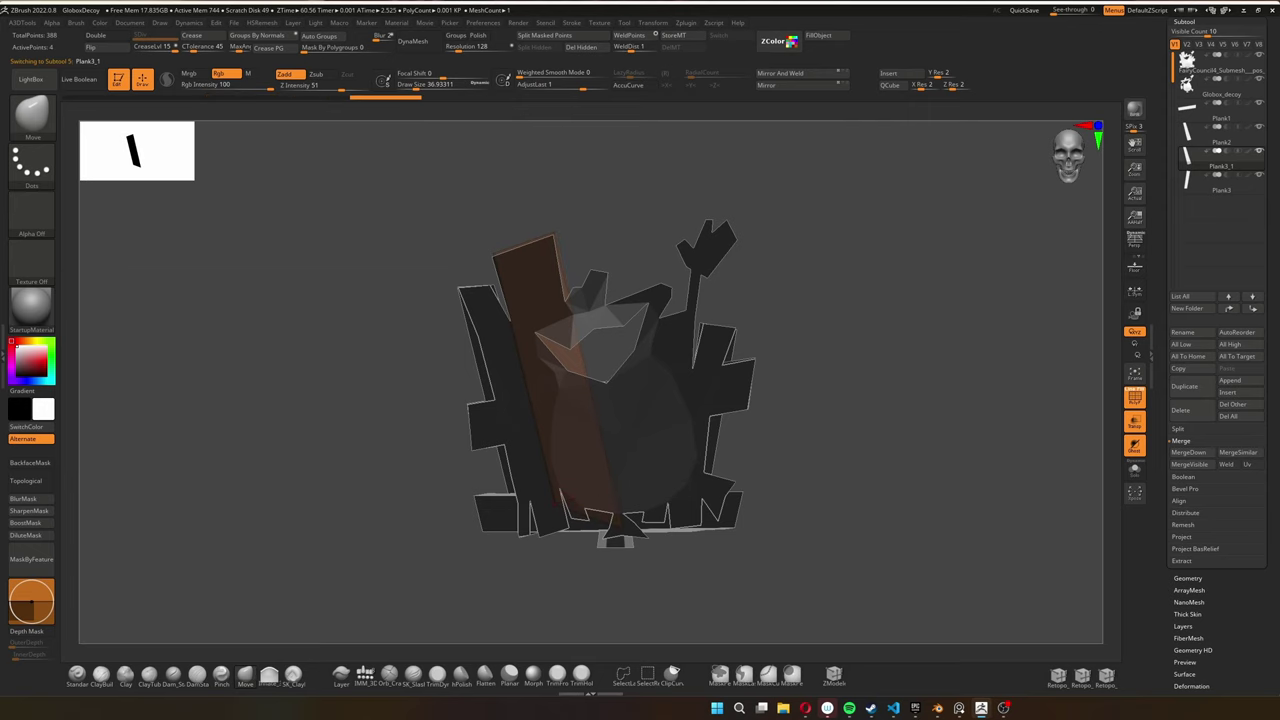
left_click(1134, 397)
Set the plank's Dynamic Subdiv thickness and check the planks from the side
key("w")
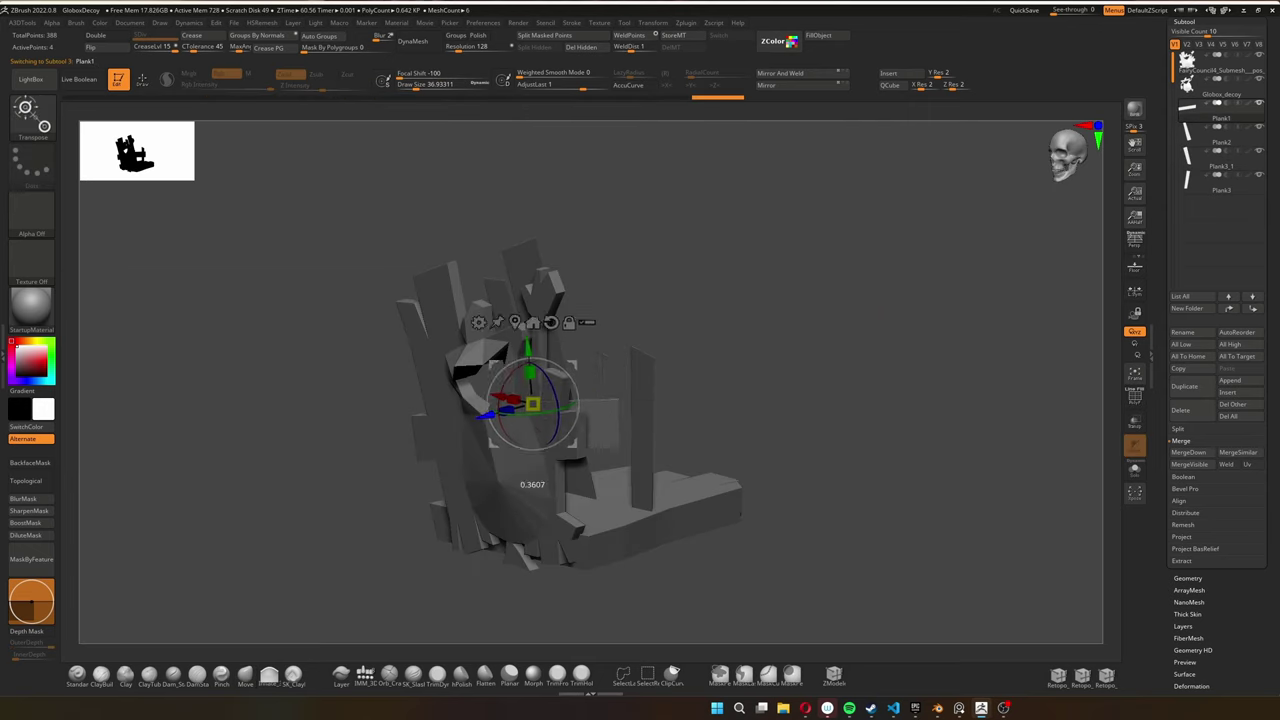
left_click_drag(860, 330, 780, 330)
left_click(1187, 578)
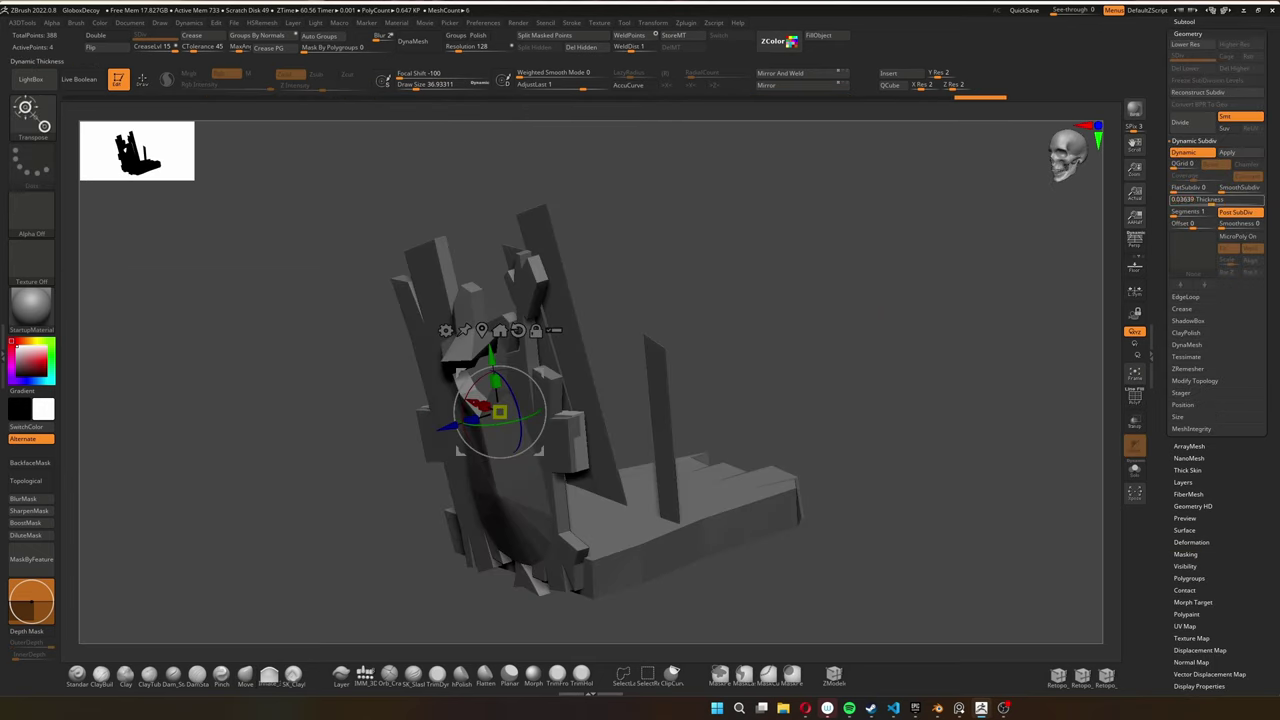
mouse_move(860, 450)
left_mouse_down()
mouse_move(960, 440)
mouse_move(640, 440)
left_mouse_up()
left_click(1134, 397)
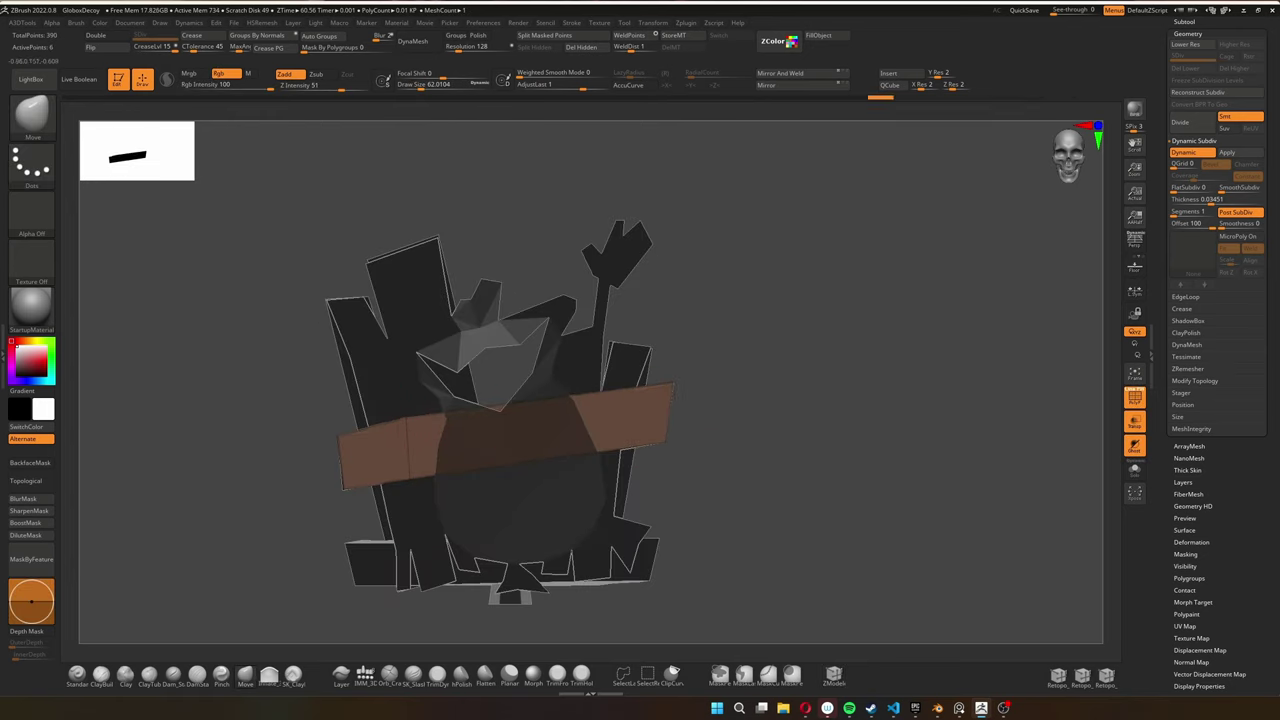
Select the vertical left plank Plank2 and bring up its ZModeler edge actions
left_click(348, 389, "alt")
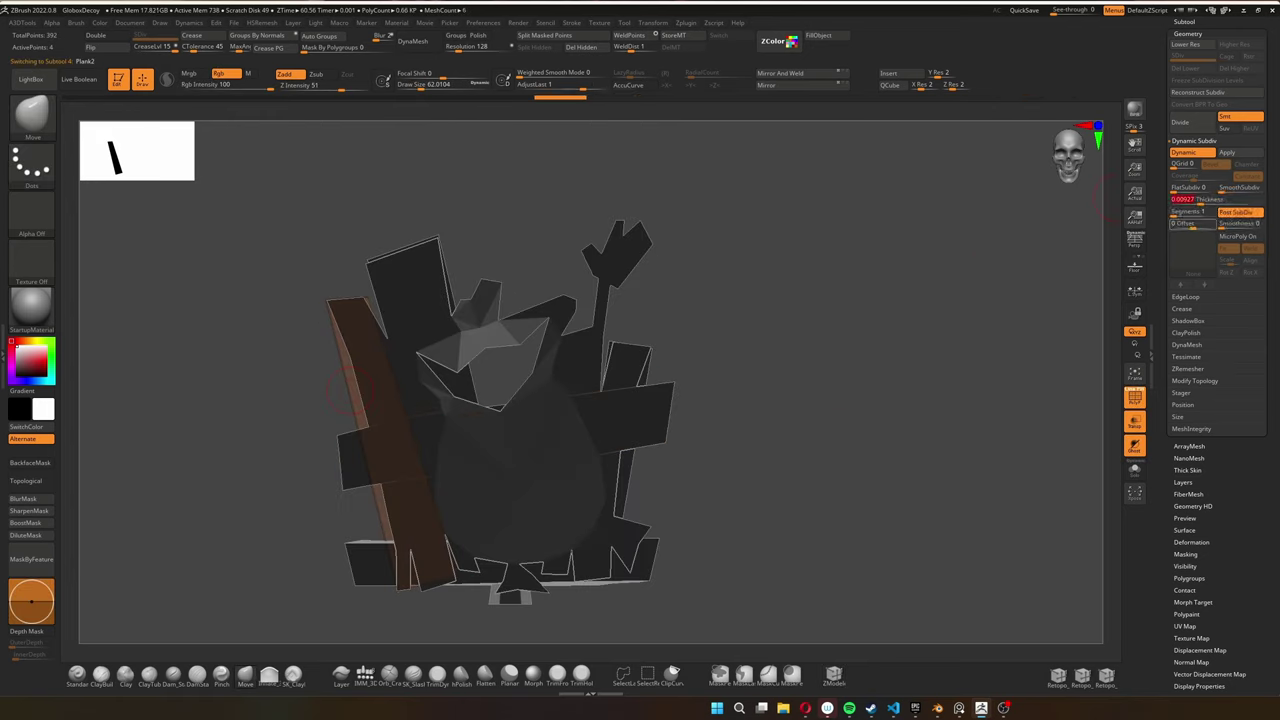
key("w")
key("q")
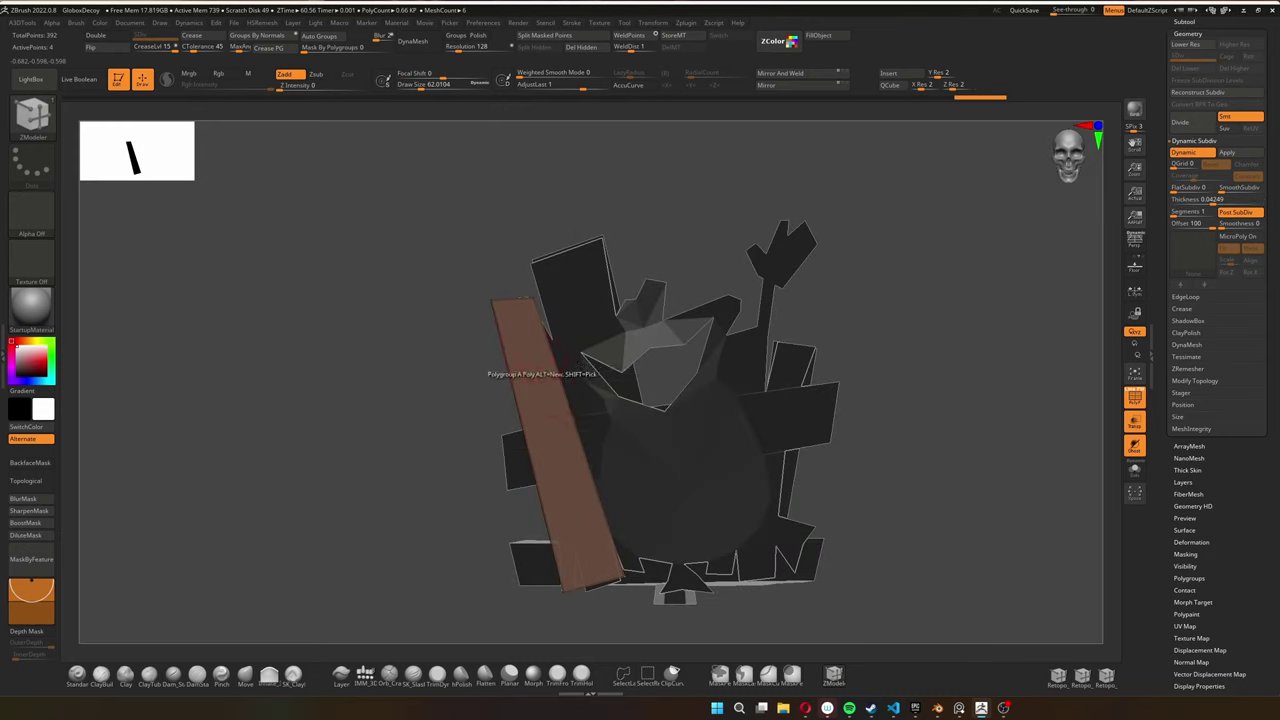
left_click_drag(520, 300, 520, 260, "alt")
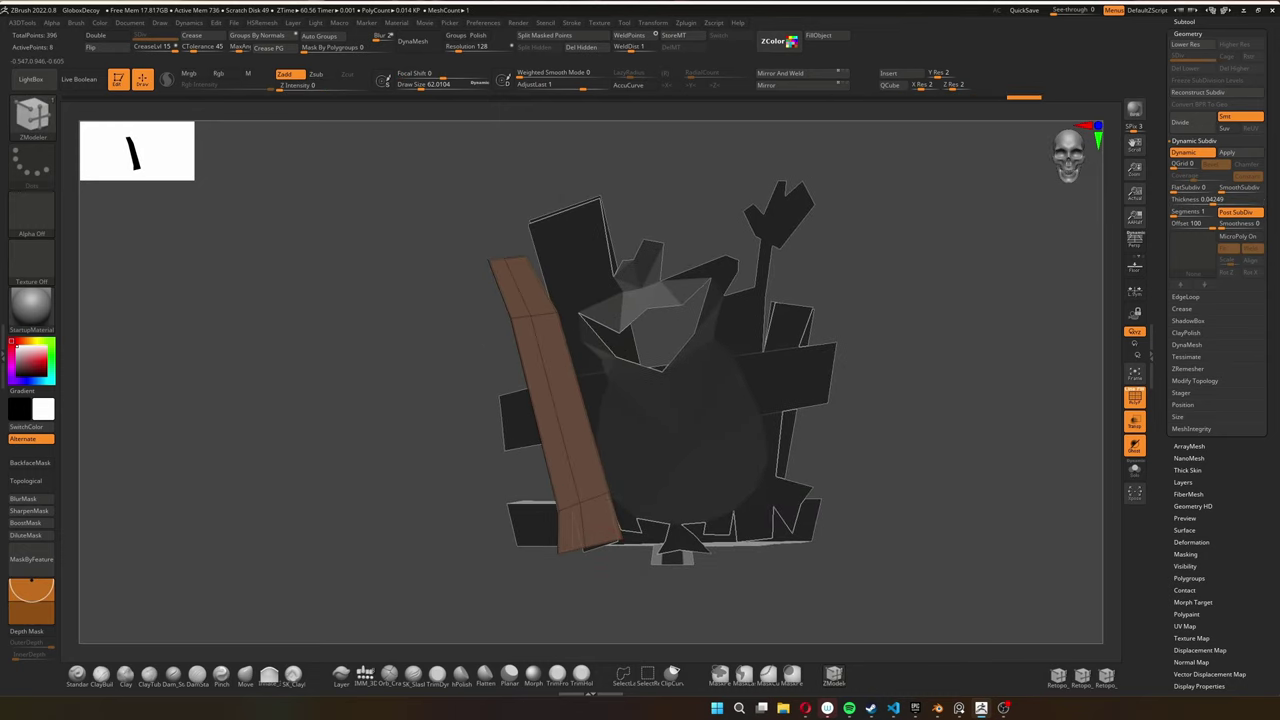
key("space")
key("space")
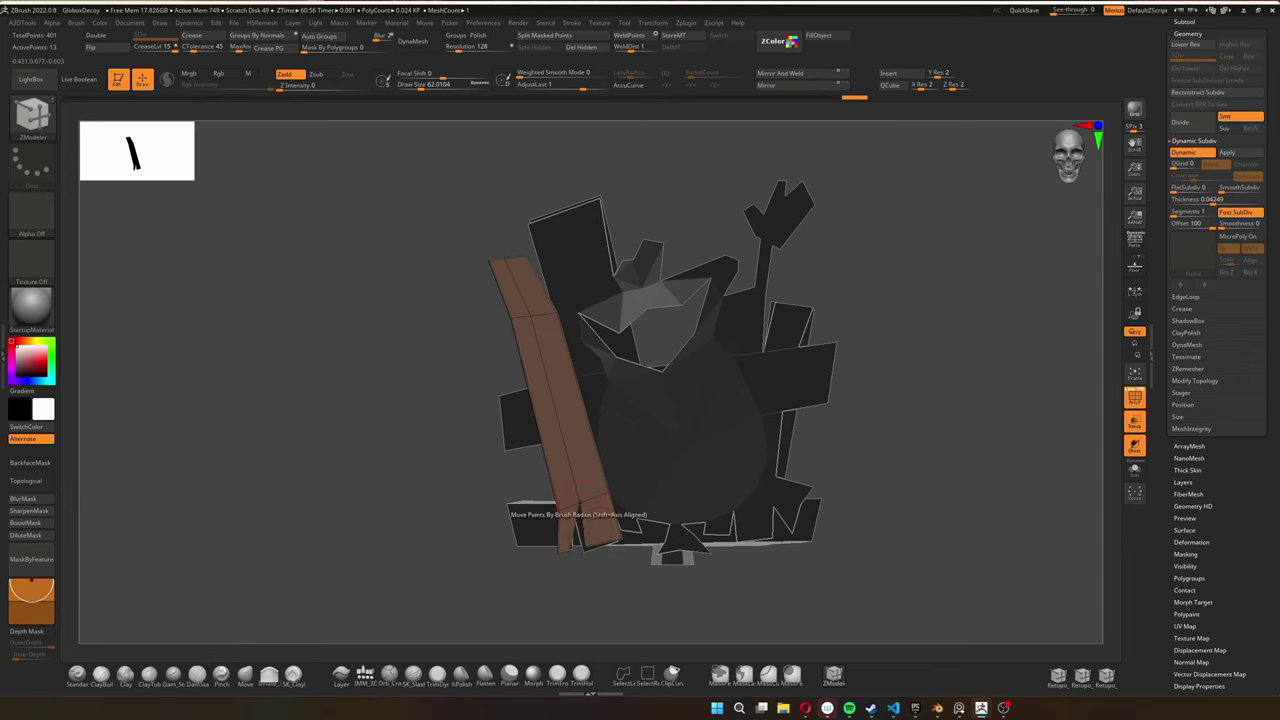
Reposition another plank, checking it from edge-on and side views
left_click(614, 532, "alt")
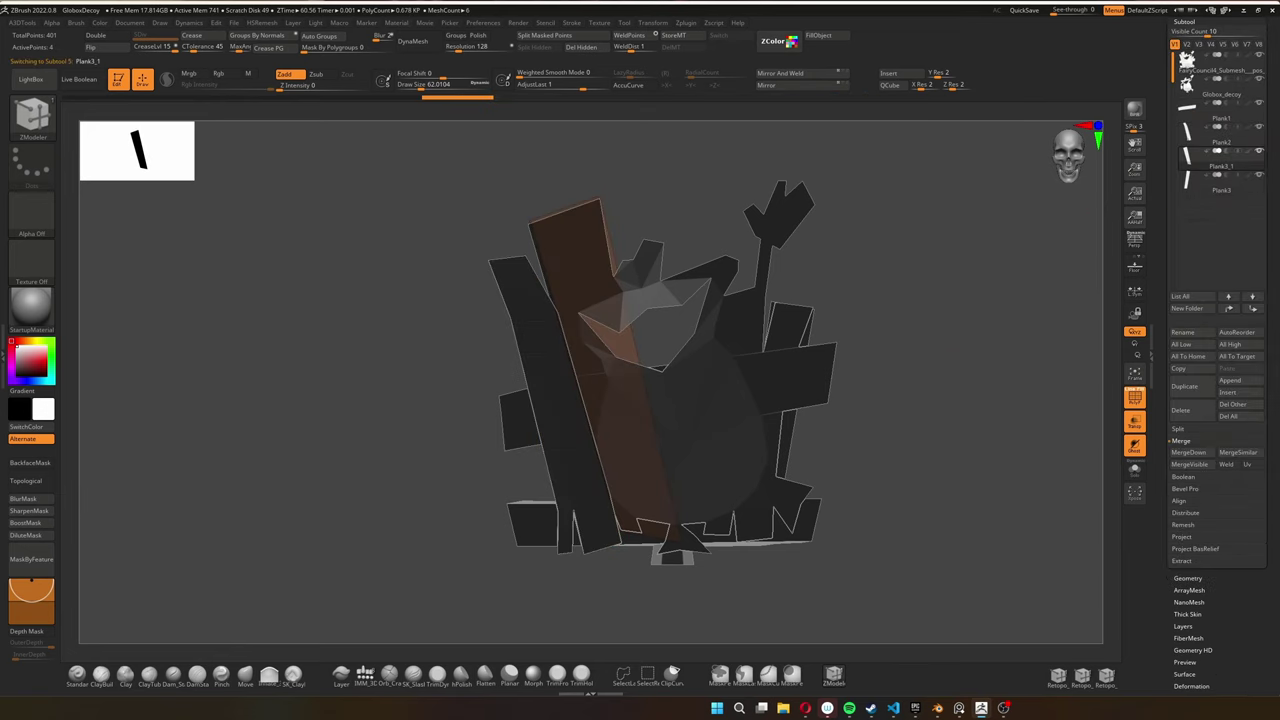
left_click_drag(880, 500, 1117, 393, "shift")
key("w")
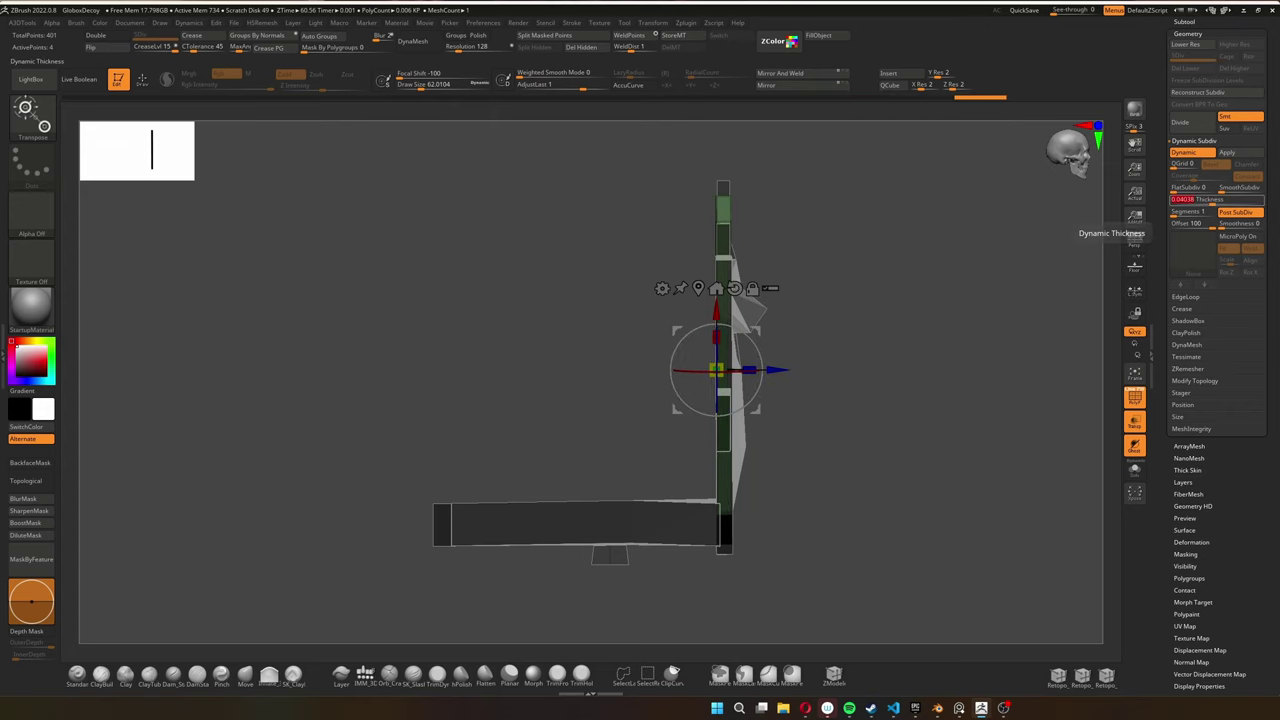
left_click_drag(1117, 393, 1060, 330)
key("q")
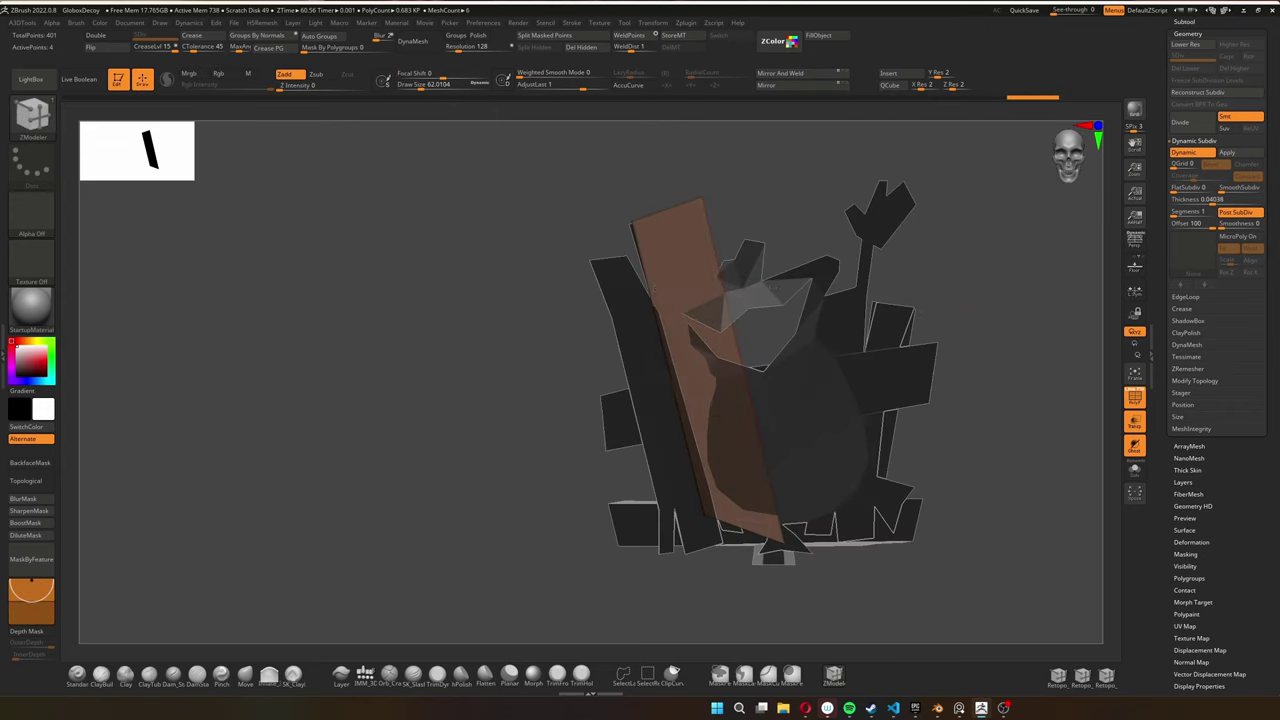
left_click_drag(817, 566, 821, 532, "alt")
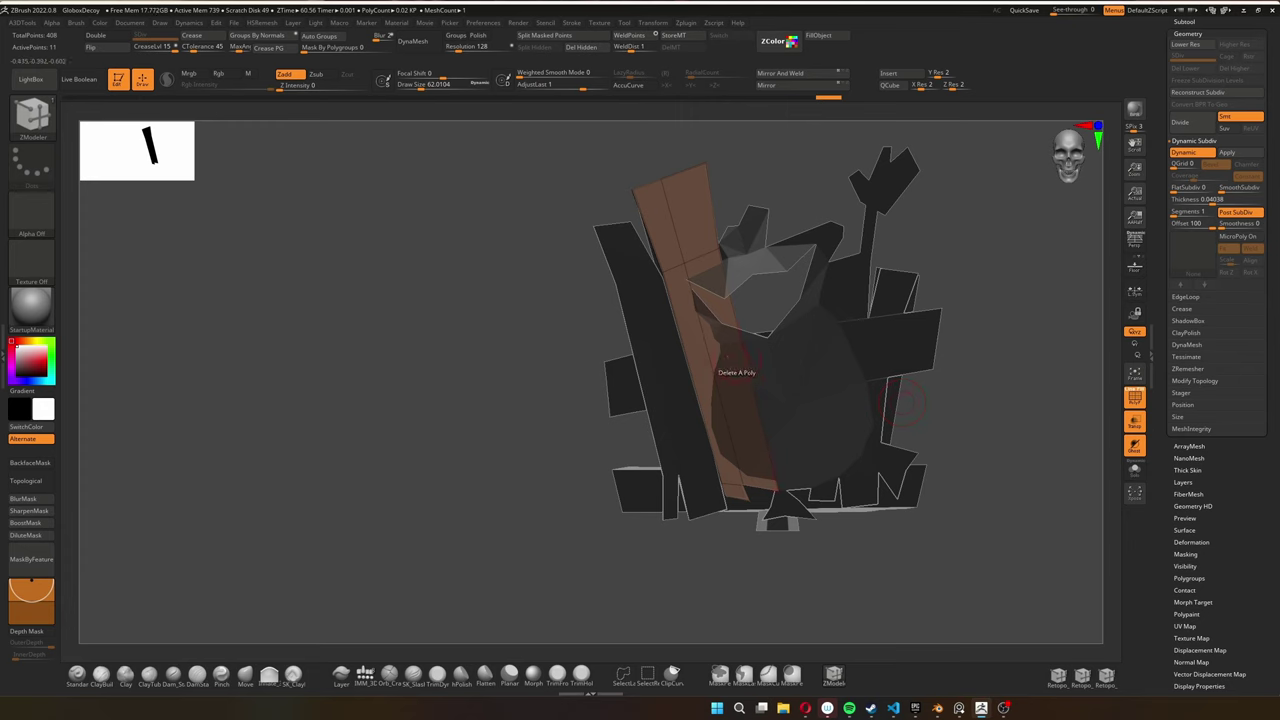
mouse_move(898, 403)
left_mouse_down()
mouse_move(1000, 405)
mouse_move(893, 368)
left_mouse_up()
key("w")
key("q")
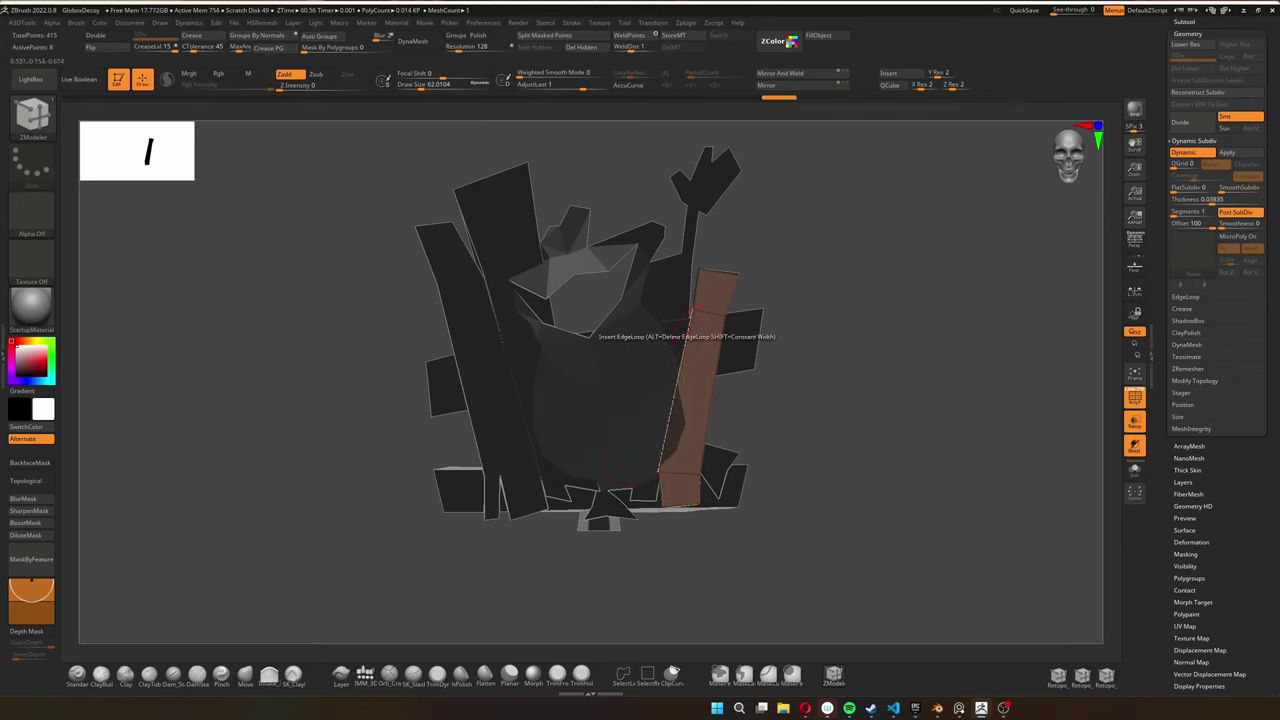
On Plank3_1, insert an edge loop, adjust points with Move, and turn off Transp
key("Down")
key("Down")
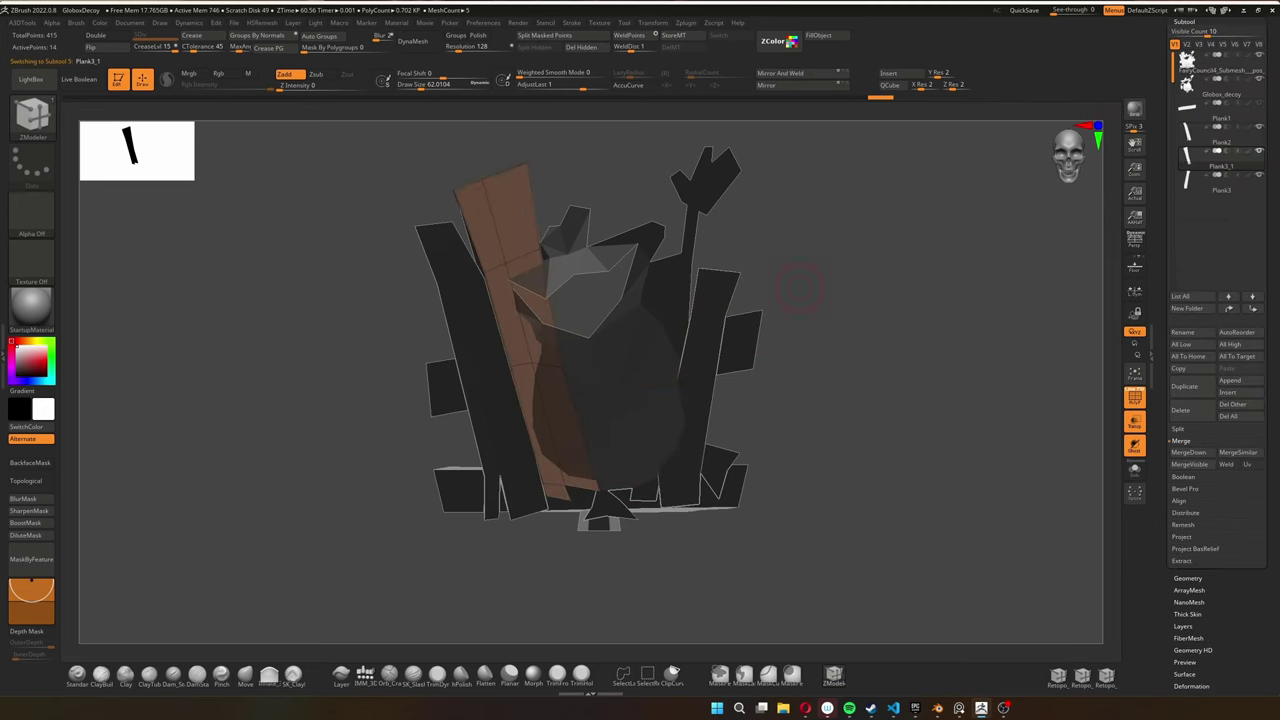
left_click_drag(815, 345, 855, 348)
left_click(497, 300)
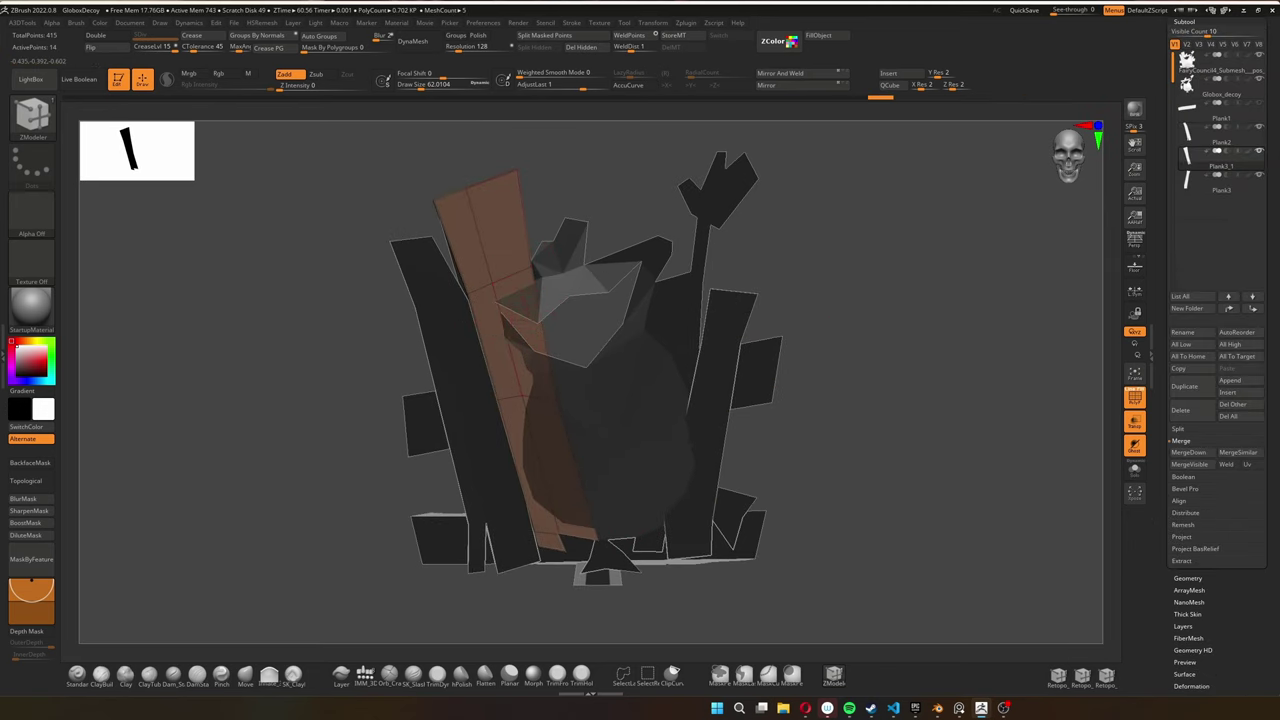
left_click(245, 675)
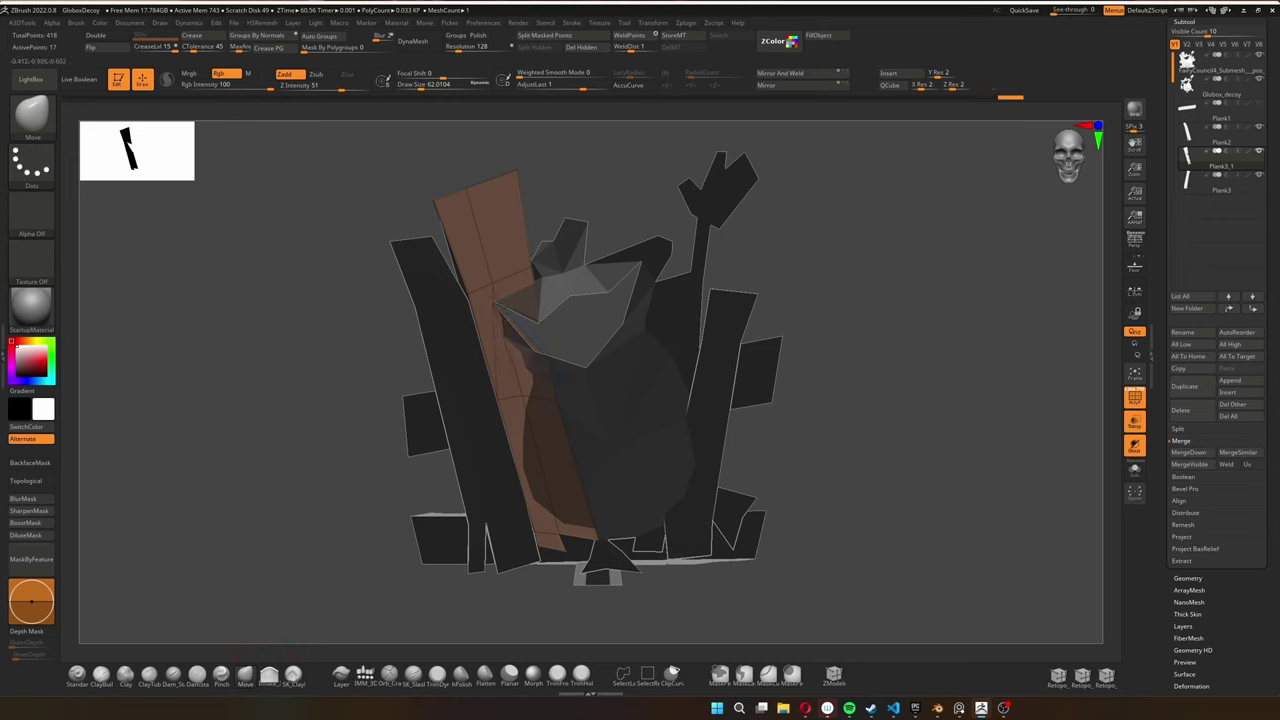
left_click(1134, 398)
left_click_drag(1088, 385, 1020, 370)
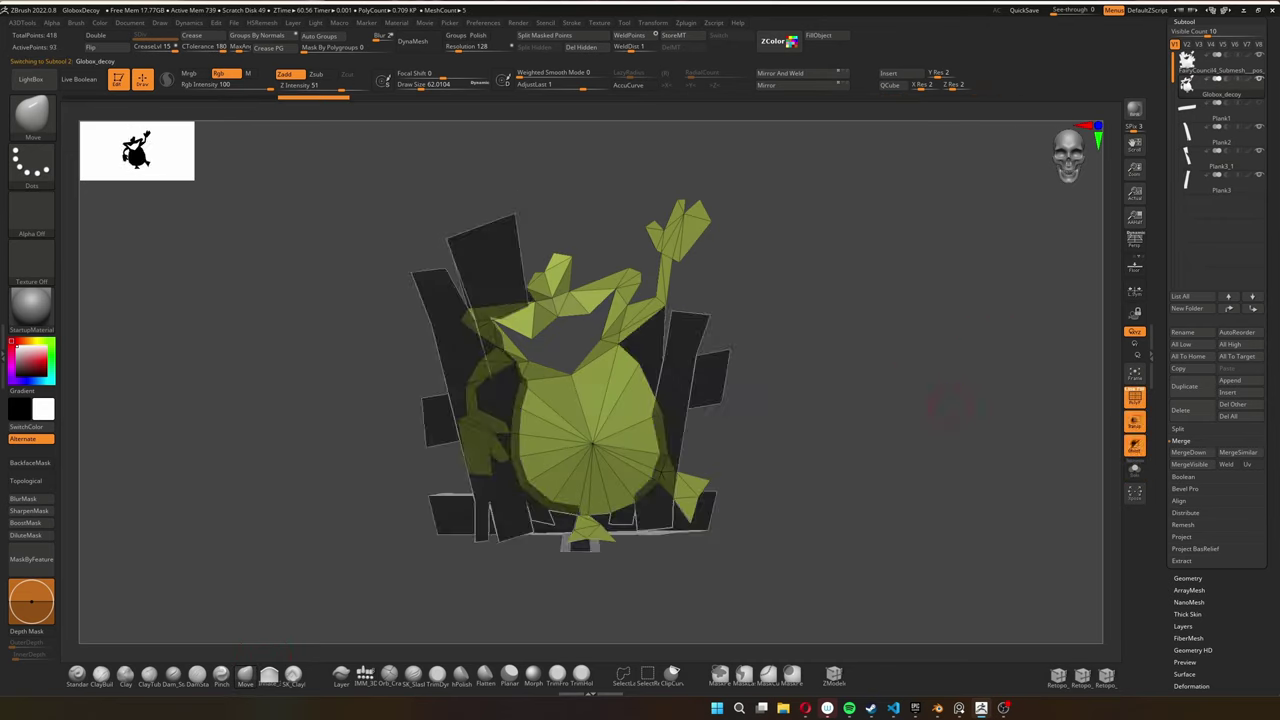
Assign the frog's lower and upper arm polygons to a new polygroup
left_click(1134, 398)
left_click_drag(920, 410, 760, 400)
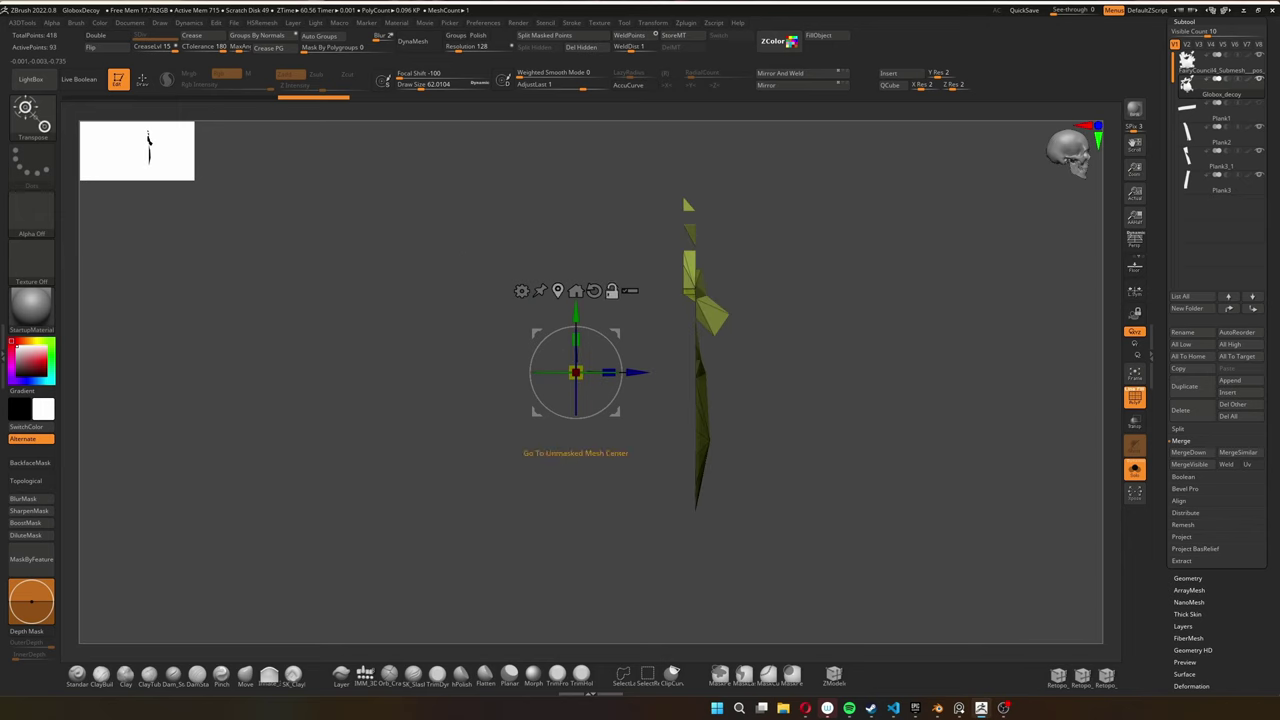
key("space")
left_click(560, 357)
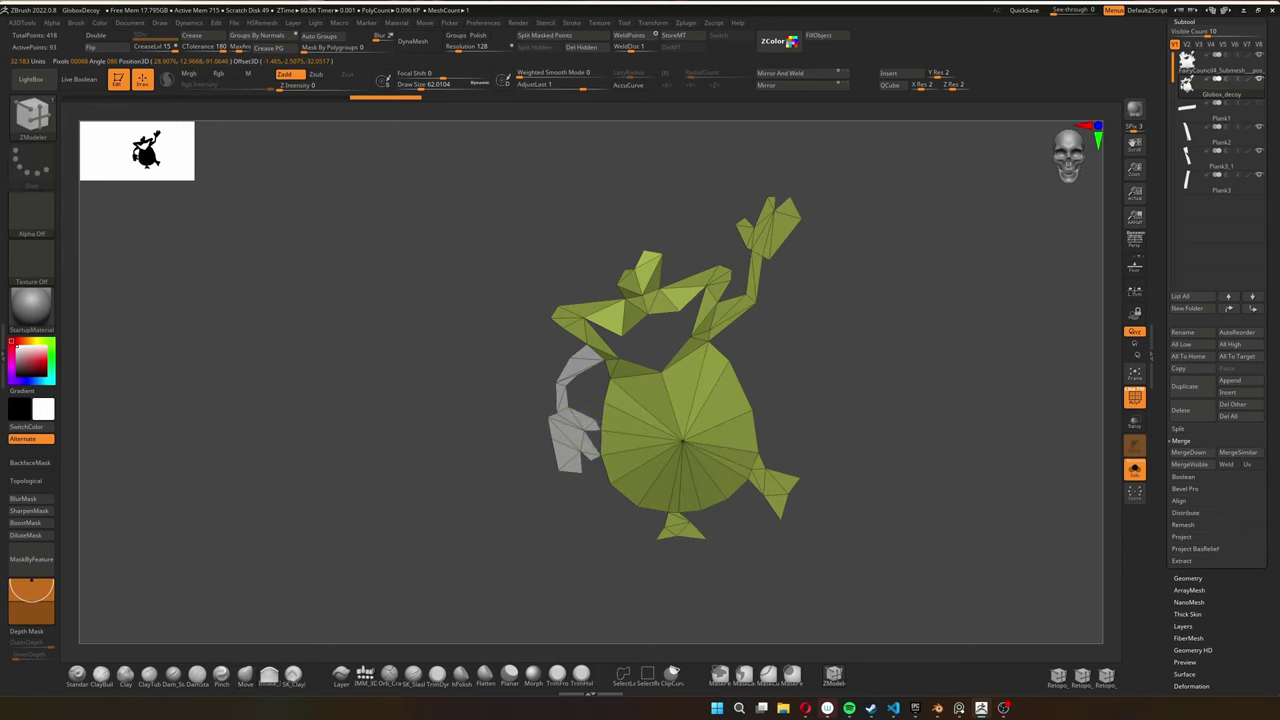
left_click(576, 360)
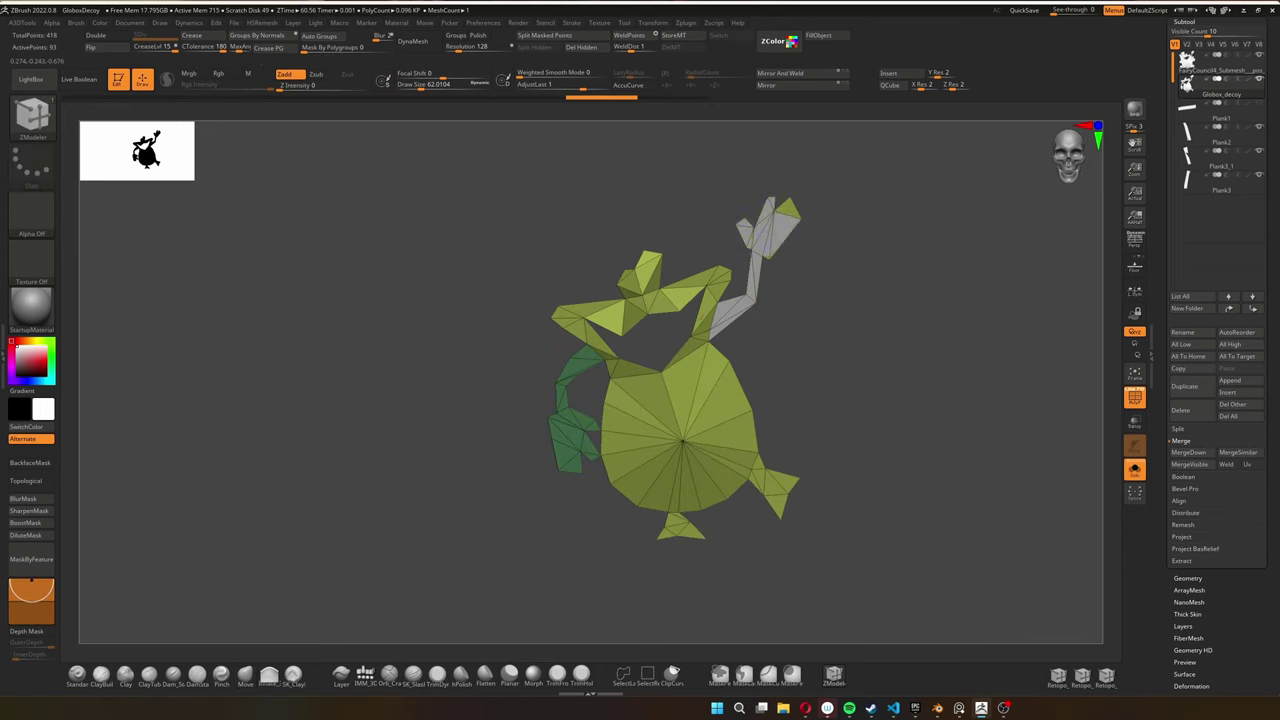
left_click(780, 235)
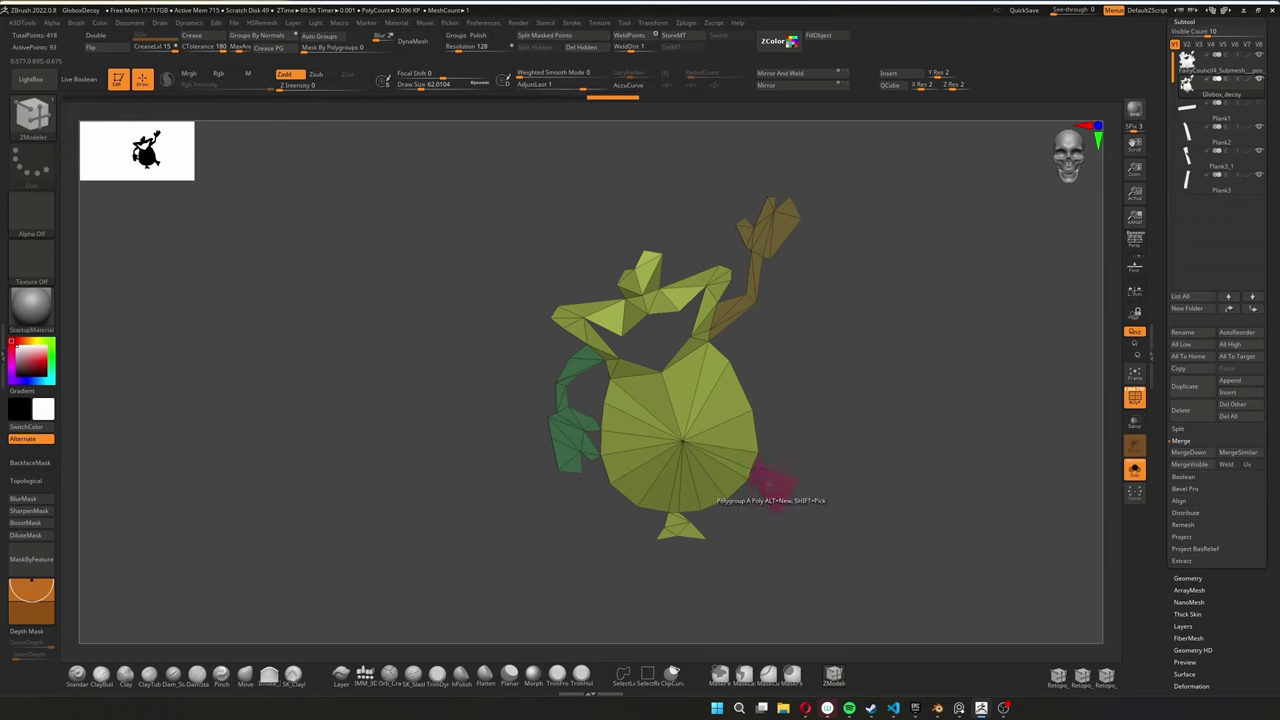
Turn the frog edge-on with the gizmo to check it, then face it front again
mouse_move(780, 235)
right_mouse_down()
mouse_move(695, 307)
mouse_move(880, 300)
right_mouse_up()
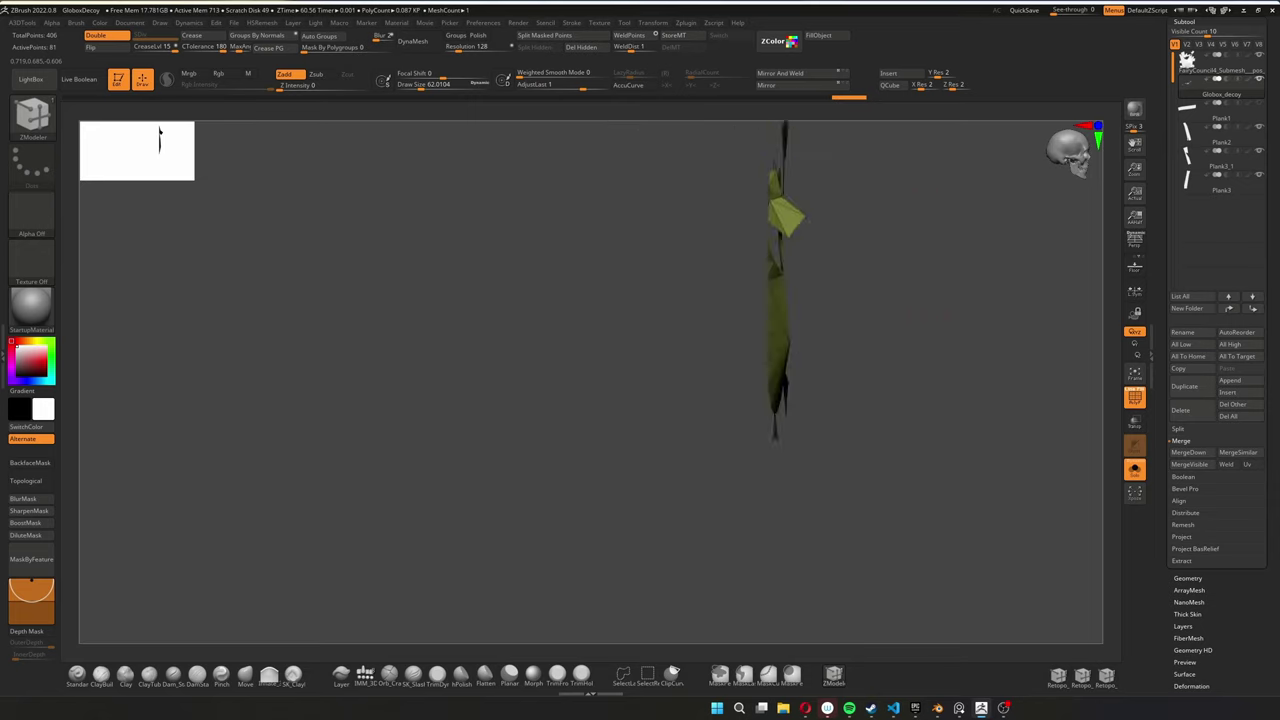
key("w")
mouse_move(880, 300)
right_mouse_down()
mouse_move(980, 300)
mouse_move(1078, 487)
right_mouse_up()
key("q")
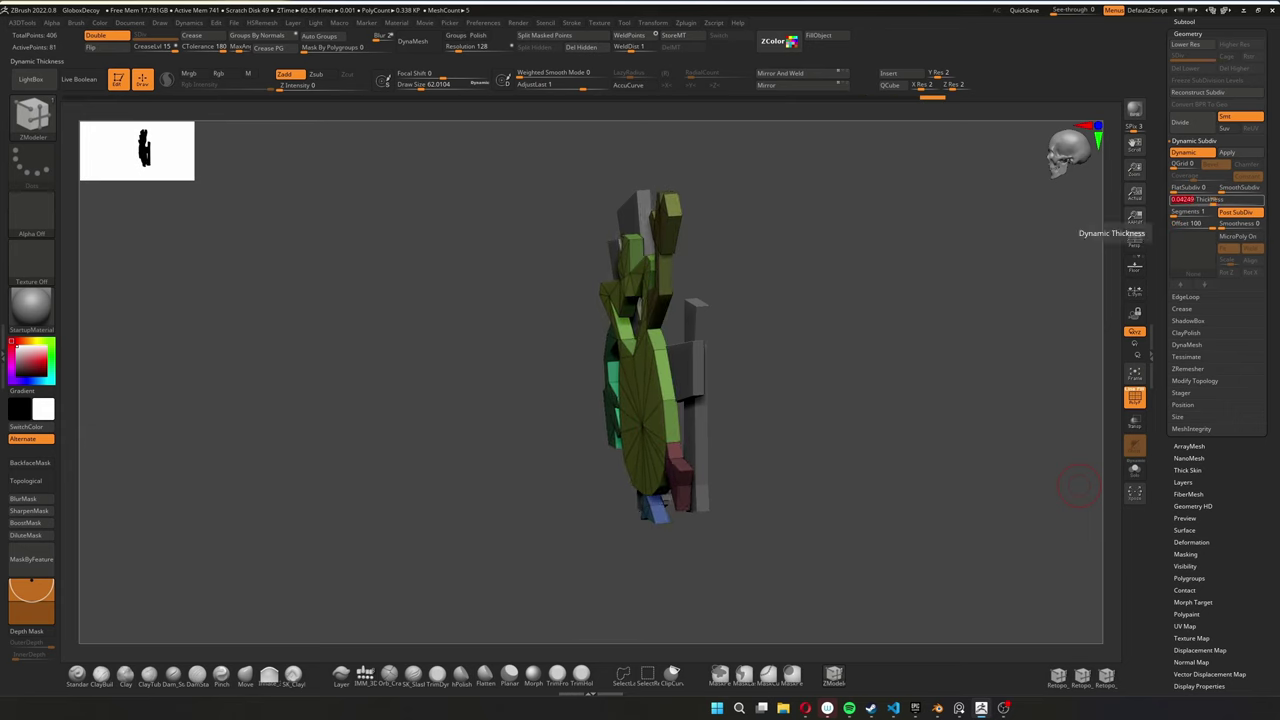
mouse_move(1078, 487)
right_mouse_down()
mouse_move(703, 380)
mouse_move(768, 414)
right_mouse_up()
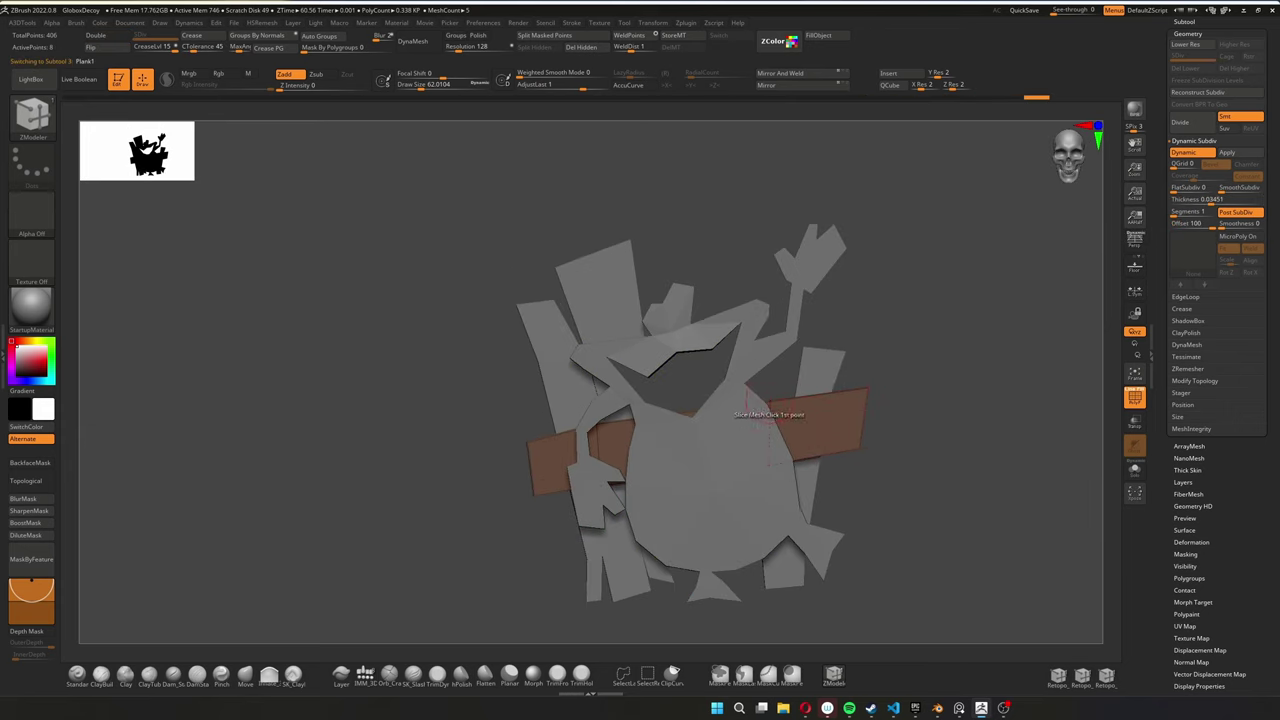
Insert a Cube3D subtool and position it against the planks with the gizmo
right_click_drag(770, 460, 955, 453, "alt")
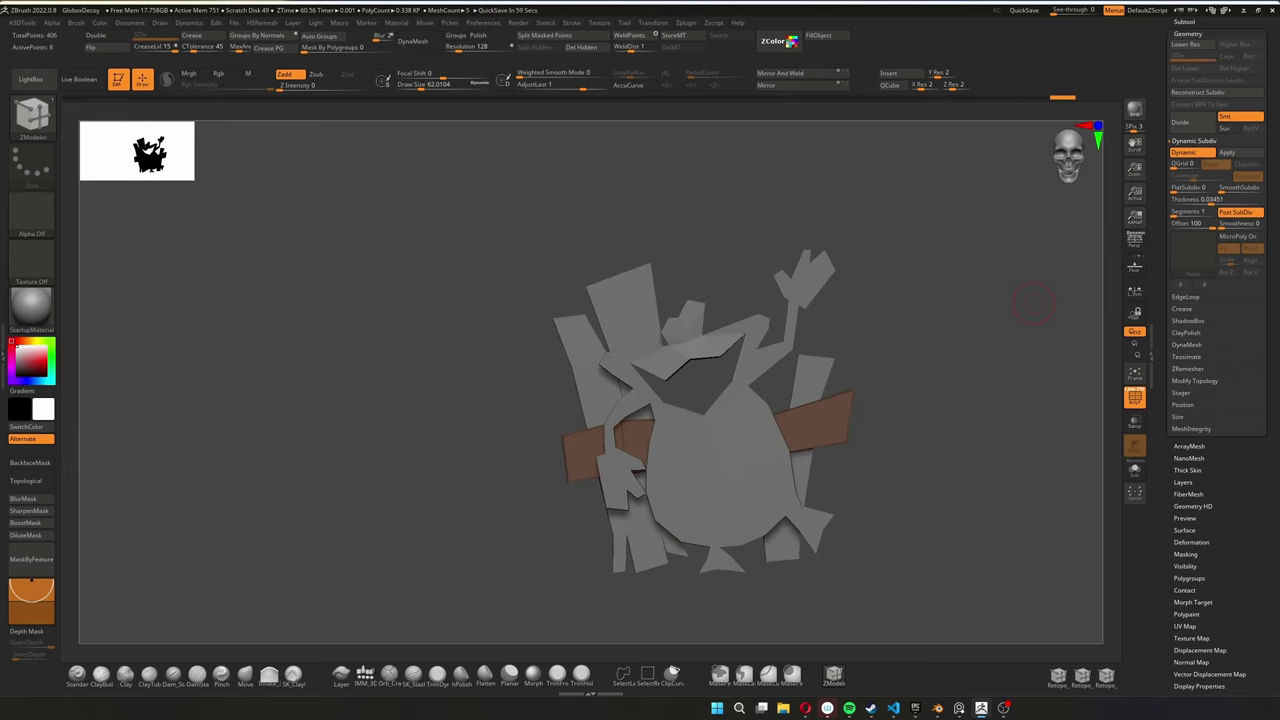
left_click(1184, 21)
left_click(1227, 392)
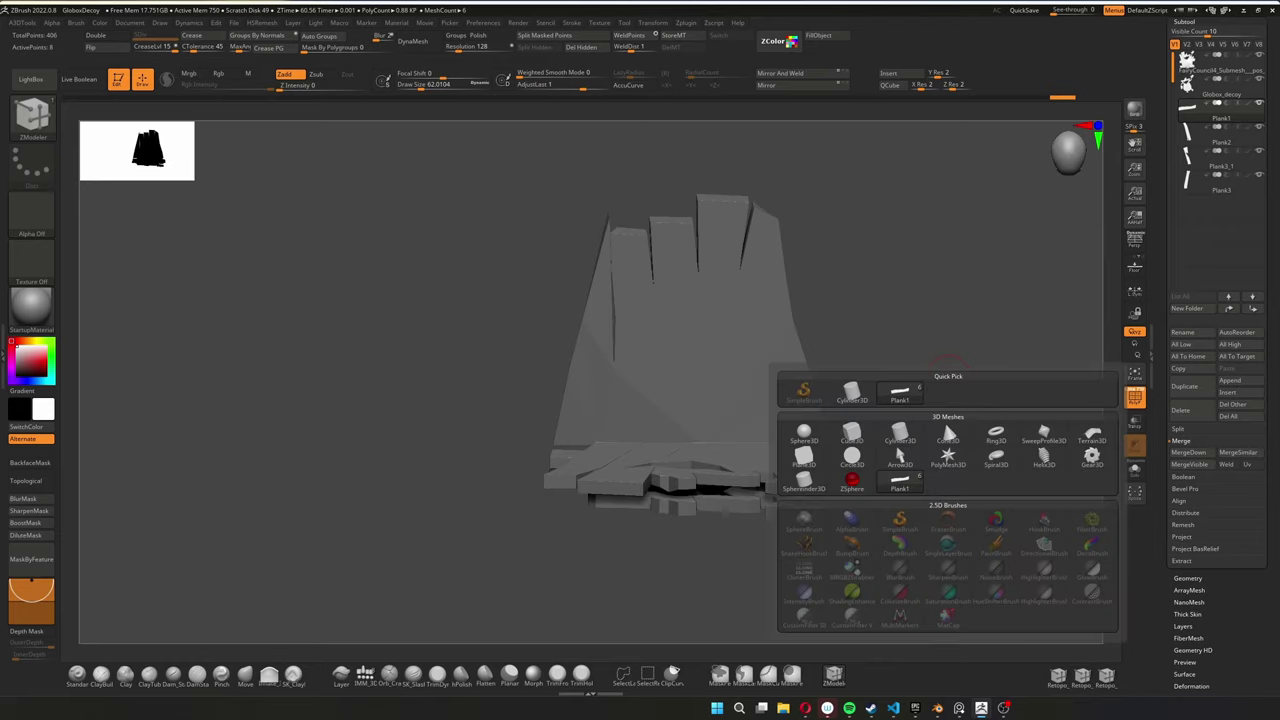
left_click(806, 429)
key("w")
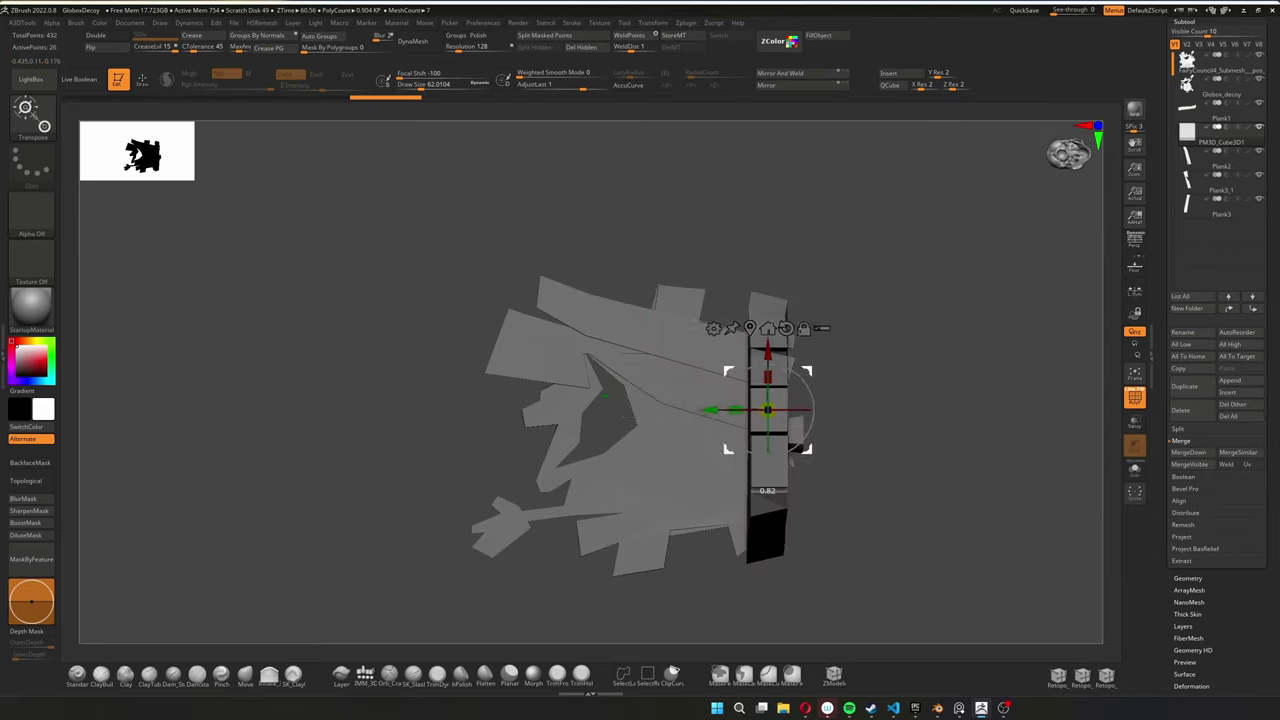
mouse_move(900, 300)
left_mouse_down()
mouse_move(645, 383)
mouse_move(650, 520)
left_mouse_up()
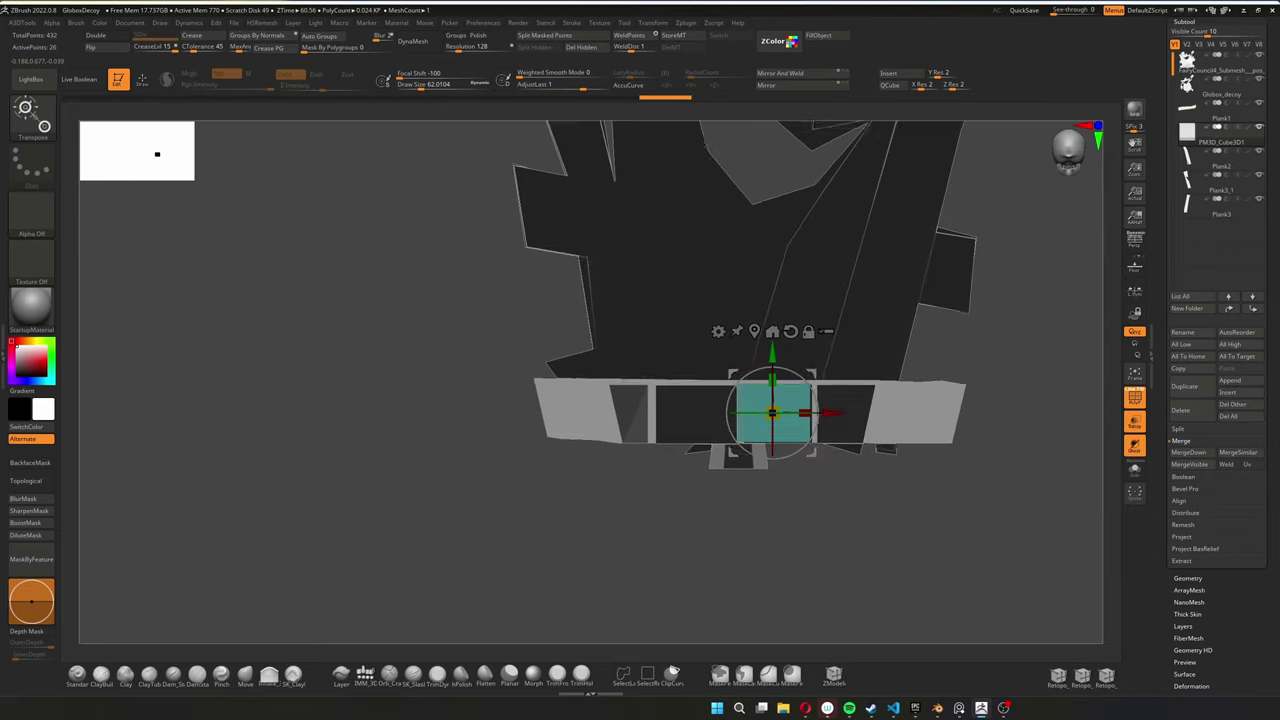
key("q")
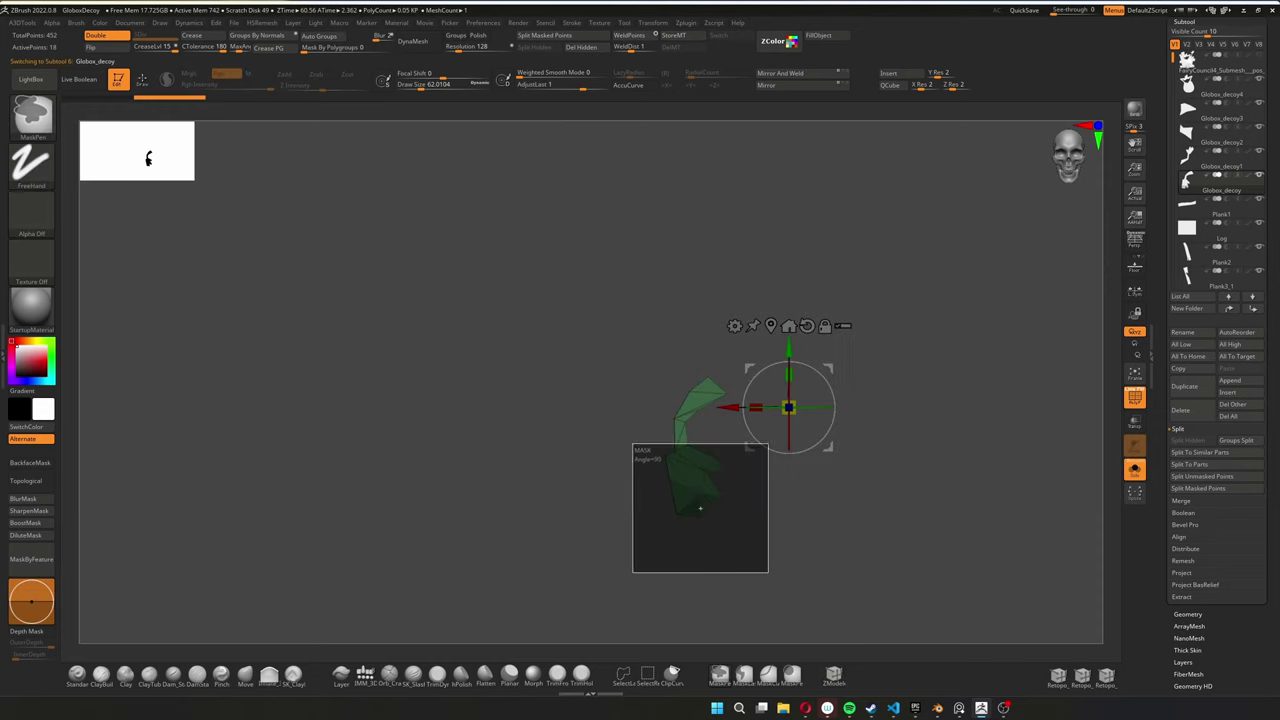
Rotate the arm and green pieces, insert a new panel and drag its corner down
left_click_drag(760, 403, 835, 403)
left_click_drag(560, 330, 520, 330)
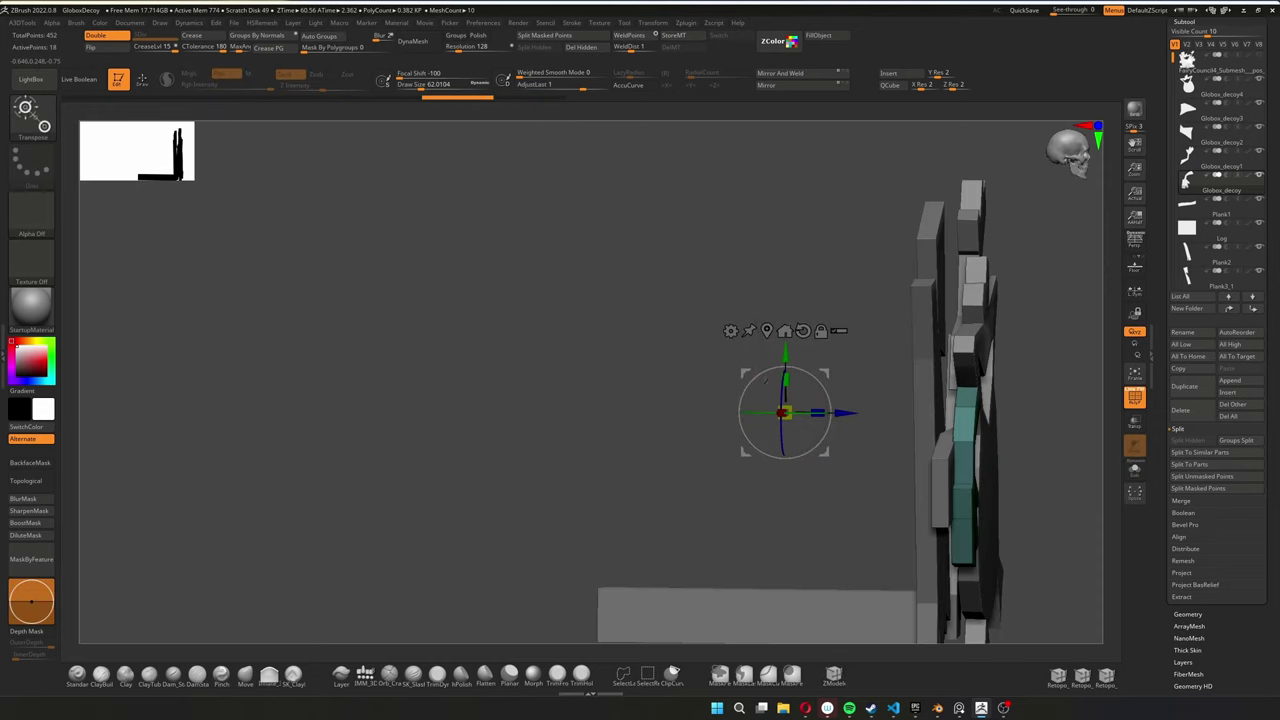
left_click_drag(838, 430, 795, 528)
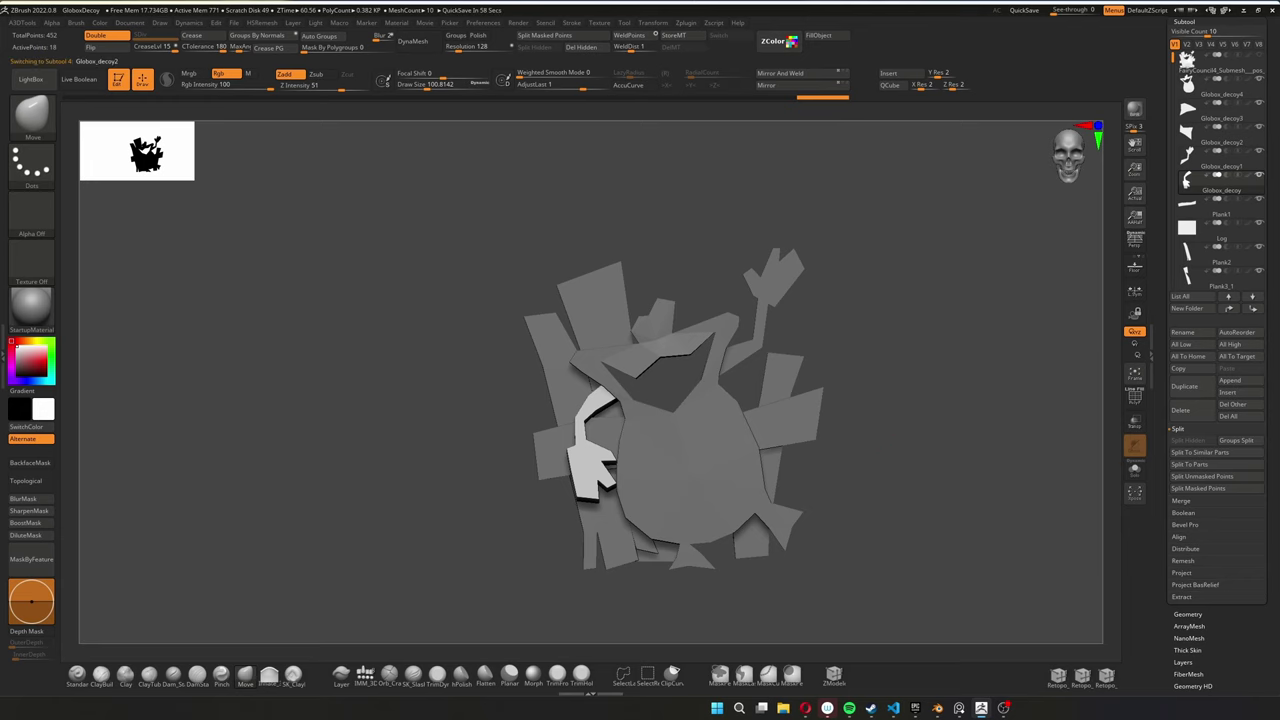
left_click_drag(960, 500, 738, 500, "alt")
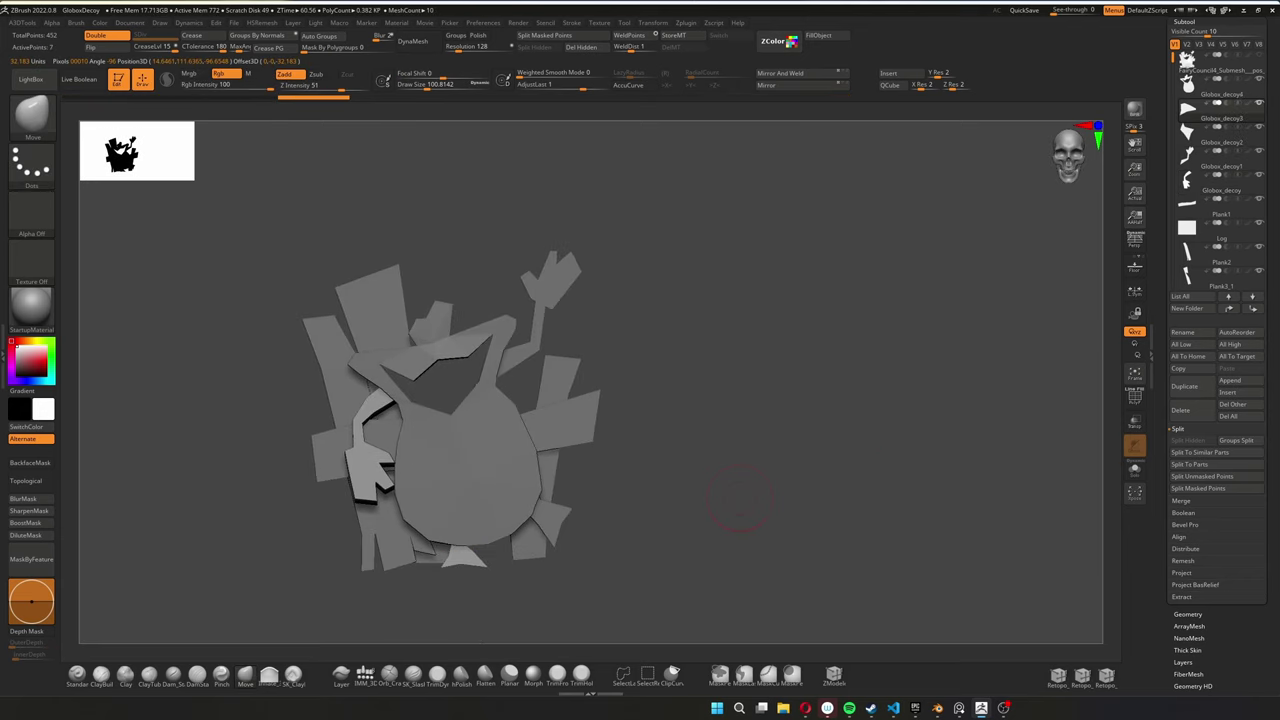
left_click(557, 432)
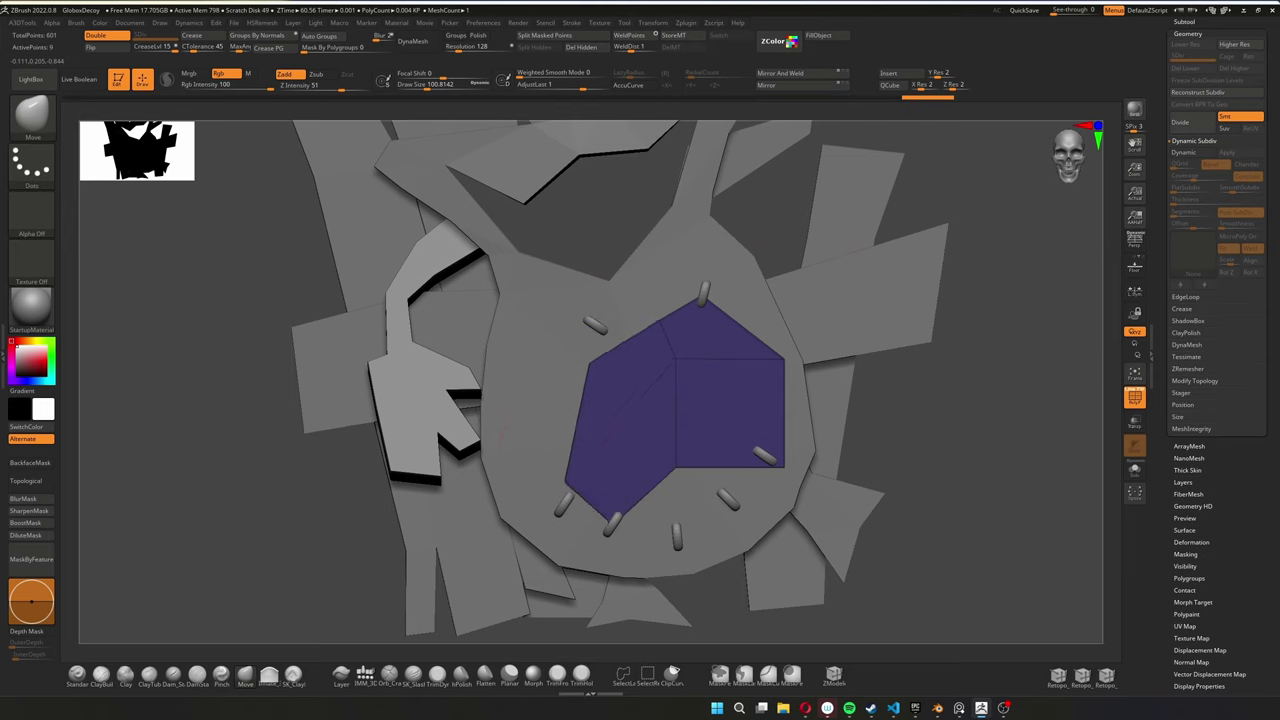
left_click_drag(745, 355, 745, 478)
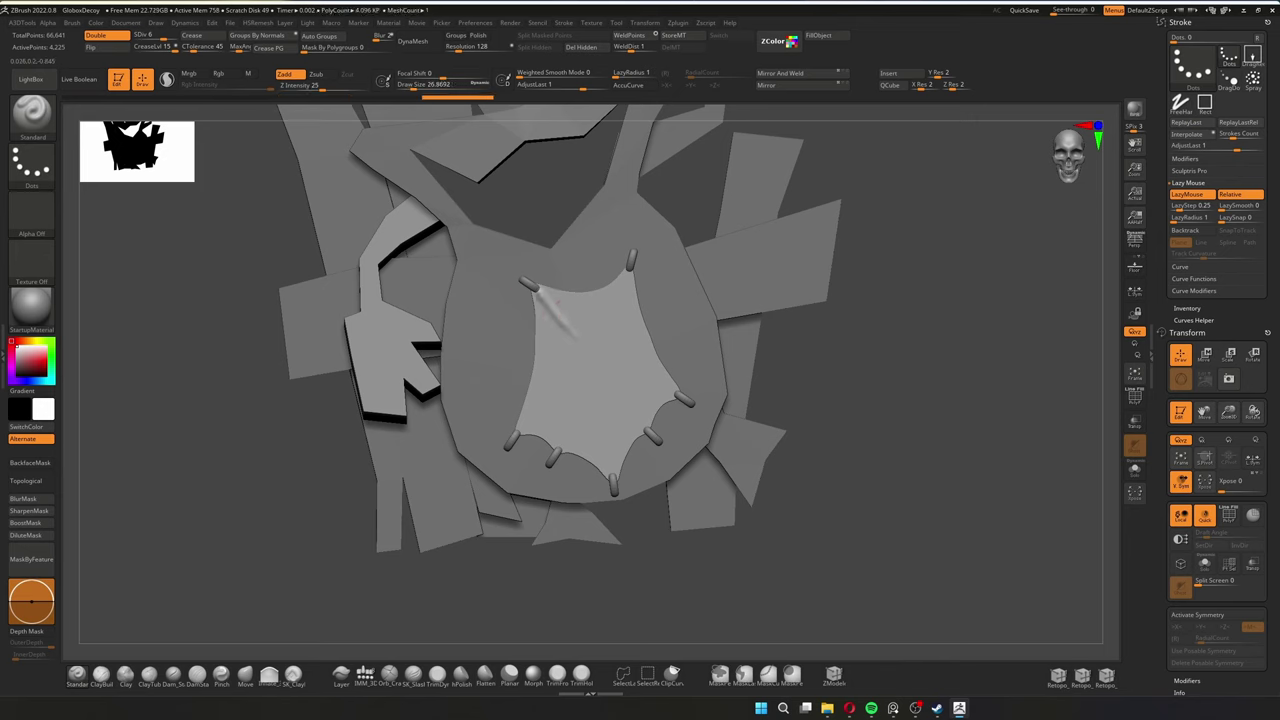
Sculpt wrinkles into the belly cloth patch with ClothSlide and ClothMove brushes
left_click_drag(527, 421, 522, 421)
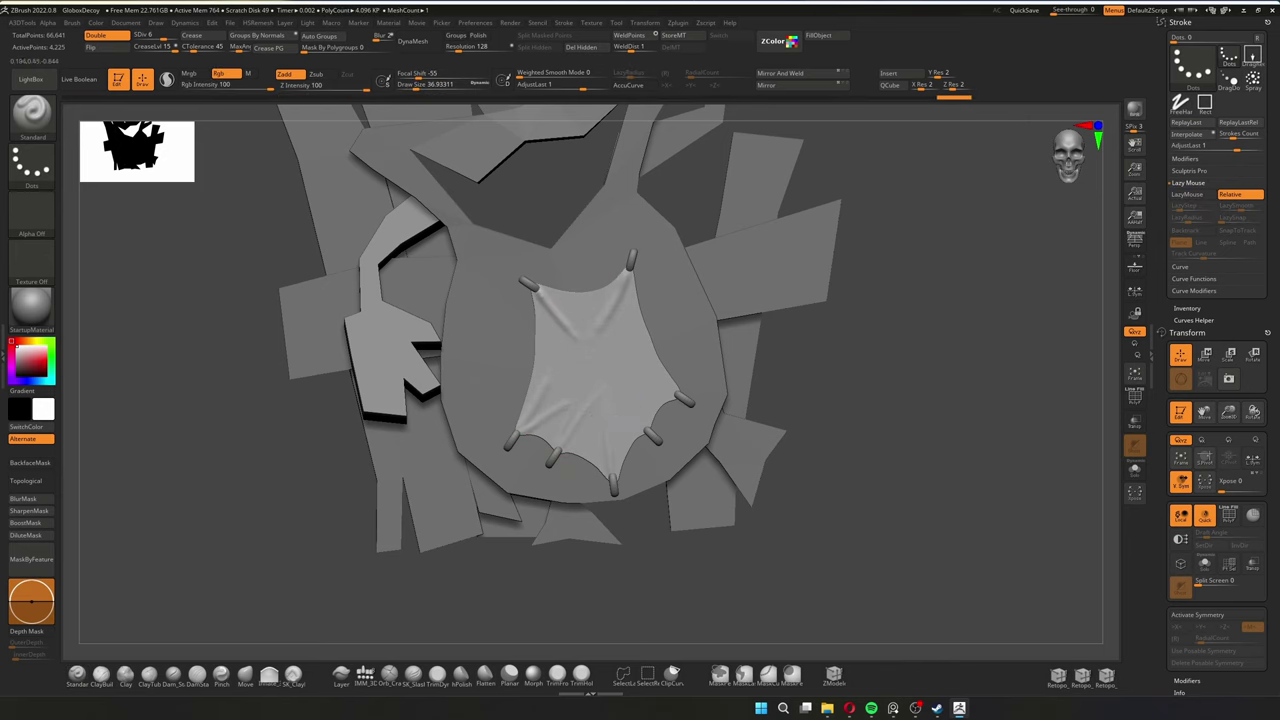
key("shift")
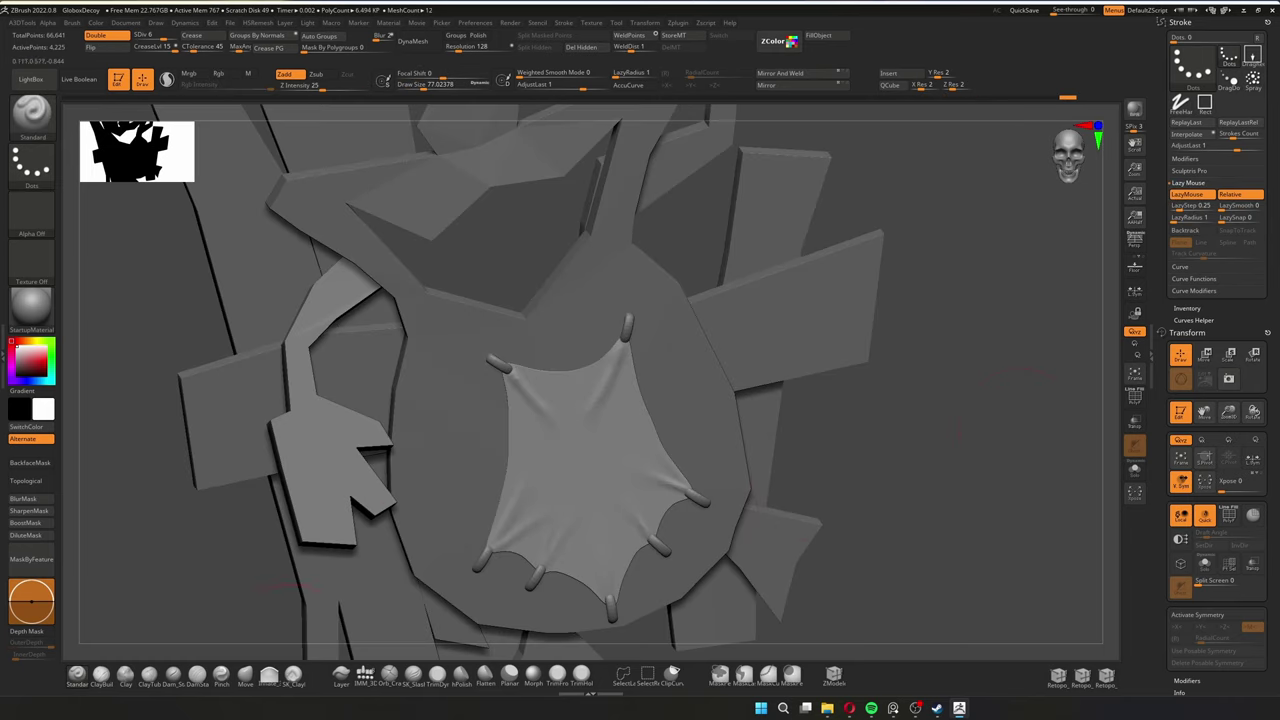
key("b")
left_click(585, 375)
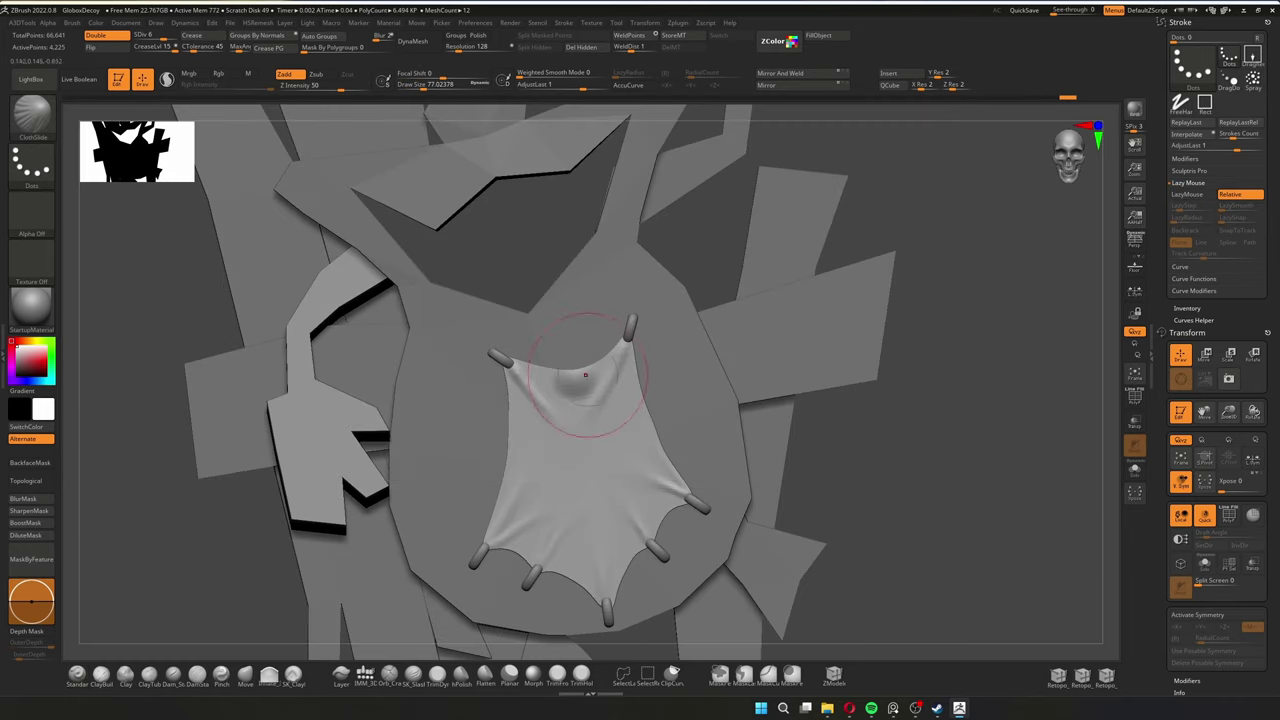
key("b")
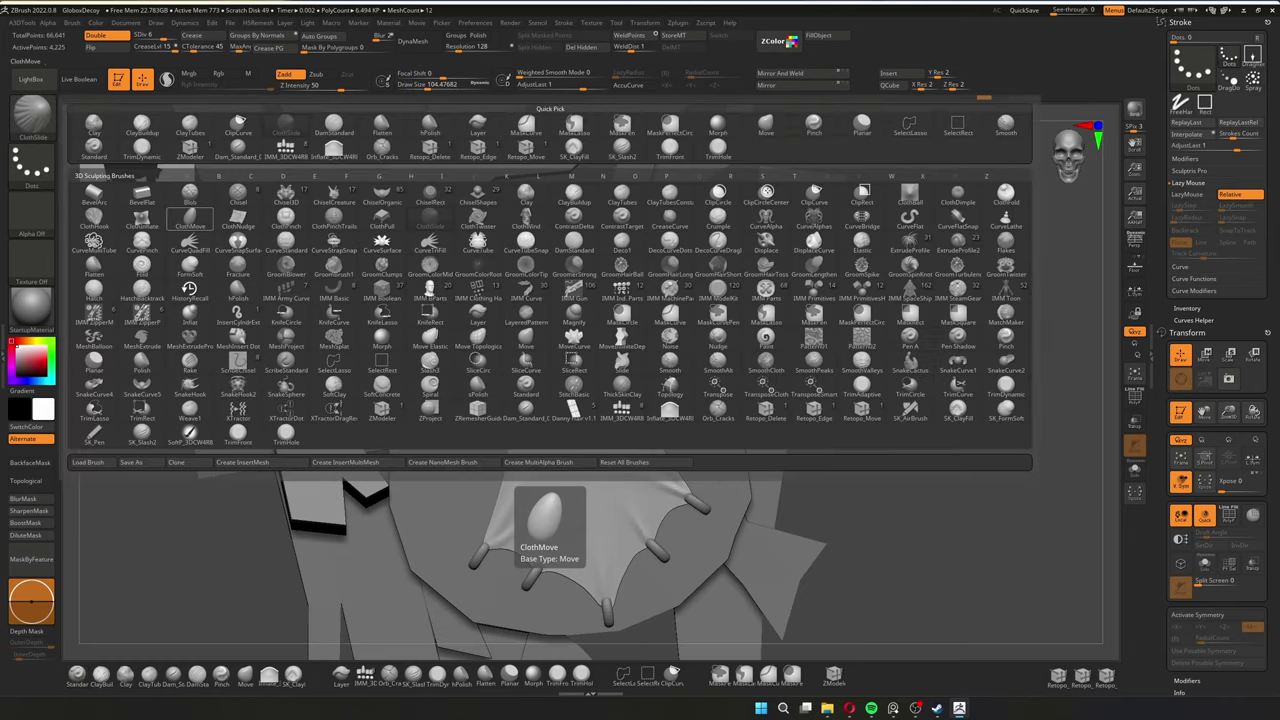
left_click(585, 380)
mouse_move(586, 400)
right_mouse_down()
mouse_move(580, 370)
mouse_move(943, 386)
right_mouse_up()
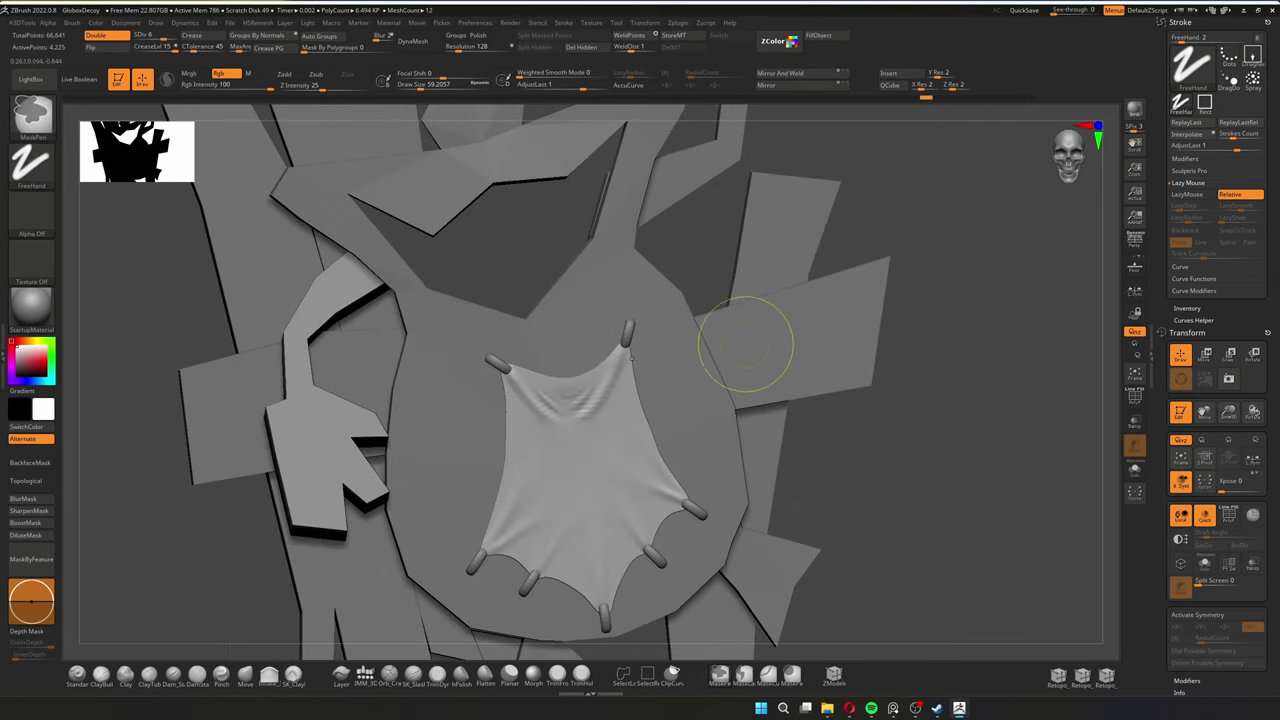
right_click_drag(586, 428, 600, 365)
key("s")
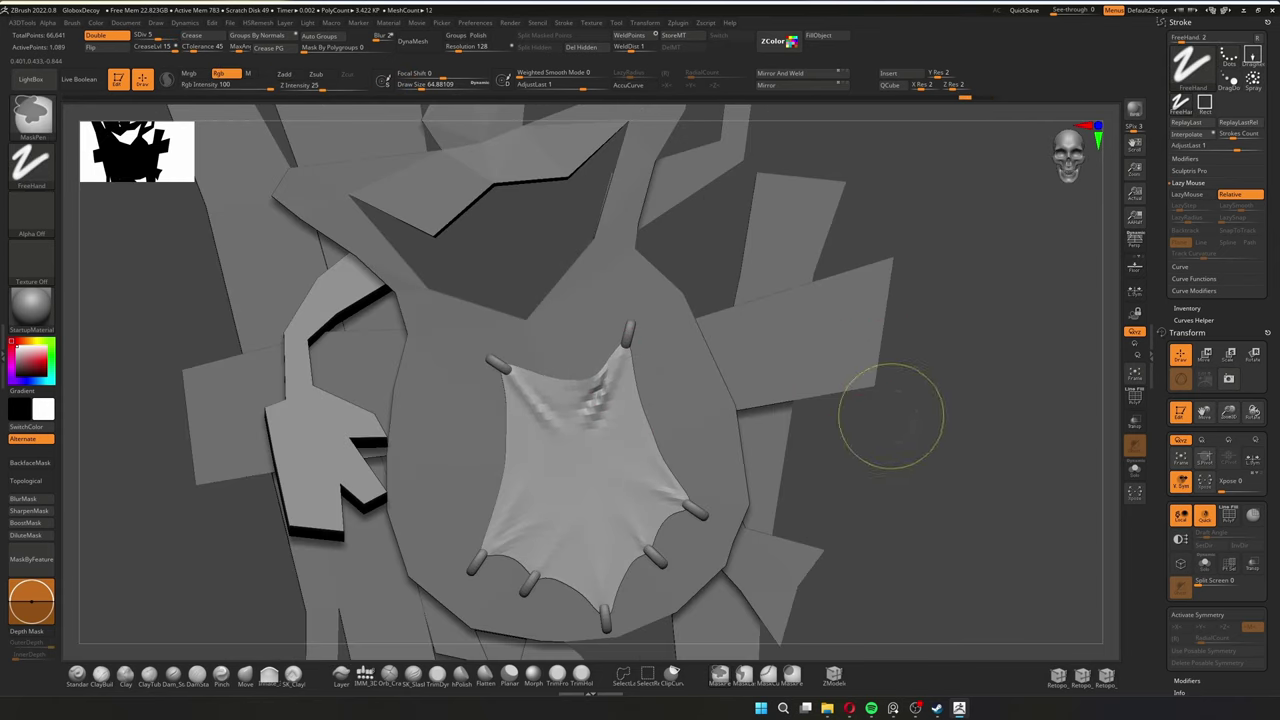
Subdivide the cloth patch and smooth it with a smaller brush
left_click_drag(889, 417, 633, 471)
key("f")
scroll(619, 457, "up", 5)
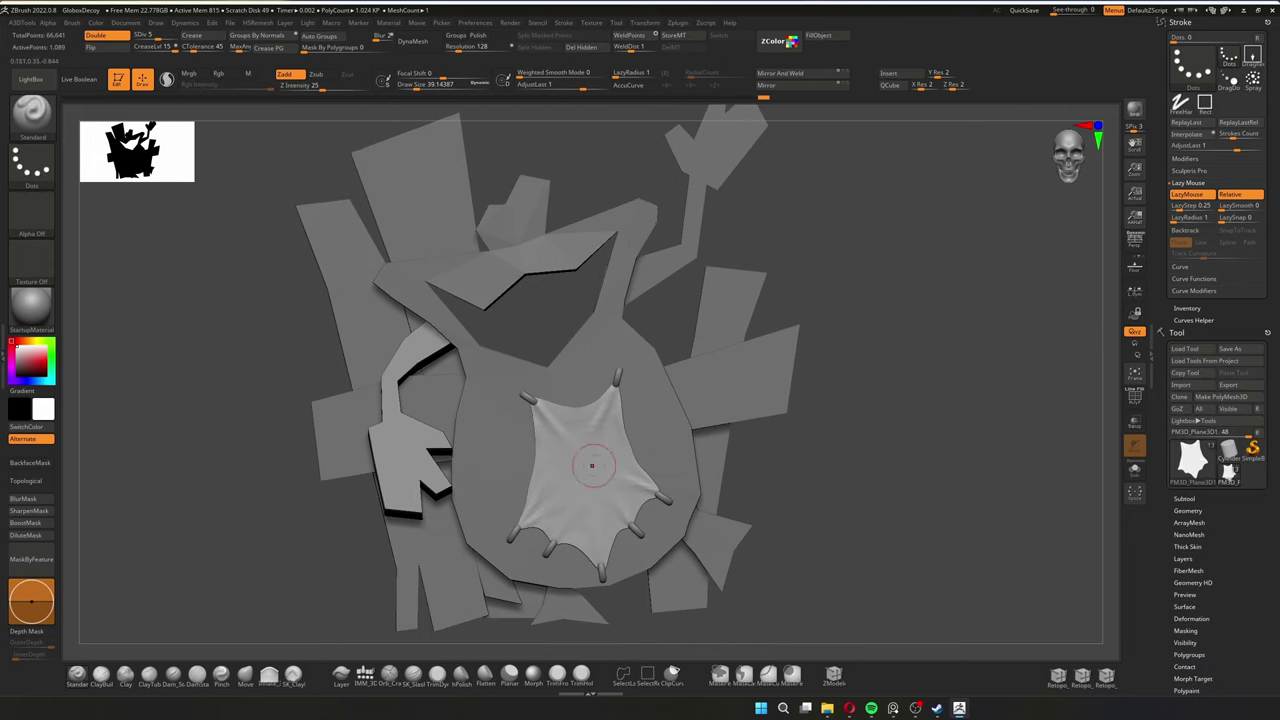
key("d")
key("shift")
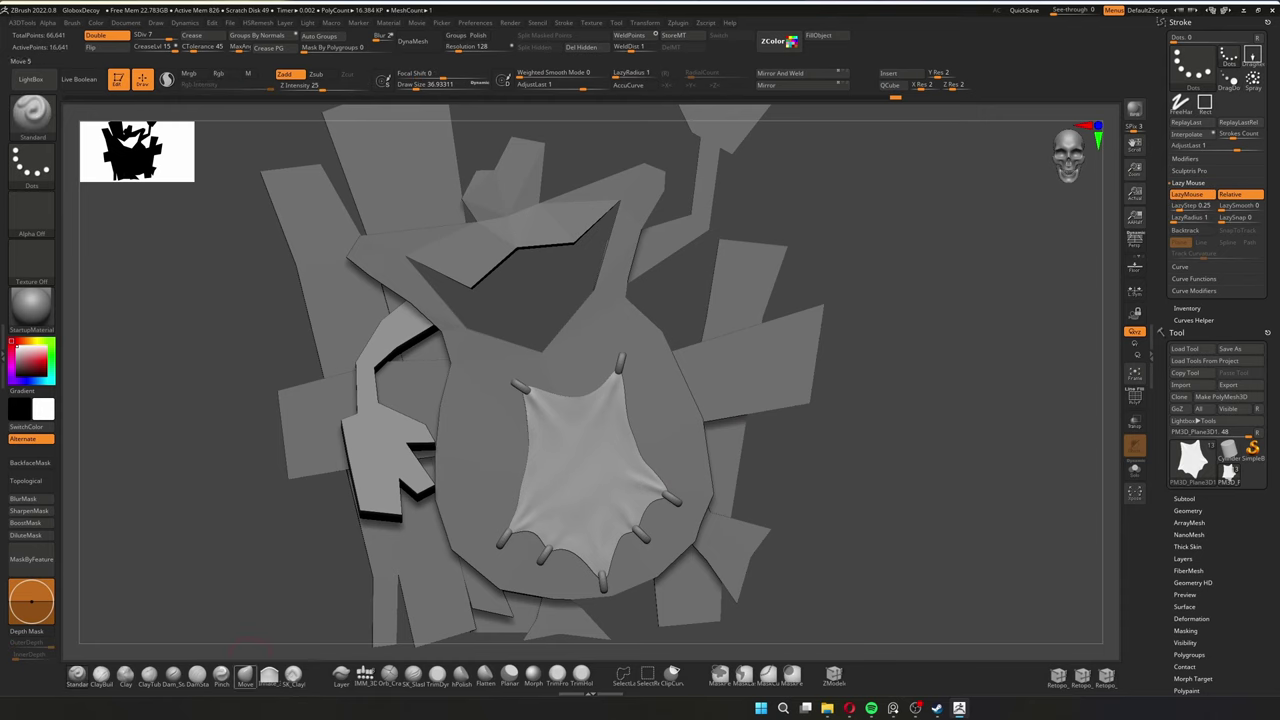
key("bracketleft")
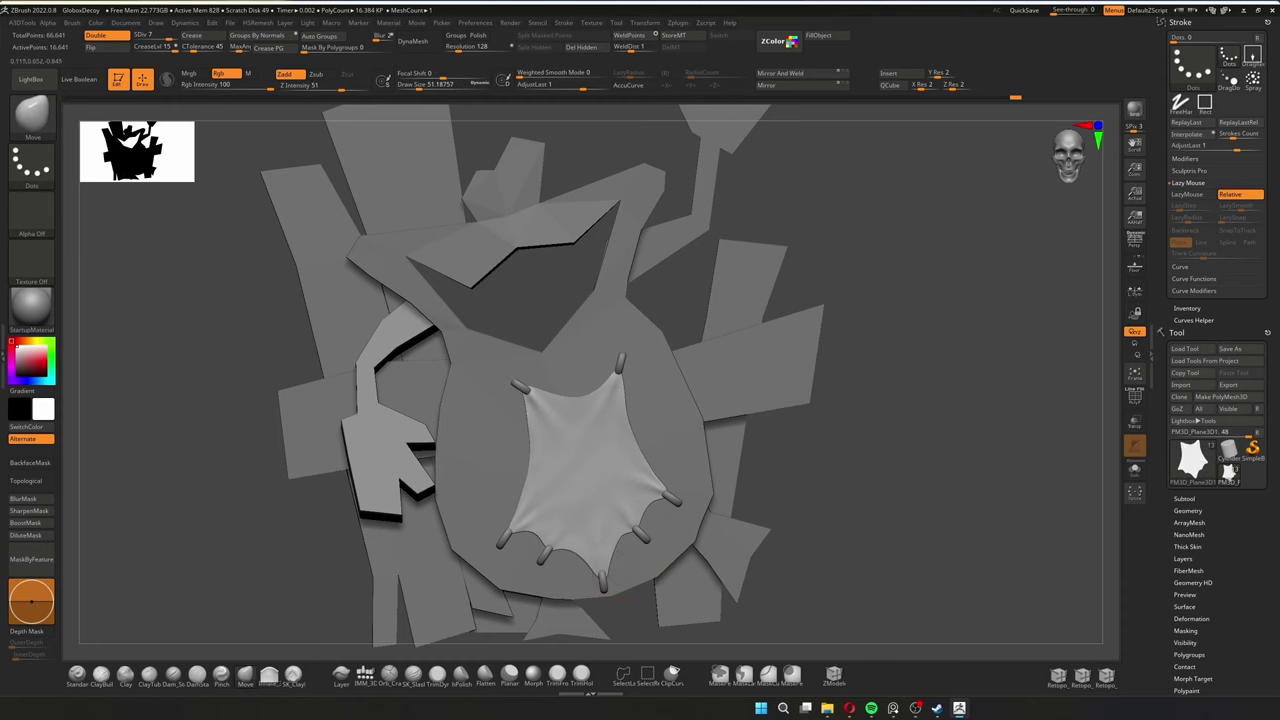
Isolate the brown plank and turn on Dynamic Subdiv to thicken it
key("f")
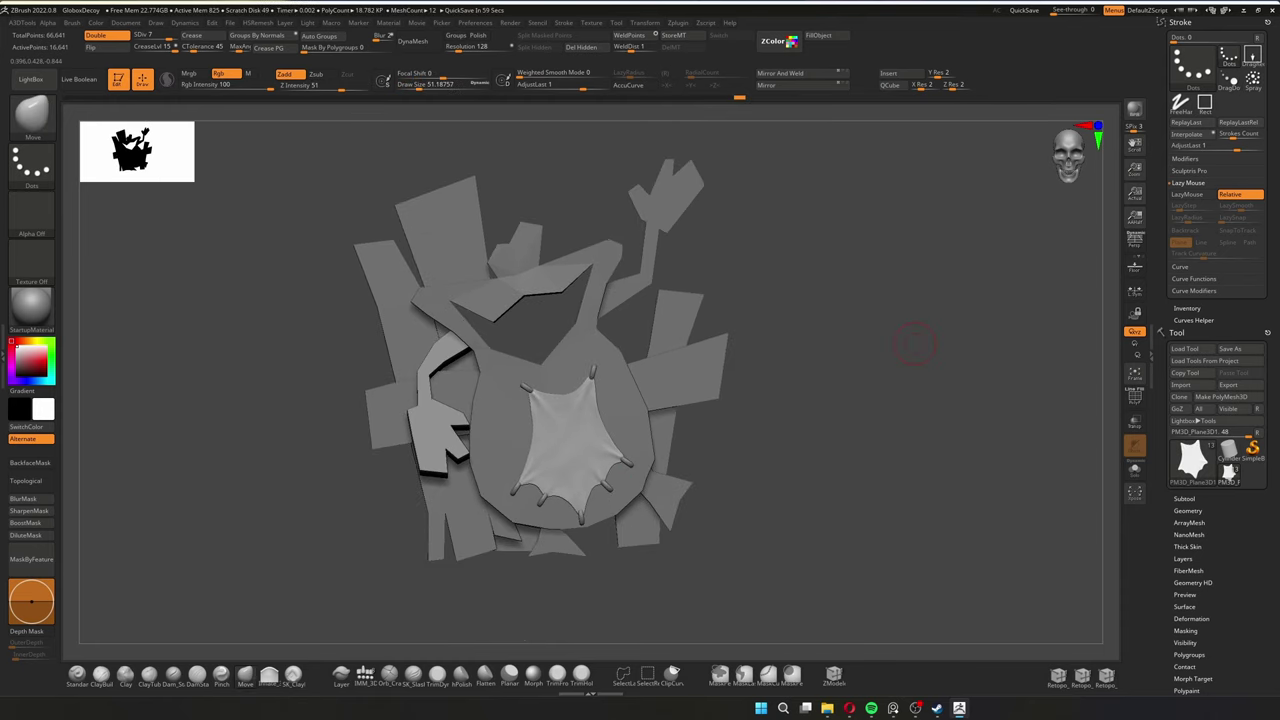
left_click(1134, 397)
left_click(1134, 470)
left_click(1184, 498)
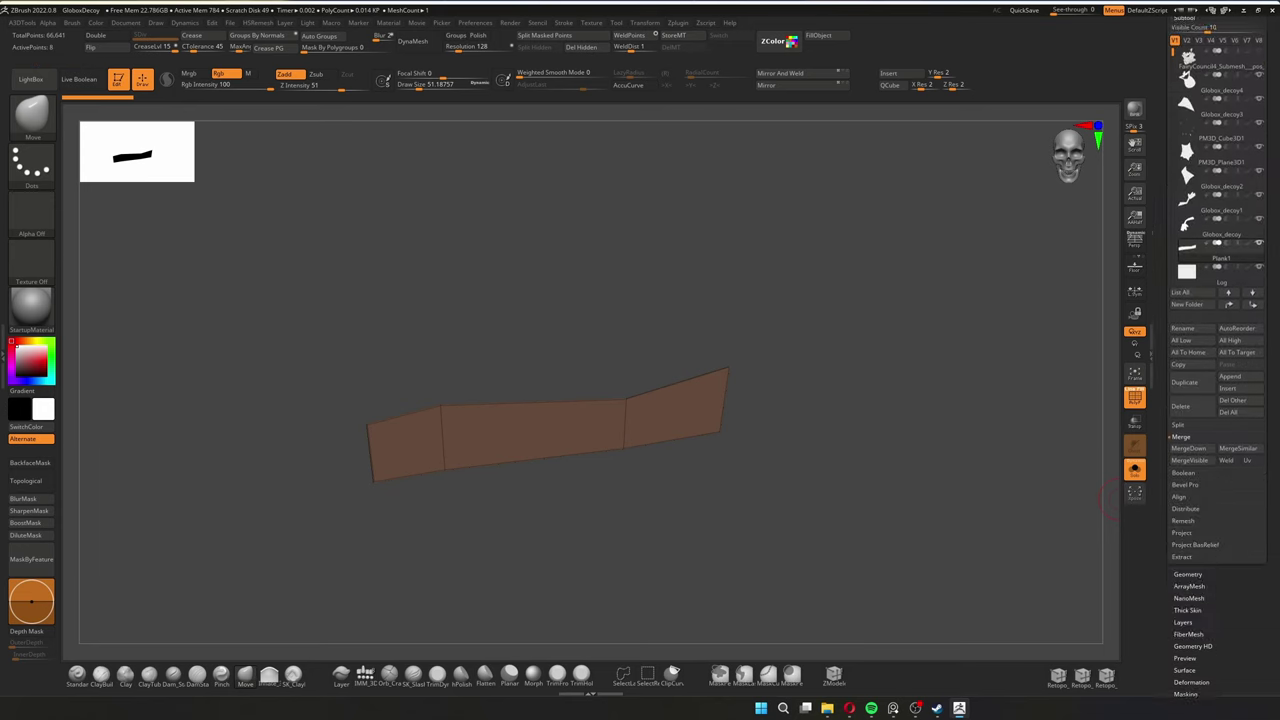
left_click(1188, 574)
left_click(1184, 152)
left_click_drag(900, 300, 140, 150)
ZRemesh the blue plank, apply its Dynamic Subdiv, Solo it and divide it further
left_click(268, 47)
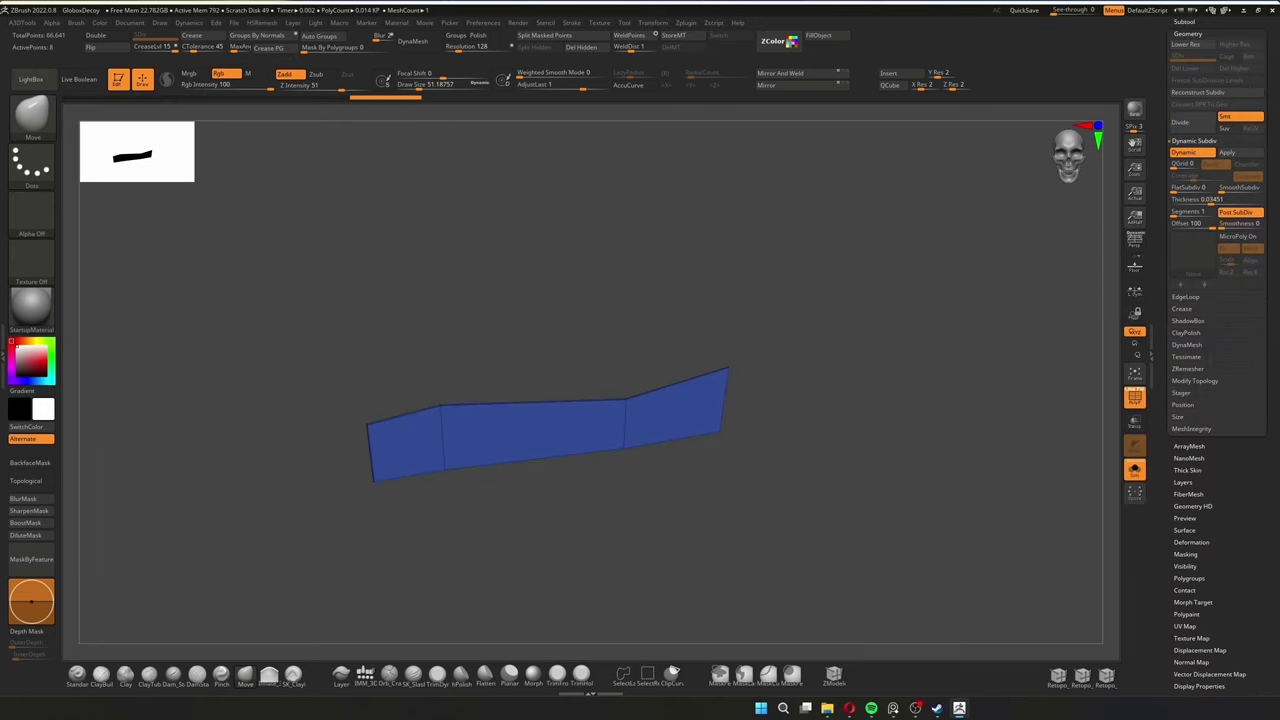
left_click_drag(470, 230, 910, 400)
key("d")
left_click(584, 220)
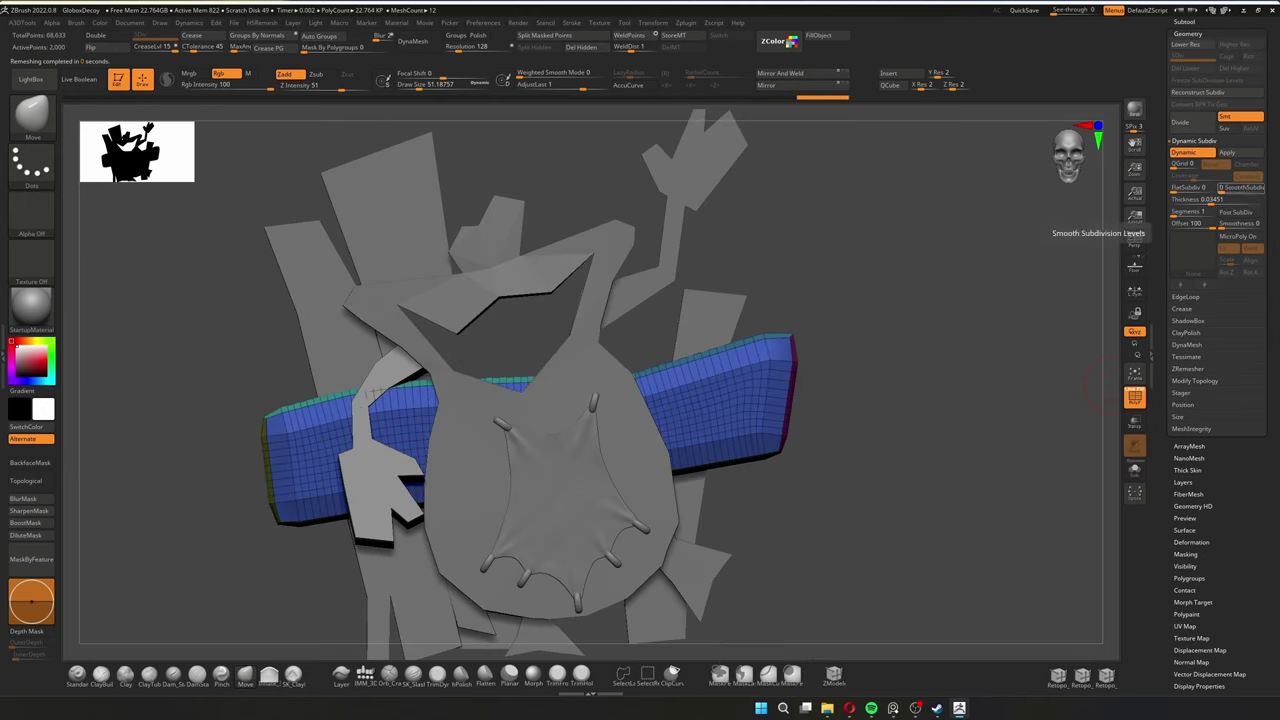
left_click(1134, 469)
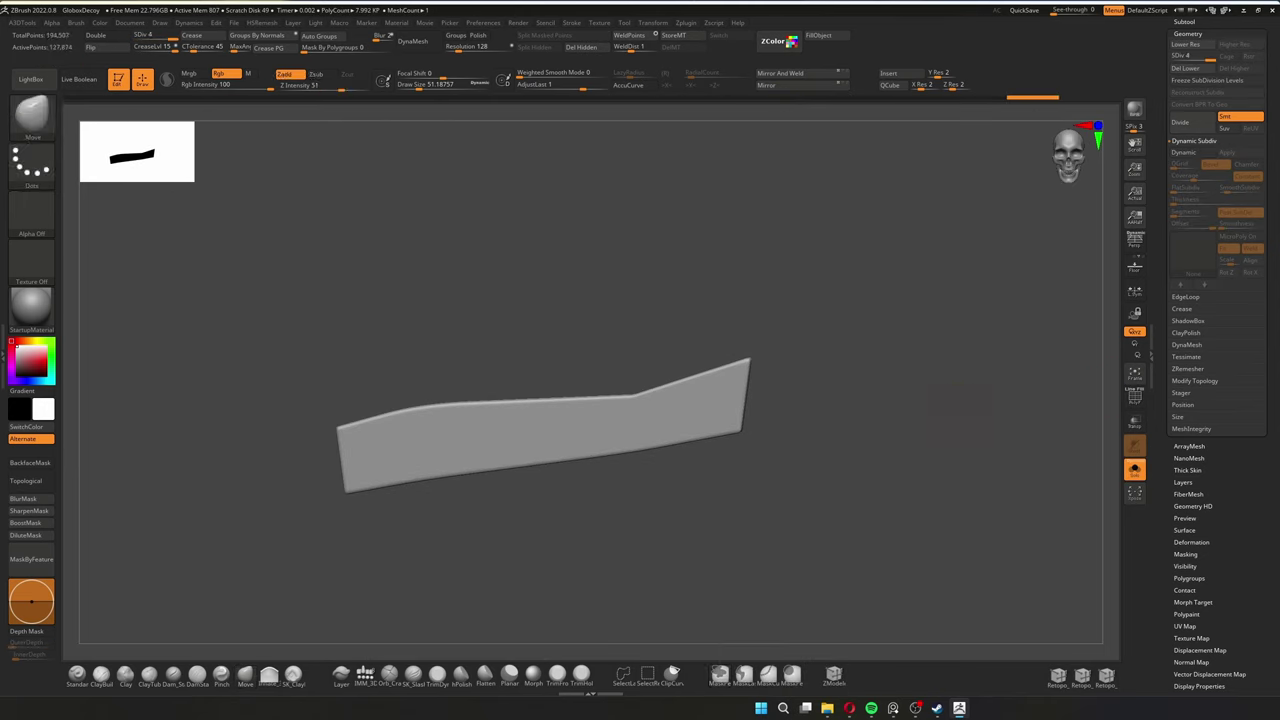
key("ctrl+d")
left_click_drag(918, 350, 860, 380)
Flatten the plank's top face with the TrimDynamic brush
key("b")
key("t")
key("d")
mouse_move(978, 460)
left_mouse_down()
mouse_move(1000, 520)
mouse_move(1060, 440)
left_mouse_up()
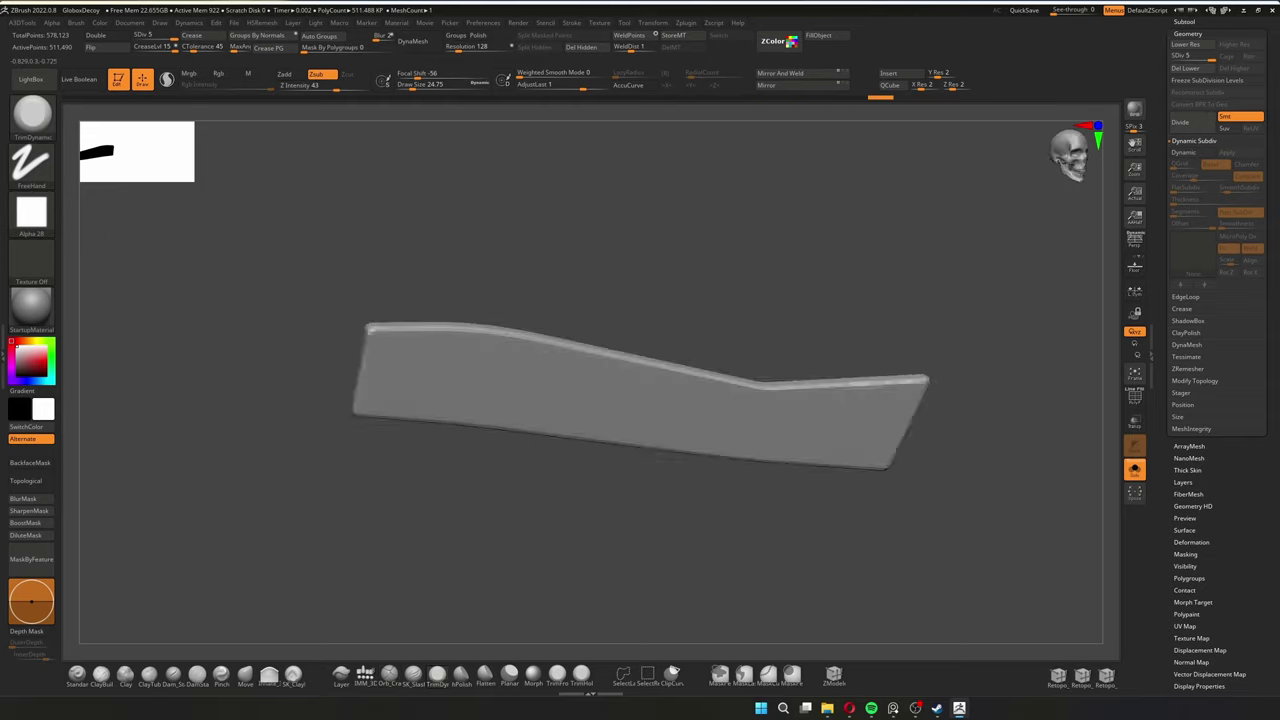
mouse_move(520, 250)
left_mouse_down()
mouse_move(466, 329)
mouse_move(440, 270)
left_mouse_up()
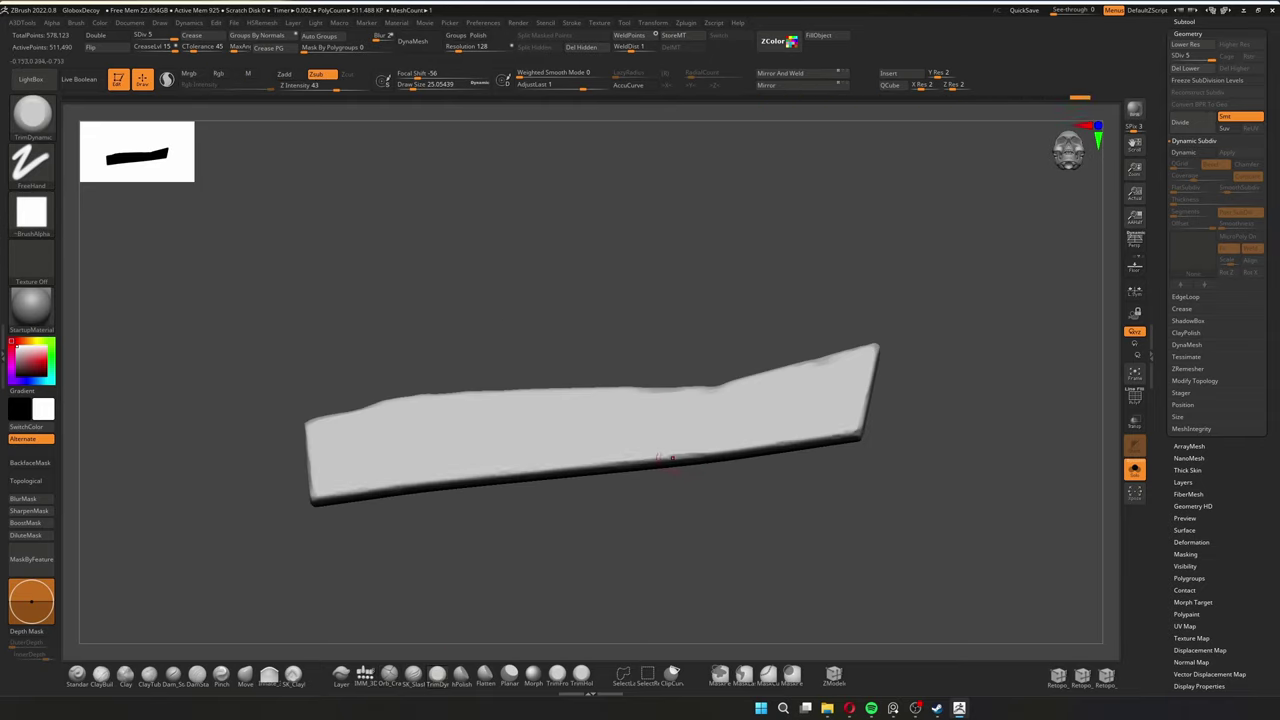
mouse_move(670, 460)
left_mouse_down()
mouse_move(640, 520)
mouse_move(540, 420)
left_mouse_up()
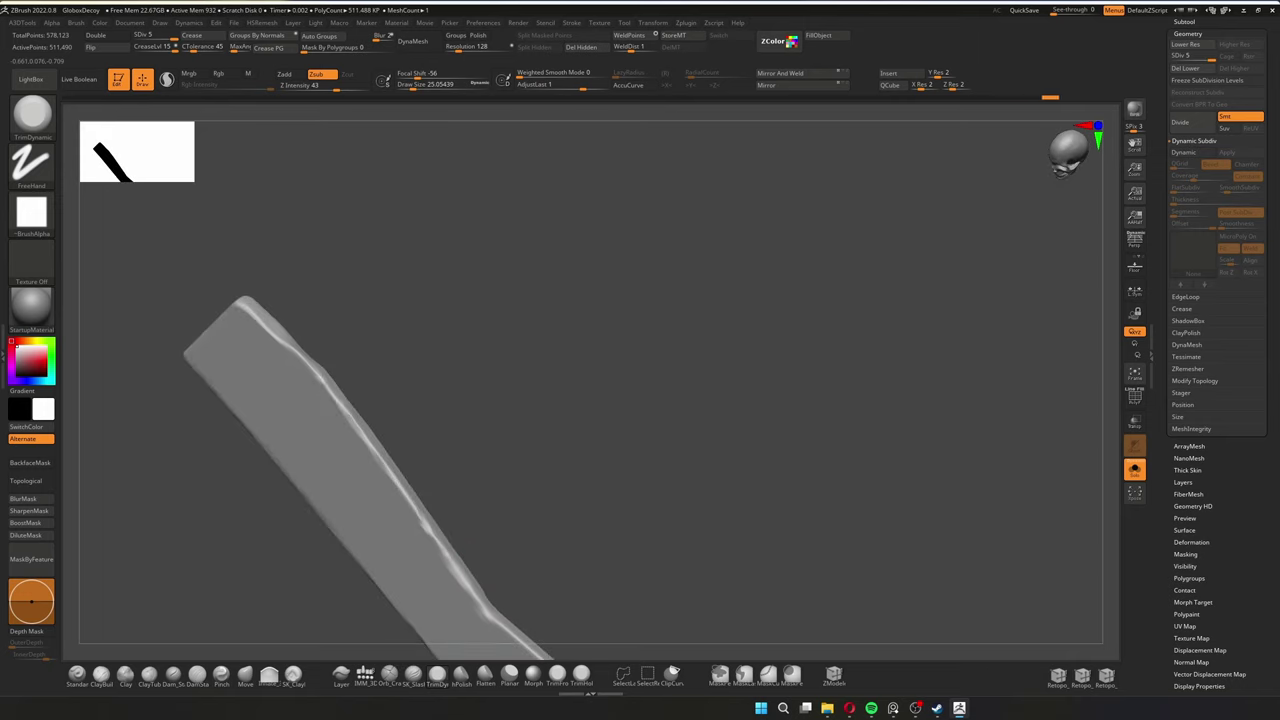
mouse_move(600, 450)
left_mouse_down()
mouse_move(560, 300)
mouse_move(420, 480)
mouse_move(394, 486)
mouse_move(486, 525)
mouse_move(557, 523)
left_mouse_up()
Switch to ClayTubes and turn the plank to sculpt rough strokes across its face
left_click(125, 673)
key("b")
key("c")
key("t")
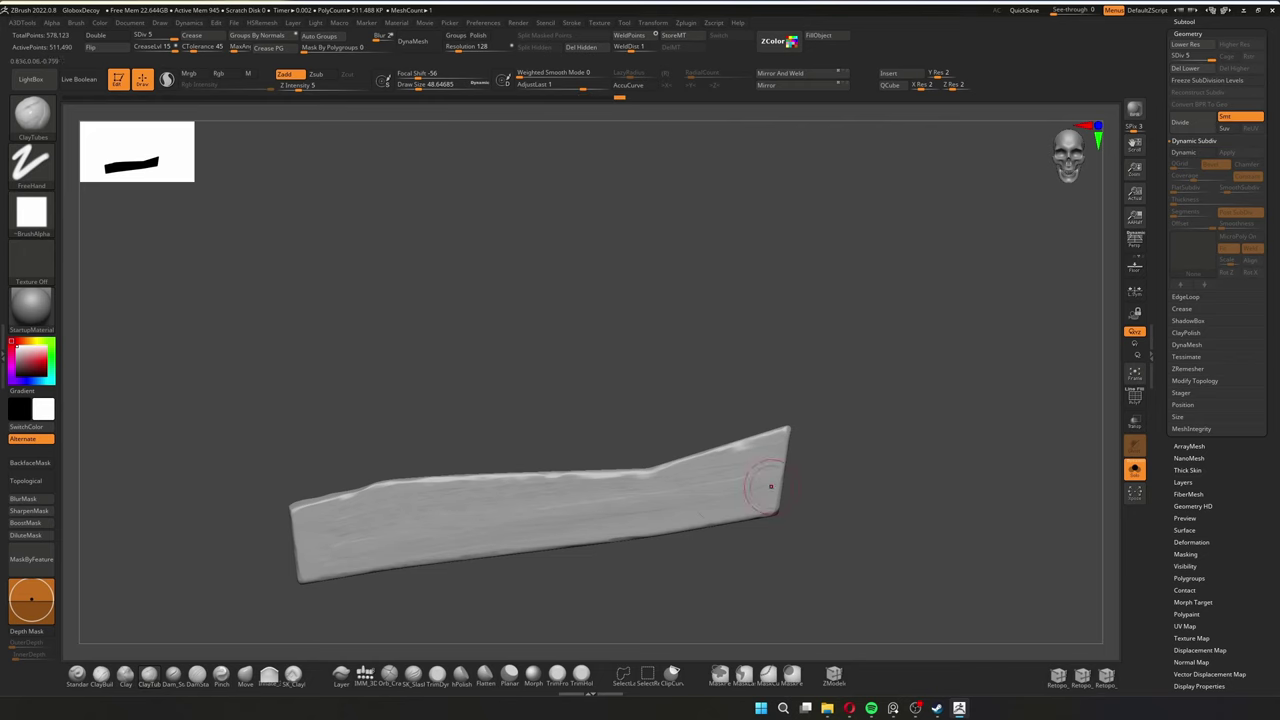
left_click_drag(800, 500, 352, 460)
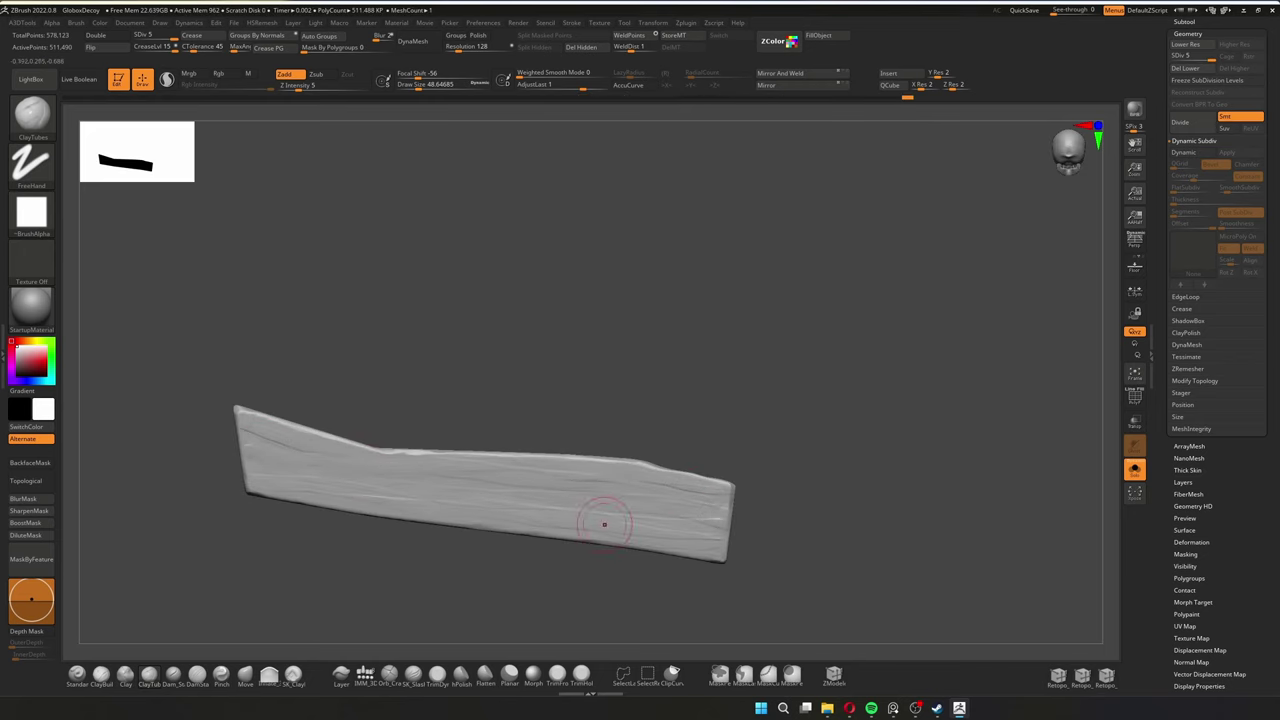
right_click_drag(604, 524, 749, 443)
key("comma")
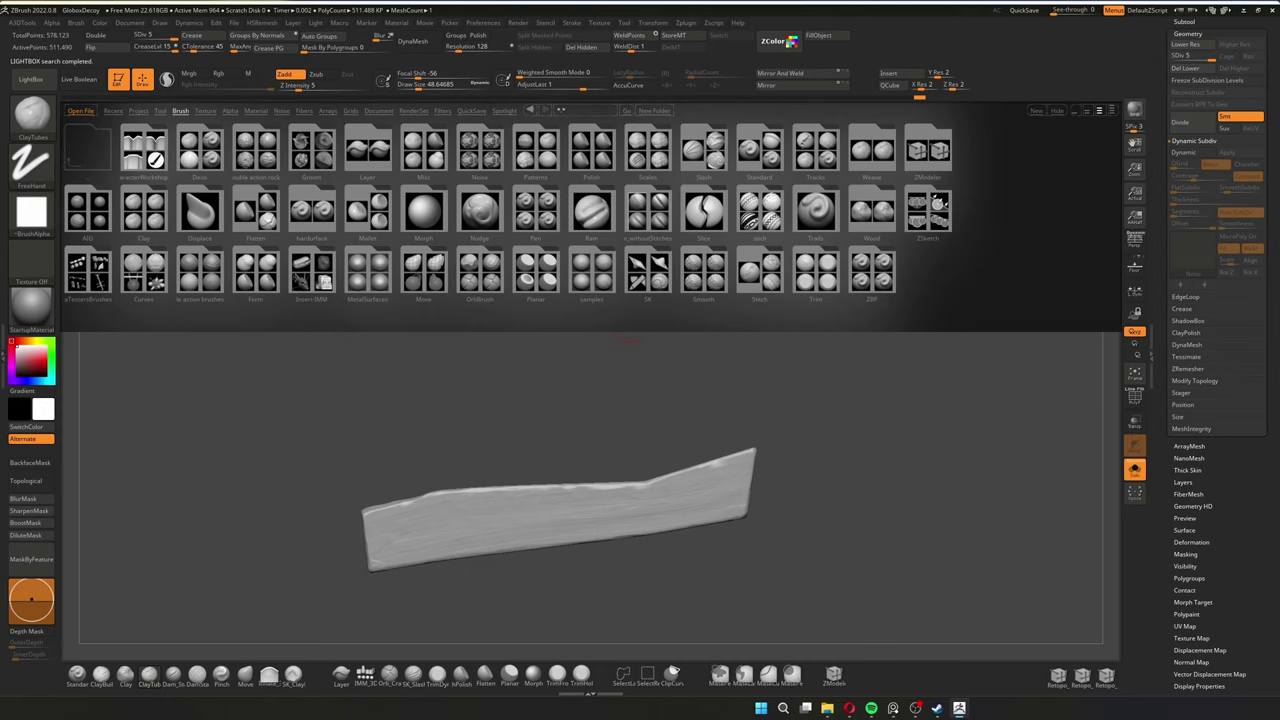
Load the MalletFast dent brush from LightBox and turn the plank toward the camera
double_click(368, 210)
left_click_drag(760, 420, 780, 437)
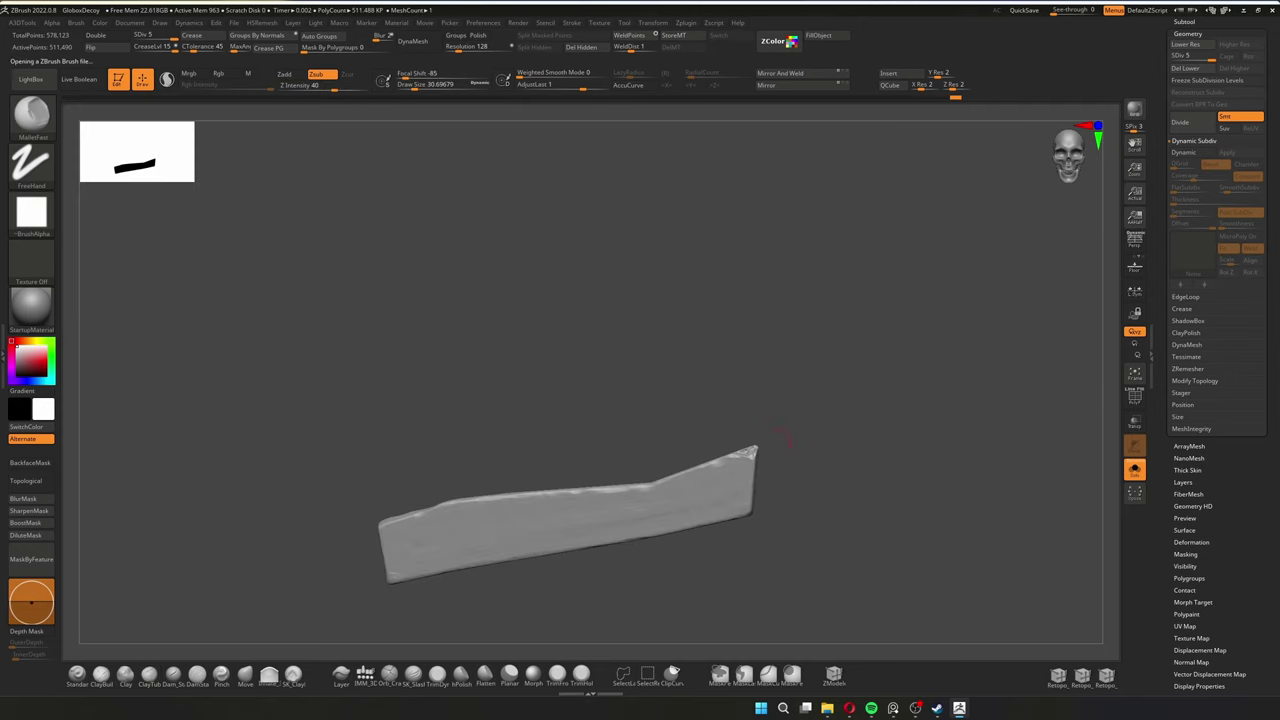
mouse_move(741, 507)
right_mouse_down()
mouse_move(759, 467)
mouse_move(617, 497)
mouse_move(606, 486)
mouse_move(914, 437)
mouse_move(683, 577)
mouse_move(1017, 530)
right_mouse_up()
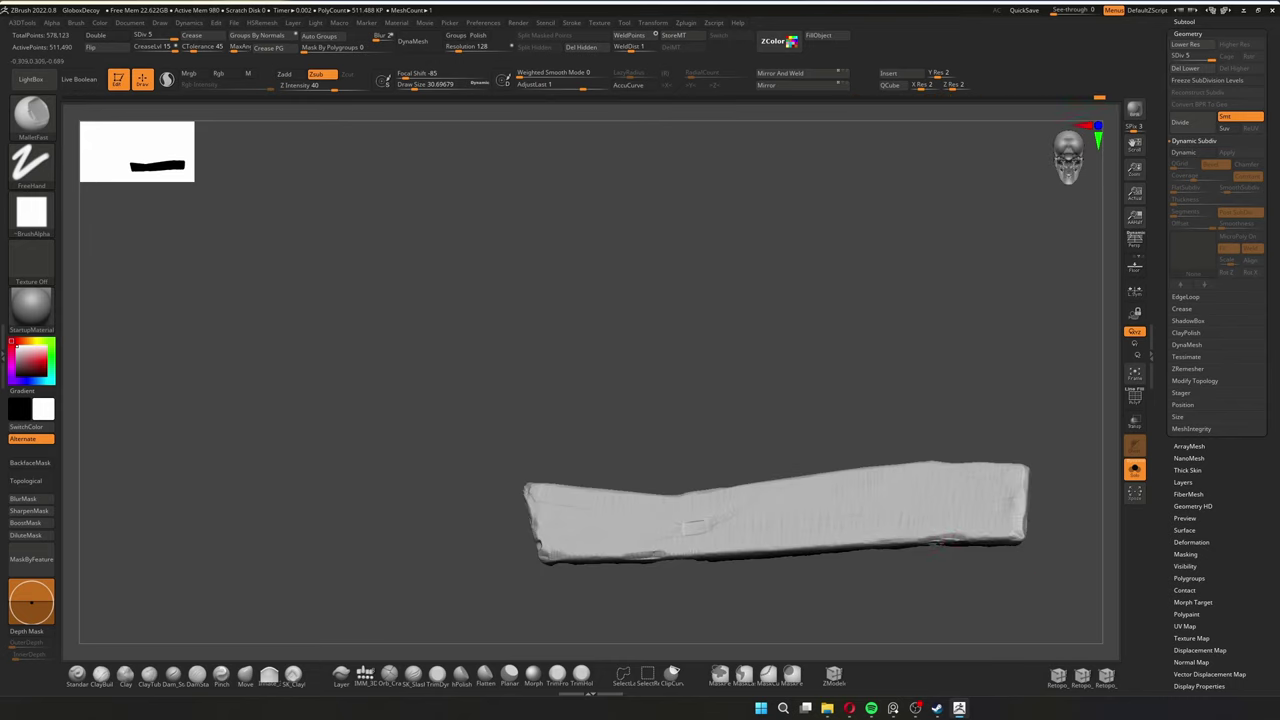
mouse_move(720, 537)
right_mouse_down()
mouse_move(925, 526)
mouse_move(963, 425)
right_mouse_up()
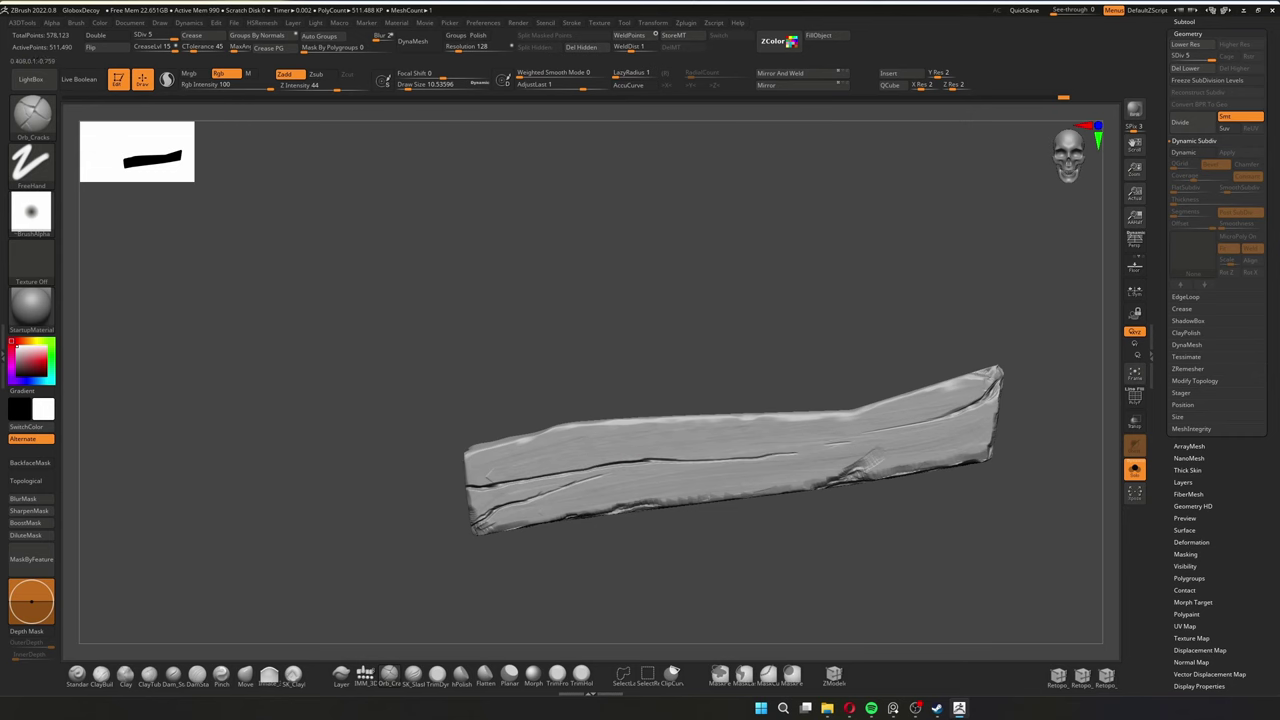
mouse_move(963, 425)
right_mouse_down()
mouse_move(940, 443)
mouse_move(950, 420)
right_mouse_up()
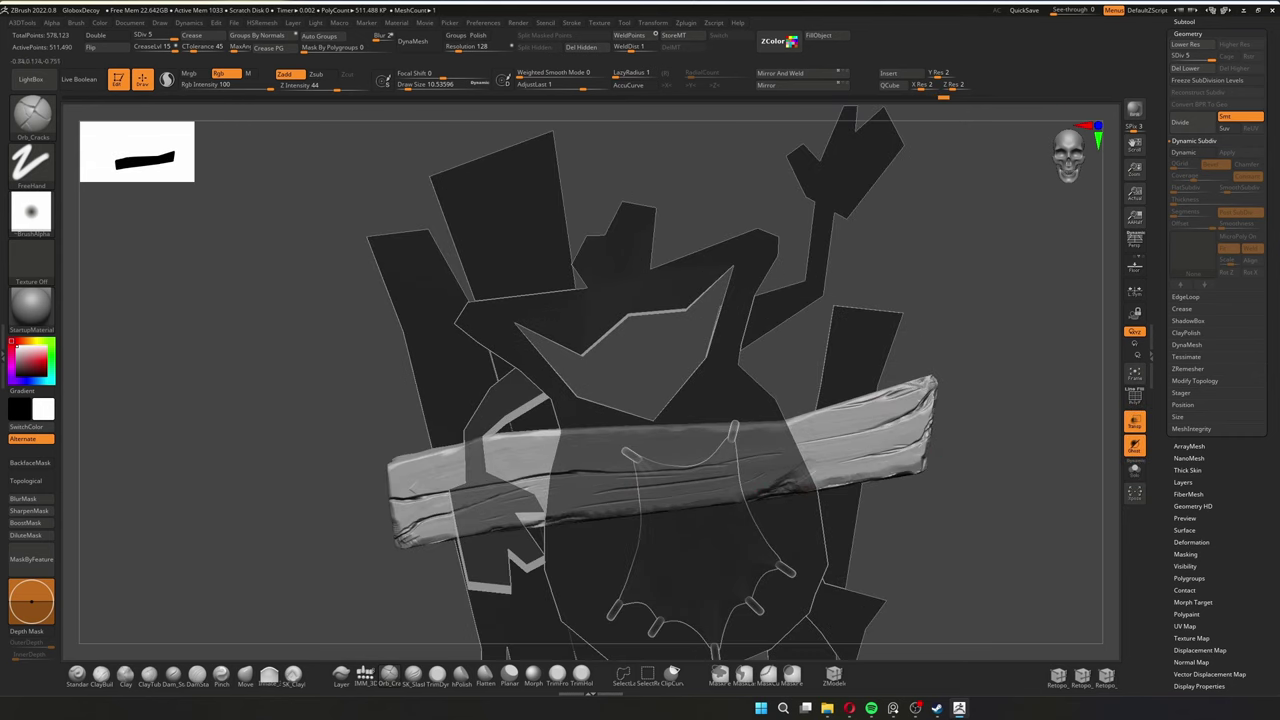
right_click_drag(453, 462, 449, 462)
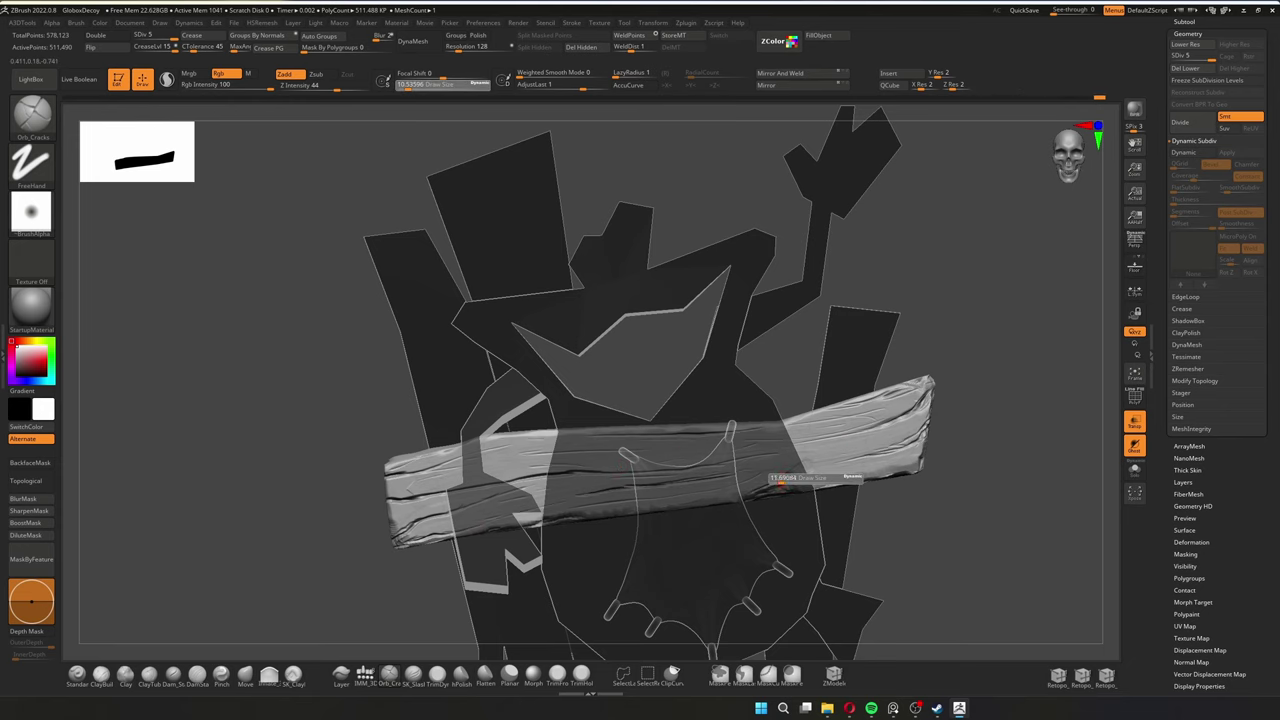
Enlarge the brush, Solo the plank, frame it, and carve a crack along its middle
key("bracketright")
key("alt+s")
mouse_move(745, 501)
right_mouse_down()
mouse_move(816, 409)
mouse_move(846, 514)
right_mouse_up()
key("f")
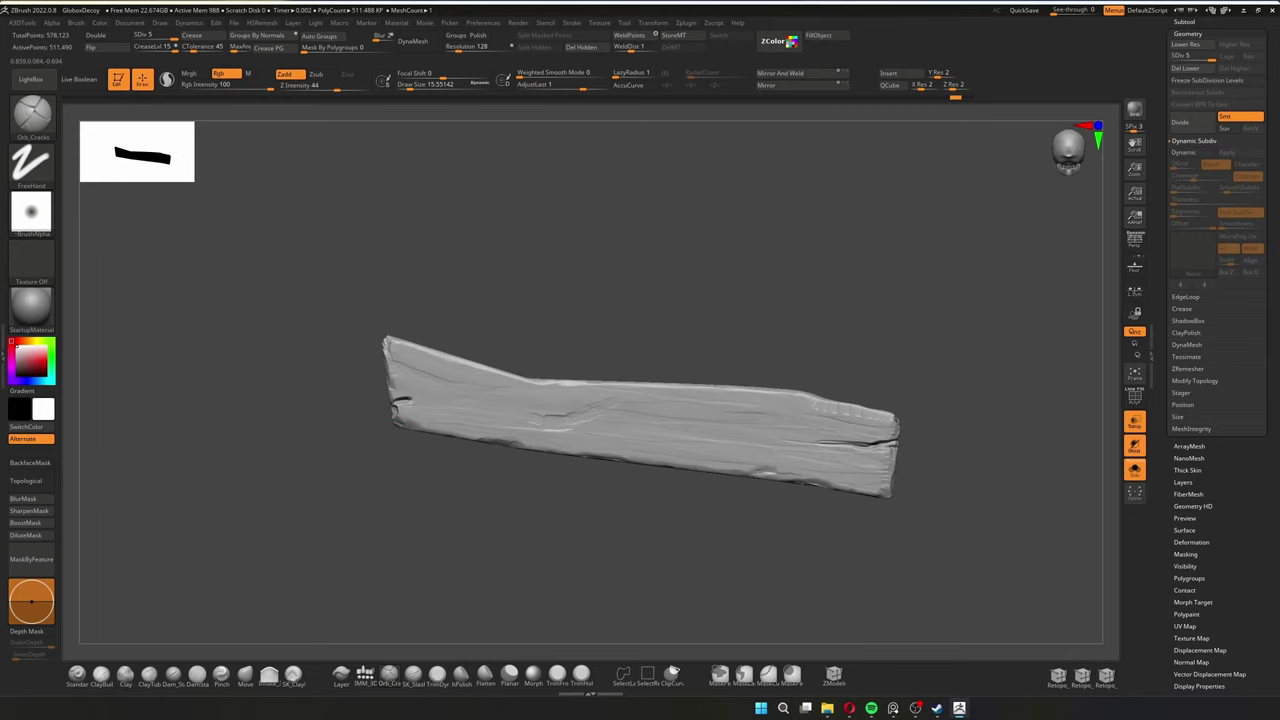
right_click_drag(390, 370, 395, 400, "ctrl")
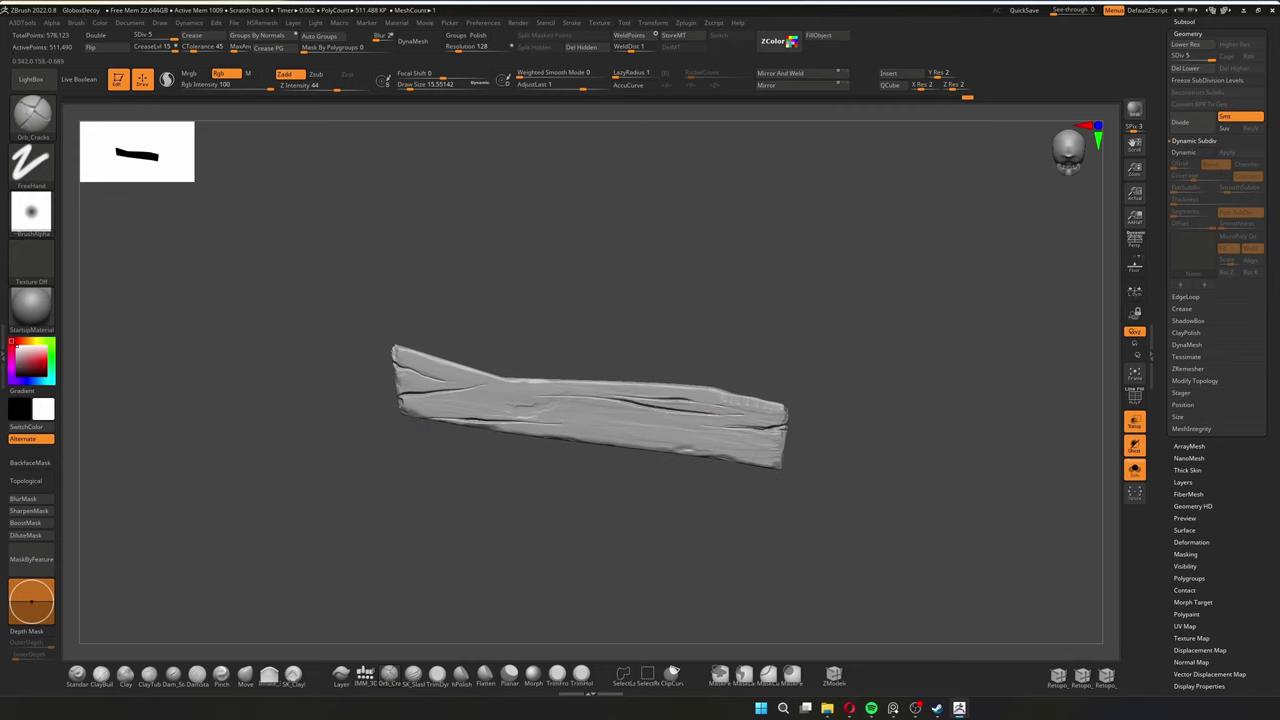
left_click_drag(550, 411, 713, 422)
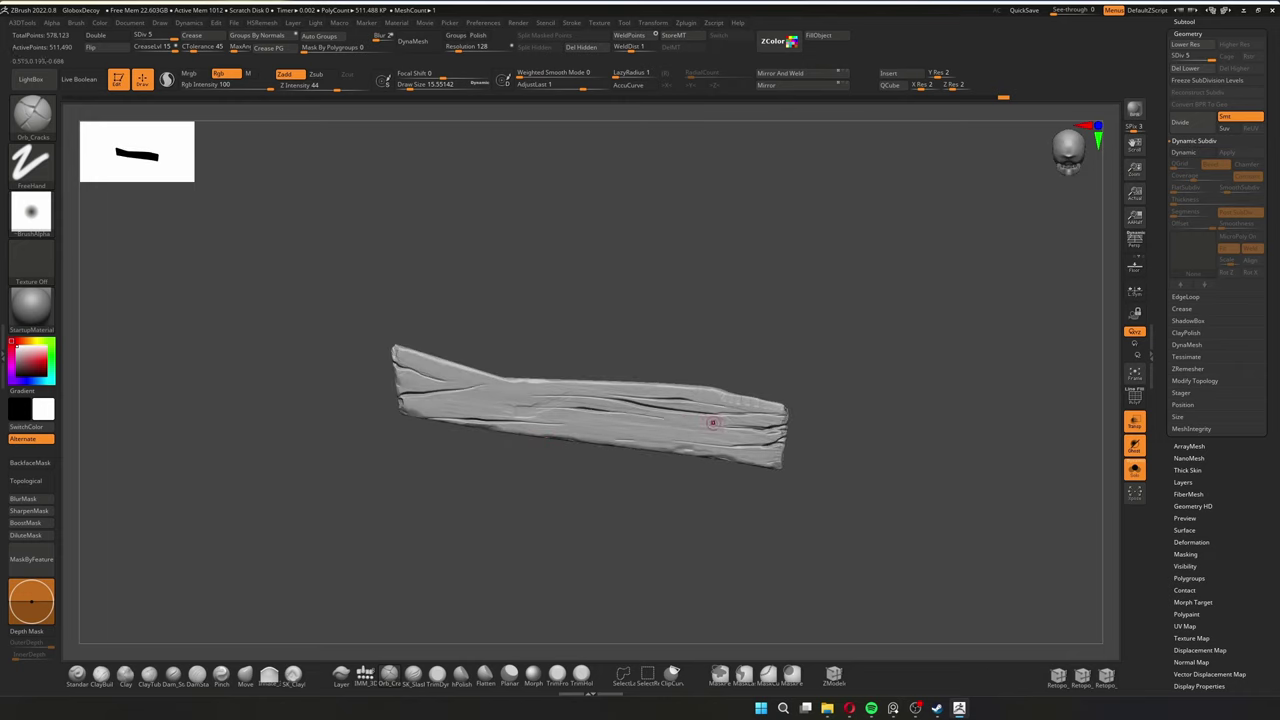
Re-angle the plank, try the ClayTubes brush, then return to the crack-carving brush
right_click_drag(509, 403, 419, 408)
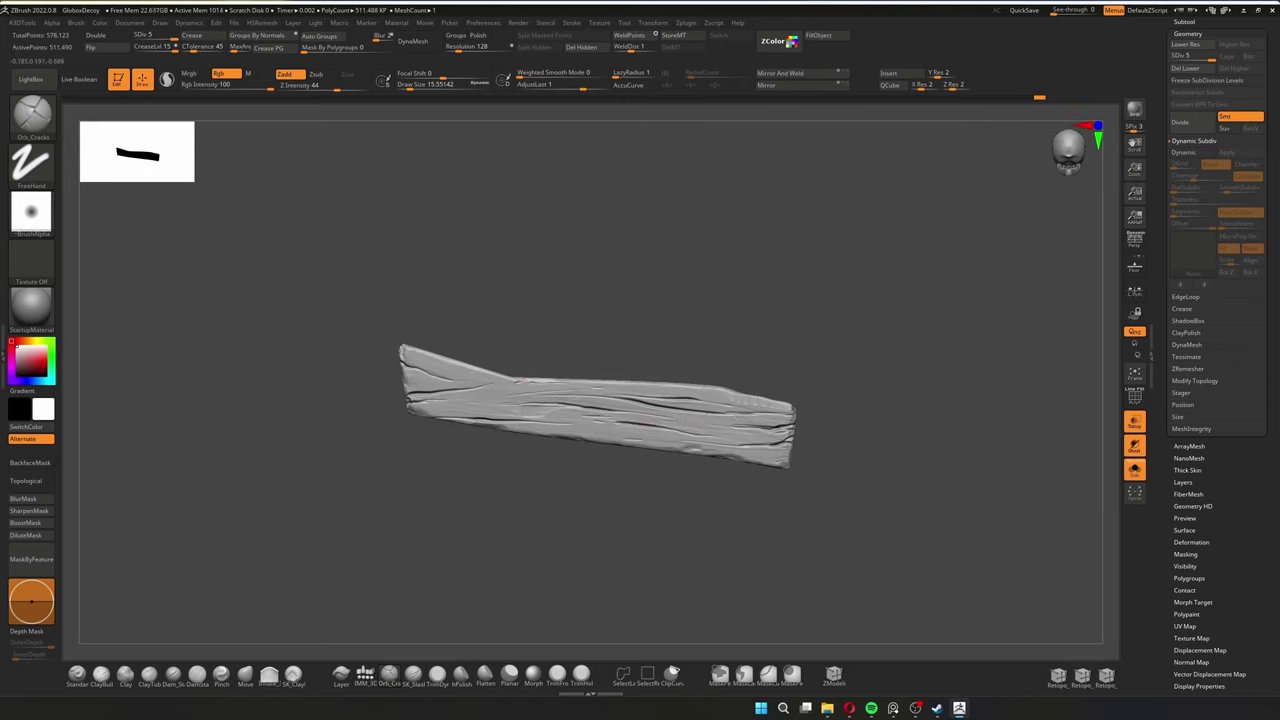
right_click_drag(729, 422, 729, 445, "shift")
mouse_move(426, 361)
right_mouse_down()
mouse_move(541, 387)
mouse_move(652, 440)
right_mouse_up()
key("b")
key("c")
key("t")
left_click(389, 674)
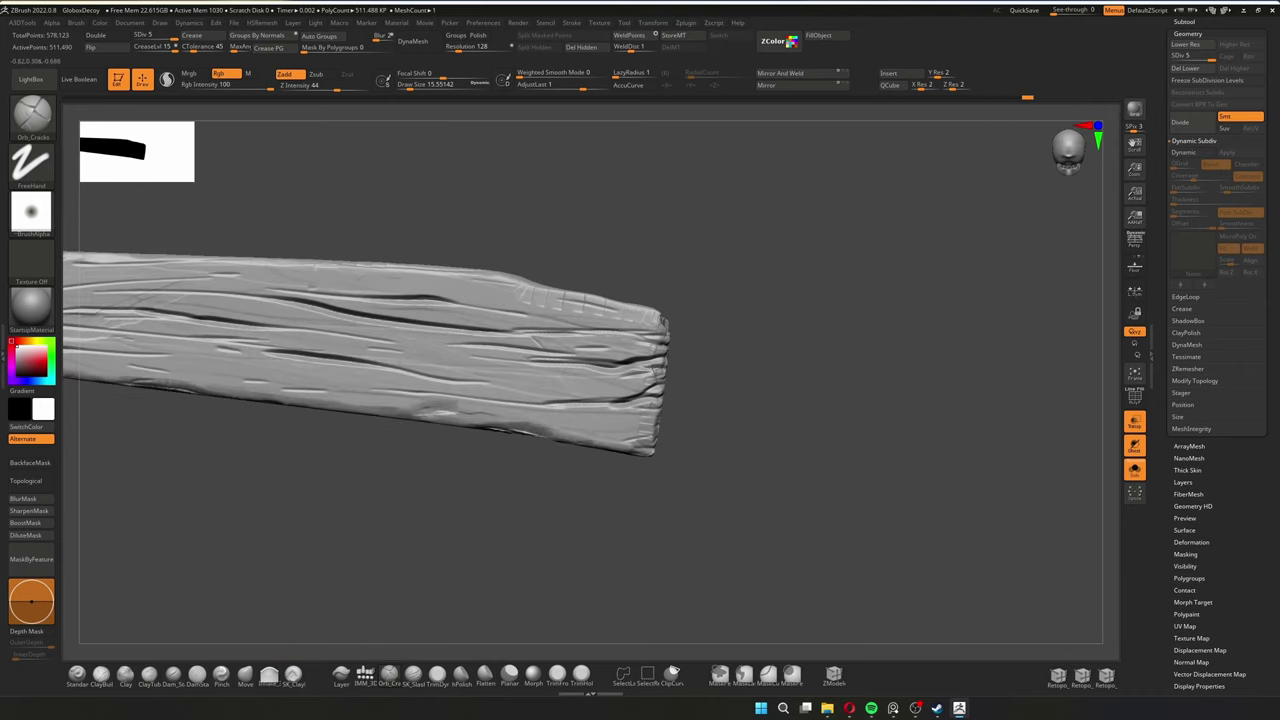
Reframe the whole plank upright and switch back to the MalletFast dent brush
mouse_move(600, 400)
right_mouse_down()
mouse_move(640, 410)
mouse_move(640, 380)
right_mouse_up()
mouse_move(725, 428)
right_mouse_down()
mouse_move(625, 285)
mouse_move(503, 406)
right_mouse_up()
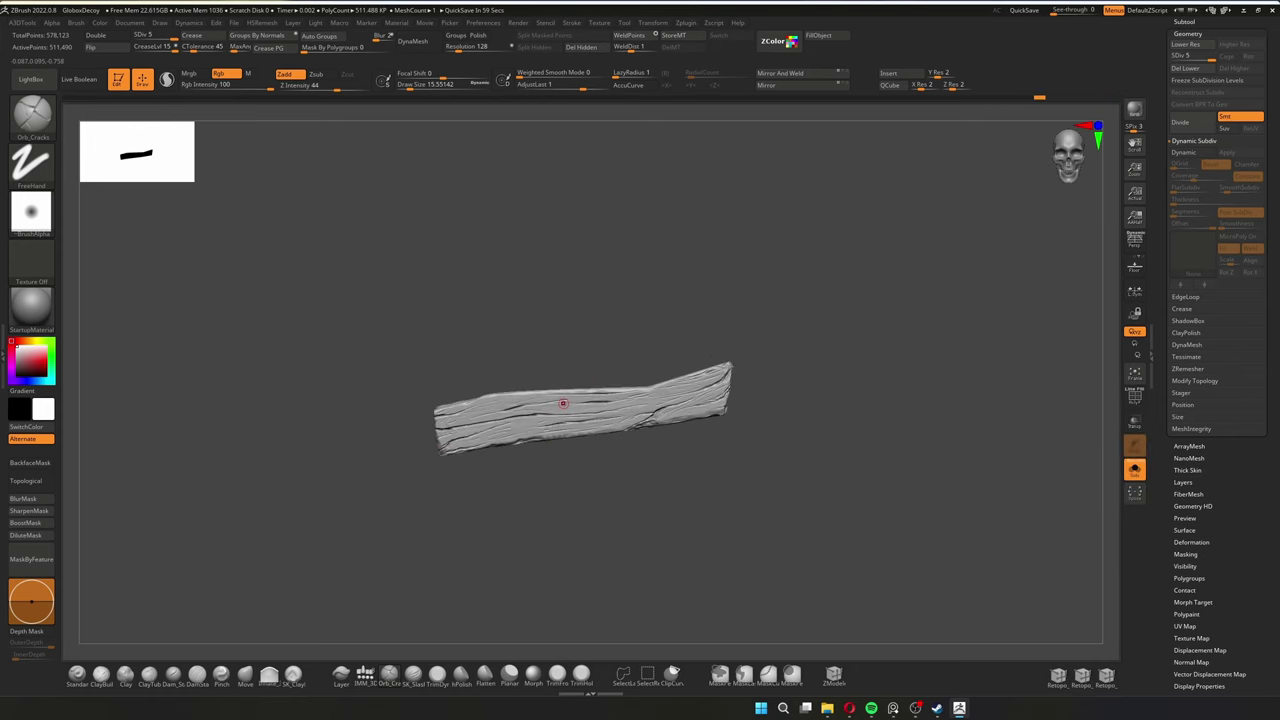
key("b")
key("m")
key("f")
right_click_drag(340, 620, 668, 380, "ctrl")
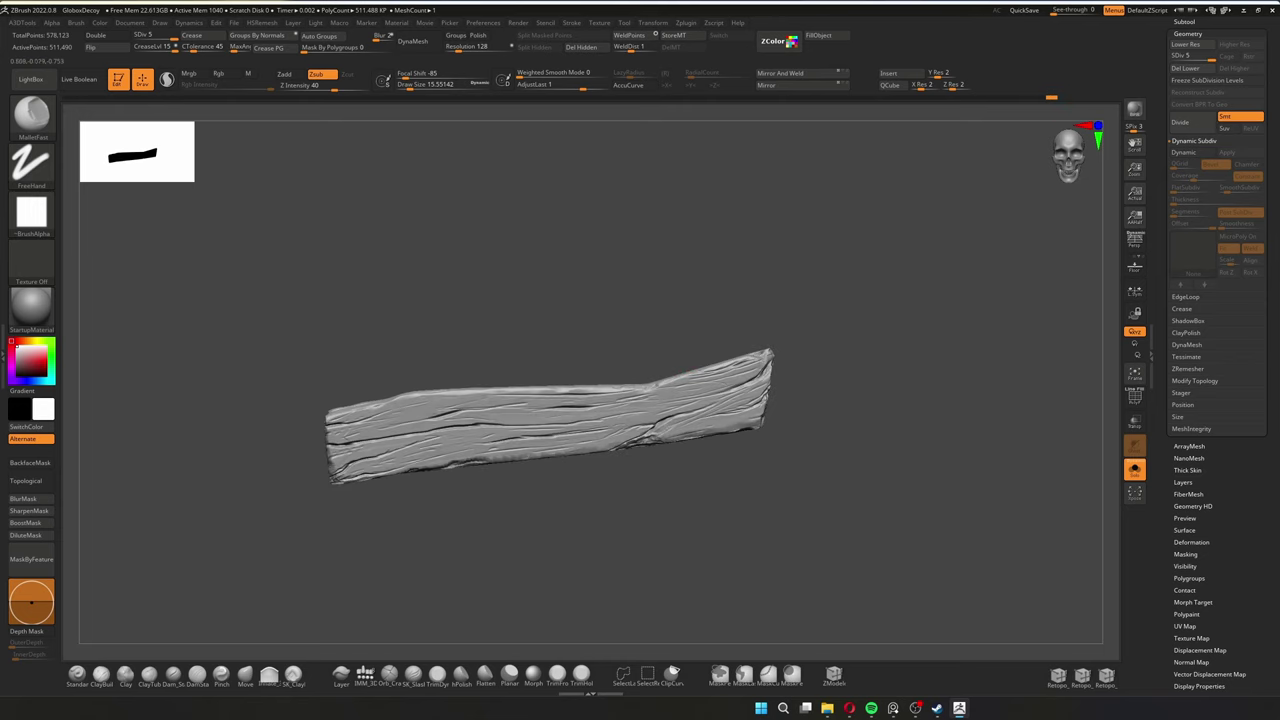
Turn Solo off to show all parts and select the Globox_decoy4 subtool
mouse_move(534, 456)
right_mouse_down()
mouse_move(405, 408)
mouse_move(470, 380)
right_mouse_up()
left_click(1134, 468)
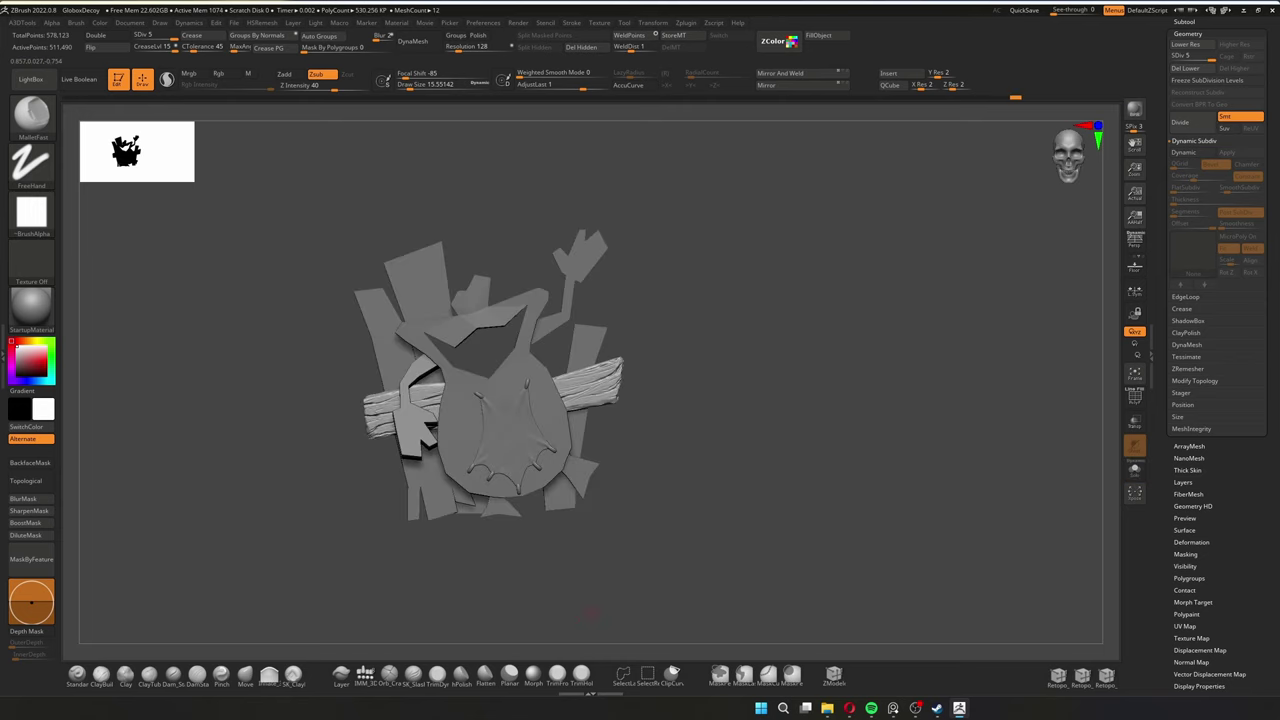
key("b")
key("i")
key("m")
left_click(363, 420, "alt")
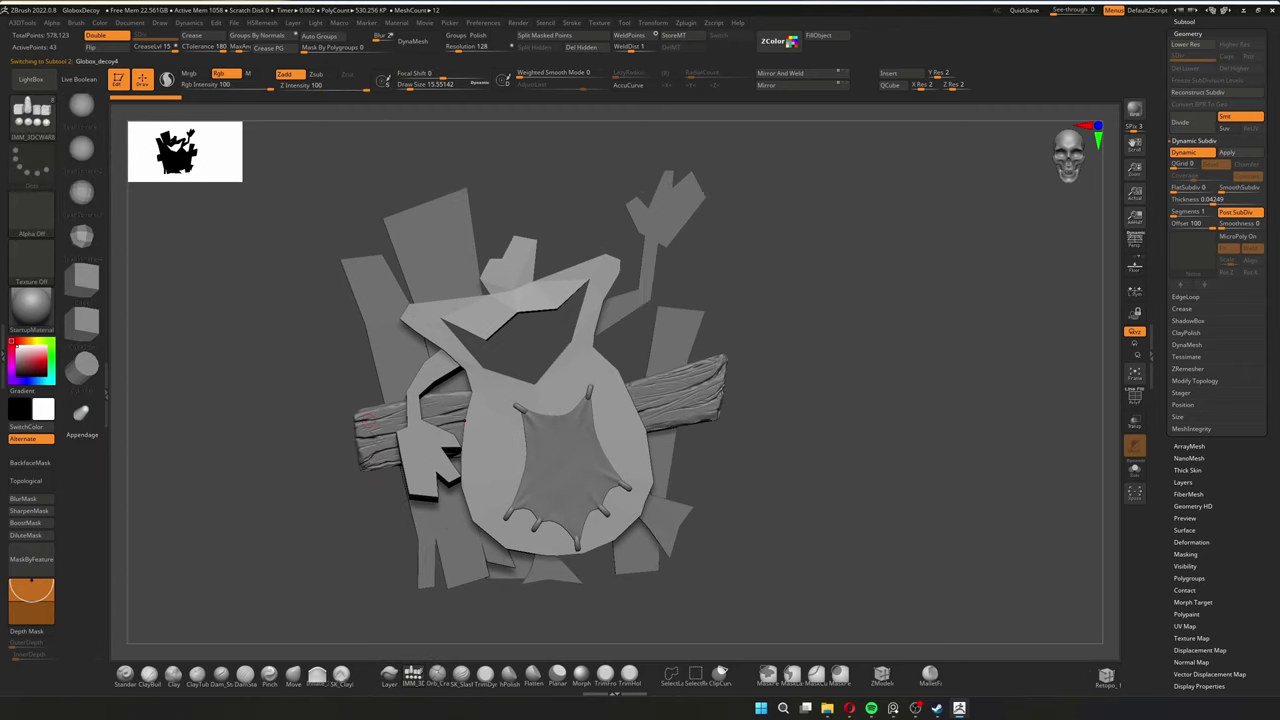
Select the sphere and move it onto the plank's left end with the Transpose gizmo
key("w")
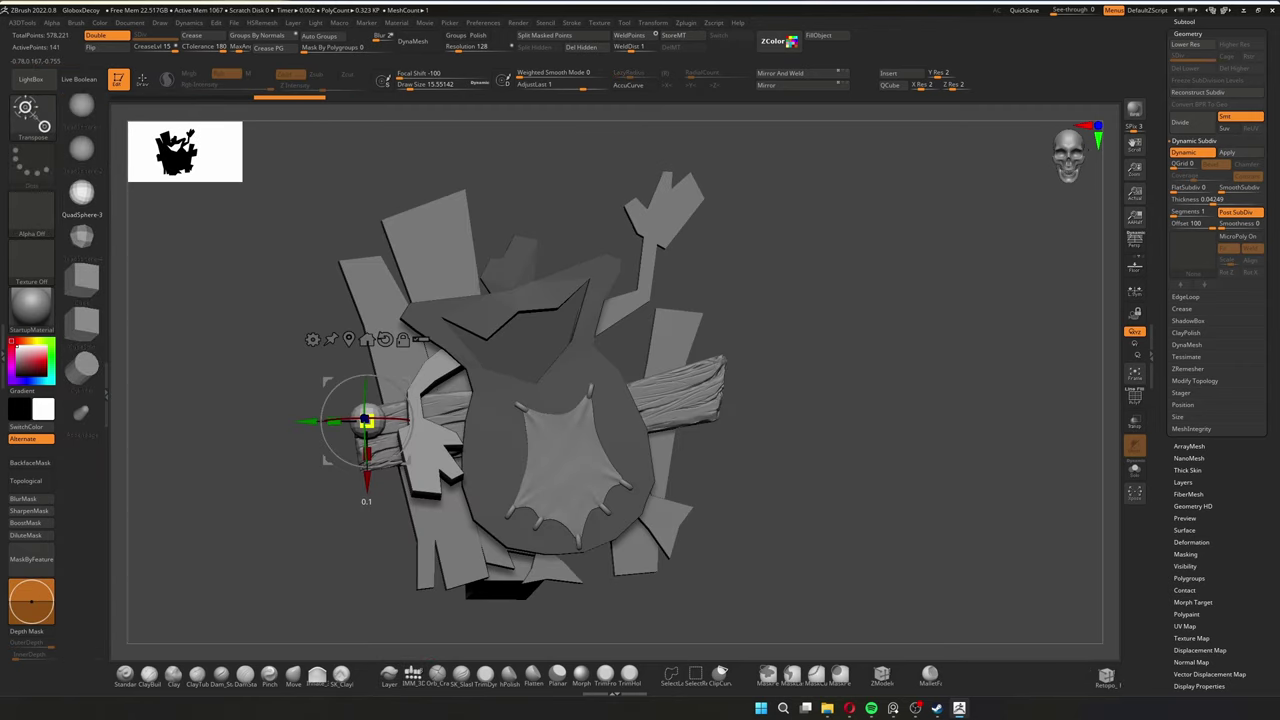
right_click_drag(520, 380, 422, 339)
right_click_drag(600, 400, 520, 400, "shift")
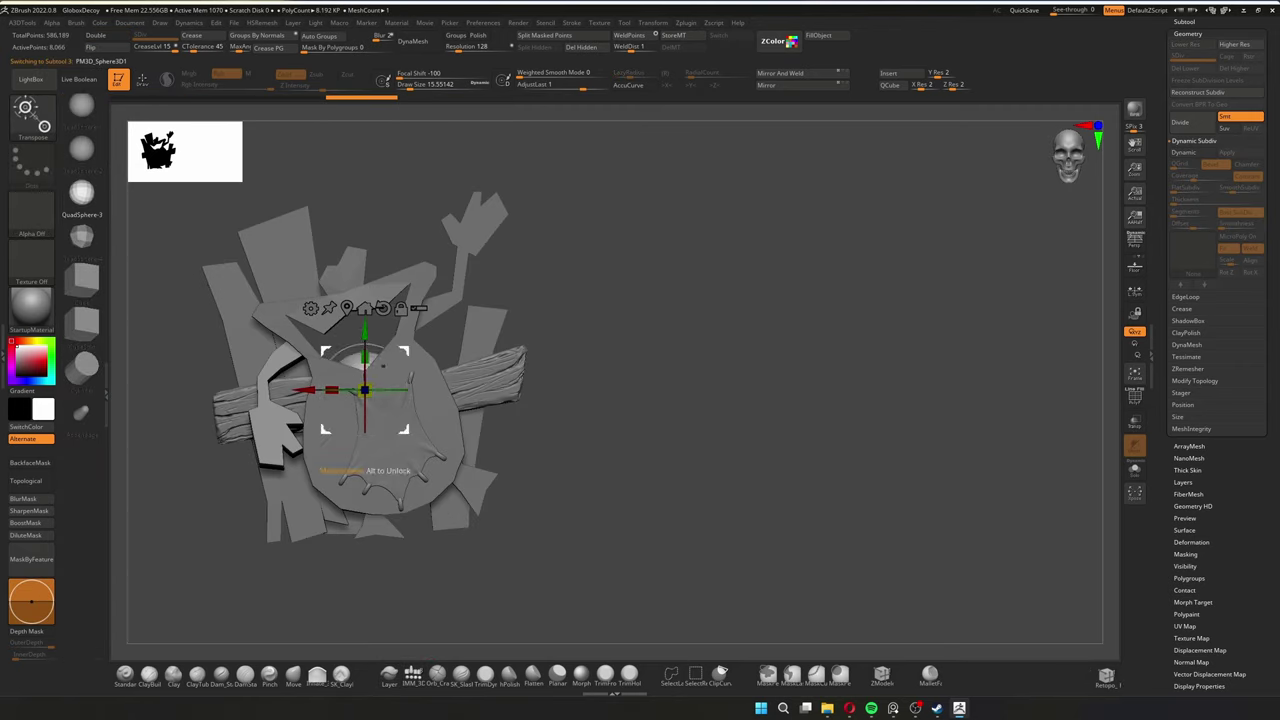
right_click_drag(600, 400, 520, 400)
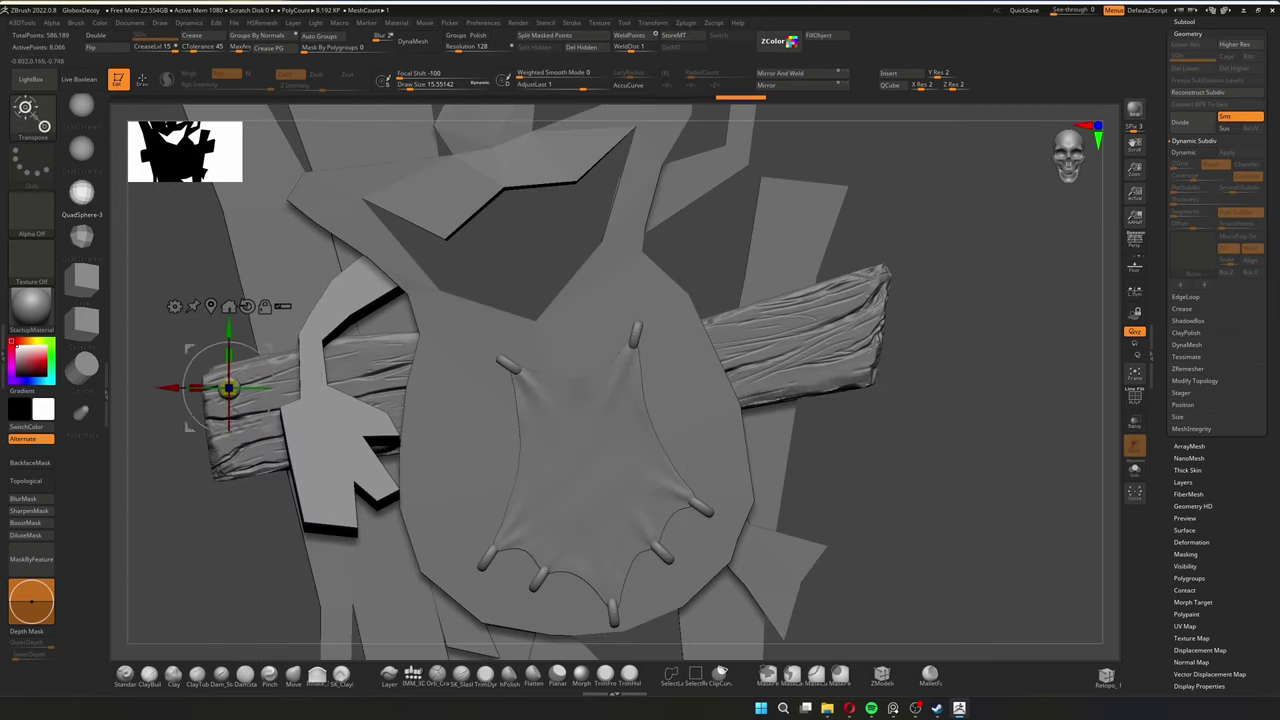
key("b")
key("h")
key("p")
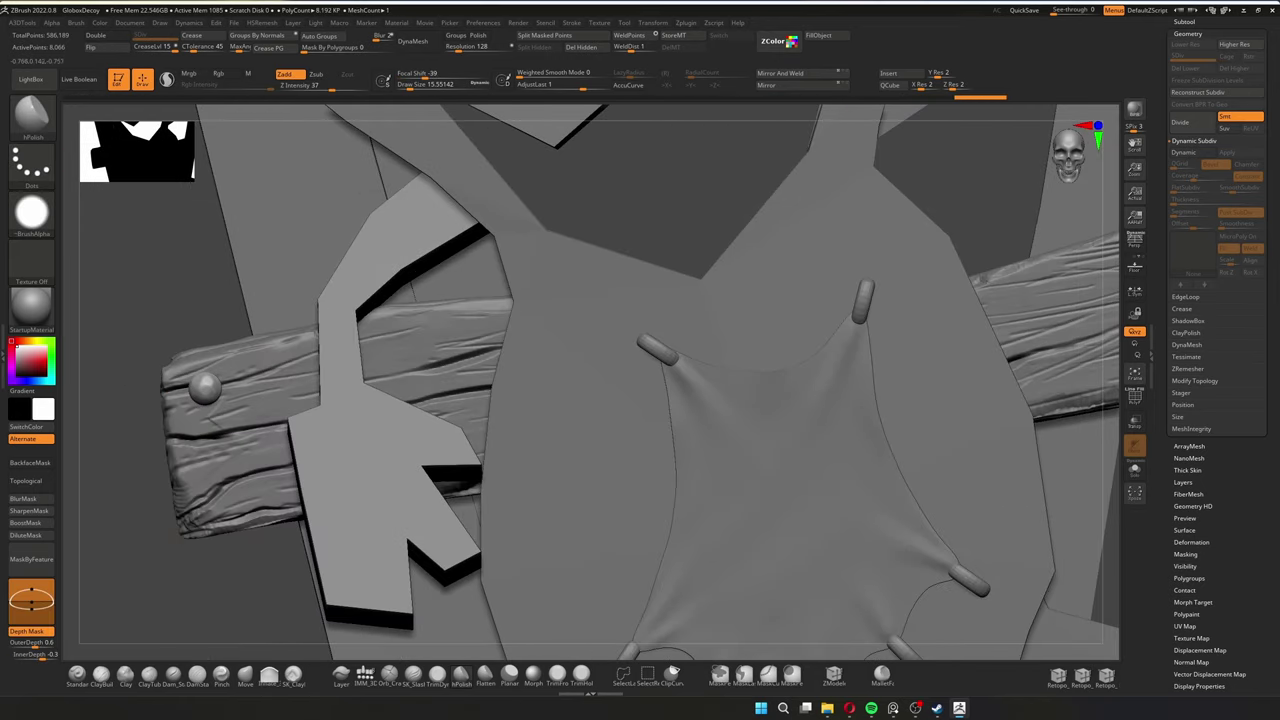
right_click_drag(600, 400, 560, 430, "ctrl")
key("w")
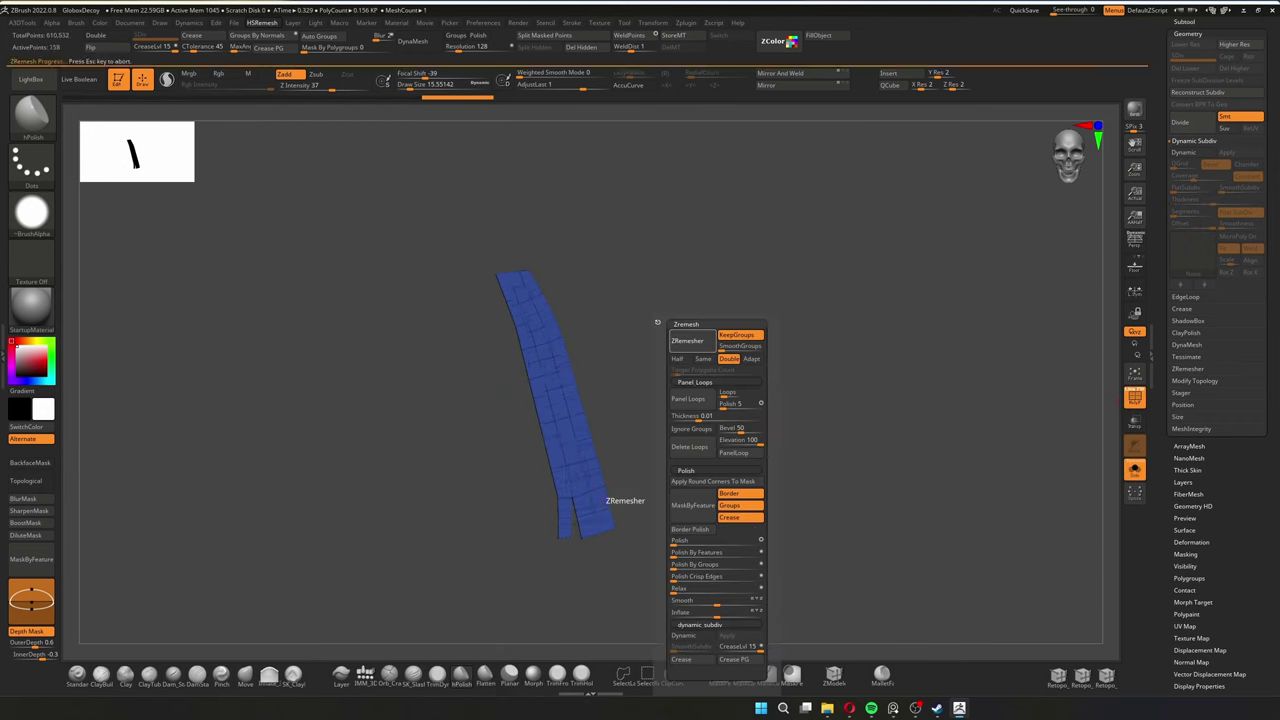
ZRemesh the isolated upright board and carve a groove up its lower half
left_click(654, 307)
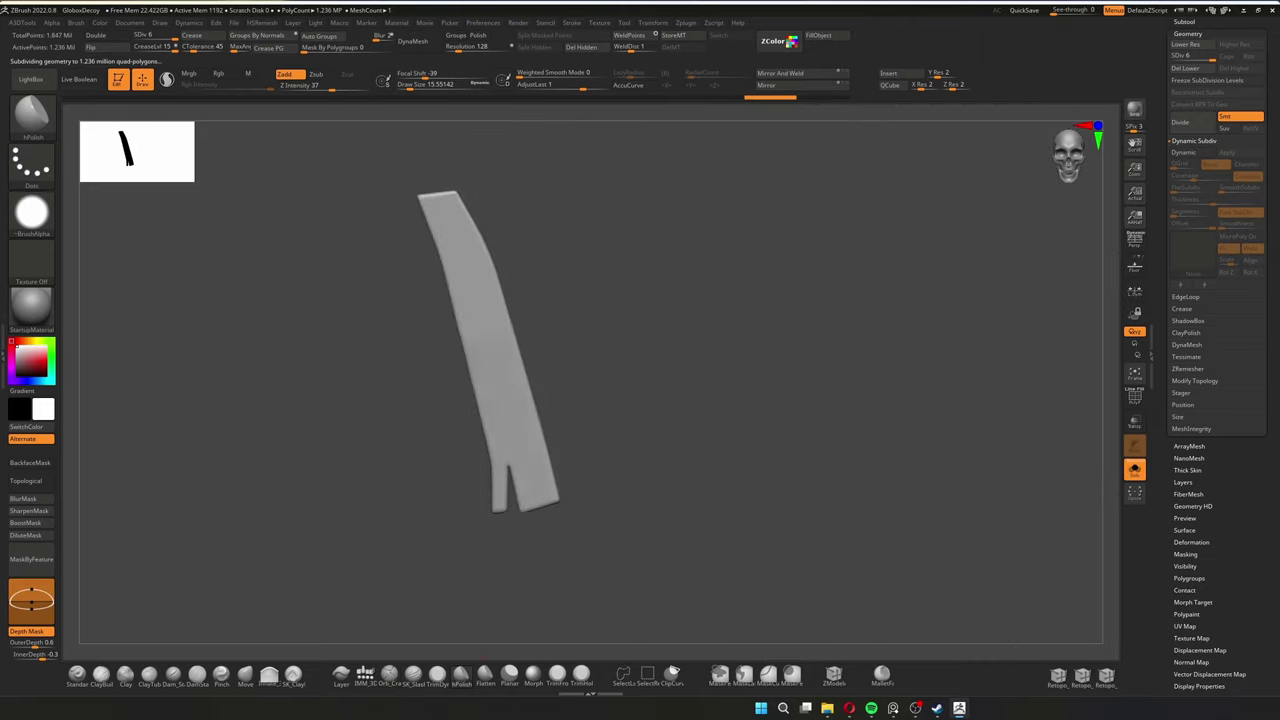
left_click(31, 211)
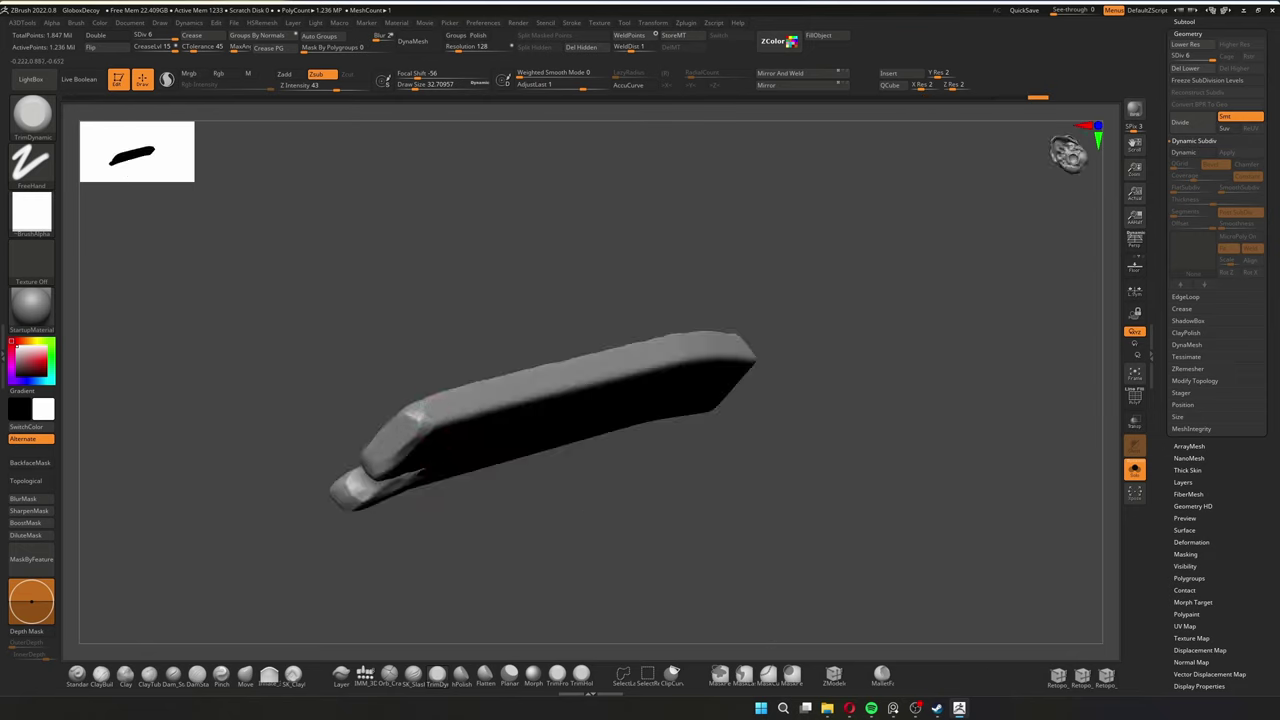
left_click_drag(557, 312, 733, 337)
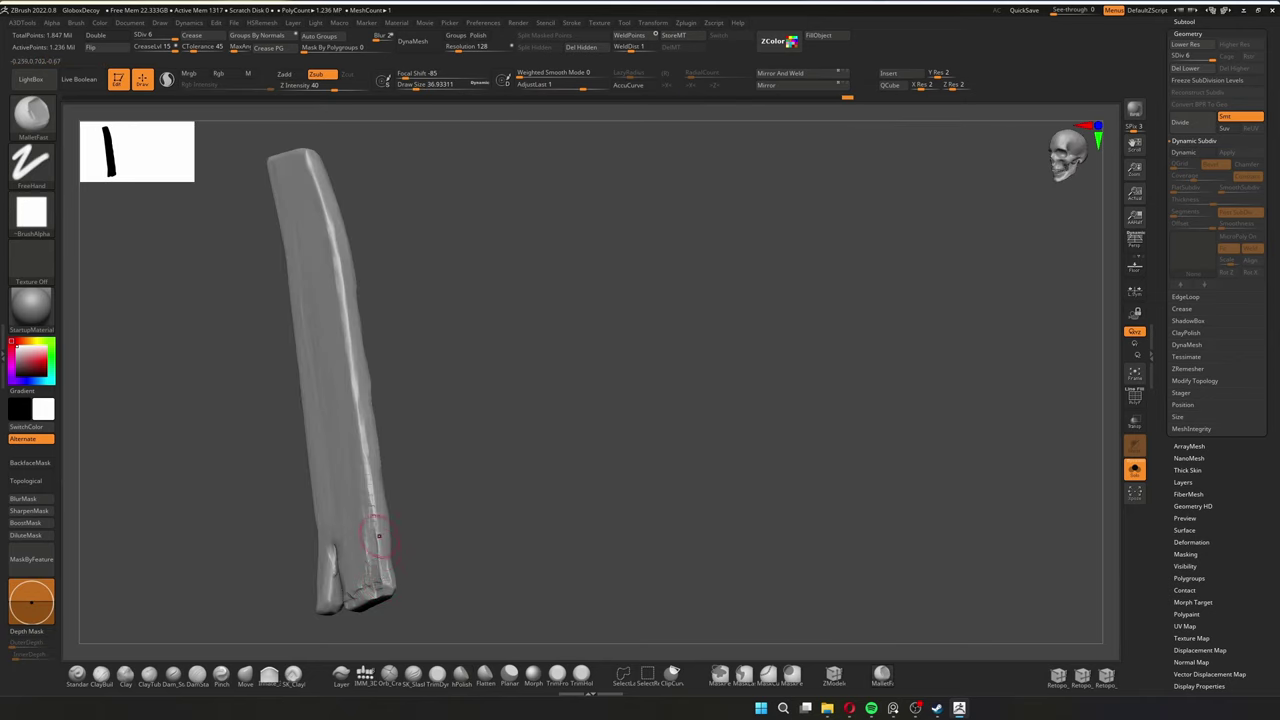
right_click_drag(371, 523, 321, 545)
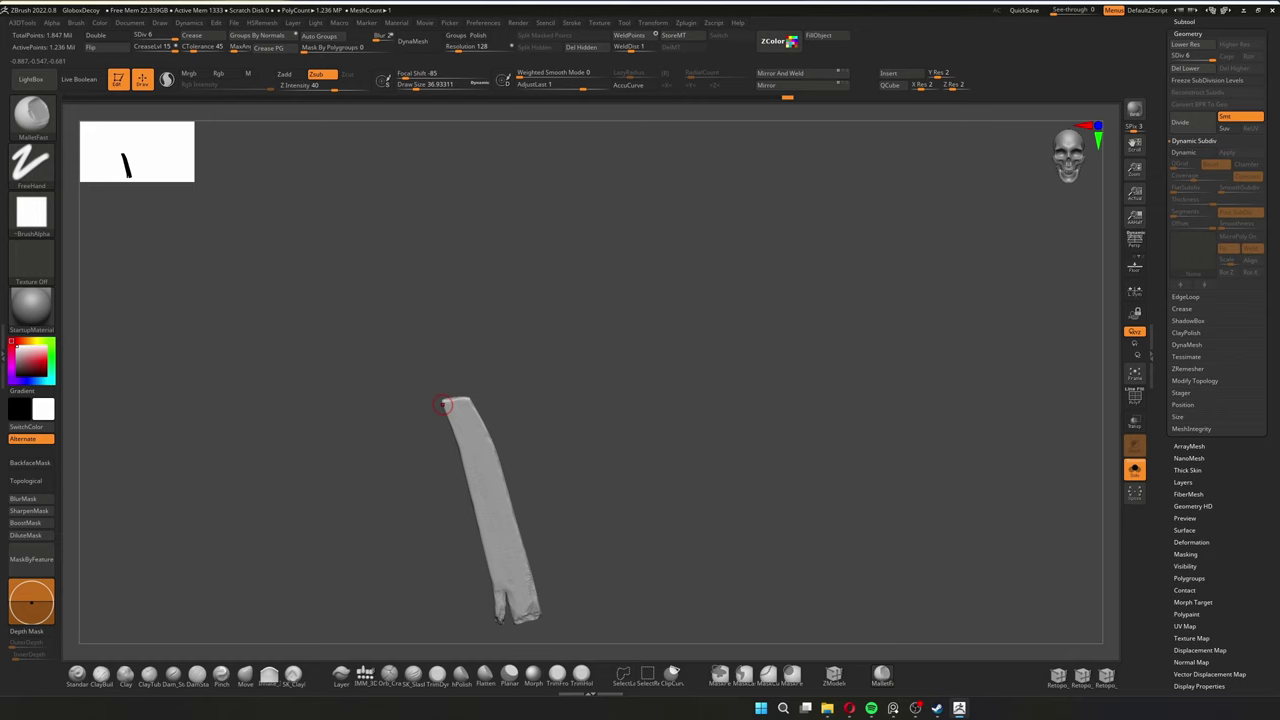
right_click_drag(443, 404, 446, 420)
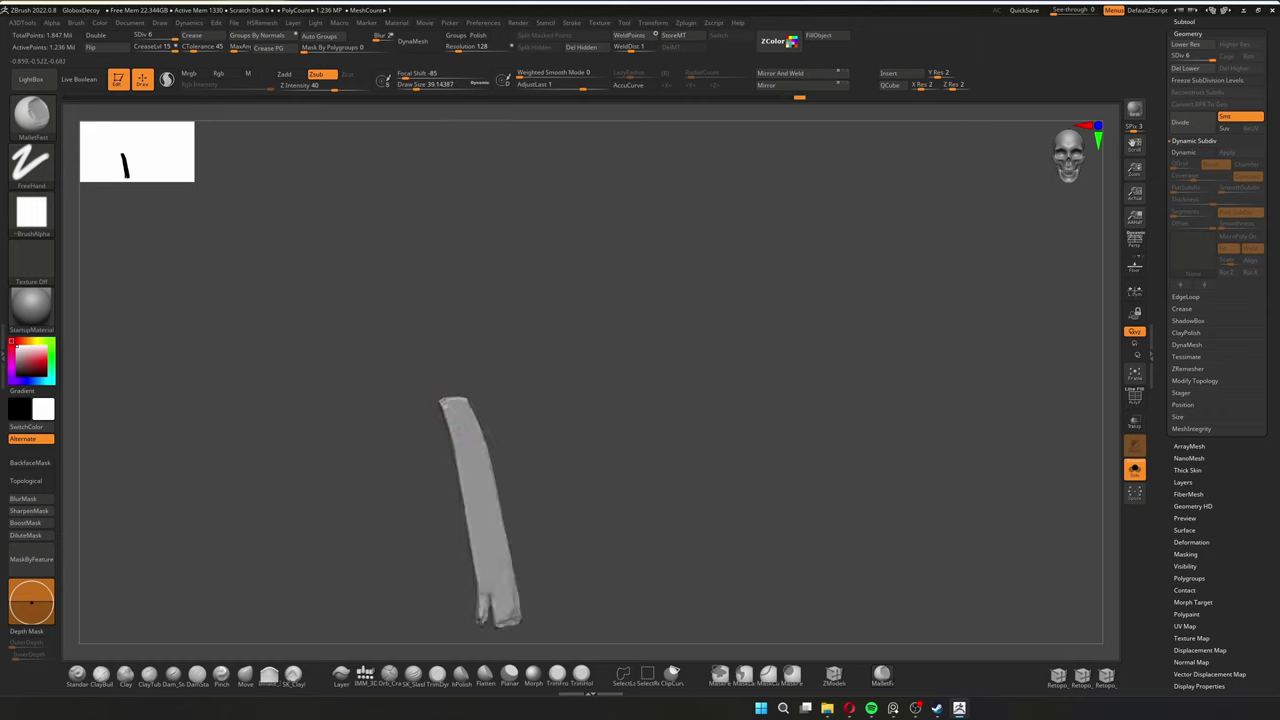
right_click_drag(491, 574, 446, 419, "ctrl")
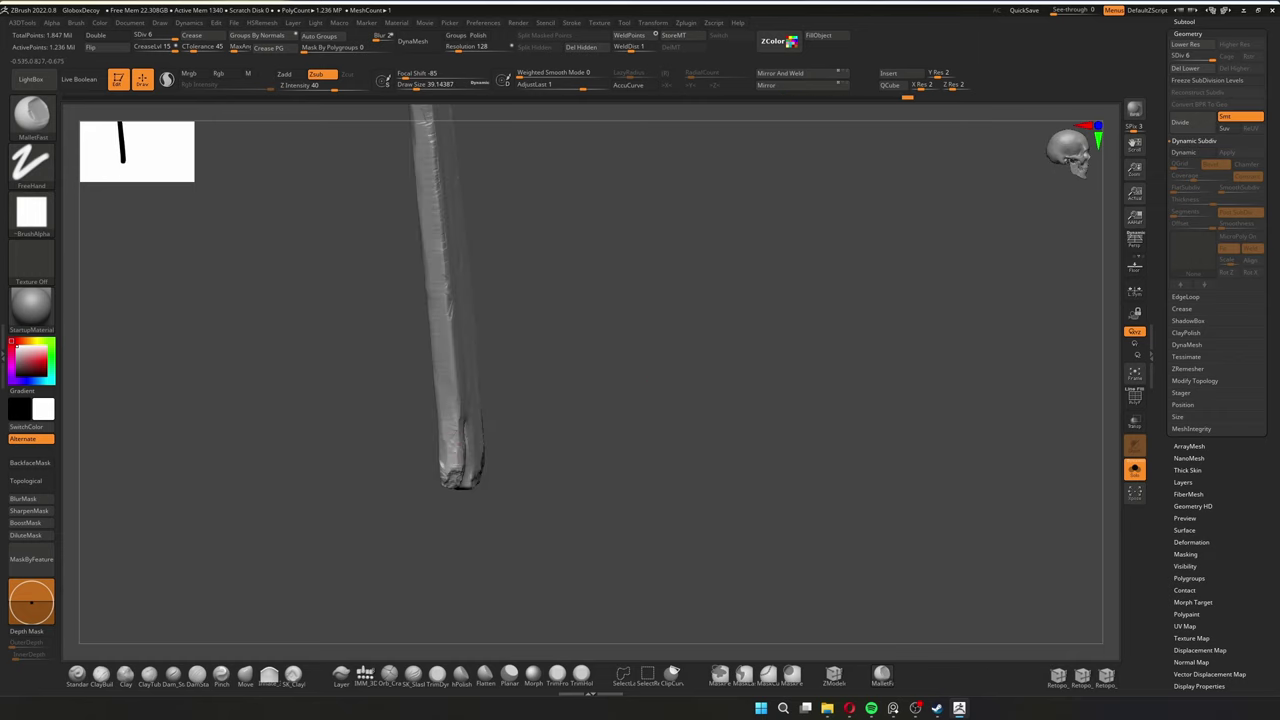
mouse_move(462, 480)
right_mouse_down()
mouse_move(411, 461)
mouse_move(494, 232)
mouse_move(444, 267)
right_mouse_up()
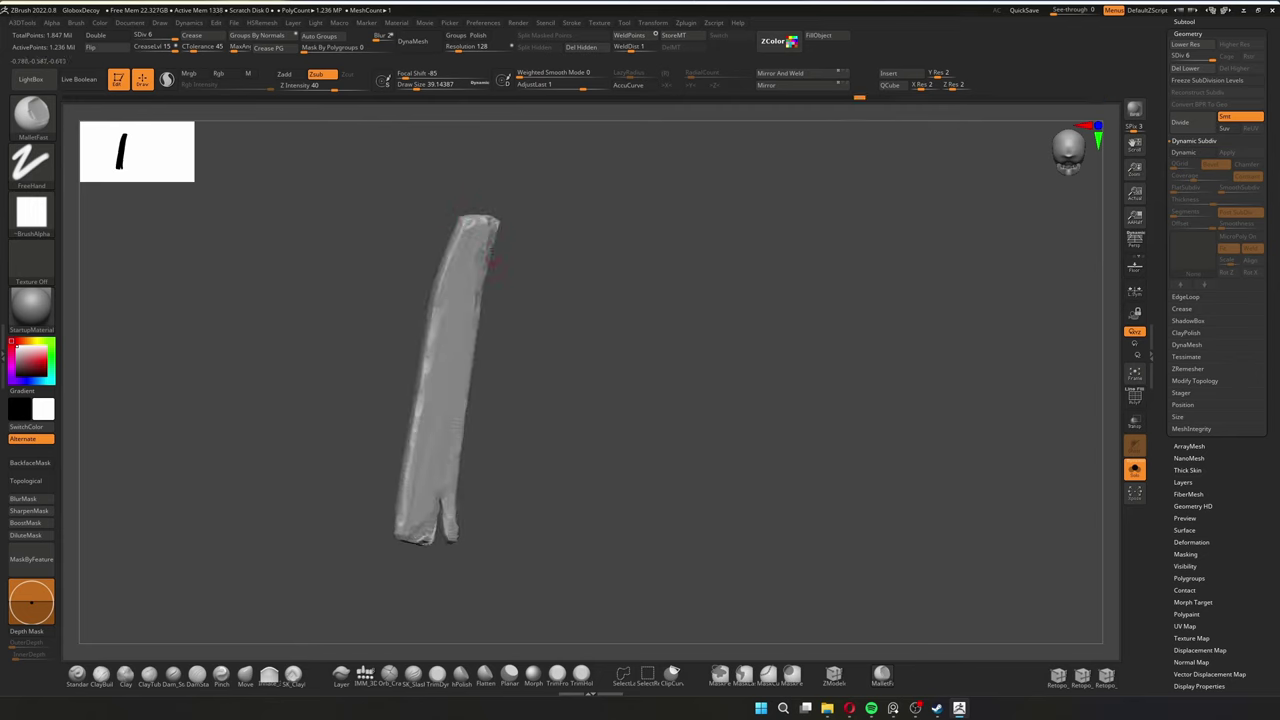
right_click_drag(497, 470, 369, 508)
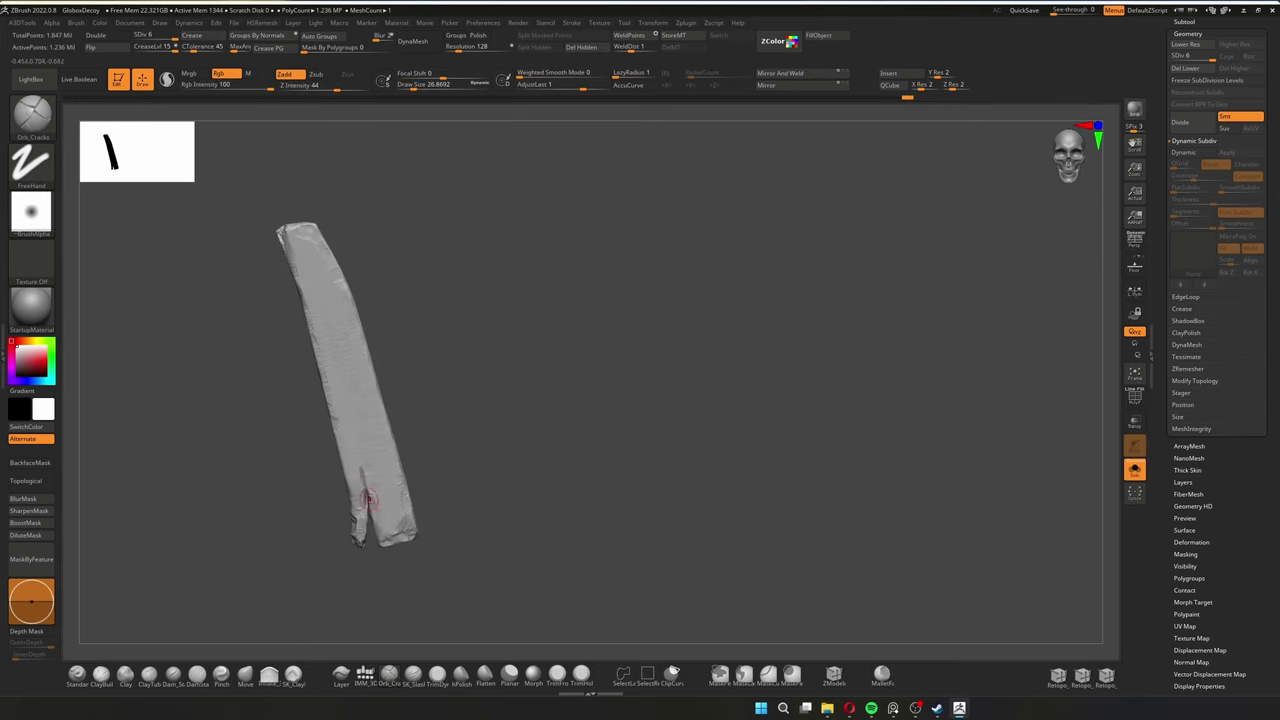
left_click_drag(368, 498, 358, 410)
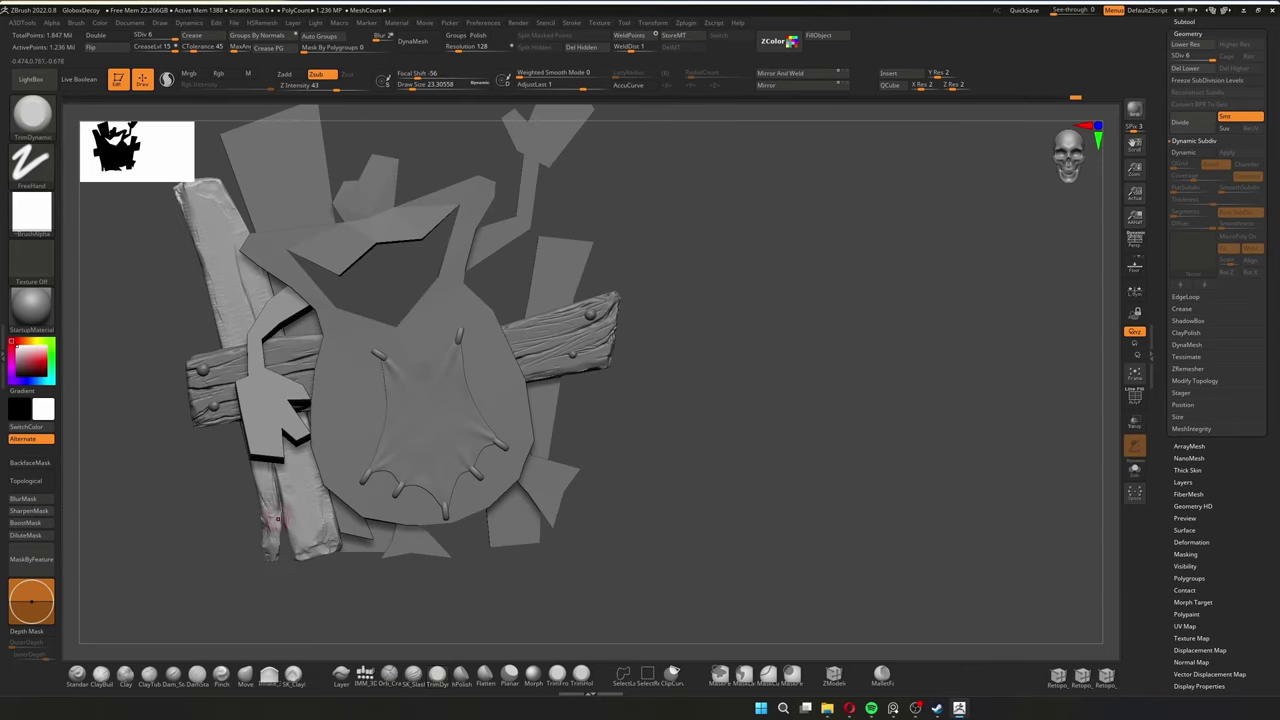
Re-isolate the left plank, polish it, and add Orb_Cracks detail along its upper surface
key("alt+s")
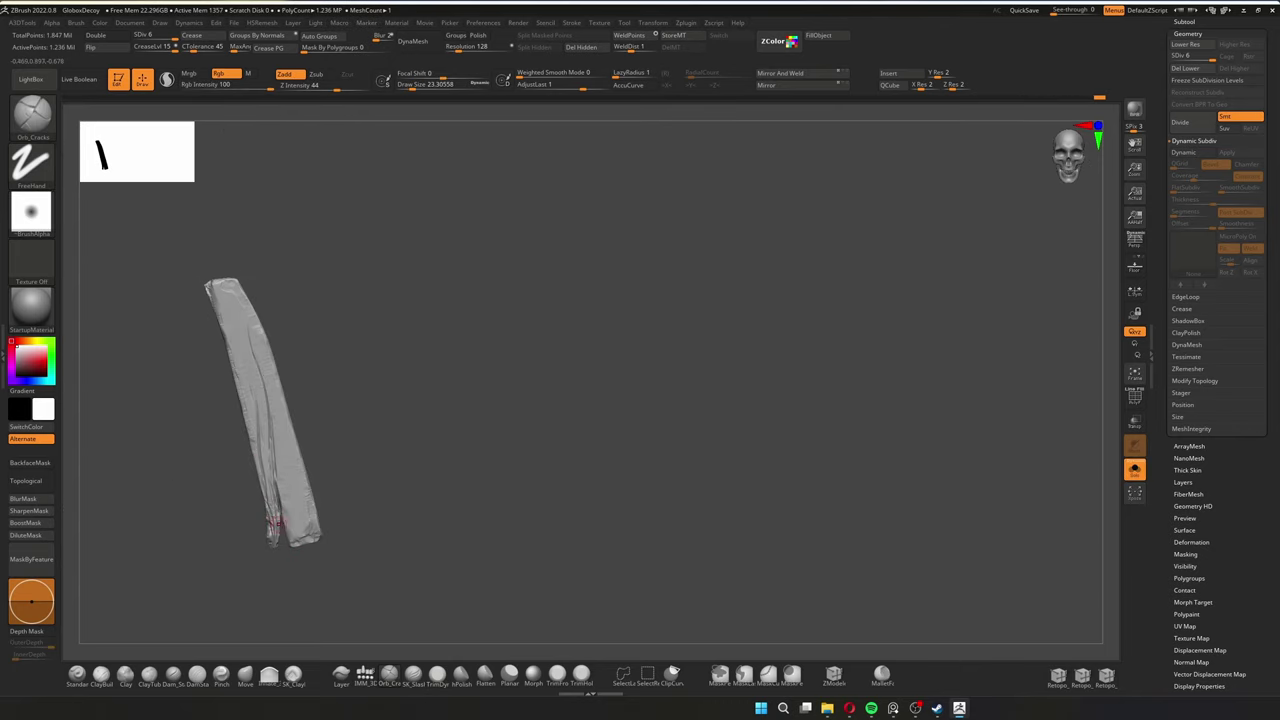
key("alt+s")
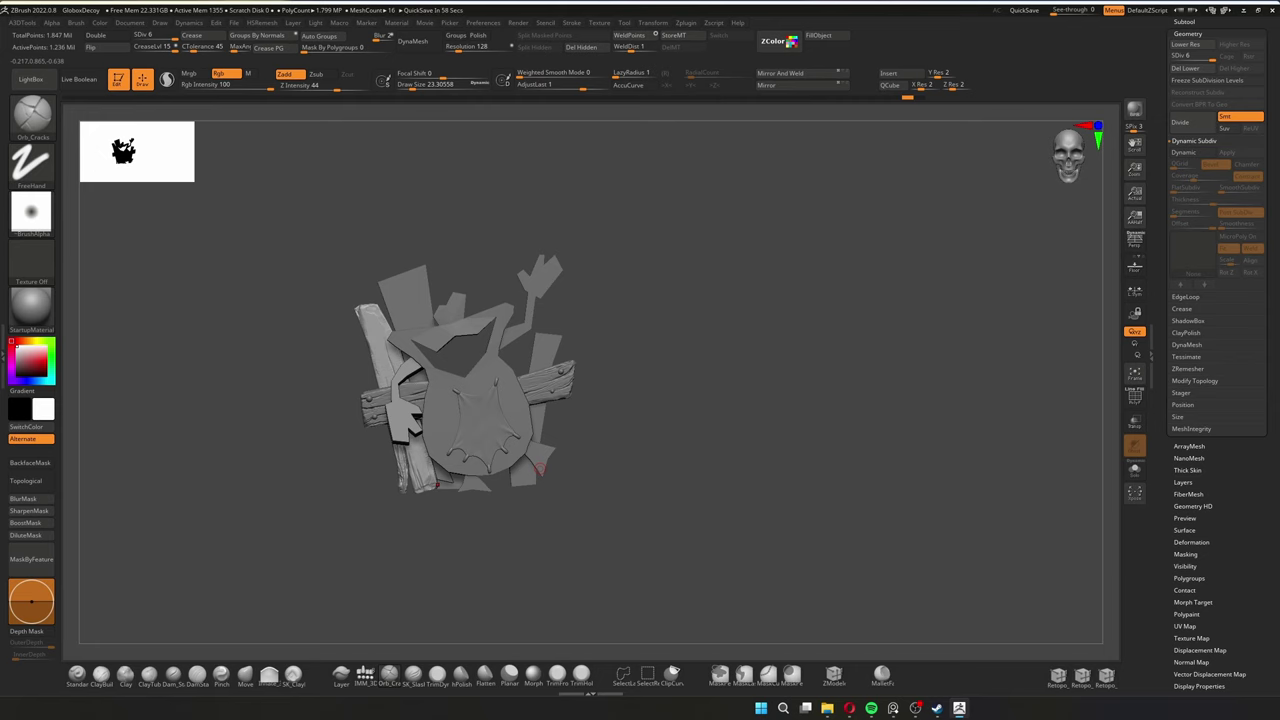
key("f")
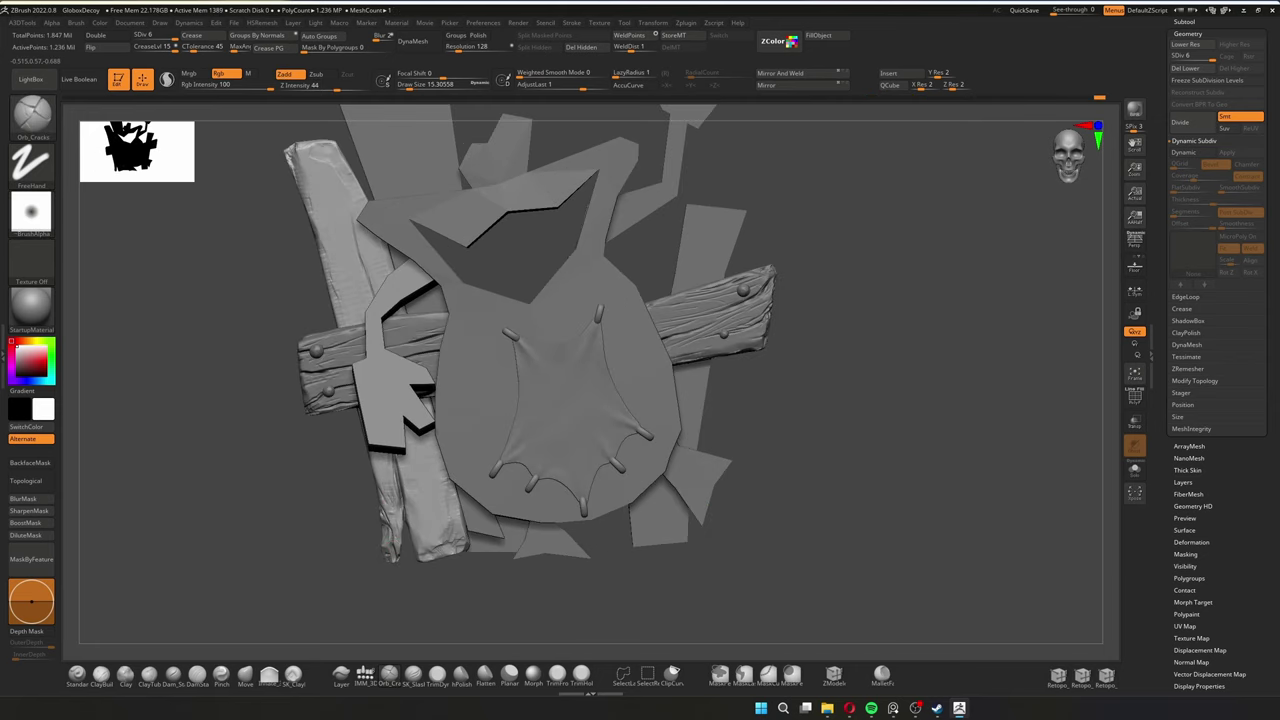
key("alt+s")
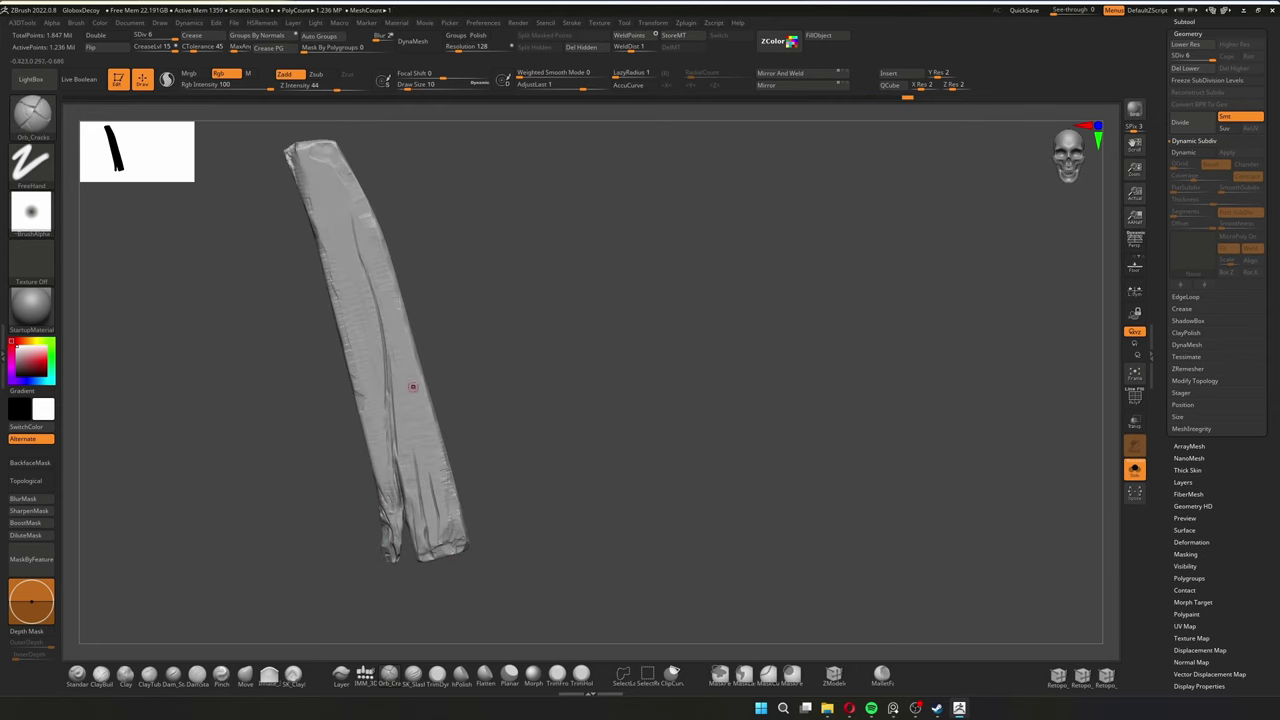
left_click(461, 675)
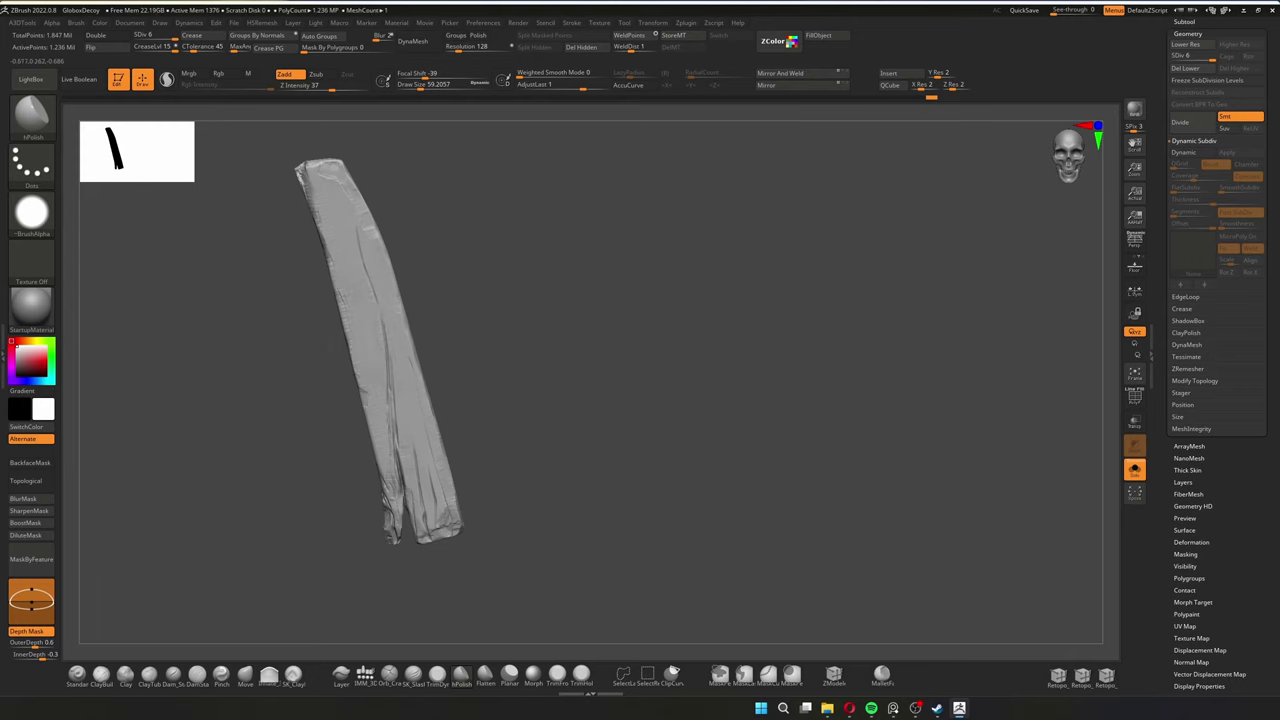
key("b")
key("o")
key("c")
left_click_drag(600, 300, 393, 322)
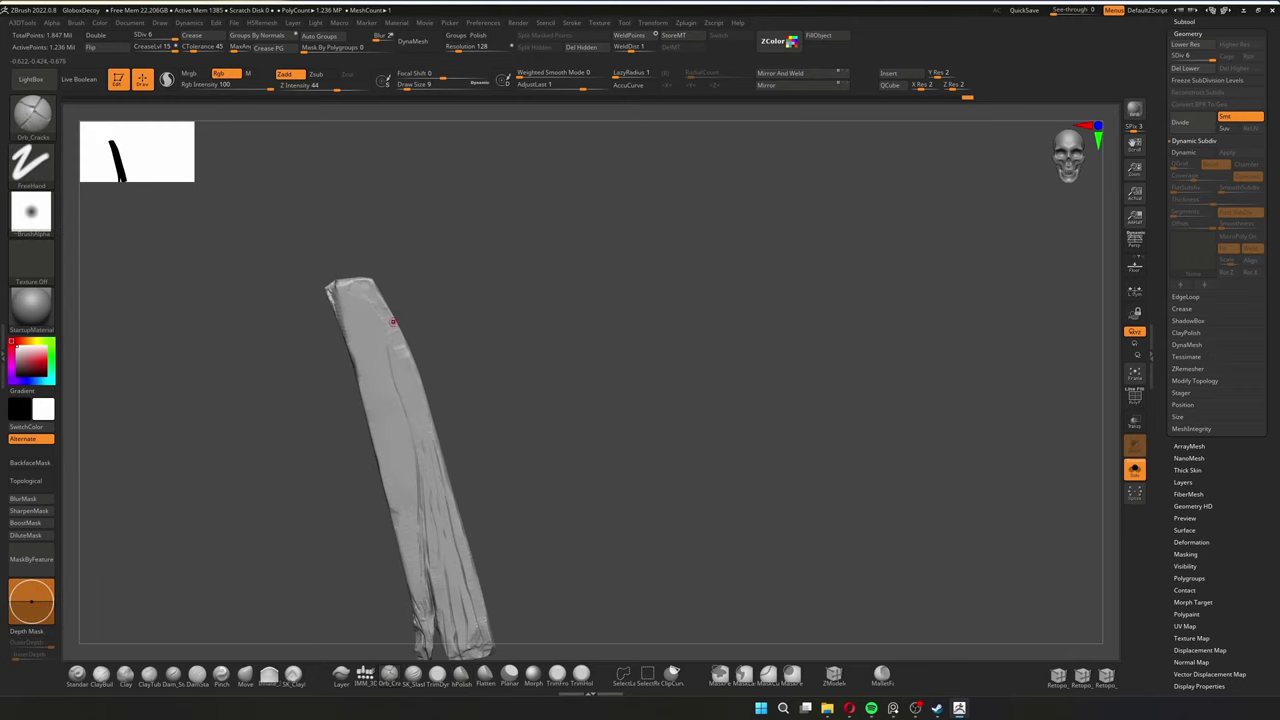
left_click_drag(438, 476, 362, 288)
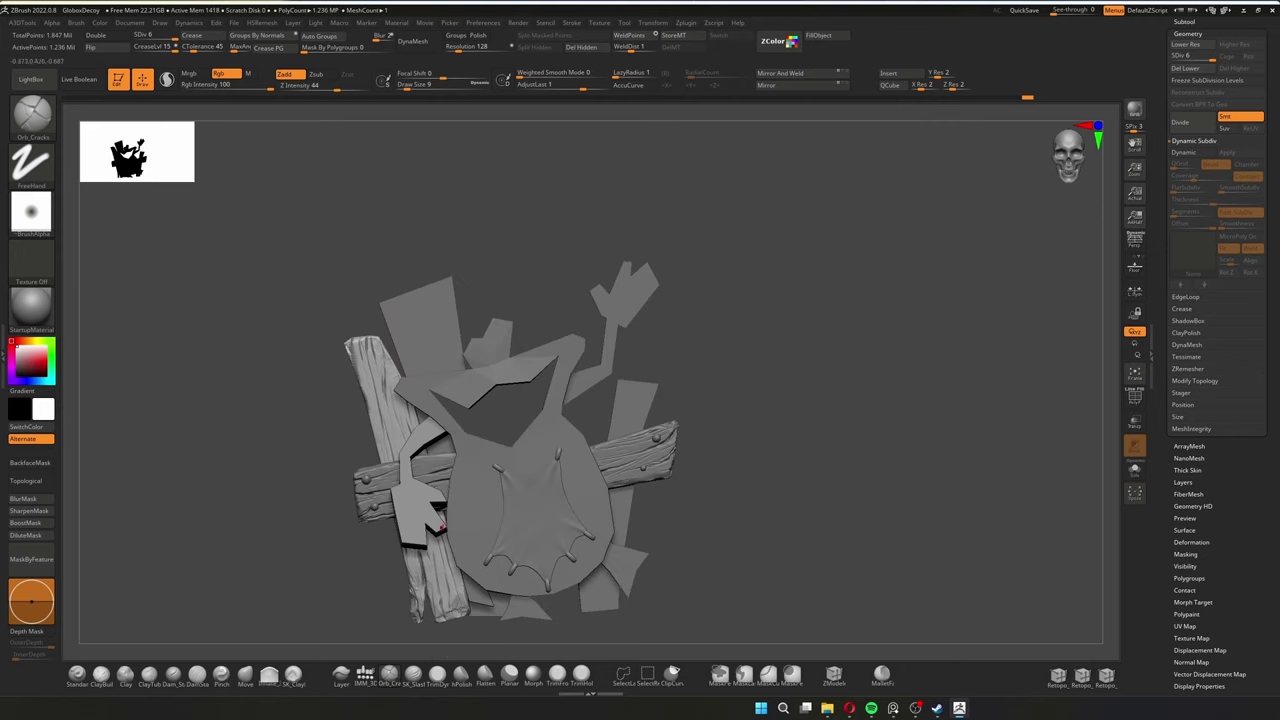
key("alt+s")
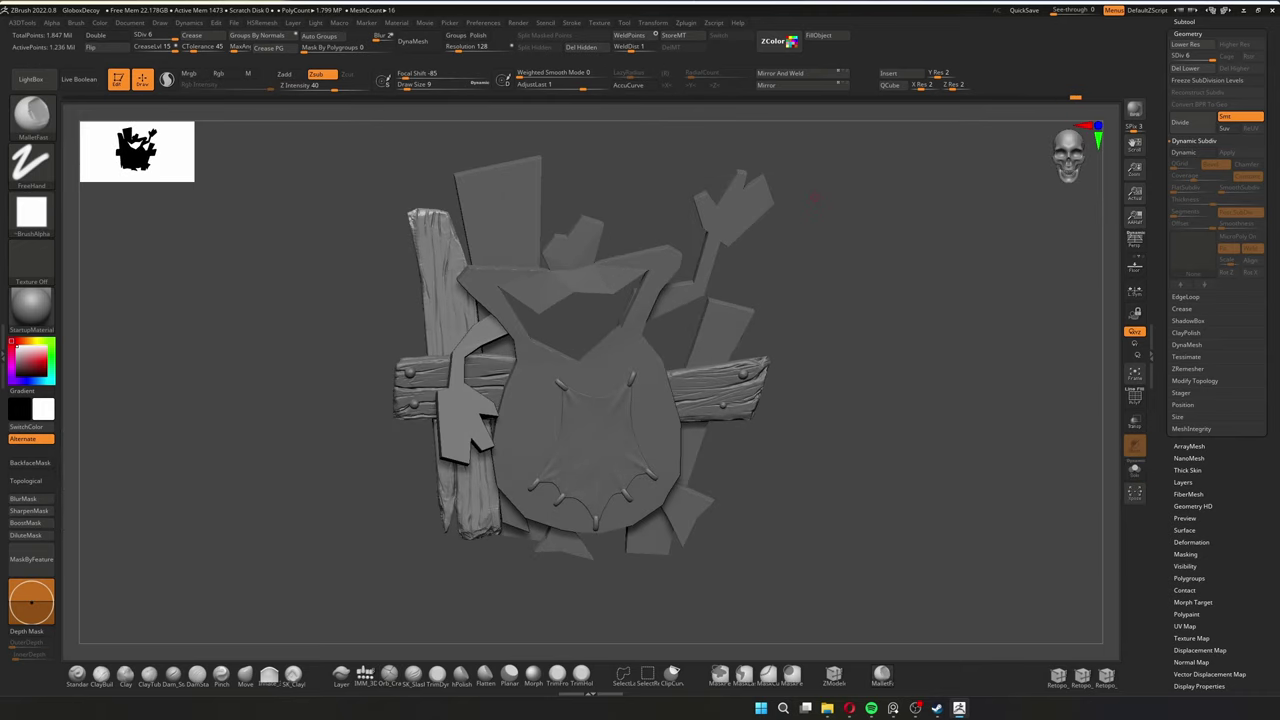
left_click_drag(447, 197, 437, 159)
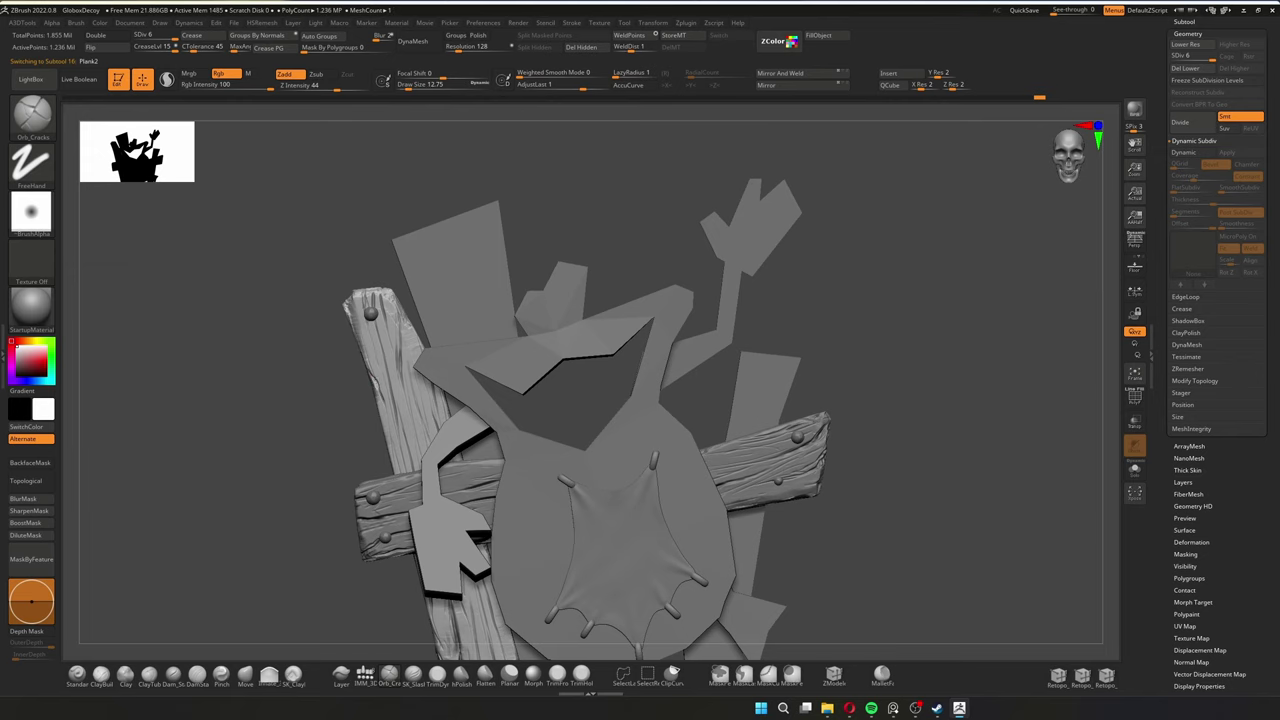
Show Plank2 alone, zoom in, and rotate it to lean the other way
key("shift+alt+s")
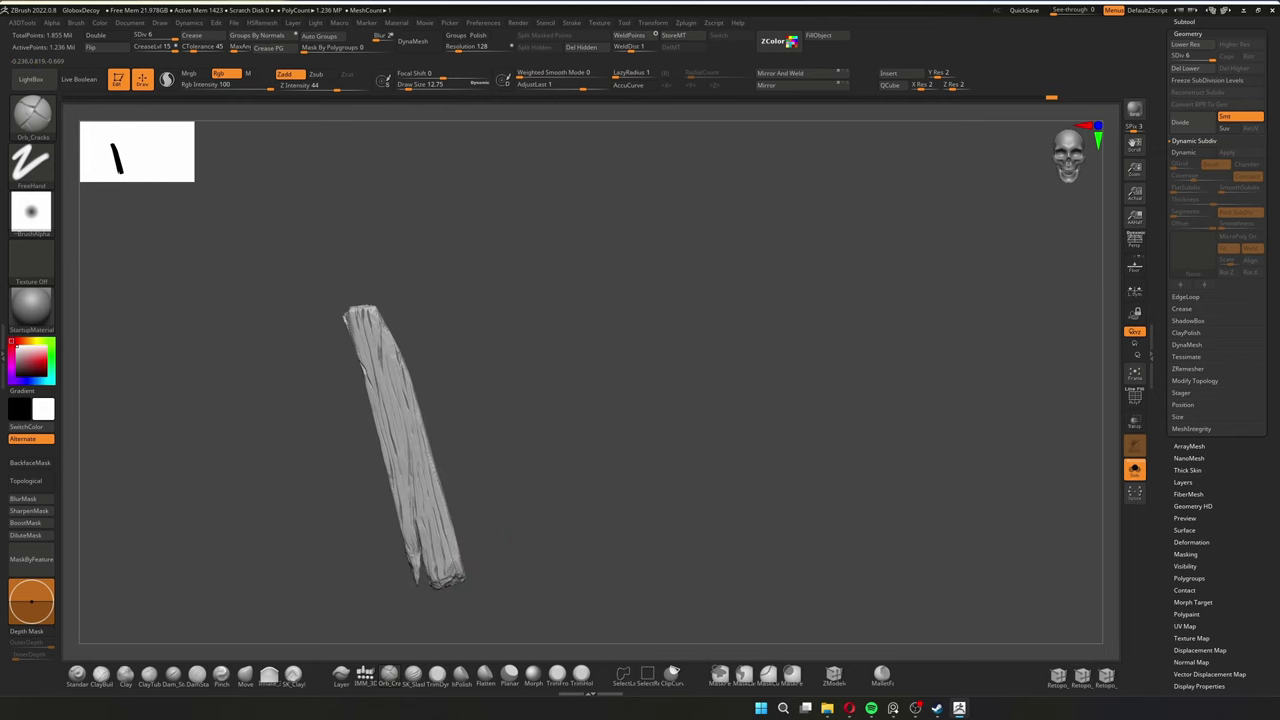
key("shift+alt+s")
key("shift+alt+s")
scroll(419, 460, "up", 2)
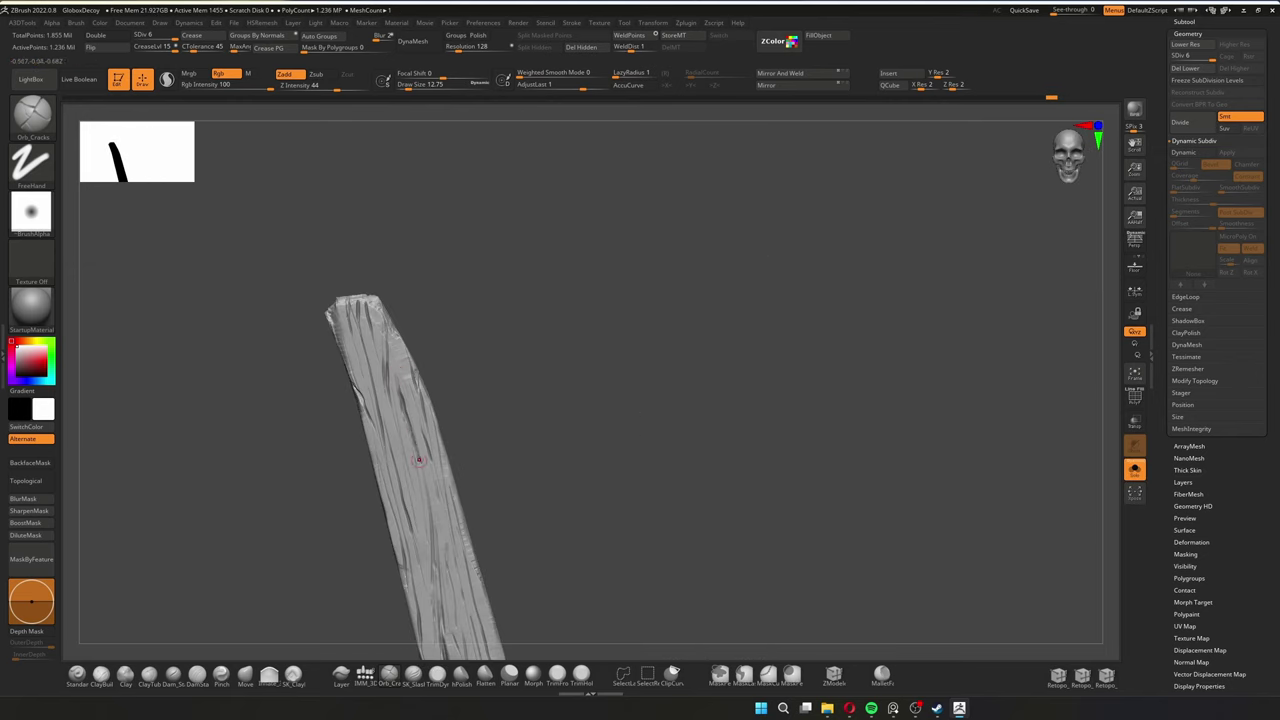
scroll(425, 522, "down", 1)
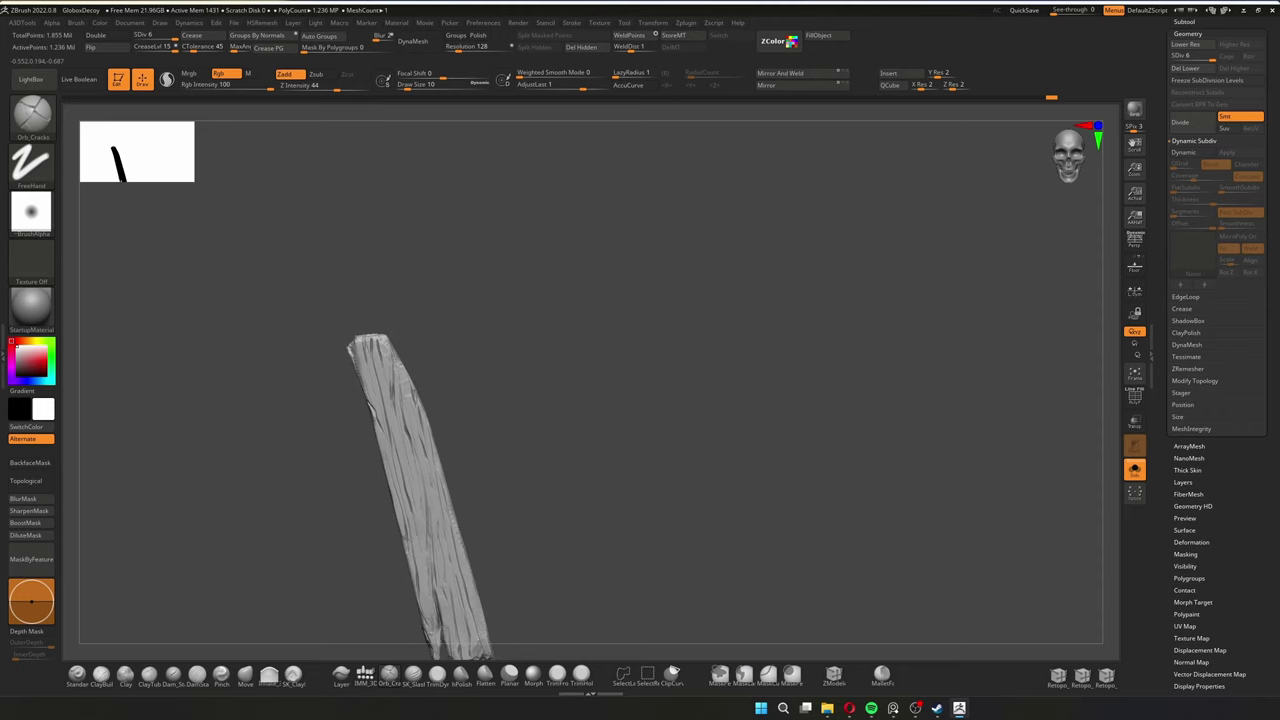
scroll(425, 522, "down", 1)
scroll(436, 530, "up", 1)
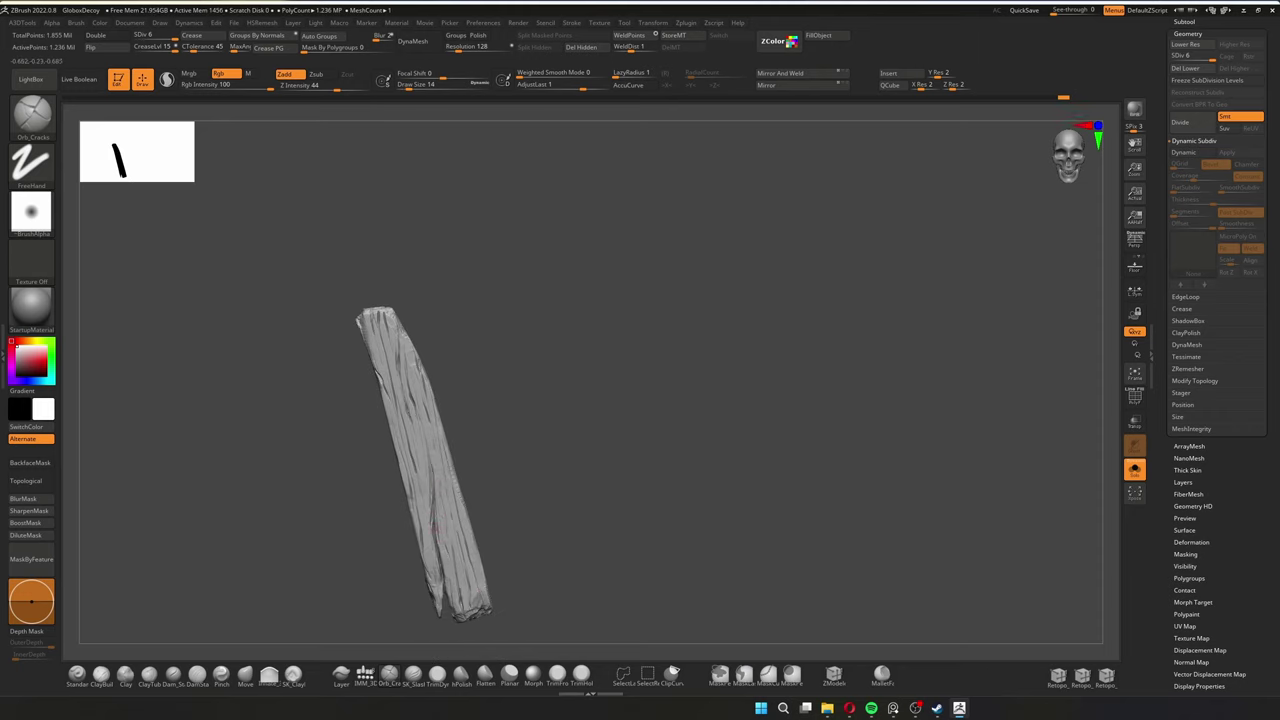
left_click_drag(600, 450, 660, 450)
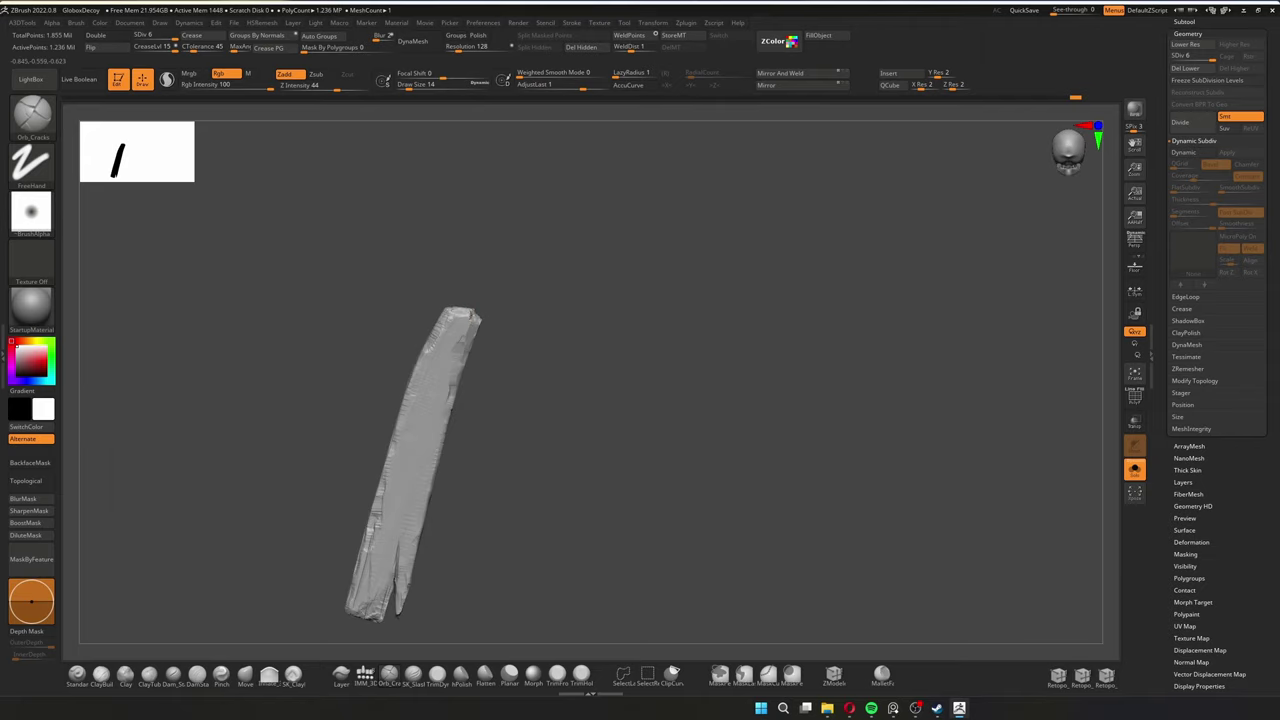
Carve four Orb_Cracks grooves down Plank2, from its top to its lower part
left_click_drag(432, 361, 424, 452)
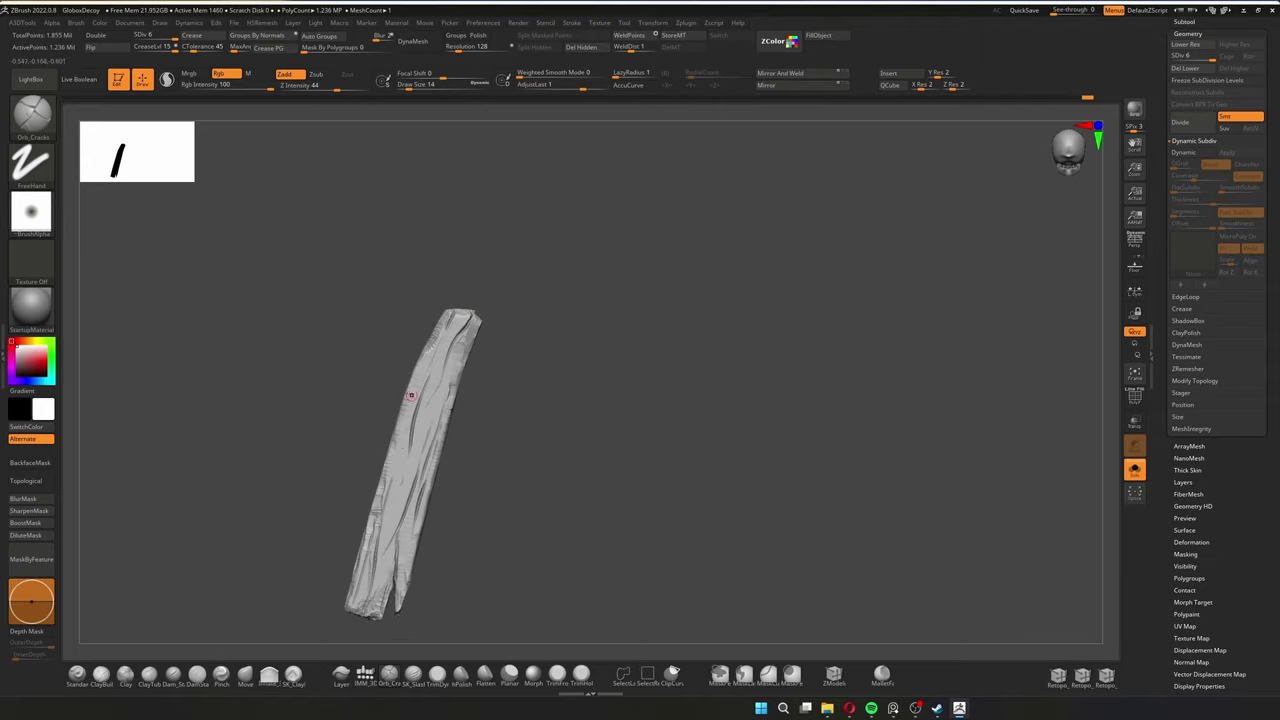
left_click_drag(410, 396, 392, 530)
left_click_drag(442, 341, 418, 386)
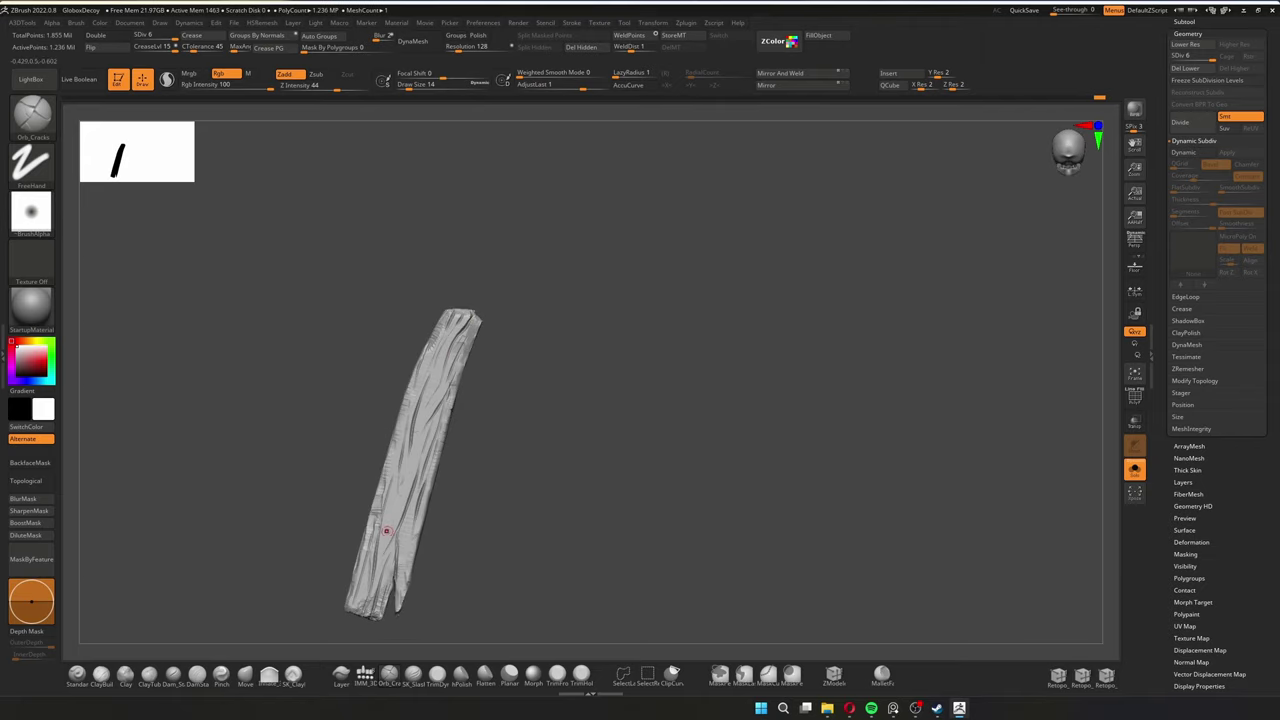
left_click_drag(386, 531, 377, 559)
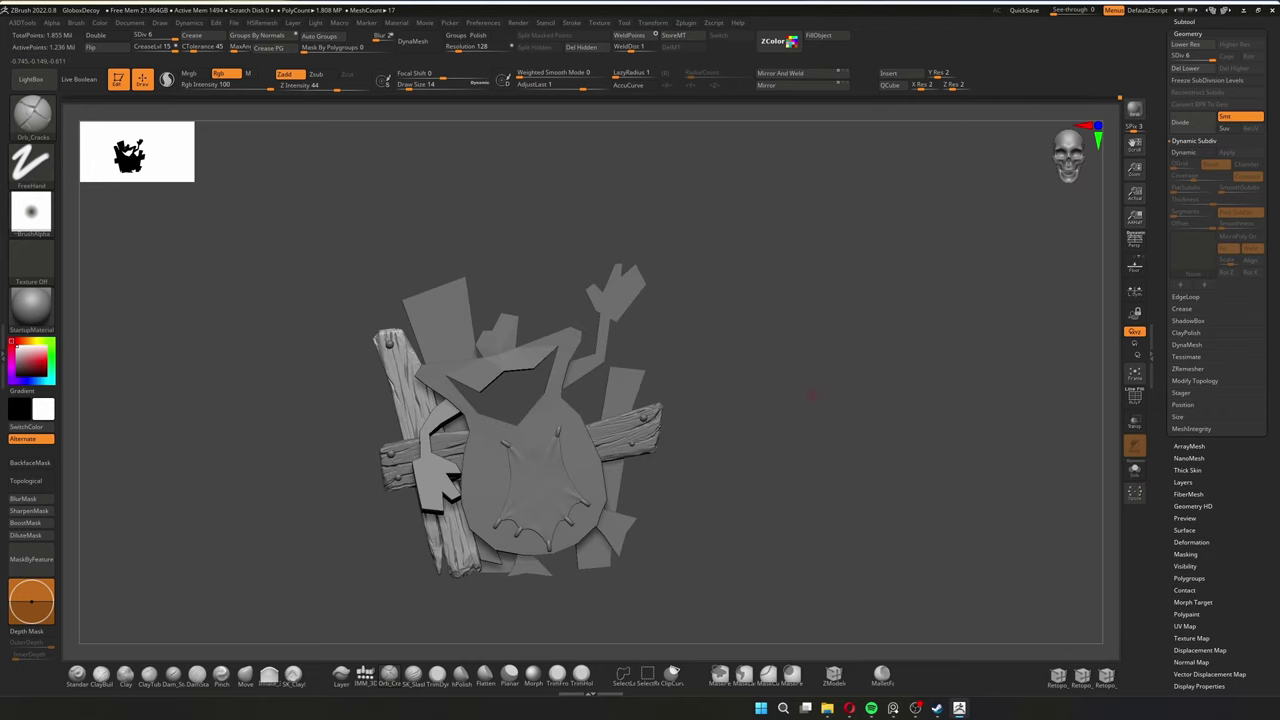
Rotate the diagonal background plank upright with the Transpose gizmo
key("w")
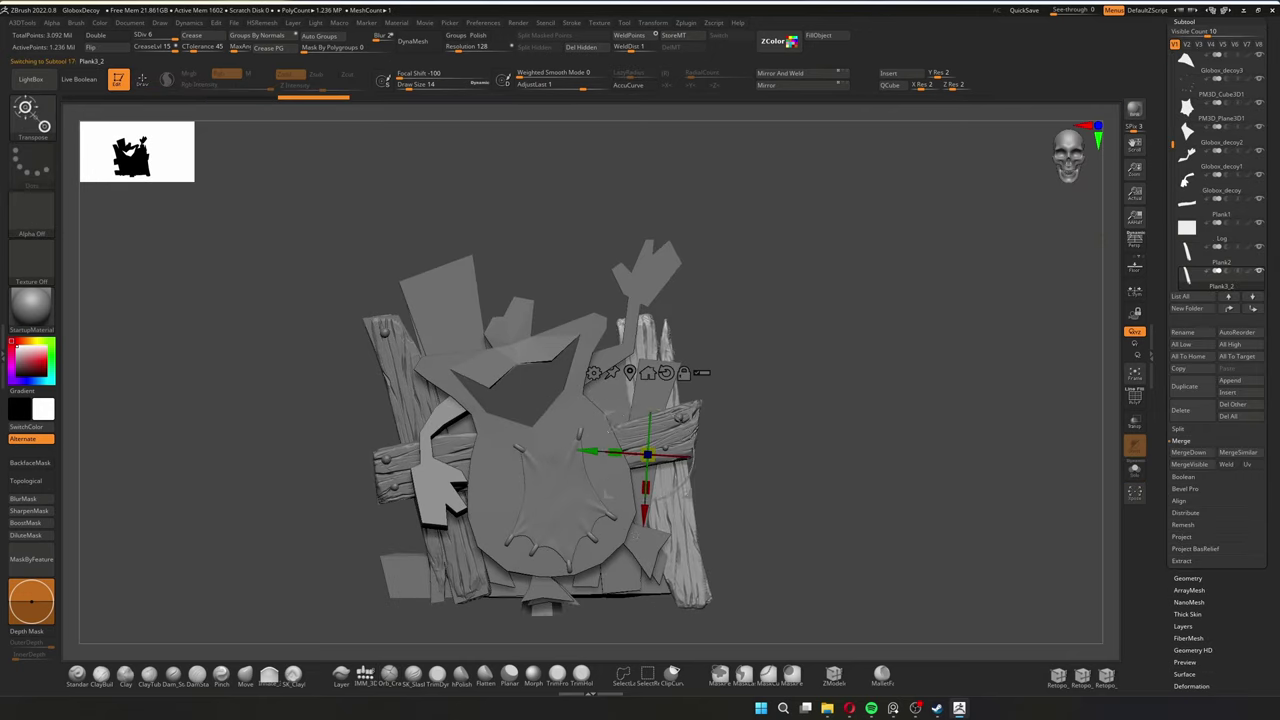
left_click(600, 460, "alt")
left_click_drag(597, 505, 610, 515)
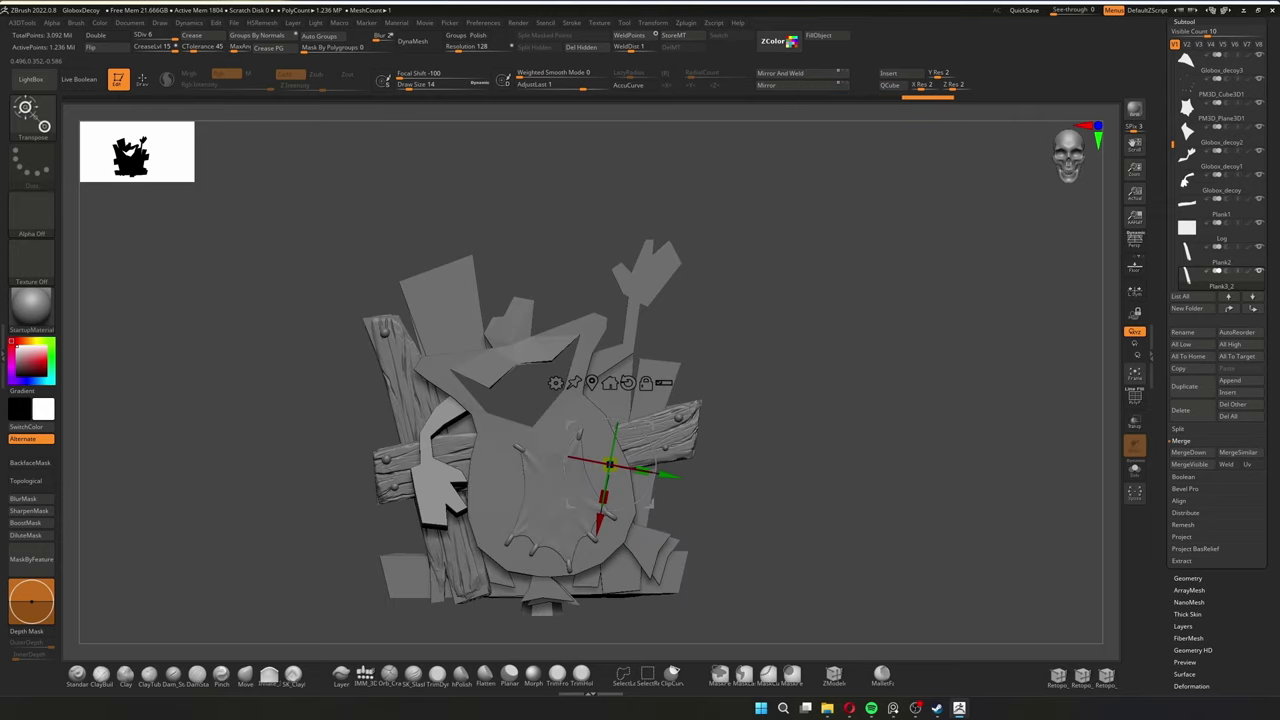
Select the central decoy, orbit to a side view, then select Plank3_1 and Solo it
left_click_drag(780, 300, 800, 420)
left_click(546, 450, "alt")
left_click_drag(546, 528, 655, 576)
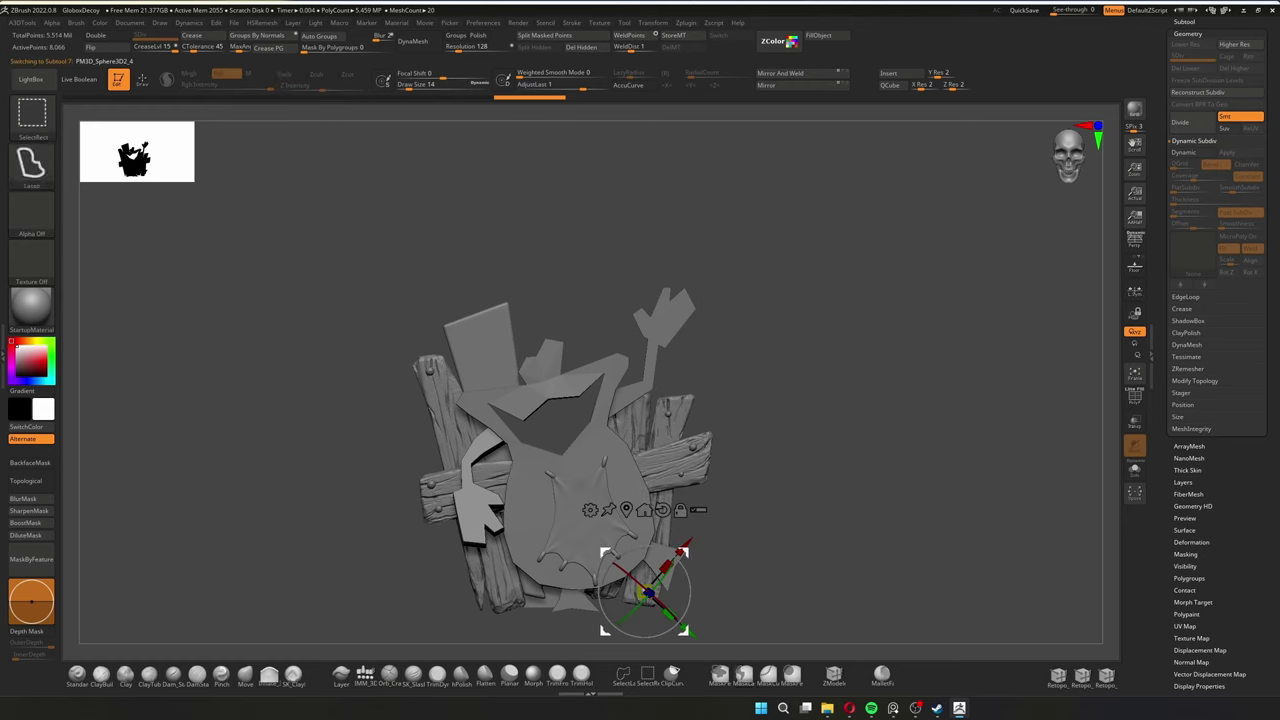
left_click(488, 302, "alt")
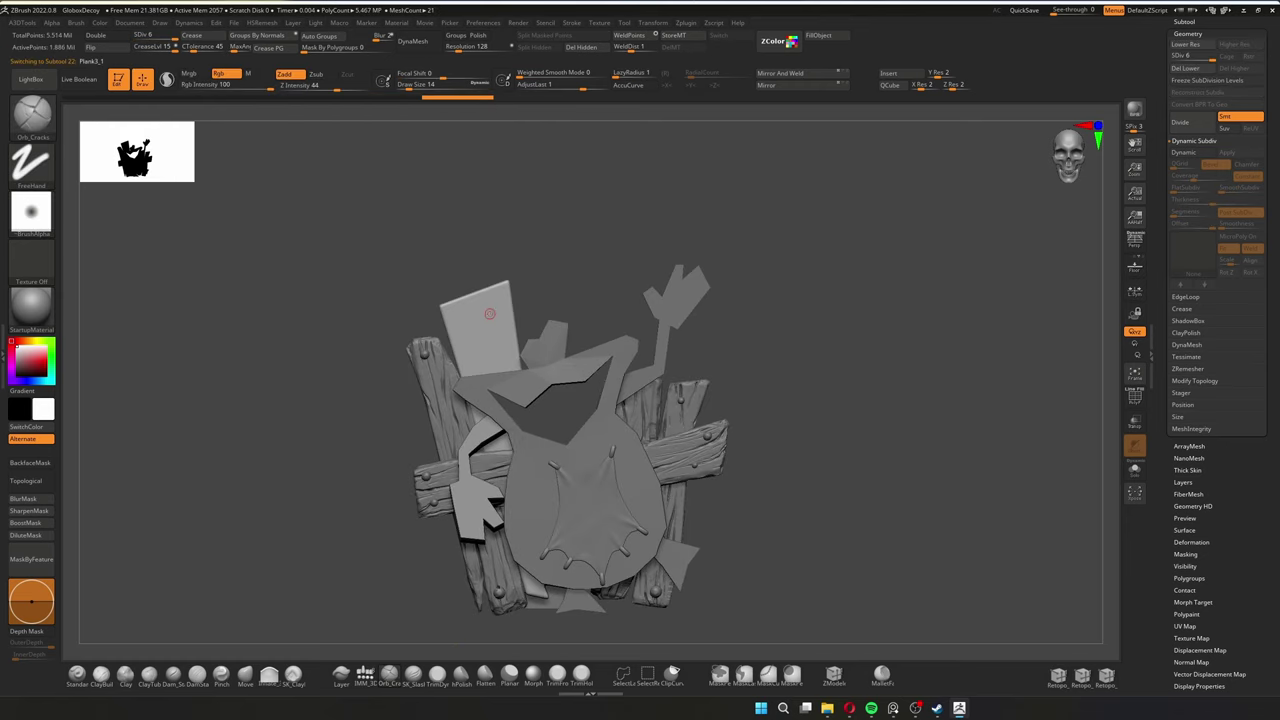
key("s")
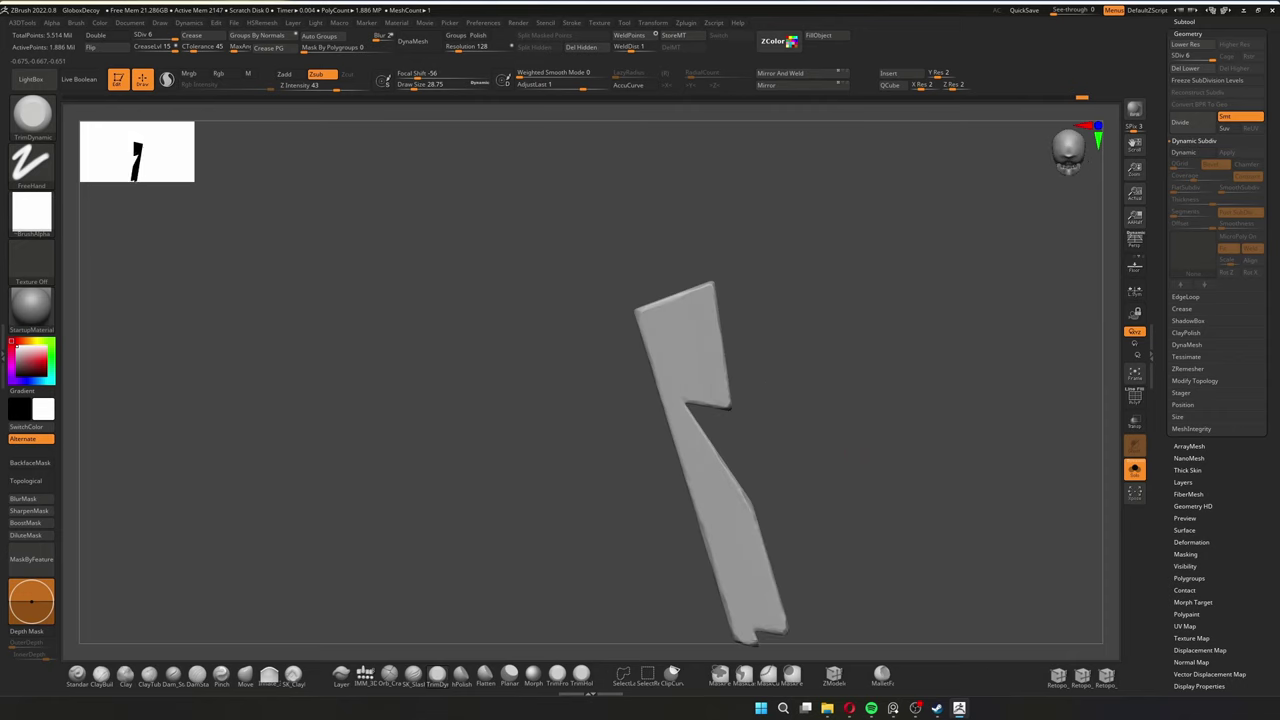
With the MalletFast brush, inspect the plank from all sides and carve wood-grain cracks down it
key("b")
key("m")
key("f")
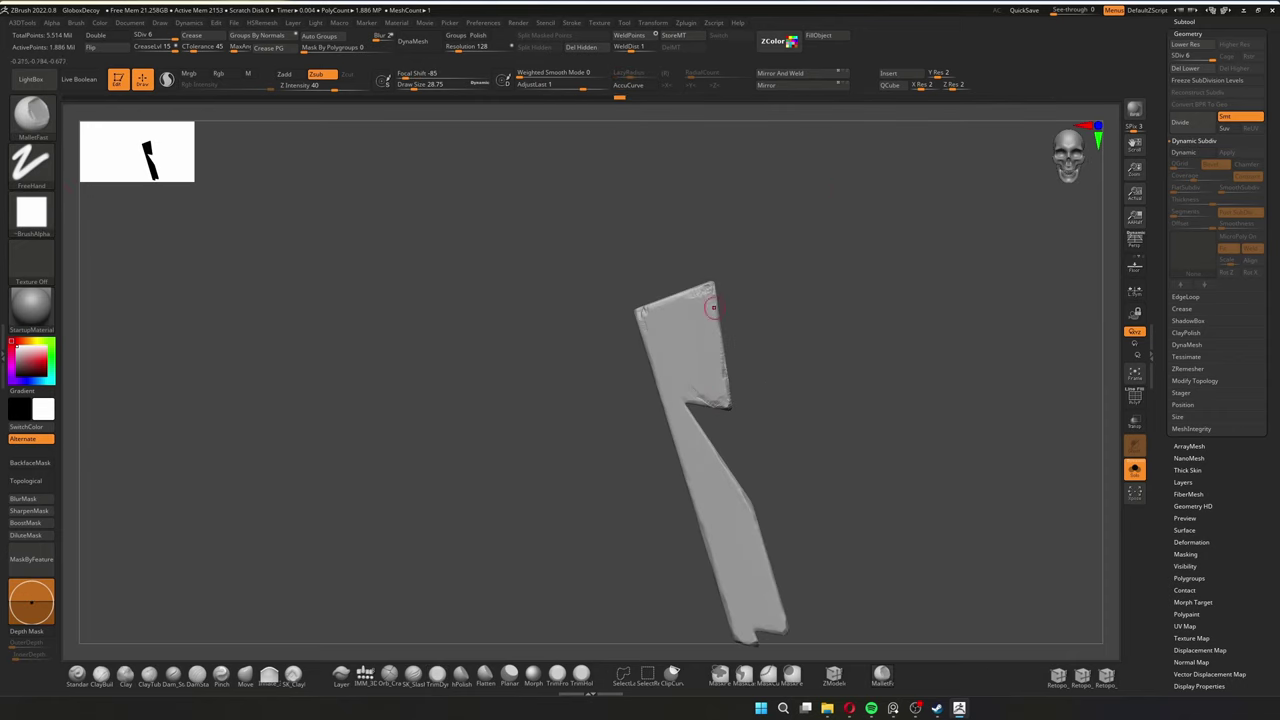
mouse_move(712, 308)
right_mouse_down()
mouse_move(810, 532)
mouse_move(790, 530)
right_mouse_up()
mouse_move(662, 235)
right_mouse_down()
mouse_move(659, 418)
mouse_move(738, 314)
mouse_move(752, 238)
right_mouse_up()
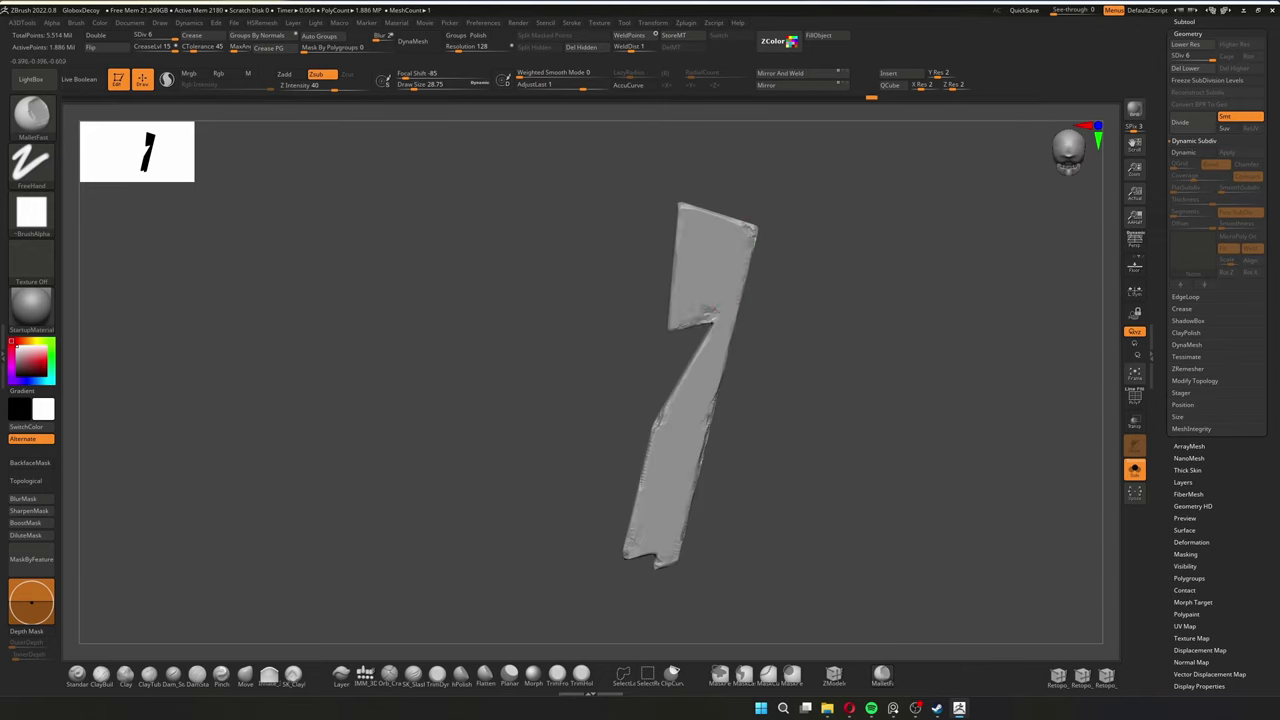
mouse_move(700, 312)
right_mouse_down()
mouse_move(677, 306)
mouse_move(725, 312)
mouse_move(712, 530)
right_mouse_up()
mouse_move(705, 340)
right_mouse_down("alt")
mouse_move(673, 282)
mouse_move(715, 282)
mouse_move(707, 313)
right_mouse_up("alt")
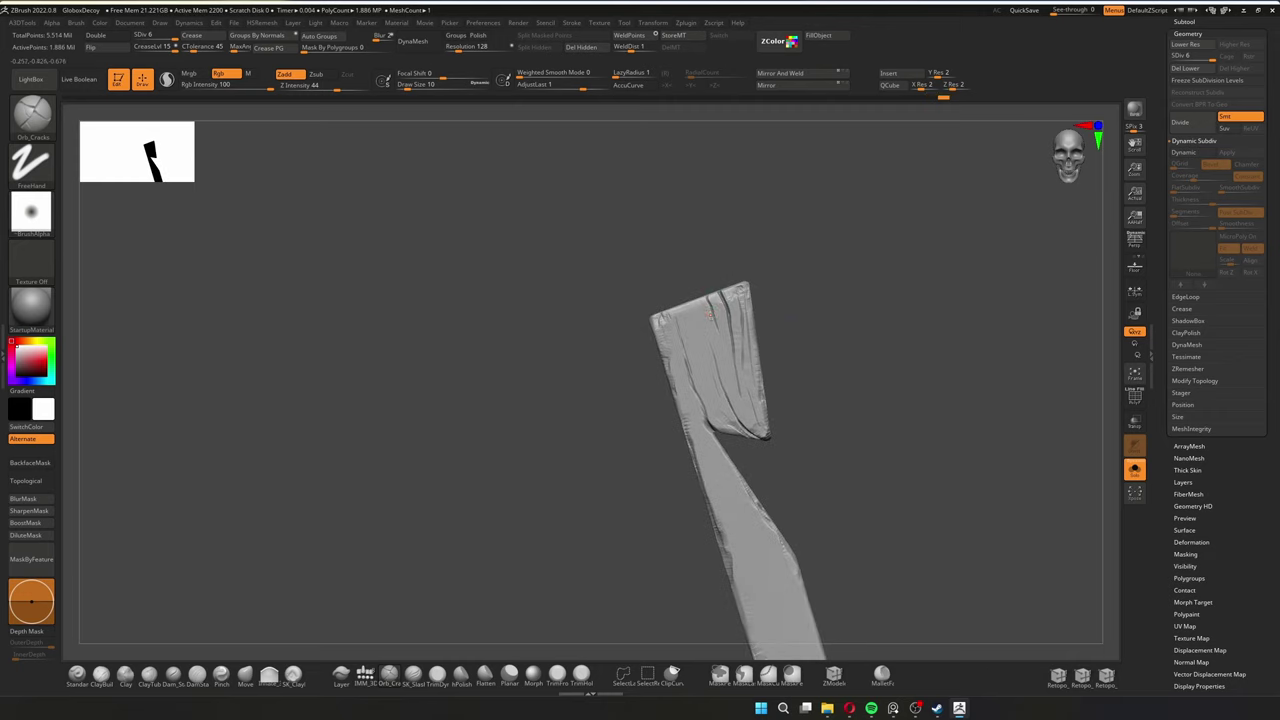
right_click_drag(828, 432, 704, 336)
mouse_move(752, 440)
left_mouse_down()
mouse_move(785, 555)
mouse_move(754, 456)
mouse_move(684, 324)
left_mouse_up()
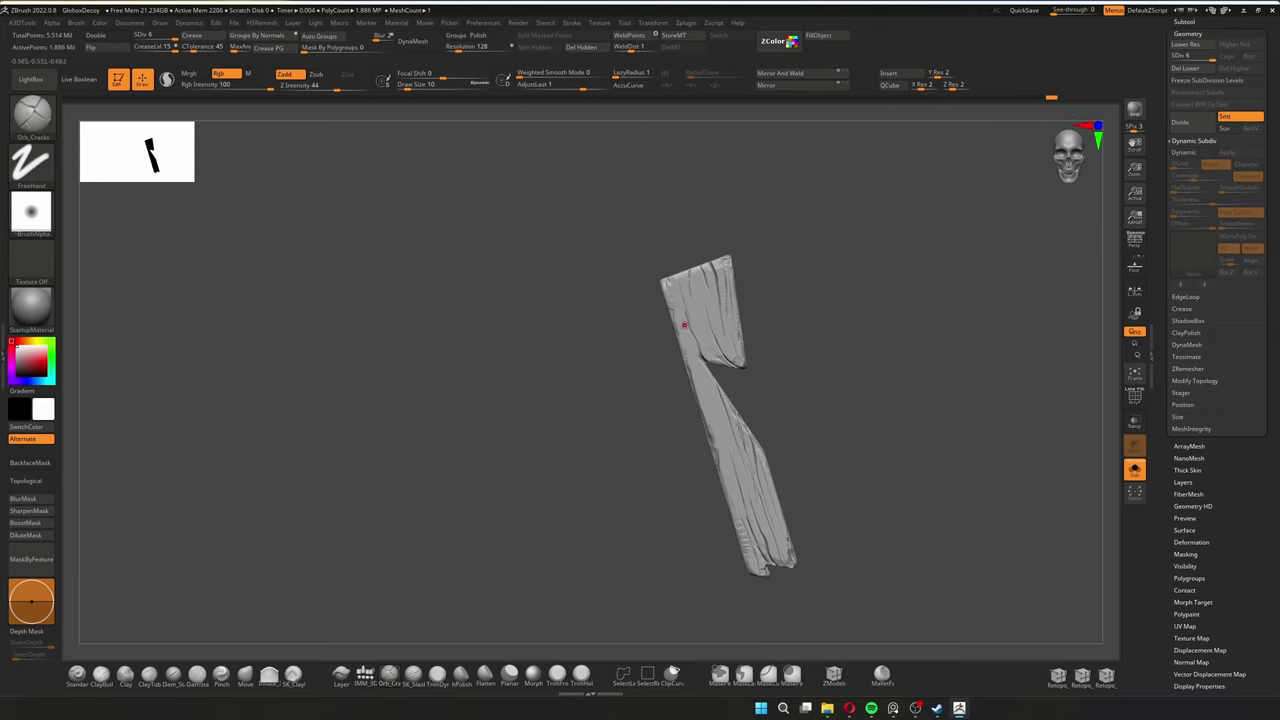
Scrub the undo history back, then redo forward to the full shield state
left_click_drag(1063, 97, 919, 97)
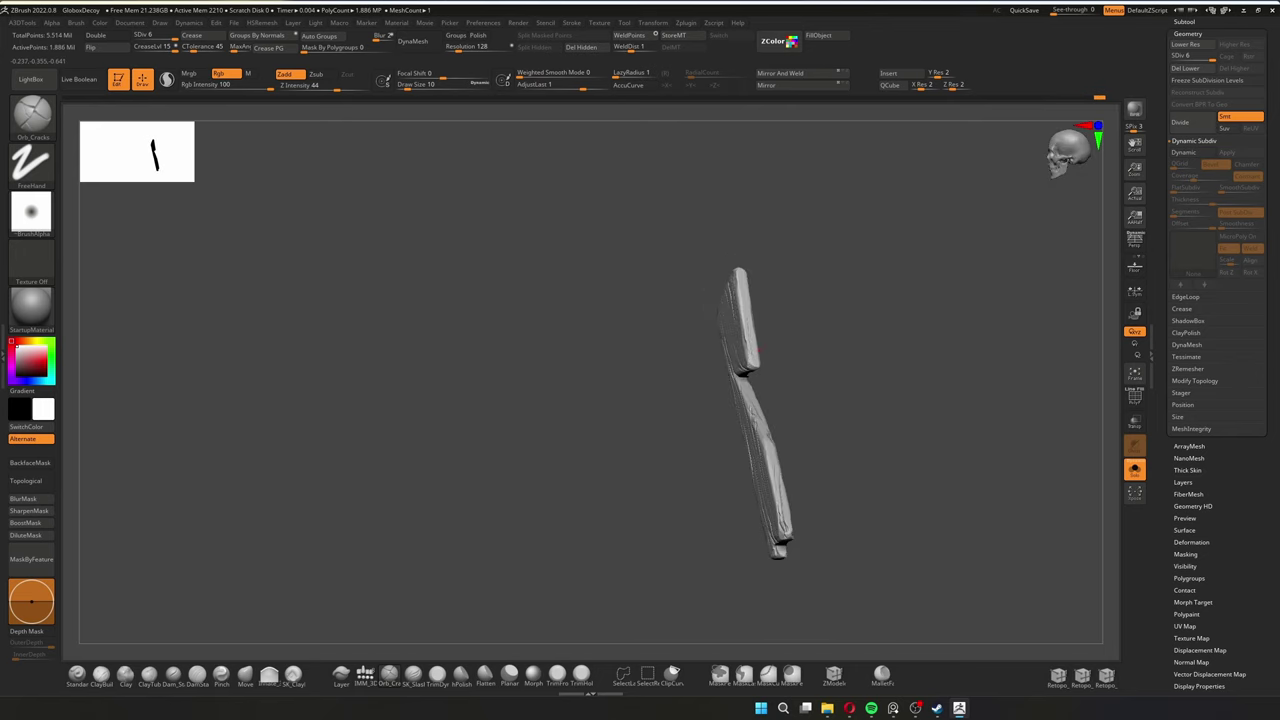
key("ctrl+shift+z")
key("ctrl+shift+z")
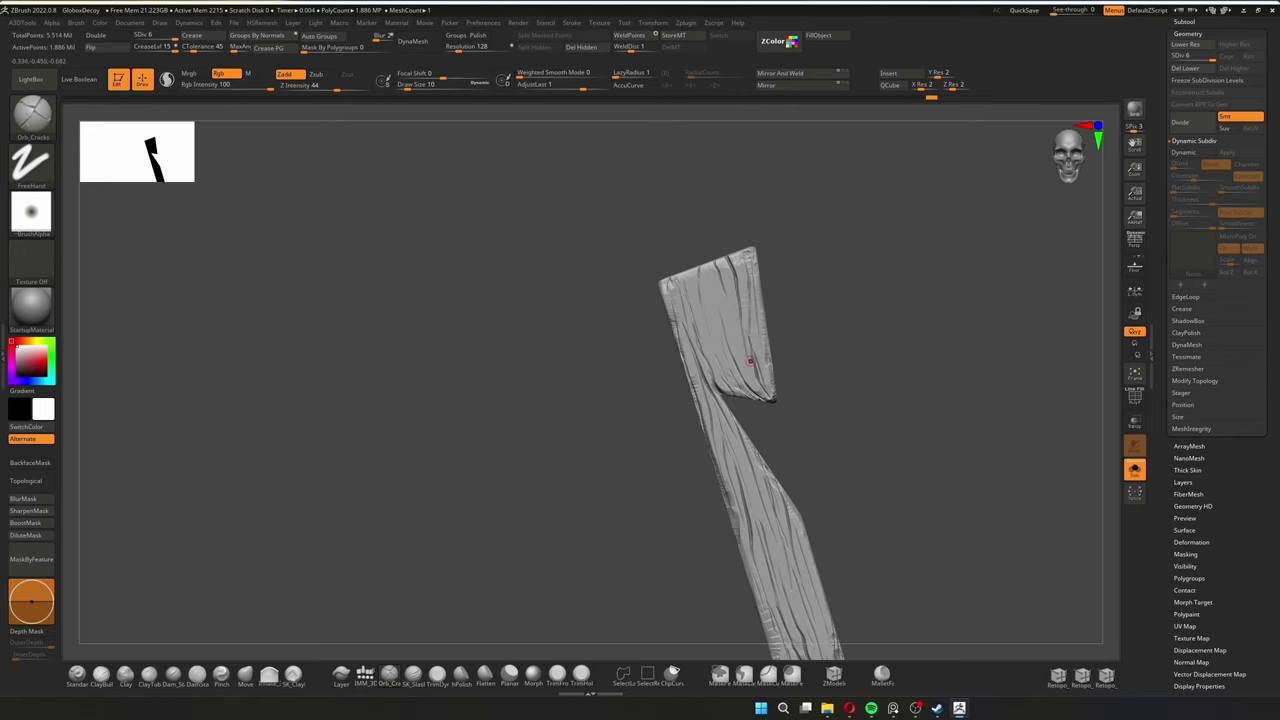
key("ctrl+shift+z")
key("ctrl+shift+z")
key("ctrl+shift+z")
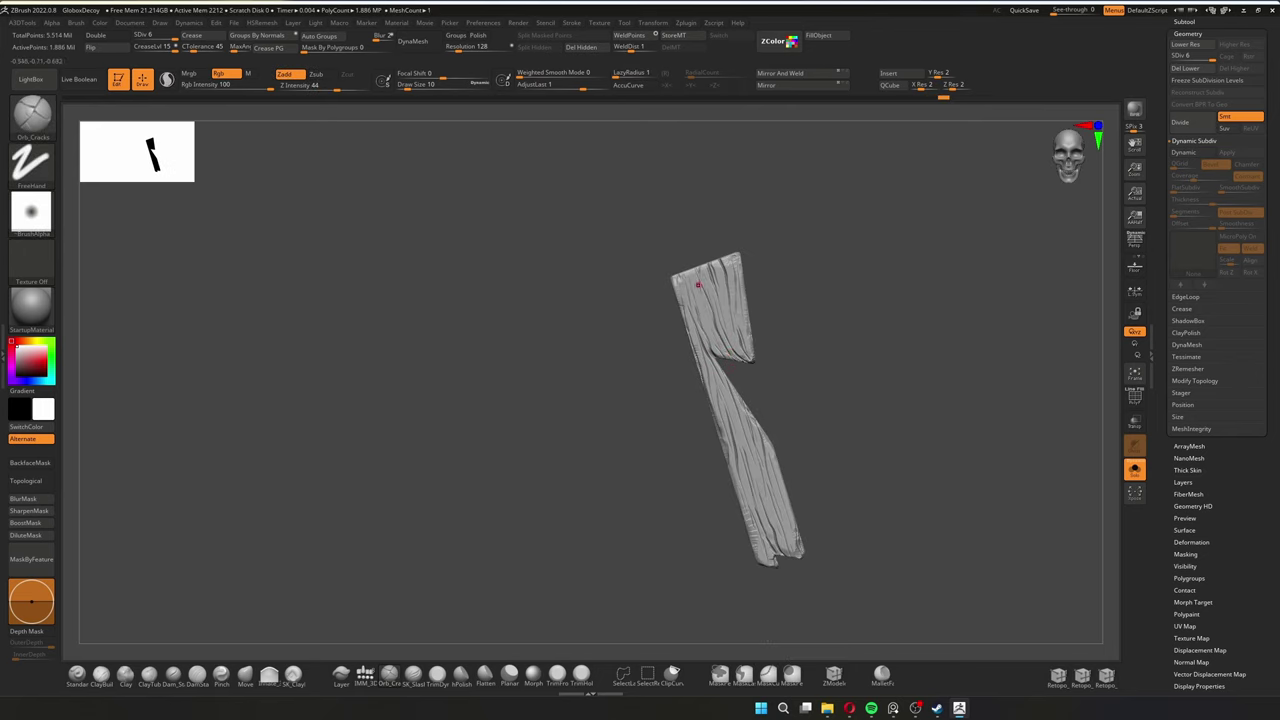
key("ctrl+shift+z")
key("ctrl+shift+z")
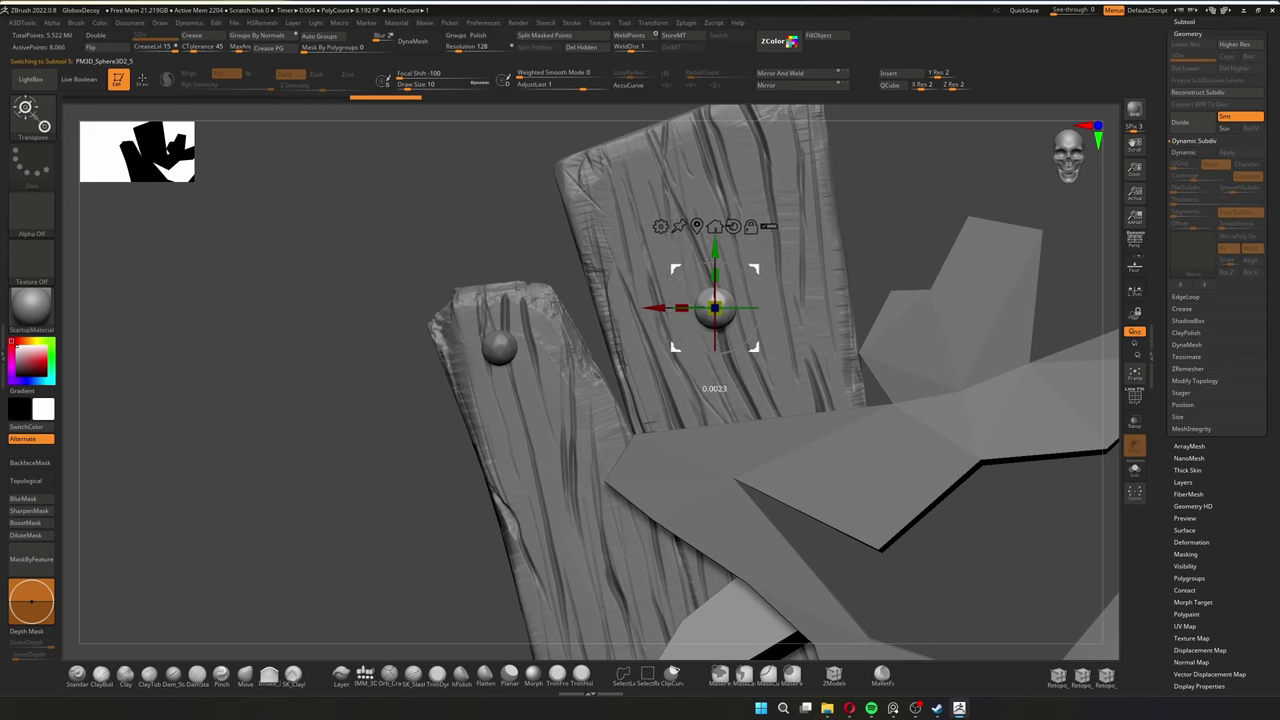
key("ctrl+shift+z")
Redo through the sculpting history up to the finished shield state
key("ctrl+shift+z")
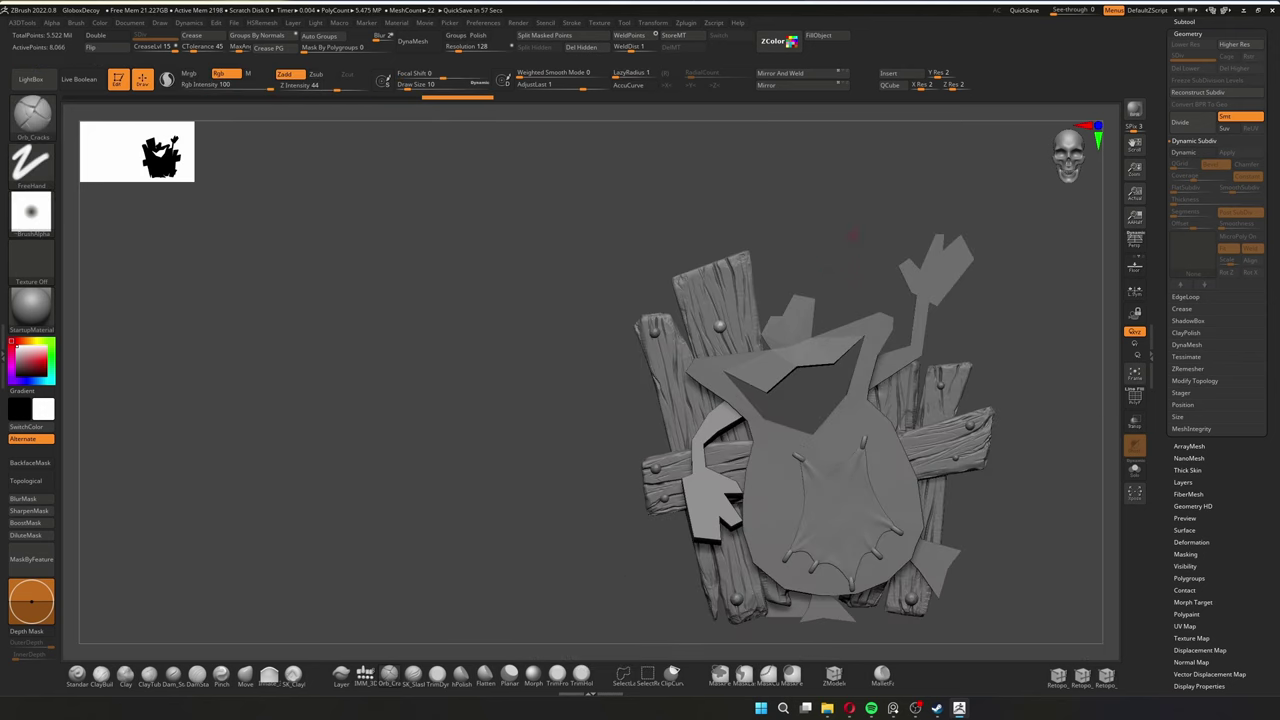
key("ctrl+shift+z")
key("ctrl+shift+z")
key("ctrl+shift+z")
key("ctrl+shift+z")
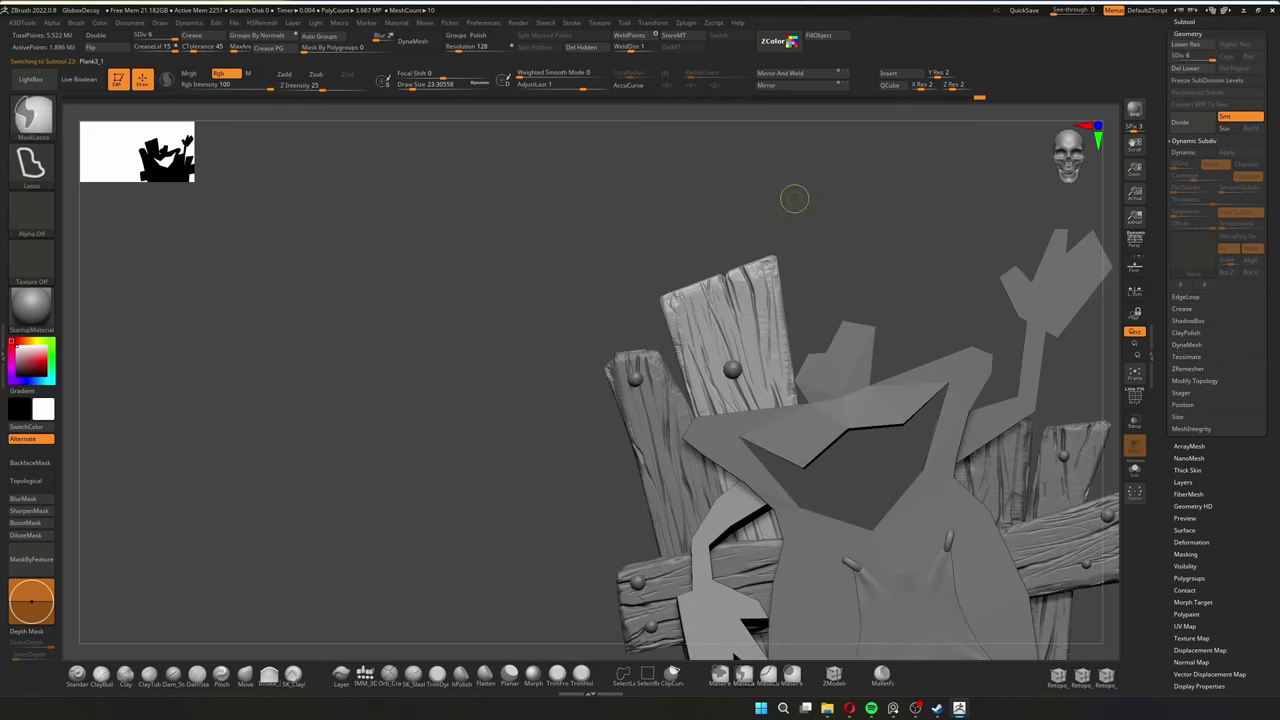
key("ctrl+shift+z")
key("ctrl+shift+z")
key("ctrl+shift+z")
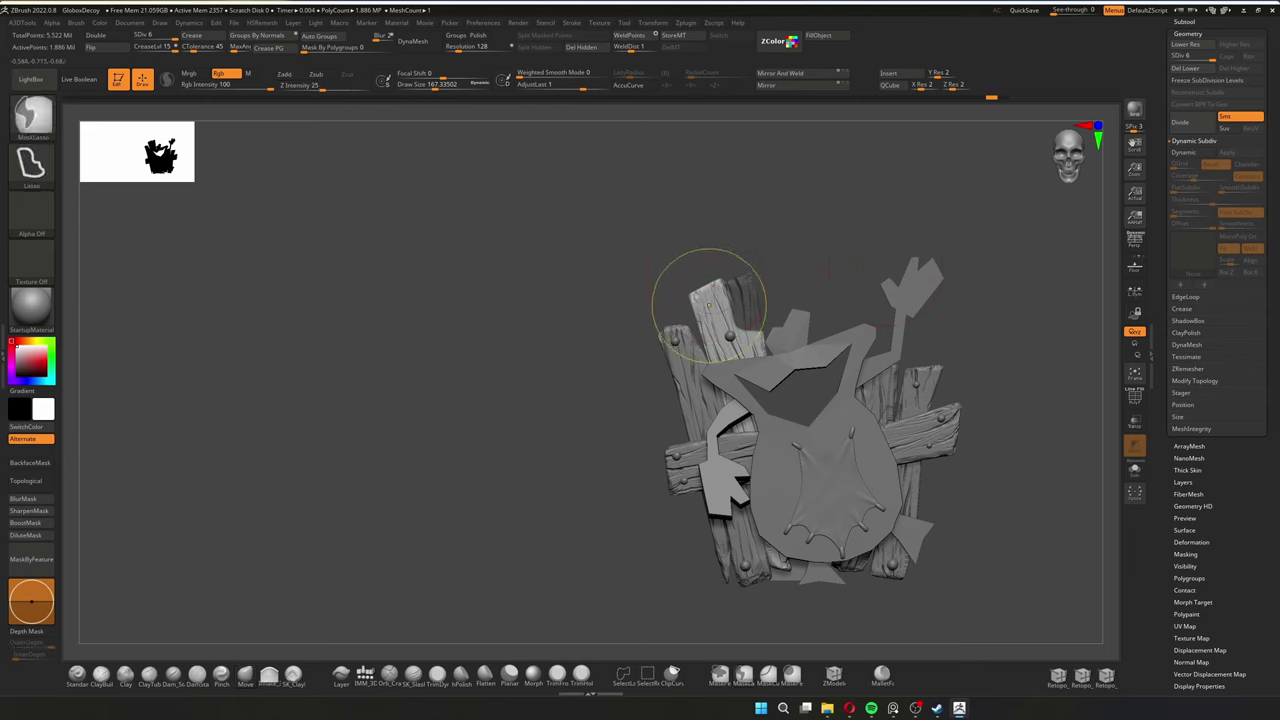
key("ctrl+shift+z")
key("ctrl+shift+z")
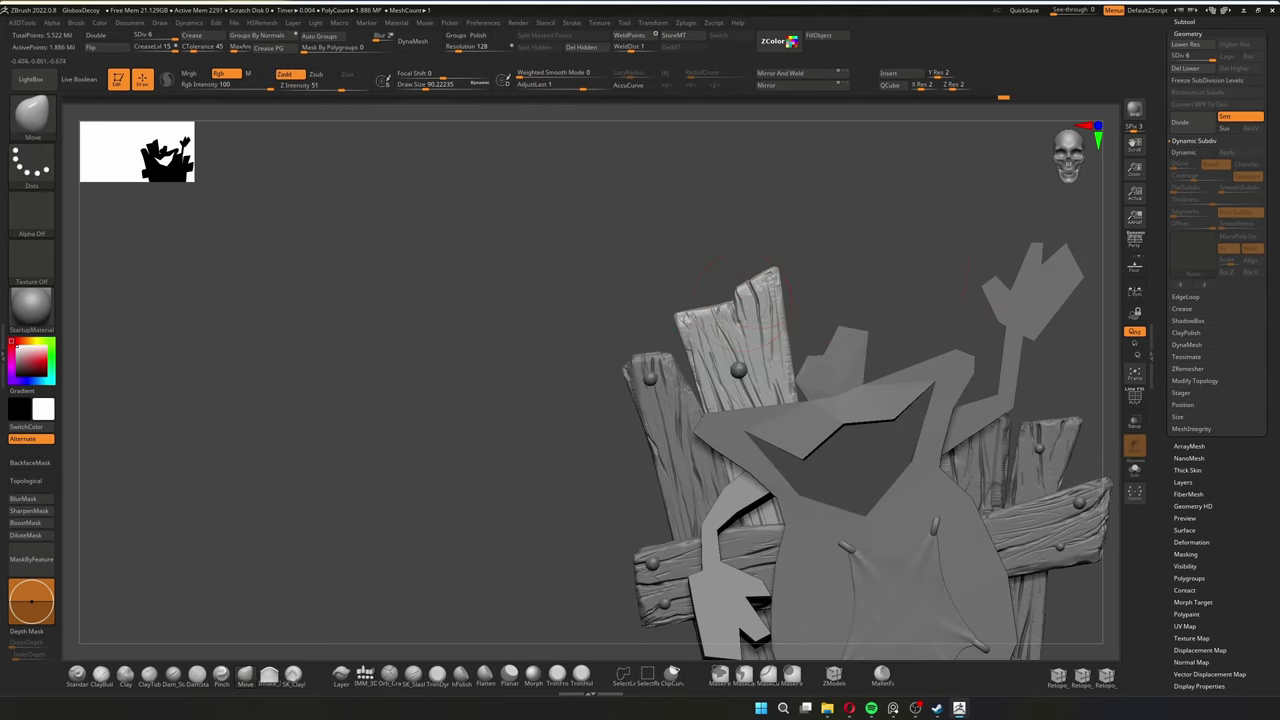
key("ctrl+shift+z")
key("ctrl+shift+z")
key("ctrl+shift+z")
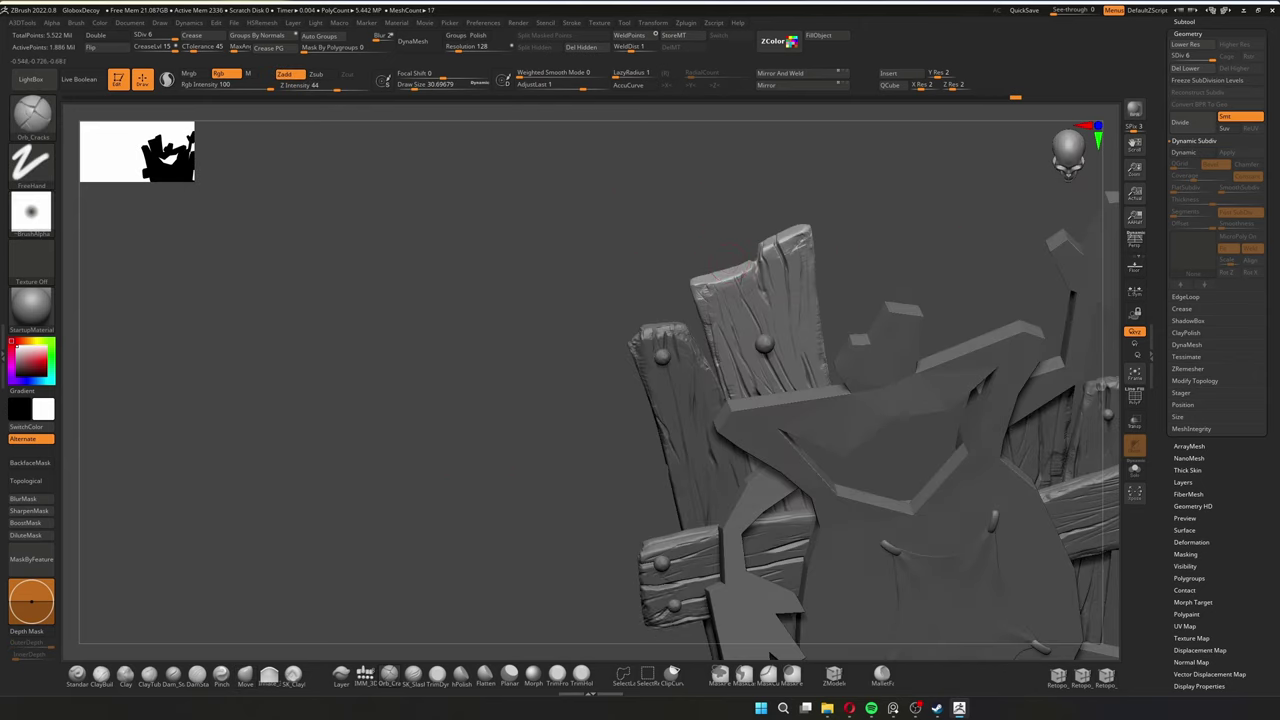
key("ctrl+shift+z")
key("ctrl+shift+z")
key("ctrl+shift+z")
key("ctrl+shift+z")
key("ctrl+shift+z")
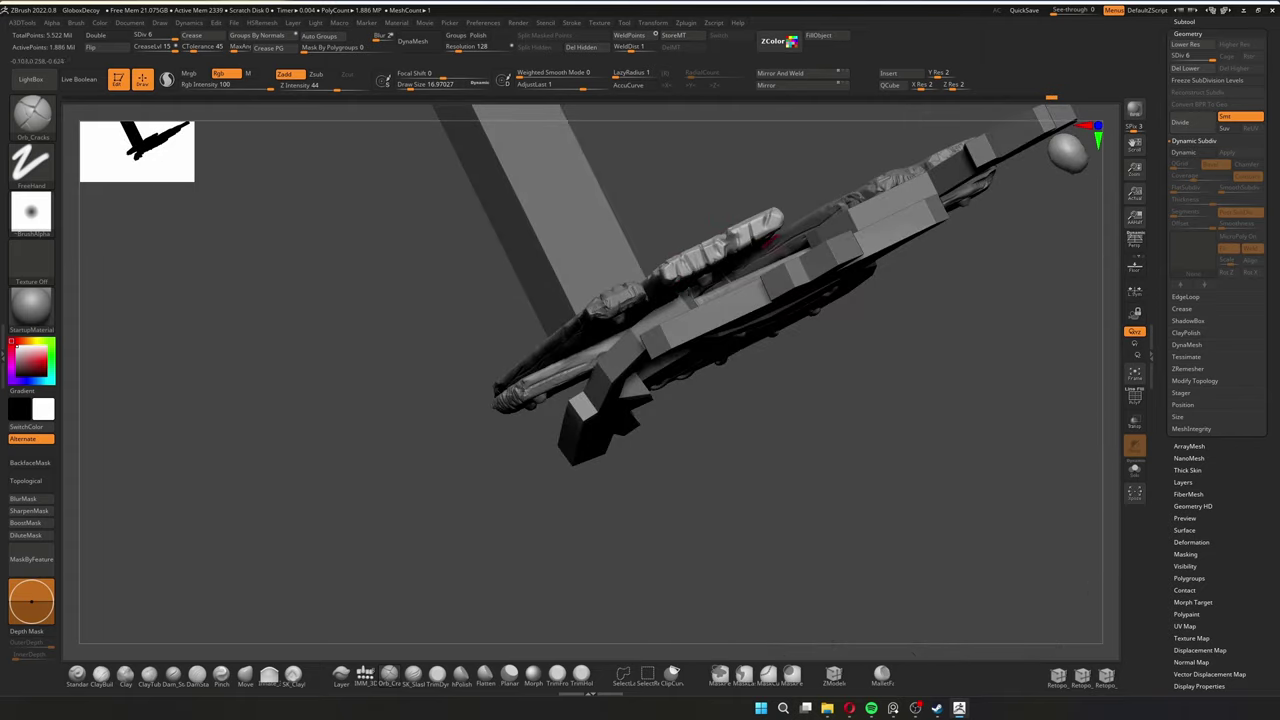
key("ctrl+shift+z")
key("ctrl+shift+z")
key("ctrl+shift+z")
key("ctrl+shift+z")
key("ctrl+shift+z")
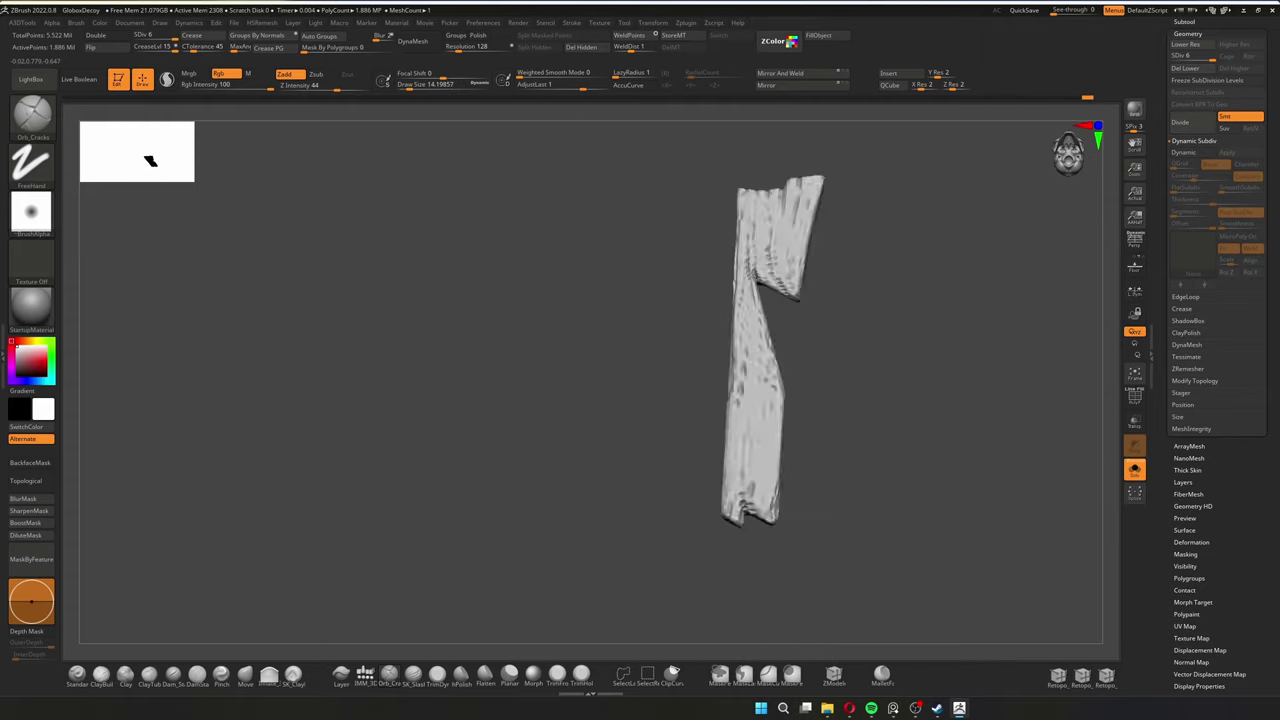
key("ctrl+shift+z")
key("ctrl+shift+z")
key("ctrl+shift+z")
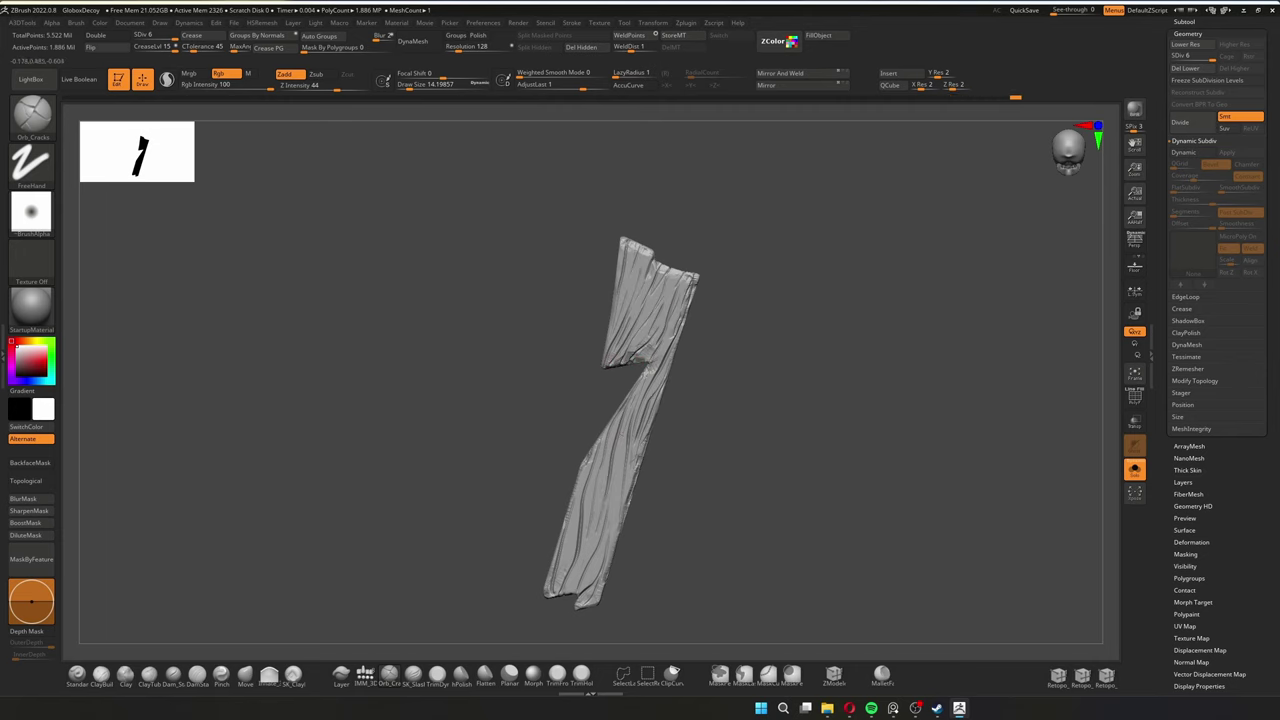
key("ctrl+shift+z")
key("ctrl+shift+z")
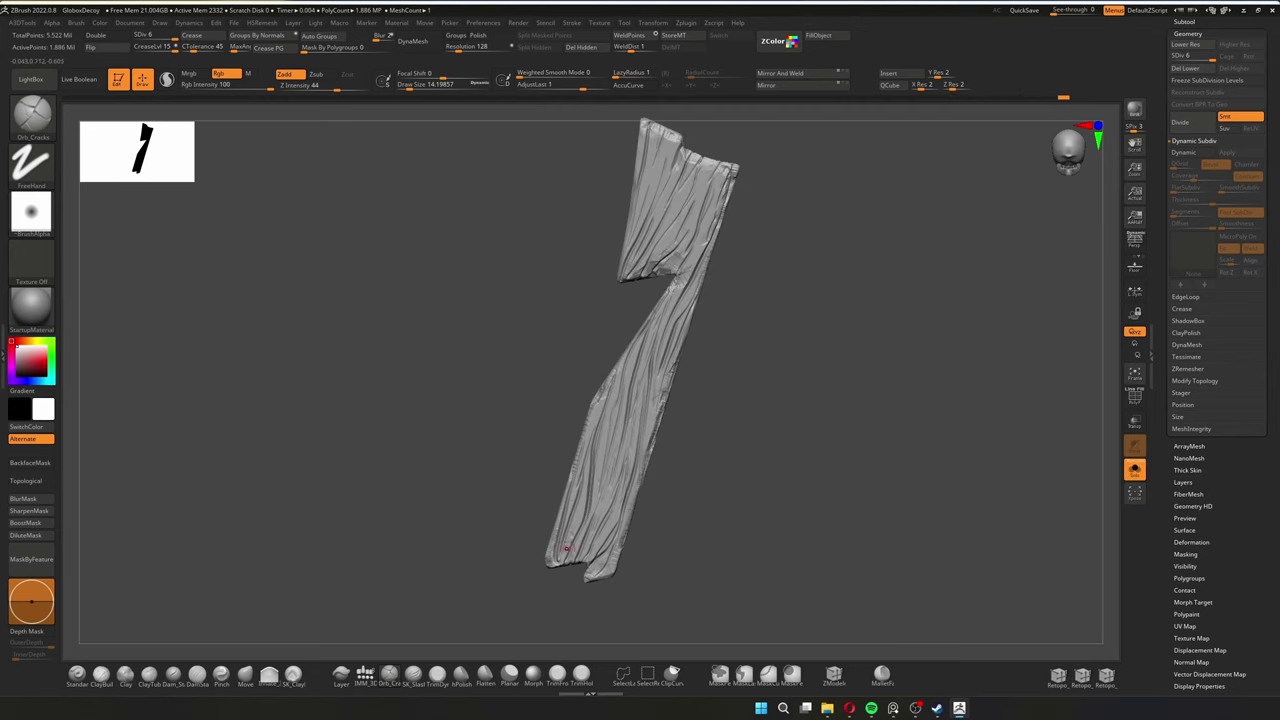
key("ctrl+shift+z")
key("ctrl+shift+z")
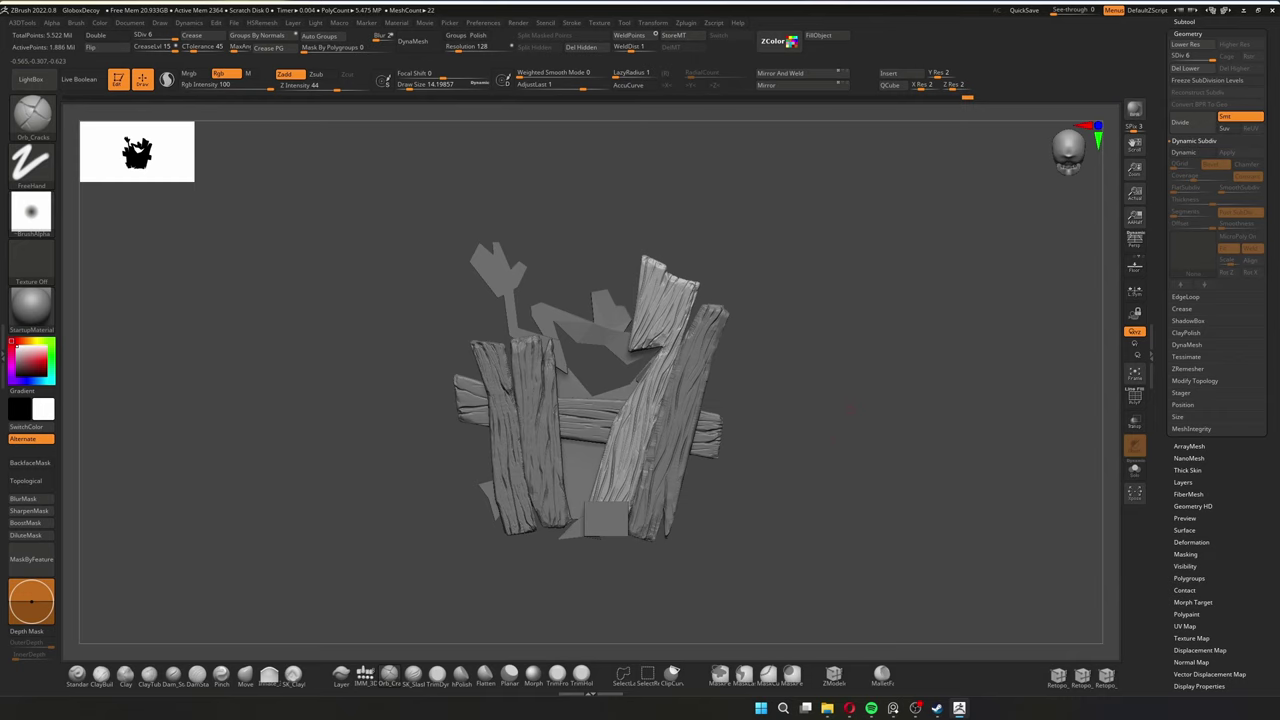
key("ctrl+shift+z")
key("ctrl+shift+z")
Save the shield project with Ctrl+S and undo one step to the remeshed plank
key("ctrl+s")
key("Return")
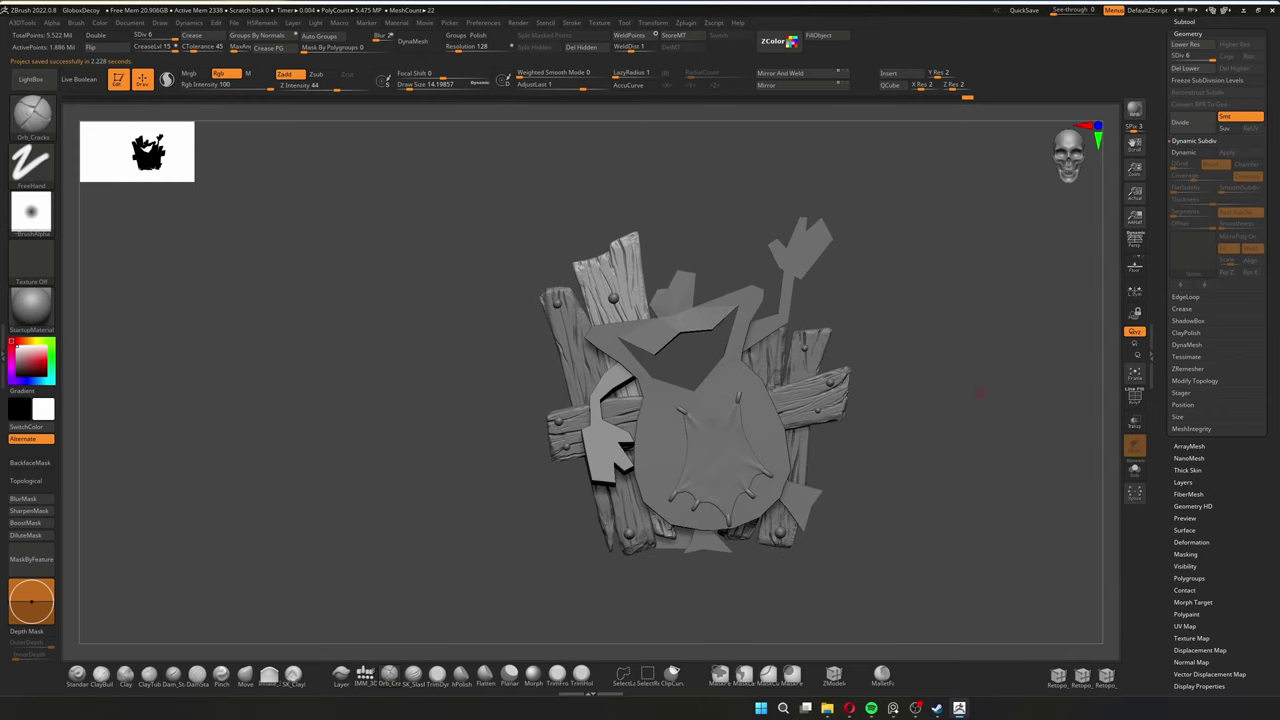
key("ctrl+z")
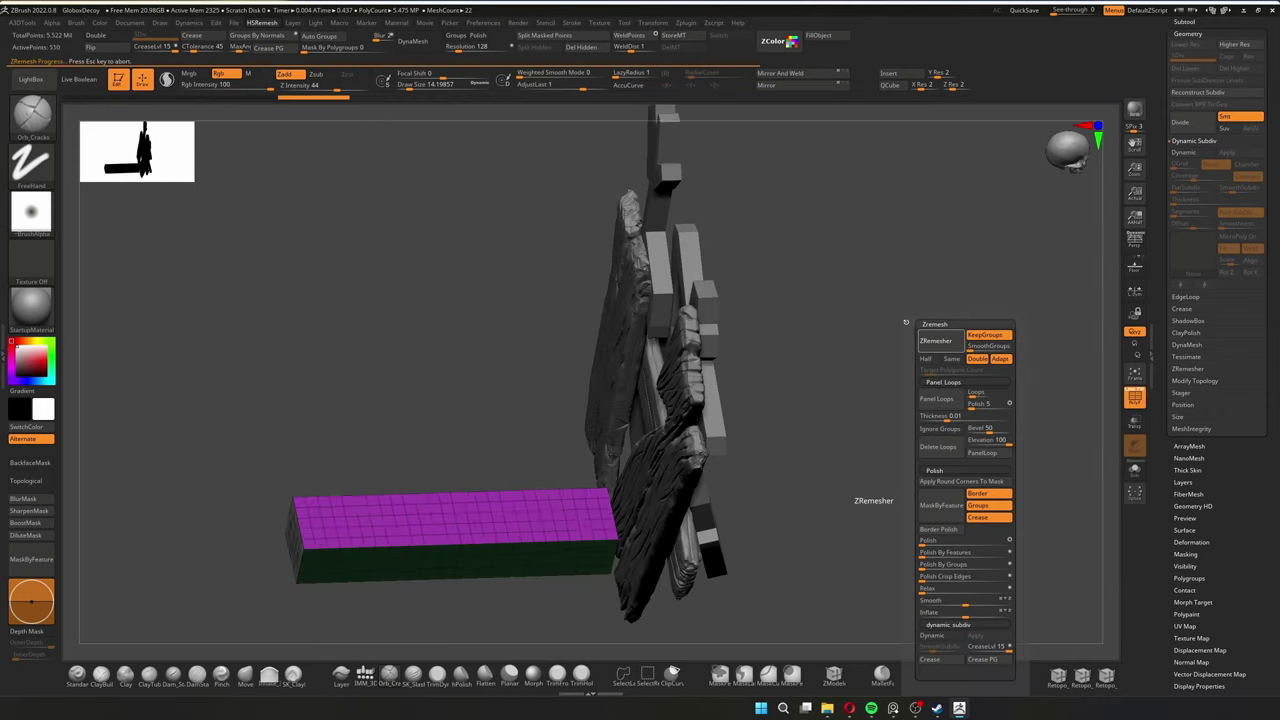
Scrub back and forth through the undo history until the polished, mallet-dented block returns
key("ctrl+shift+z")
key("ctrl+z")
key("ctrl+z")
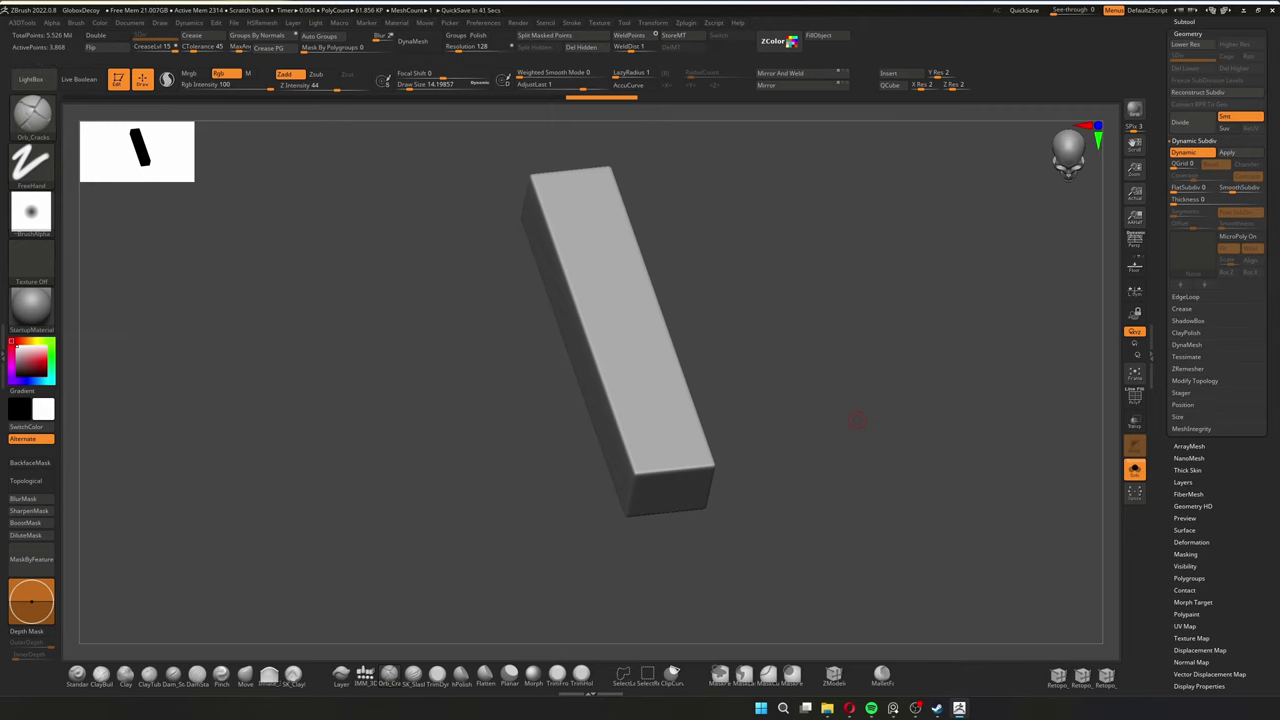
key("ctrl+shift+z")
key("ctrl+shift+z")
key("ctrl+shift+z")
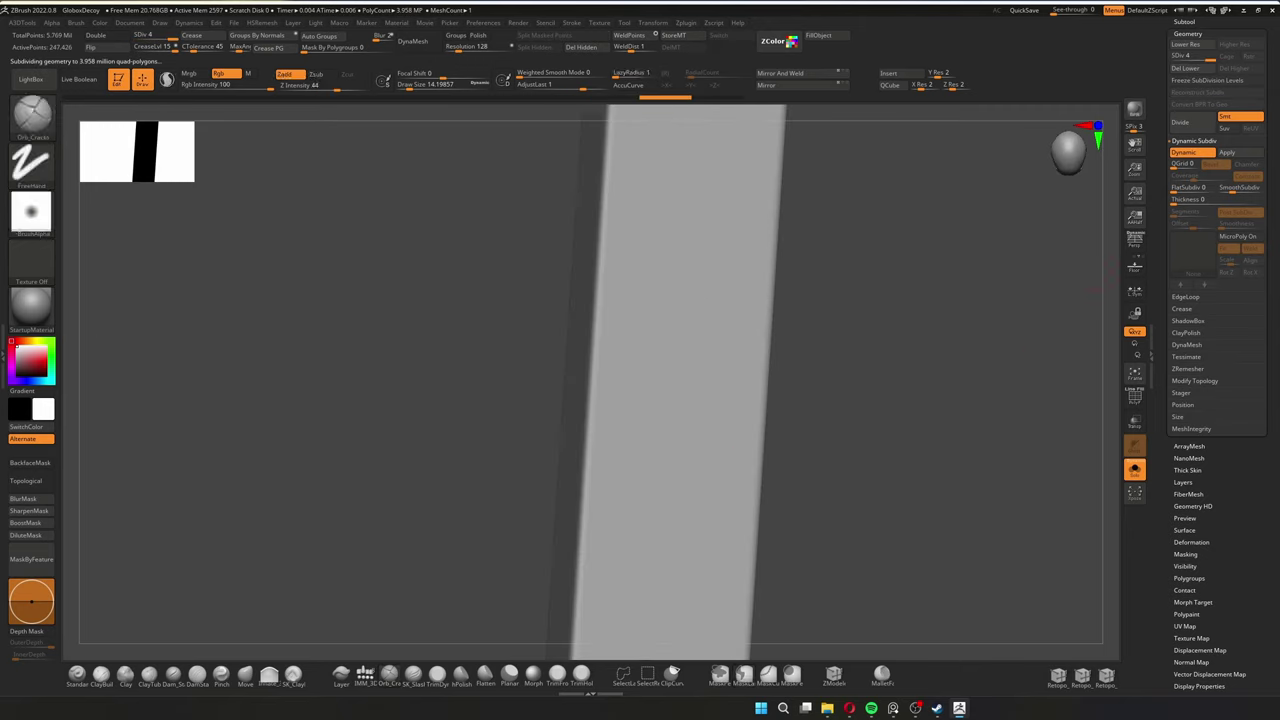
key("ctrl+shift+z")
key("ctrl+shift+z")
key("ctrl+shift+z")
key("ctrl+shift+z")
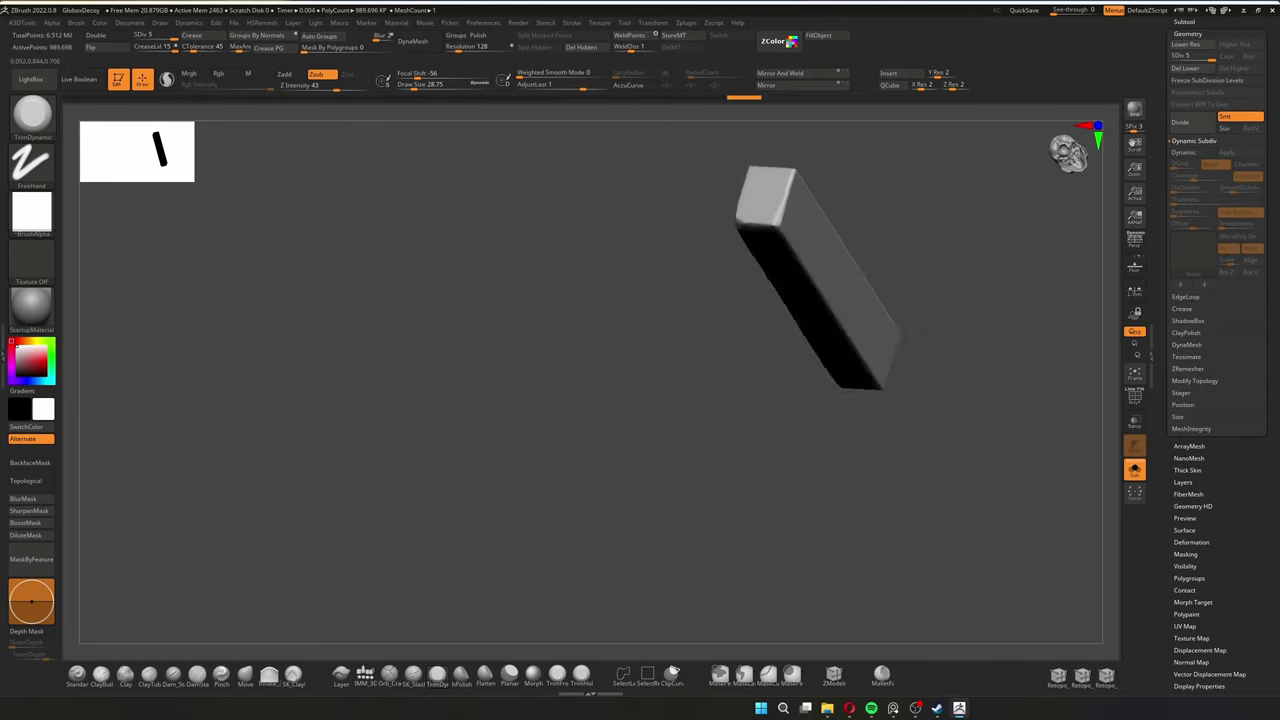
key("ctrl+shift+z")
key("ctrl+shift+z")
key("ctrl+shift+z")
key("ctrl+shift+z")
key("ctrl+shift+z")
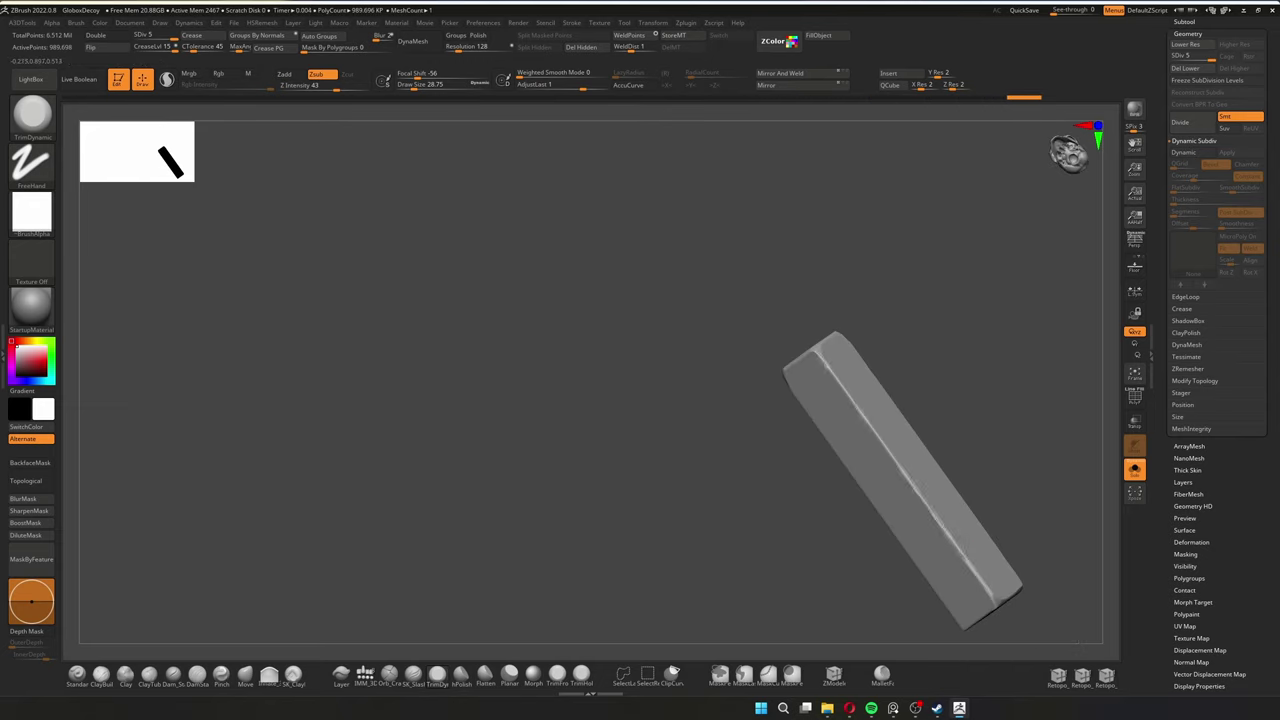
key("ctrl+shift+z")
key("ctrl+shift+z")
key("ctrl+shift+z")
key("ctrl+shift+z")
key("ctrl+shift+z")
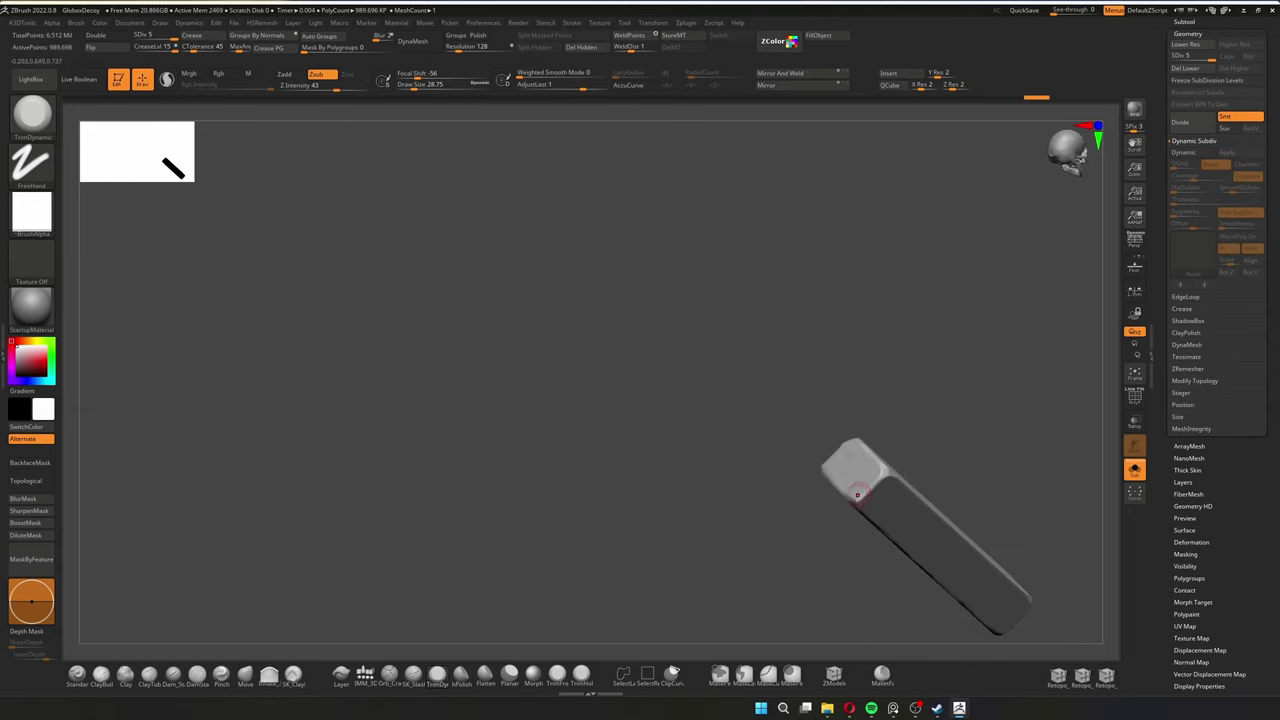
key("ctrl+shift+z")
key("ctrl+z")
key("ctrl+z")
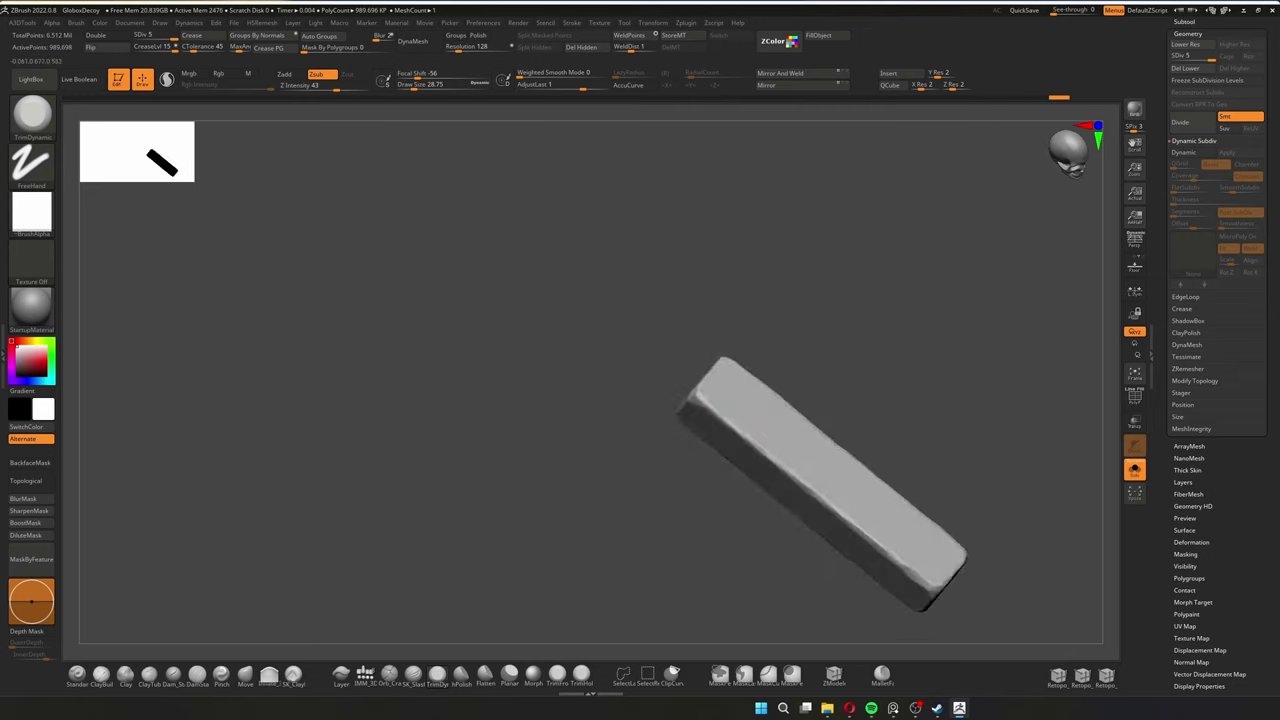
key("ctrl+z")
key("ctrl+z")
key("ctrl+shift+z")
key("ctrl+shift+z")
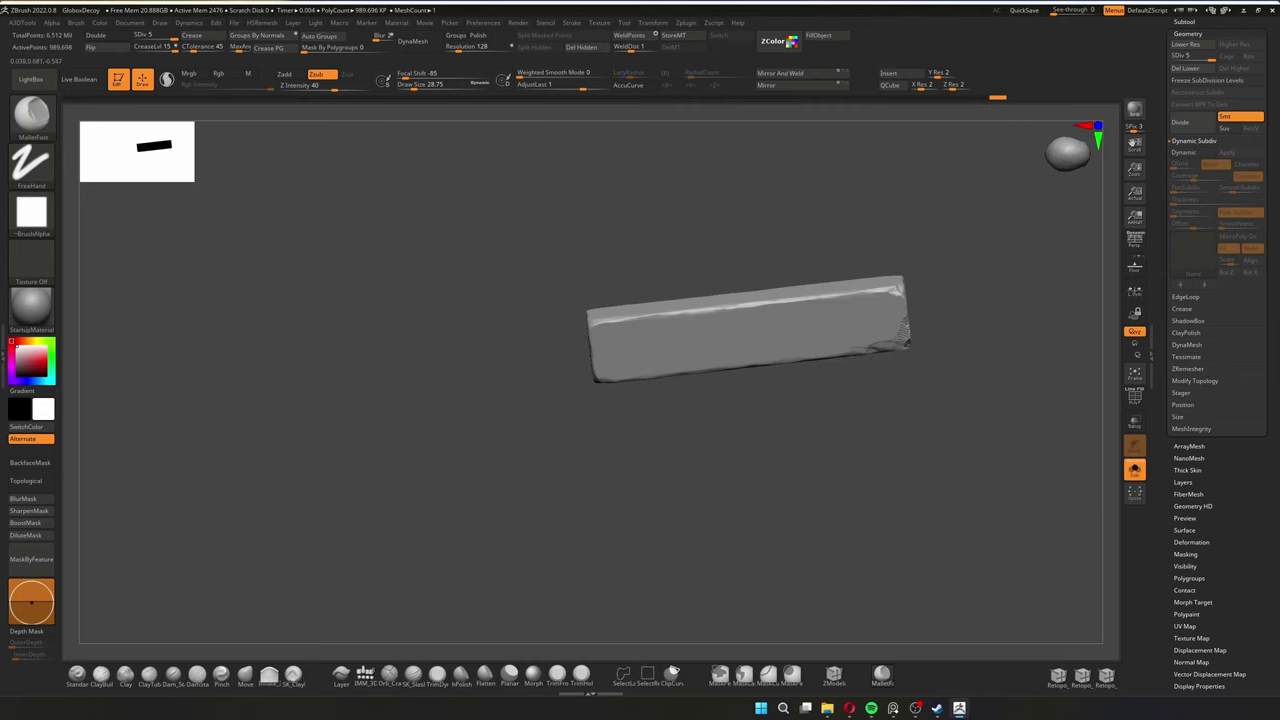
key("ctrl+shift+z")
key("ctrl+shift+z")
key("ctrl+shift+z")
key("ctrl+z")
key("ctrl+z")
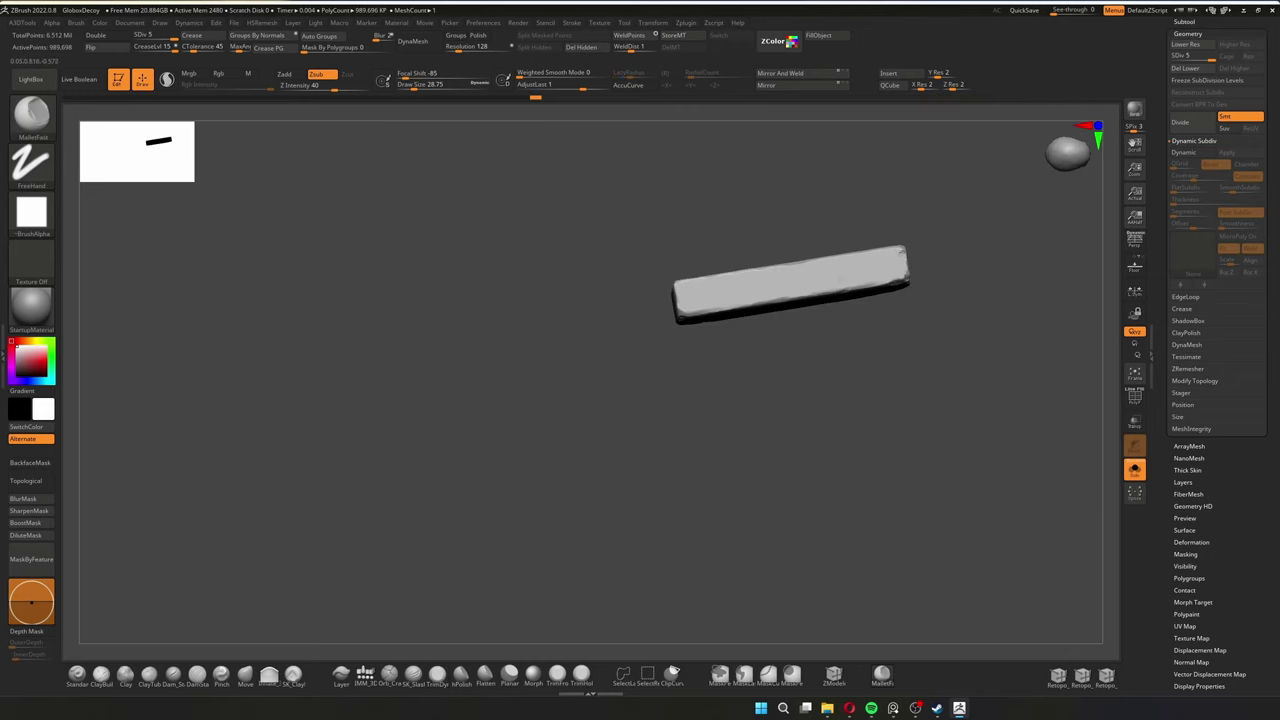
key("ctrl+z")
key("ctrl+z")
key("ctrl+shift+z")
key("ctrl+shift+z")
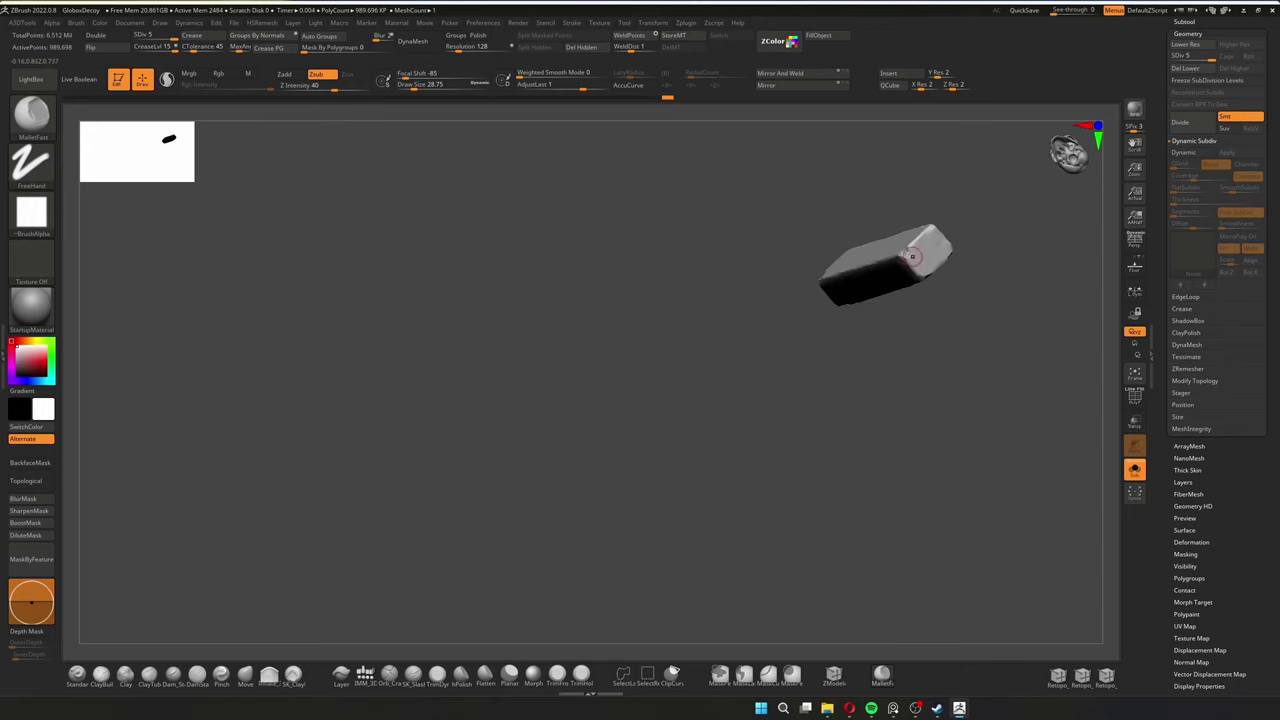
key("ctrl+shift+z")
key("ctrl+shift+z")
key("ctrl+shift+z")
key("ctrl+shift+z")
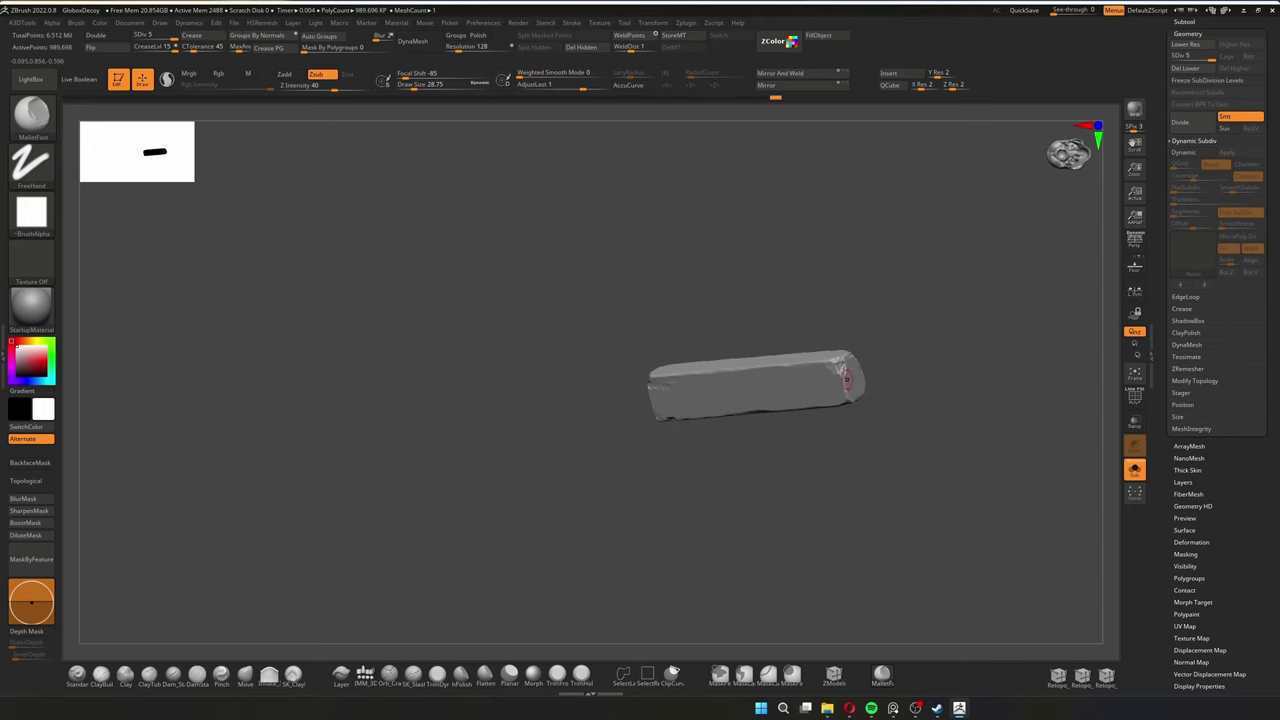
key("ctrl+shift+z")
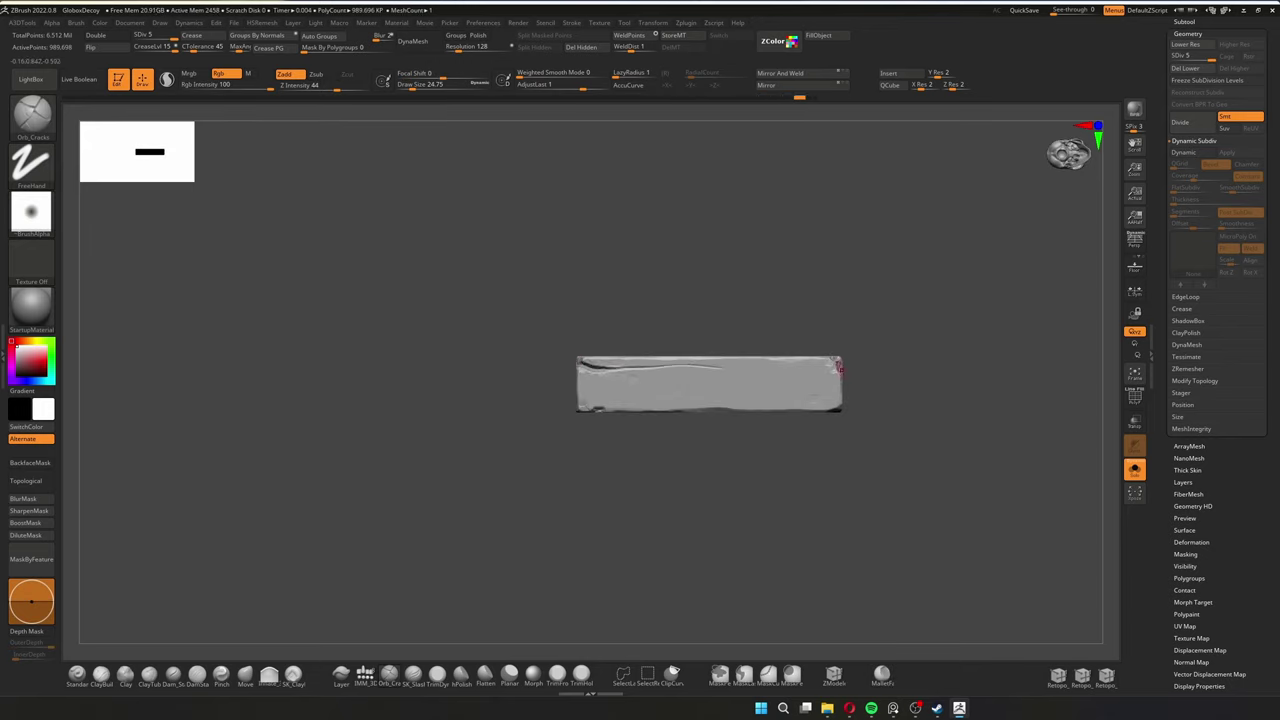
Step the history back to the short plain block and view it end-on
key("ctrl+shift+z")
key("ctrl+shift+z")
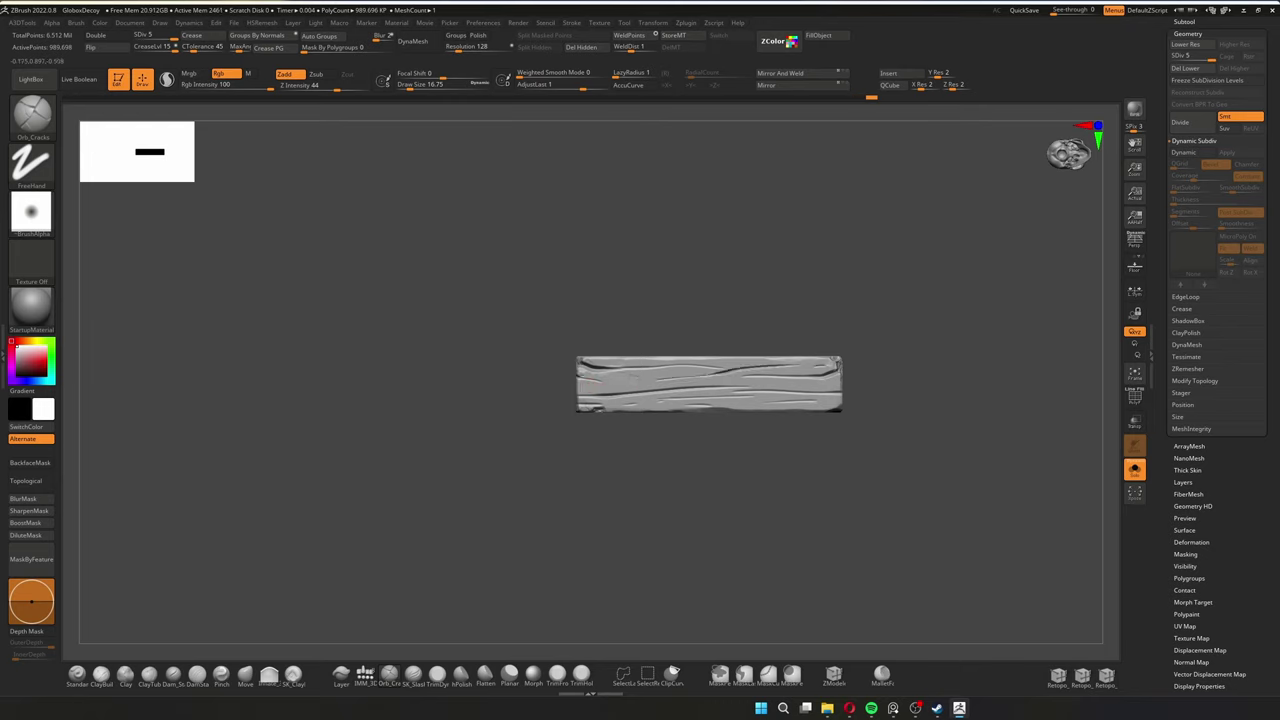
key("ctrl+z")
key("ctrl+z")
key("ctrl+z")
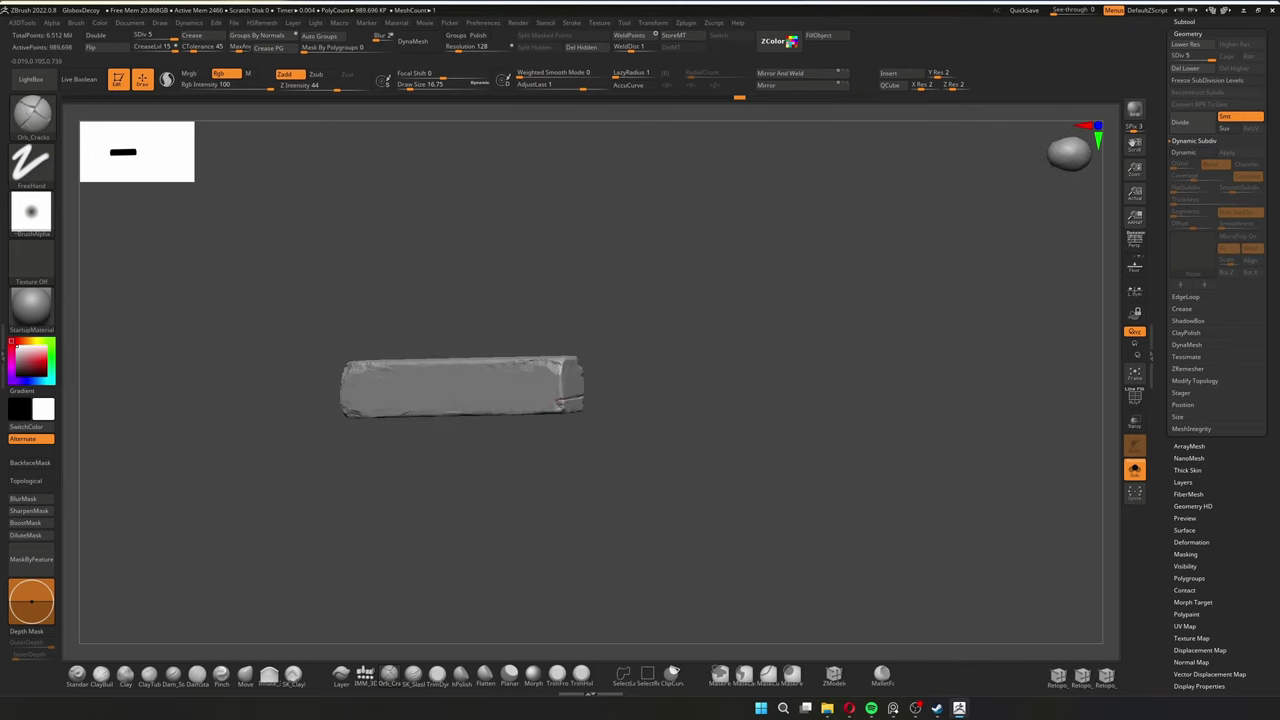
key("ctrl+z")
key("ctrl+z")
key("ctrl+z")
key("ctrl+z")
key("ctrl+z")
key("ctrl+z")
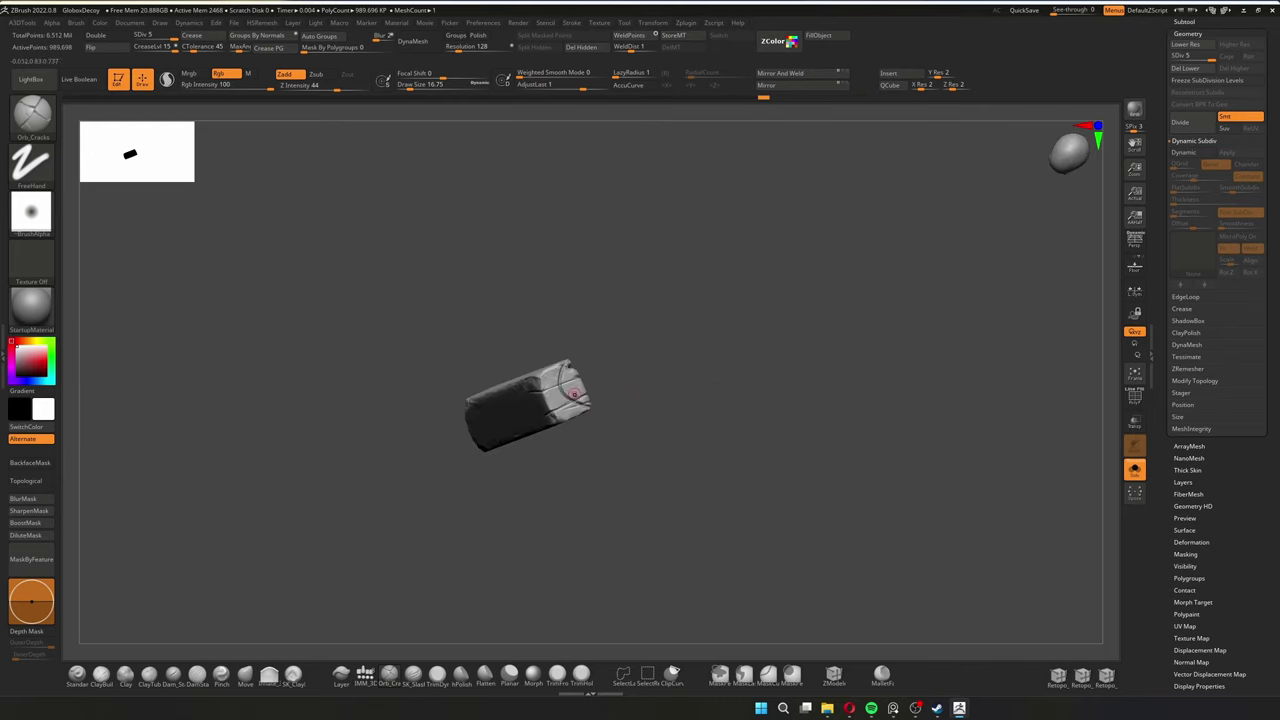
right_click_drag(573, 393, 584, 383)
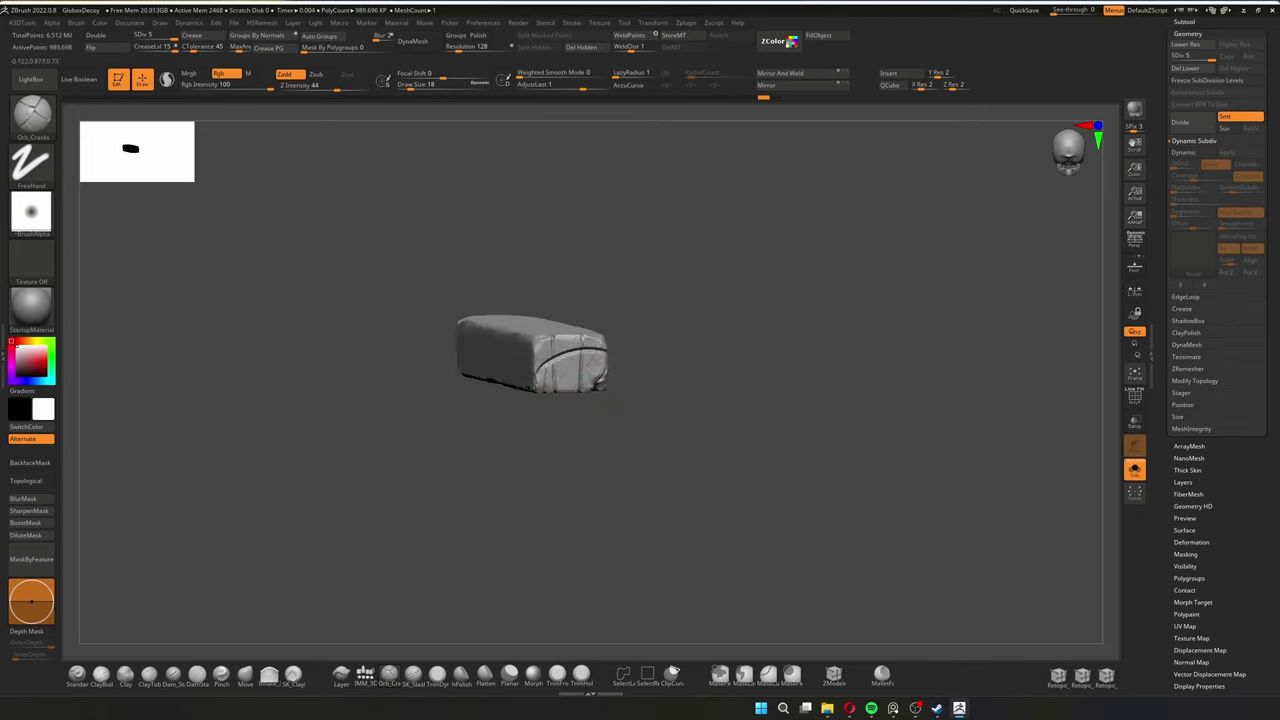
Pick the MoveLasso brush, orbit the block, and advance it to its grooved wood-grain state
key("b")
key("m")
key("l")
right_click_drag(630, 385, 615, 383)
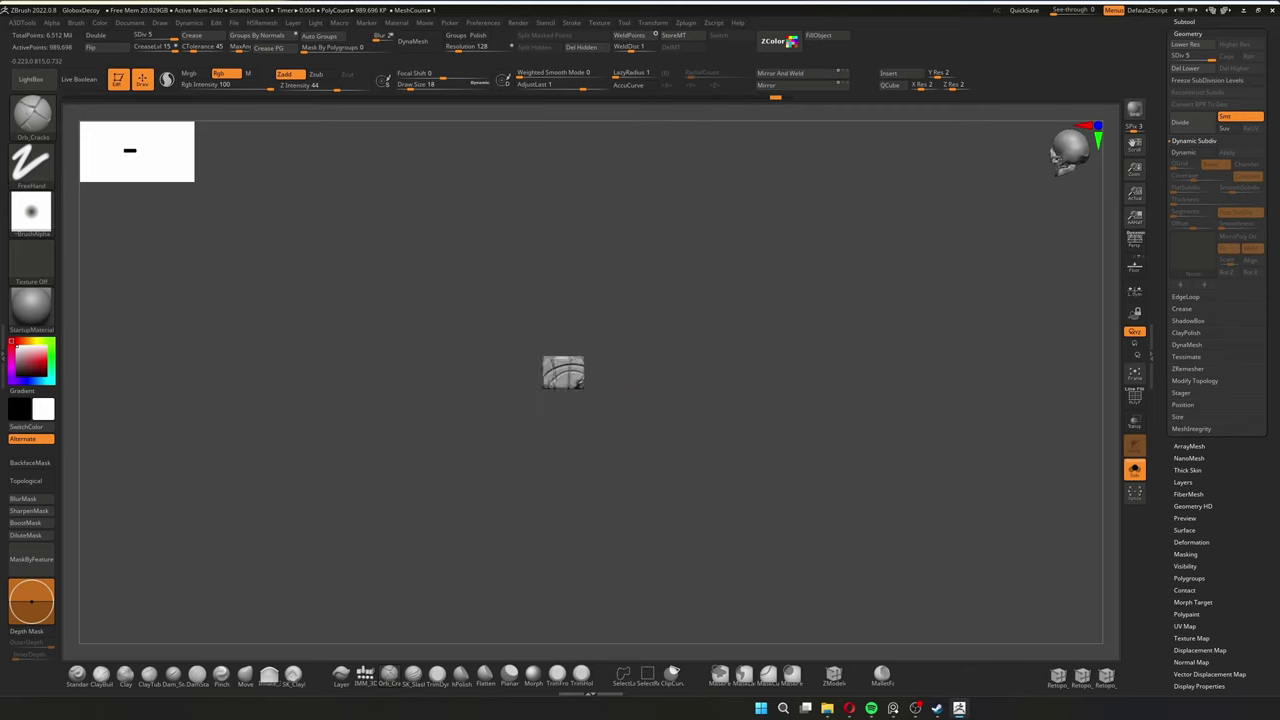
mouse_move(563, 425)
right_mouse_down()
mouse_move(740, 393)
mouse_move(583, 391)
mouse_move(657, 449)
mouse_move(581, 416)
right_mouse_up()
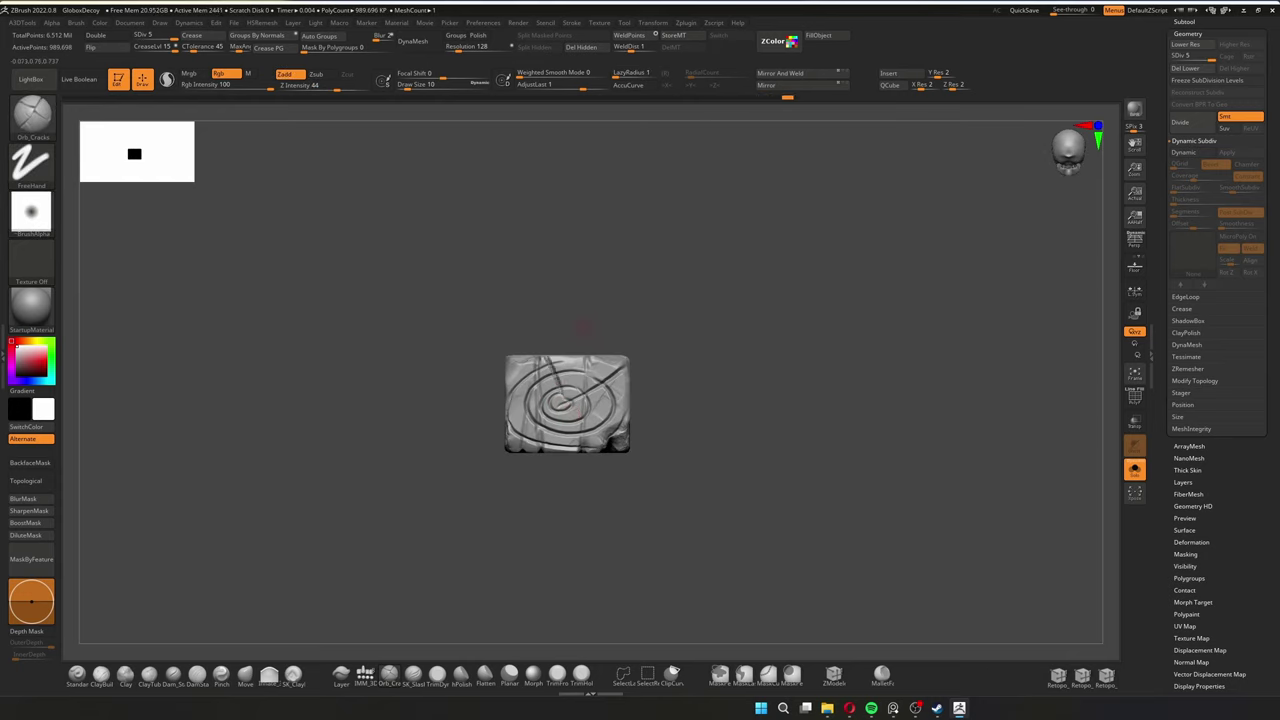
right_click_drag(500, 387, 720, 411)
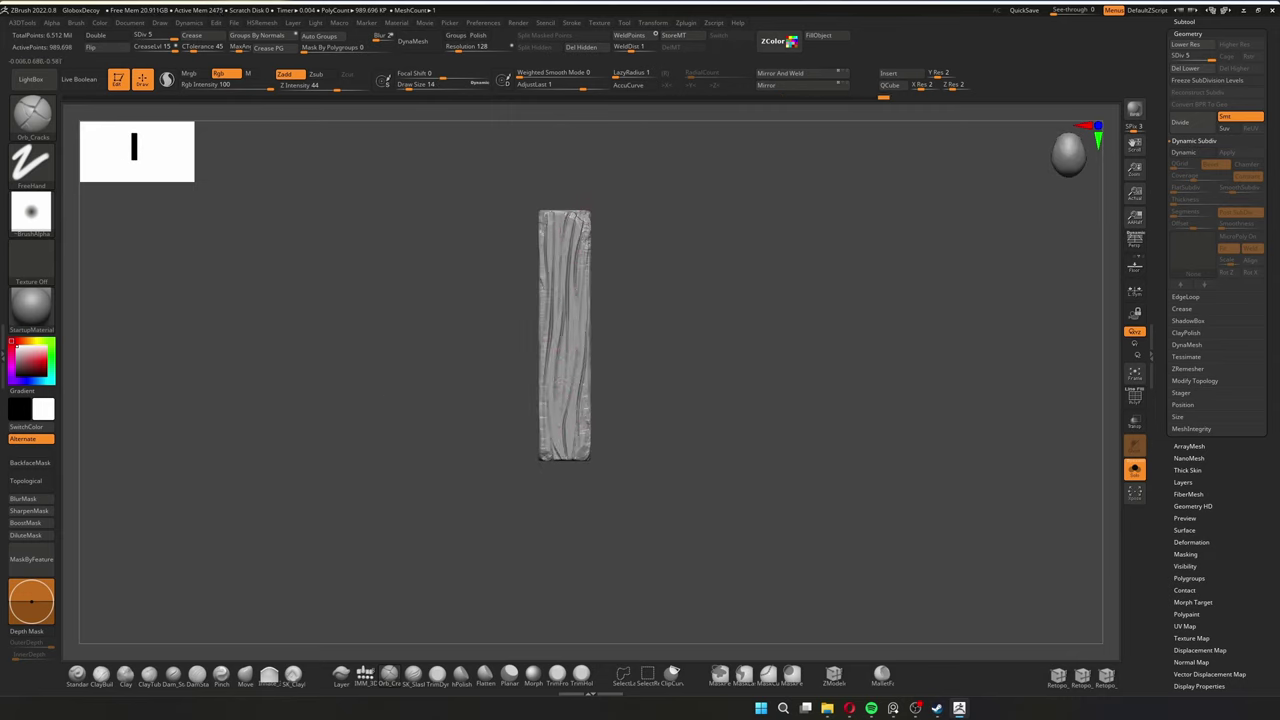
right_click_drag(576, 384, 632, 167, "shift")
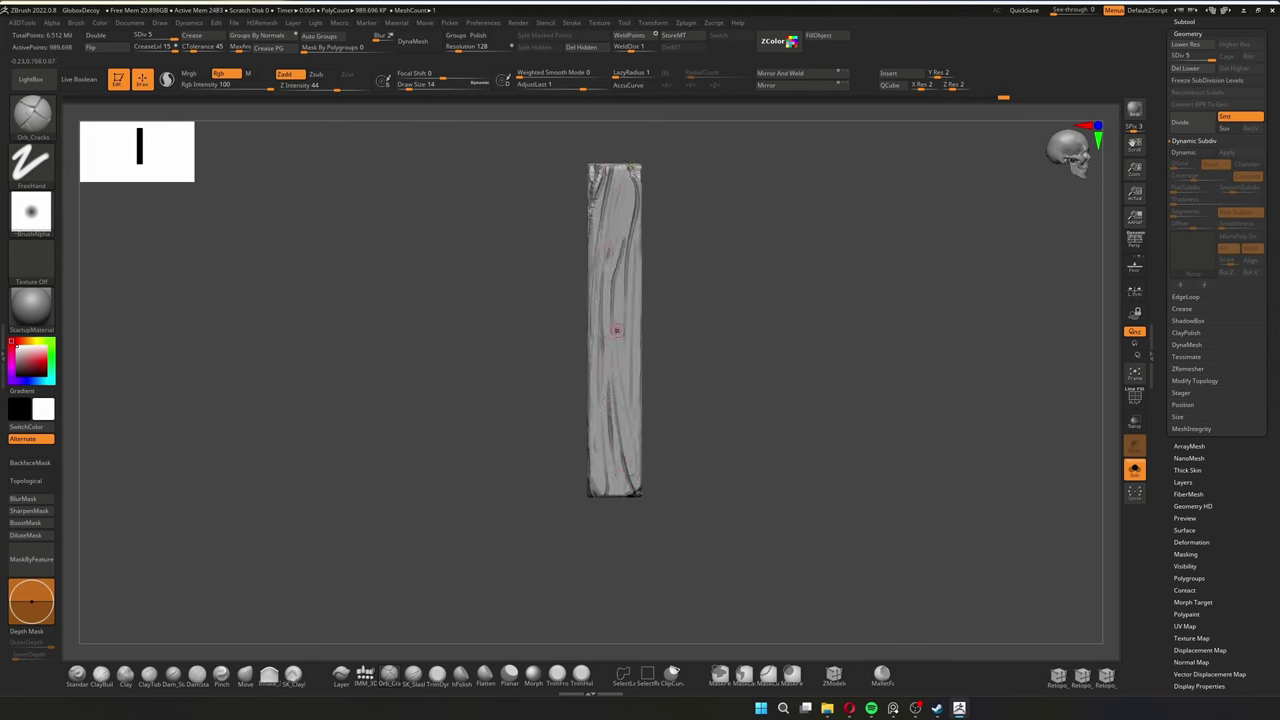
mouse_move(561, 256)
right_mouse_down("shift")
mouse_move(553, 386)
mouse_move(576, 409)
right_mouse_up("shift")
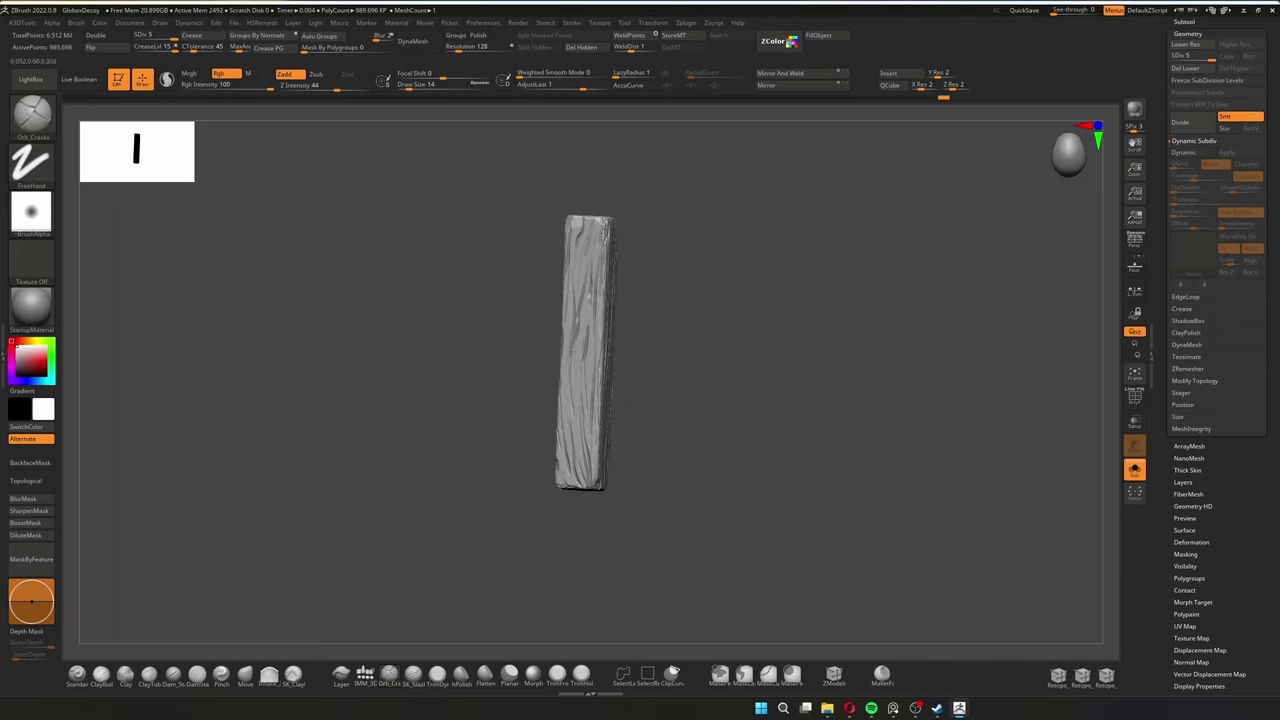
right_click_drag(614, 276, 611, 298)
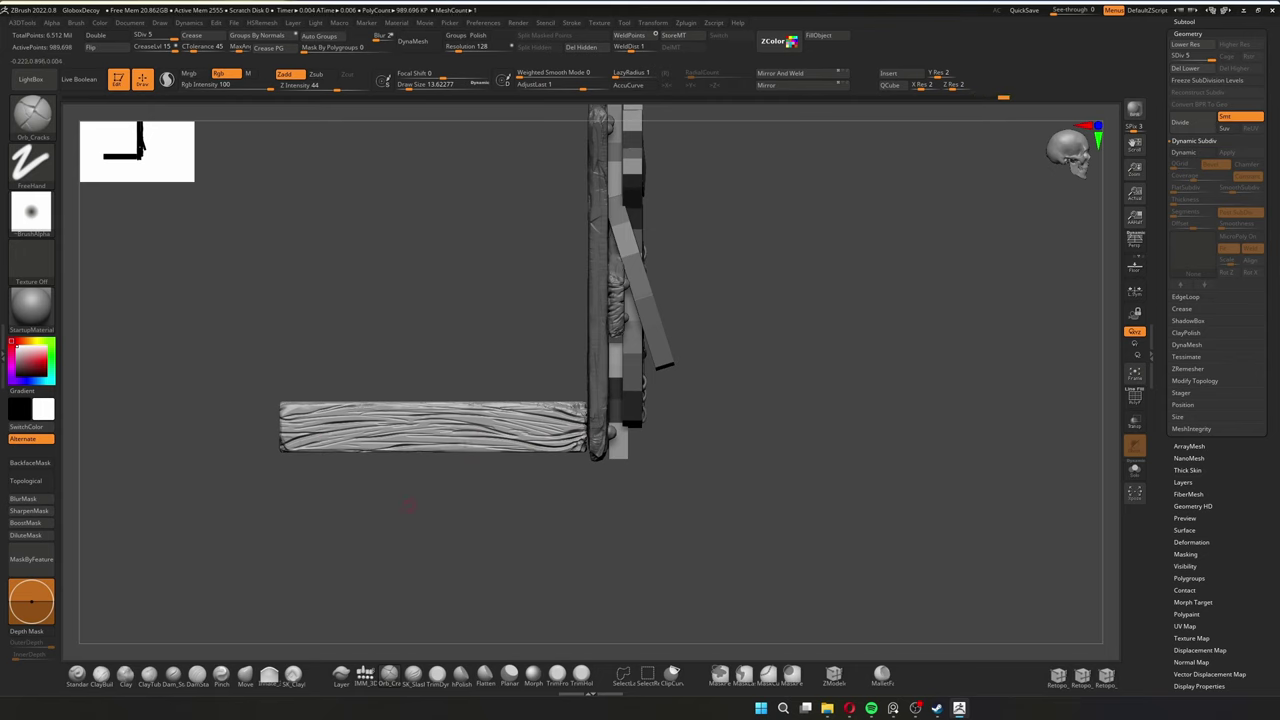
Switch to the MalletFast brush and enlarge its draw size
key("b")
key("m")
key("f")
key("bracketright")
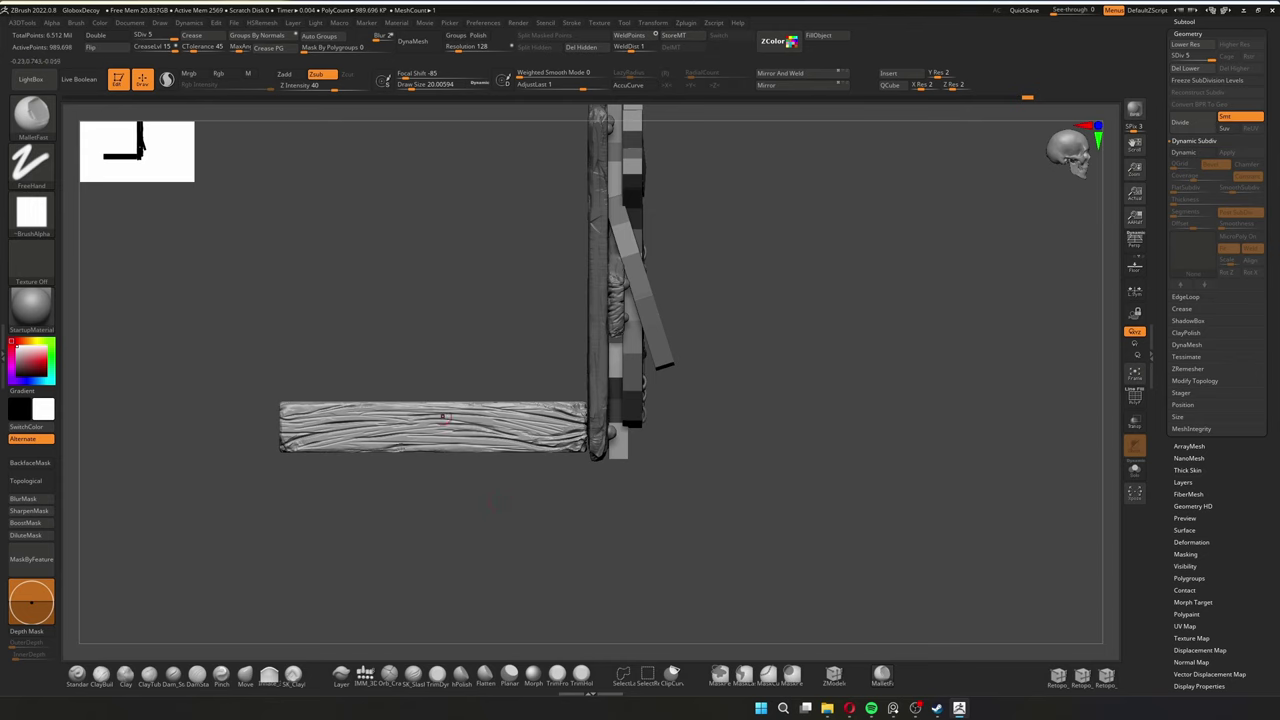
Snap to a side view and get Log1 ready to move with the Transpose gizmo
left_click_drag(490, 505, 400, 525, "shift")
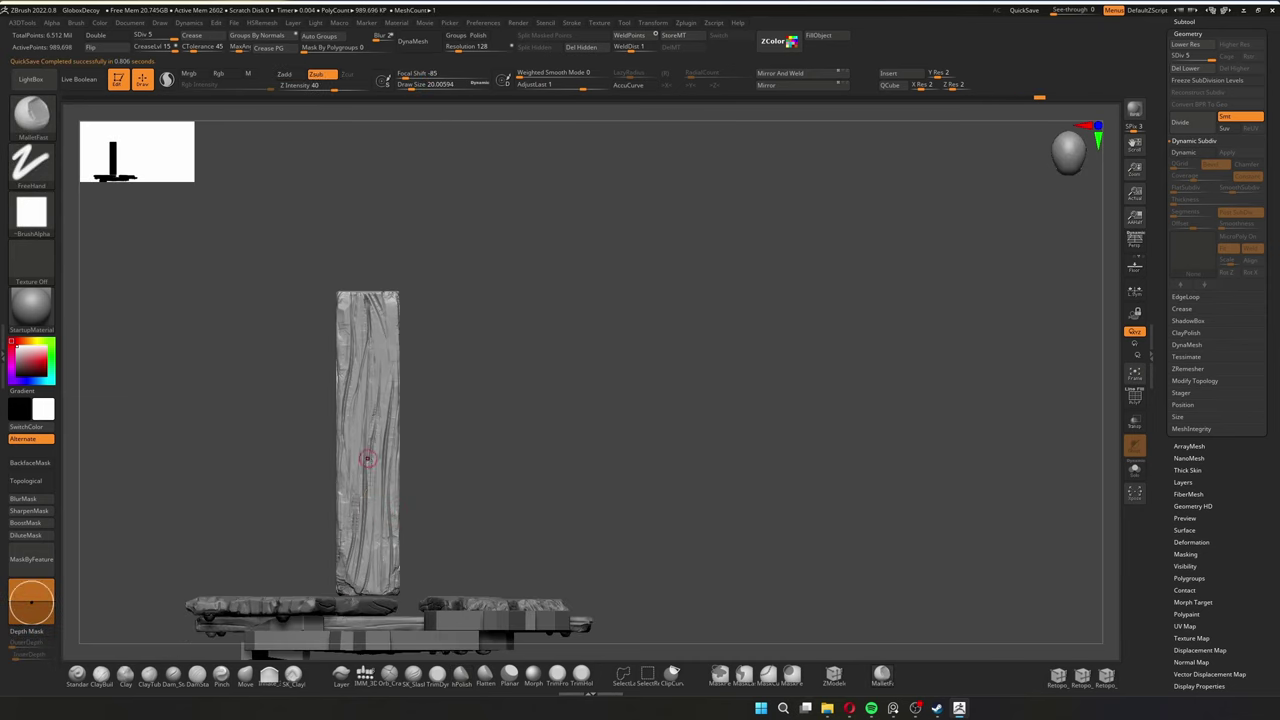
left_click(1186, 21)
key("w")
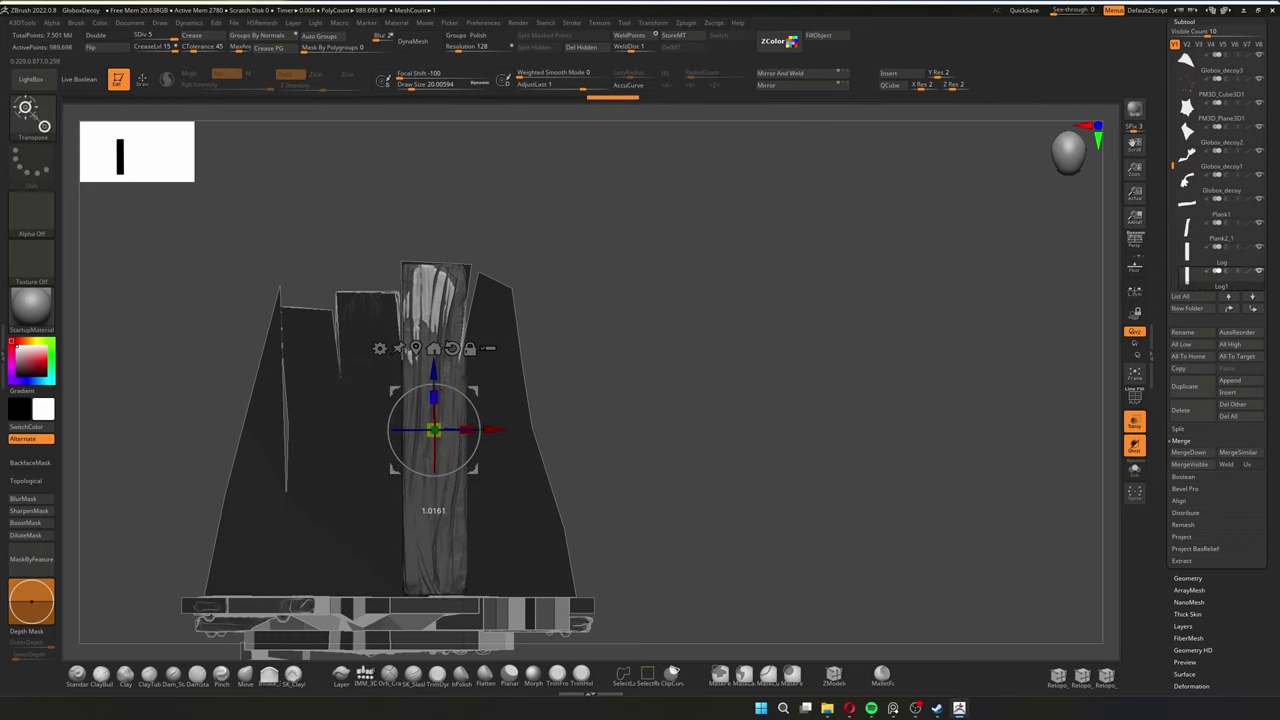
Ctrl-drag the Transpose gizmo to duplicate Log1 as Log2, shifted to the right
mouse_move(437, 440)
left_mouse_down("ctrl")
mouse_move(493, 430)
mouse_move(536, 446)
mouse_move(311, 452)
mouse_move(251, 471)
mouse_move(250, 490)
left_mouse_up("ctrl")
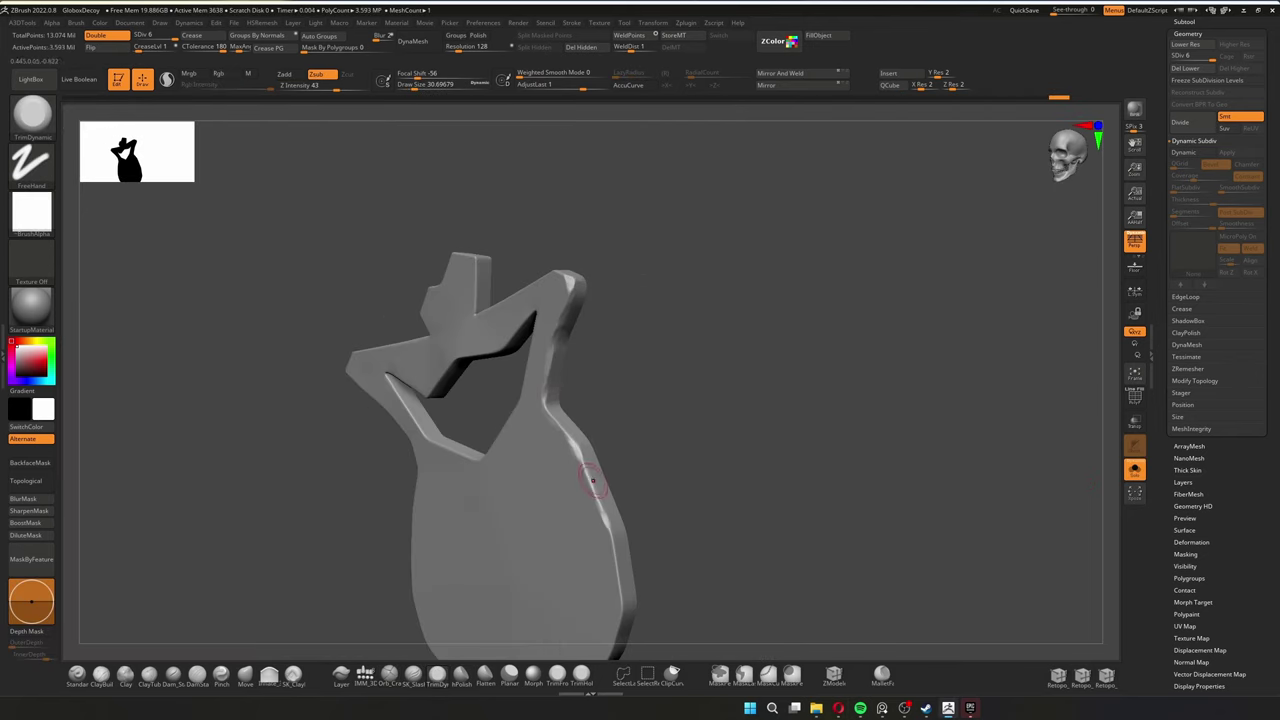
Chip the bag body's edges with MalletFast from several angles, then show all subtools
mouse_move(592, 480)
right_mouse_down()
mouse_move(760, 262)
mouse_move(935, 200)
mouse_move(848, 397)
mouse_move(755, 270)
mouse_move(871, 434)
mouse_move(851, 243)
mouse_move(871, 286)
mouse_move(885, 280)
mouse_move(592, 304)
mouse_move(776, 327)
right_mouse_up()
key("b")
key("m")
key("f")
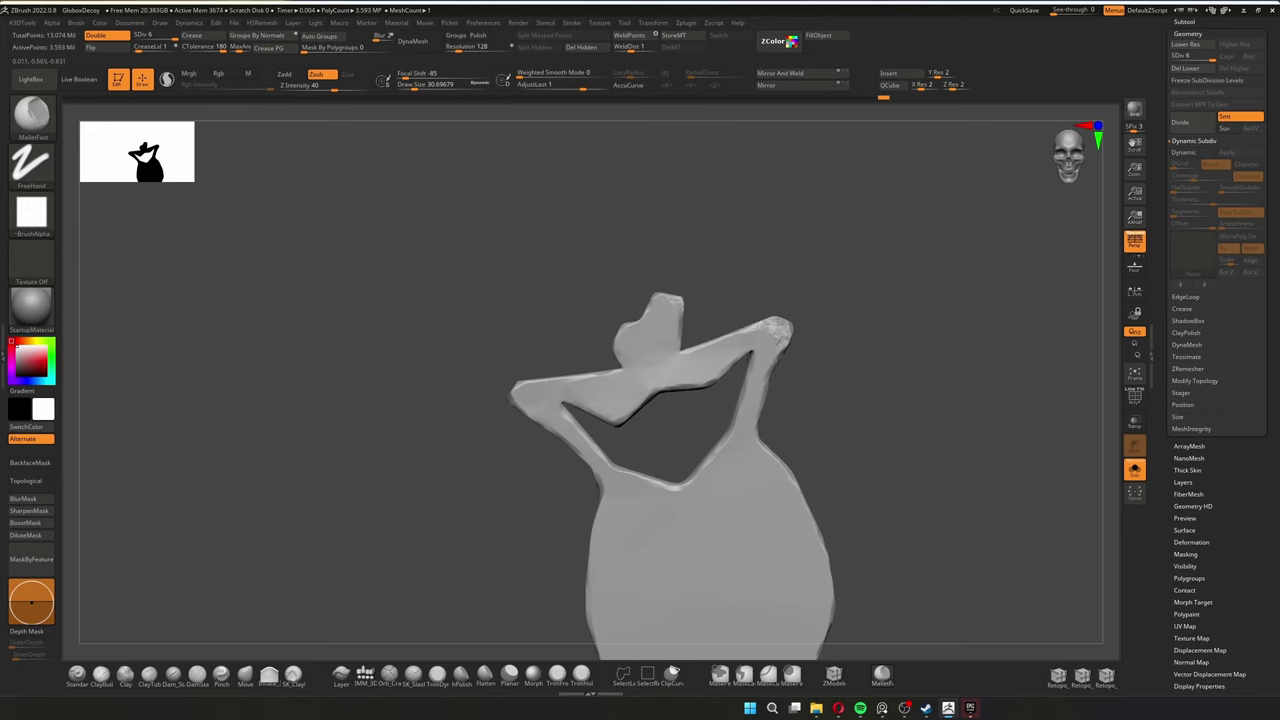
mouse_move(706, 377)
right_mouse_down()
mouse_move(709, 443)
mouse_move(1012, 297)
mouse_move(780, 300)
right_mouse_up()
right_click_drag(538, 372, 584, 397, "alt")
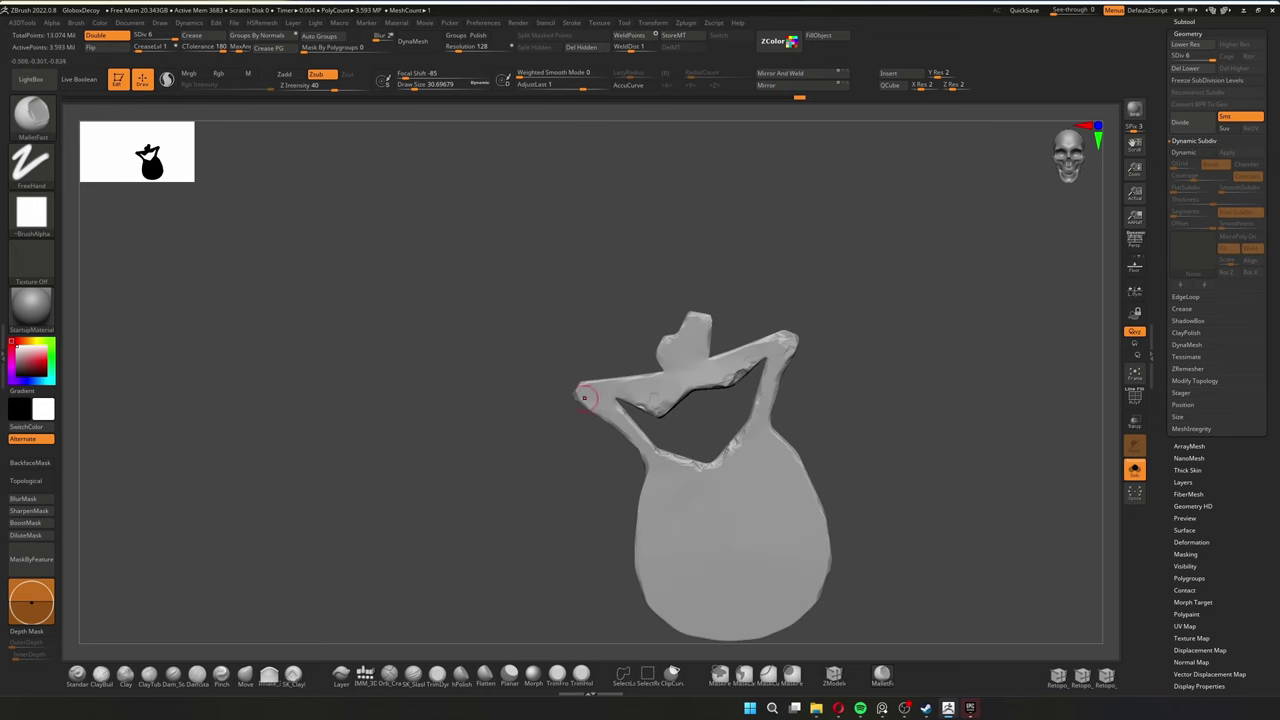
mouse_move(848, 580)
right_mouse_down()
mouse_move(727, 552)
mouse_move(804, 381)
right_mouse_up()
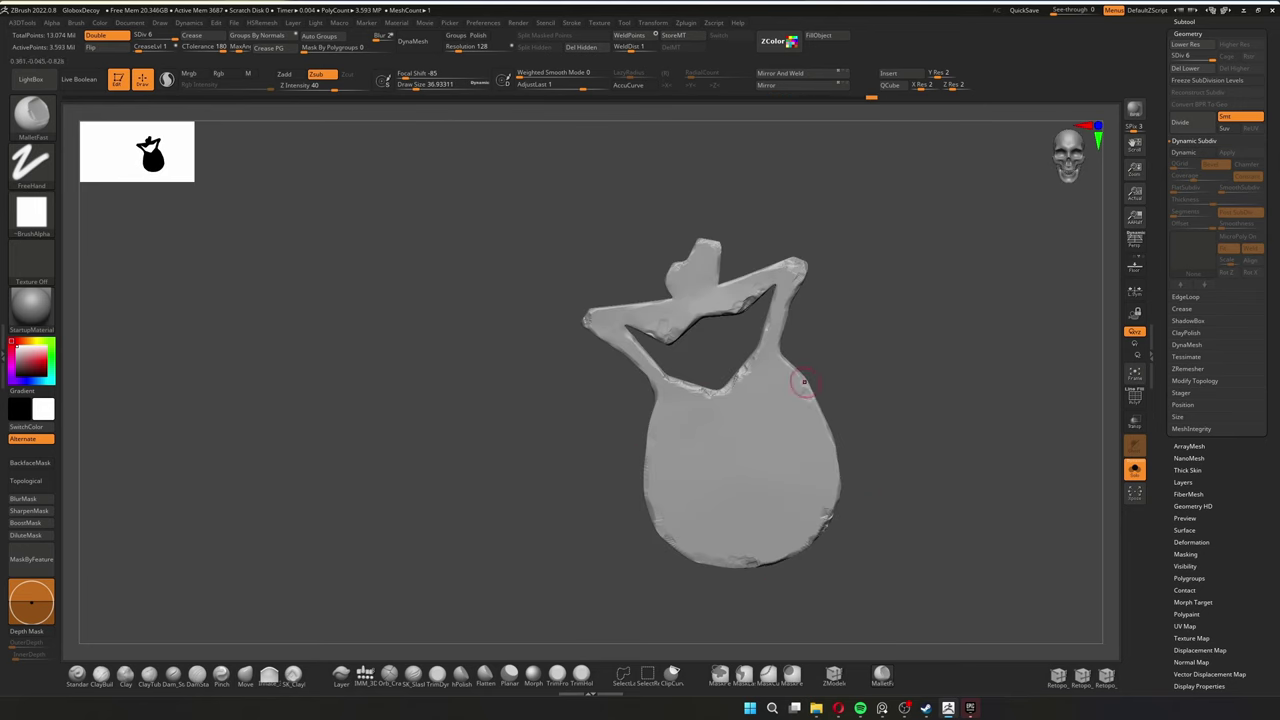
key("shift+ctrl+s")
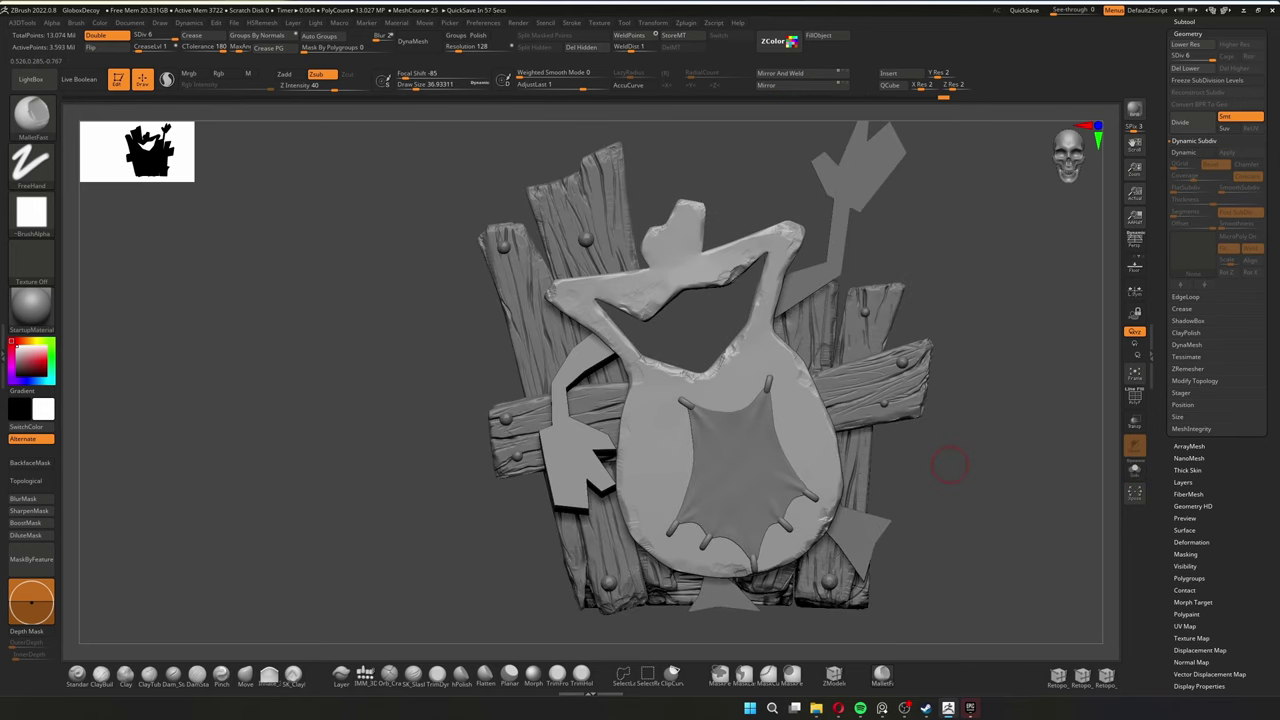
Switch to the crack brush and toggle Solo repeatedly to compare the bag with the whole decoy
left_click(389, 673)
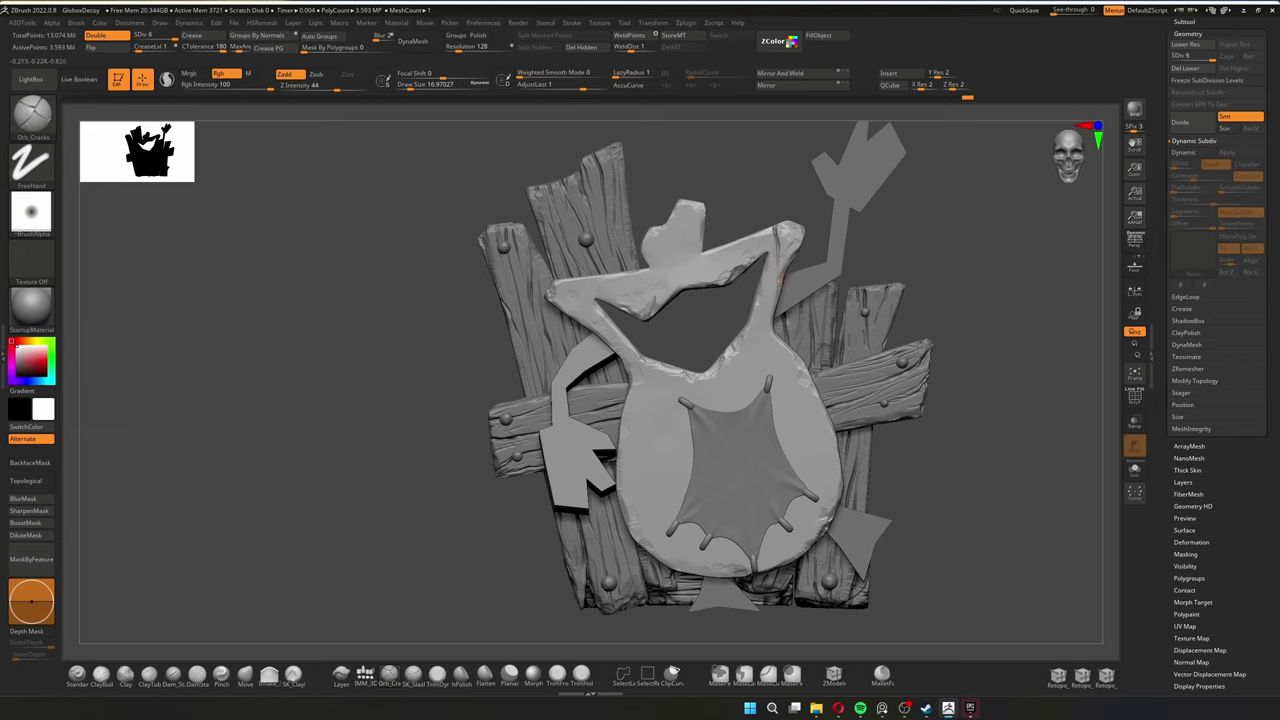
key("shift+ctrl+s")
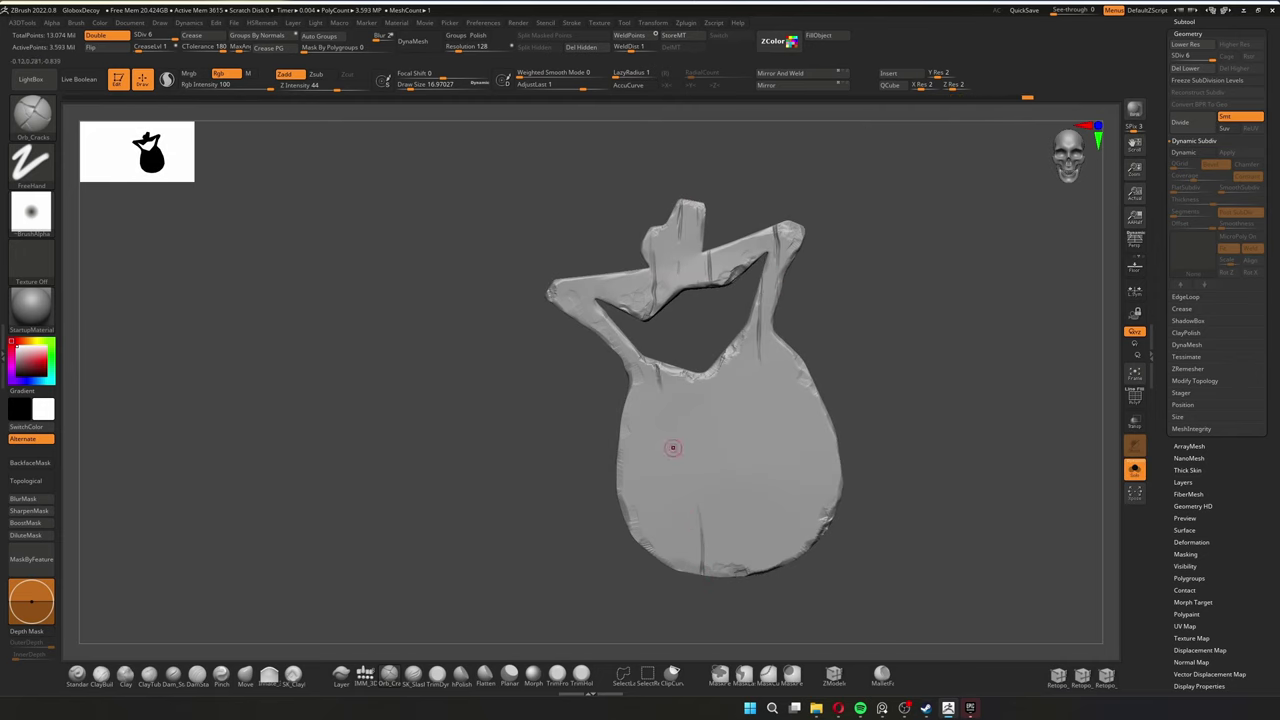
key("shift+ctrl+s")
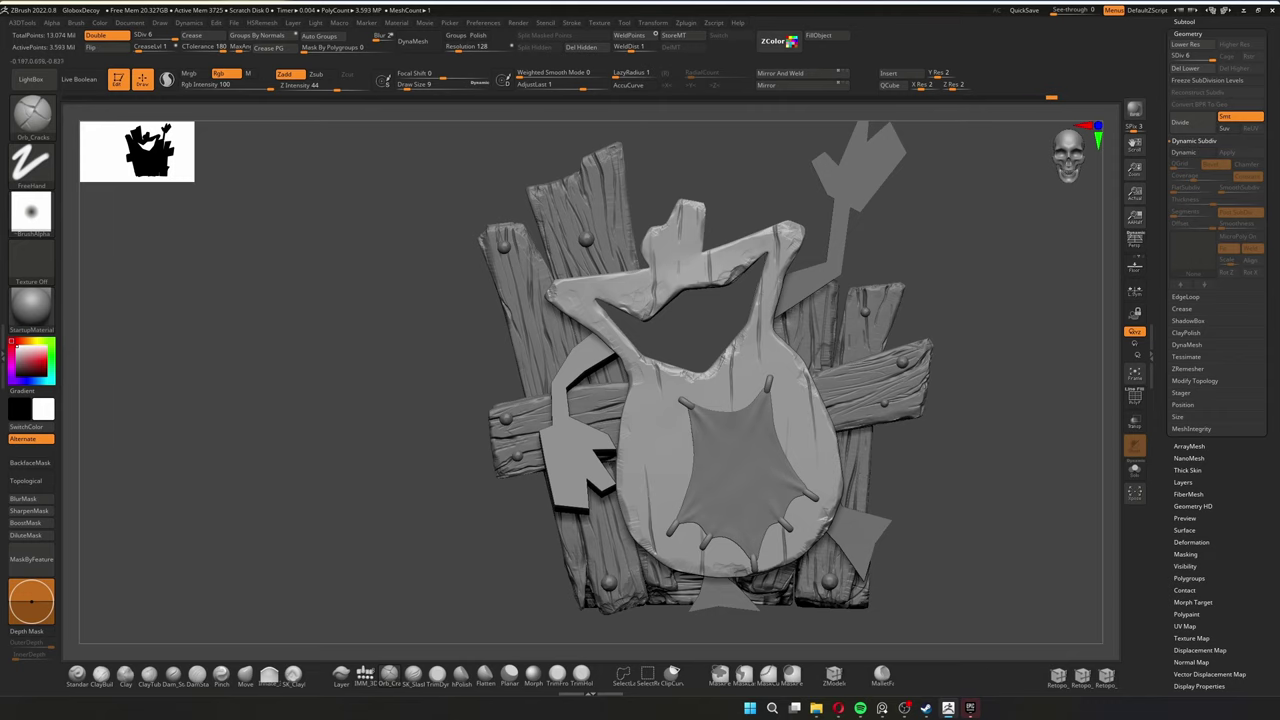
key("shift+ctrl+s")
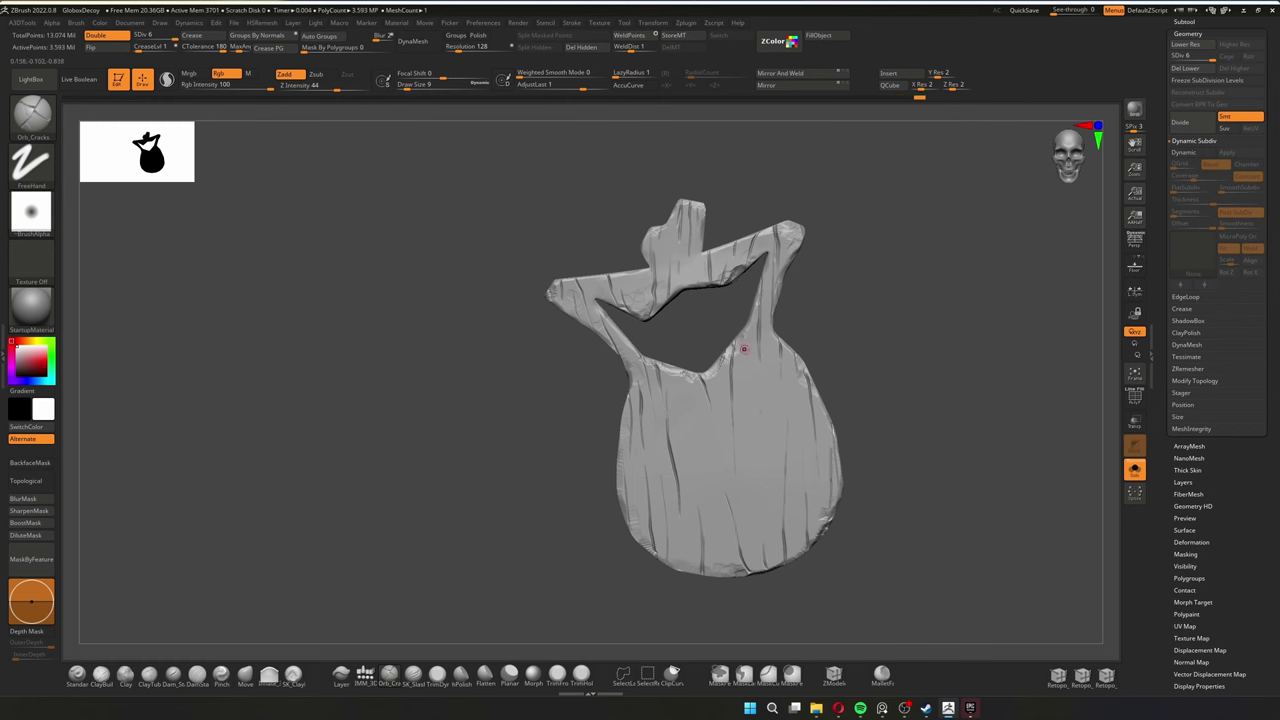
key("shift+ctrl+s")
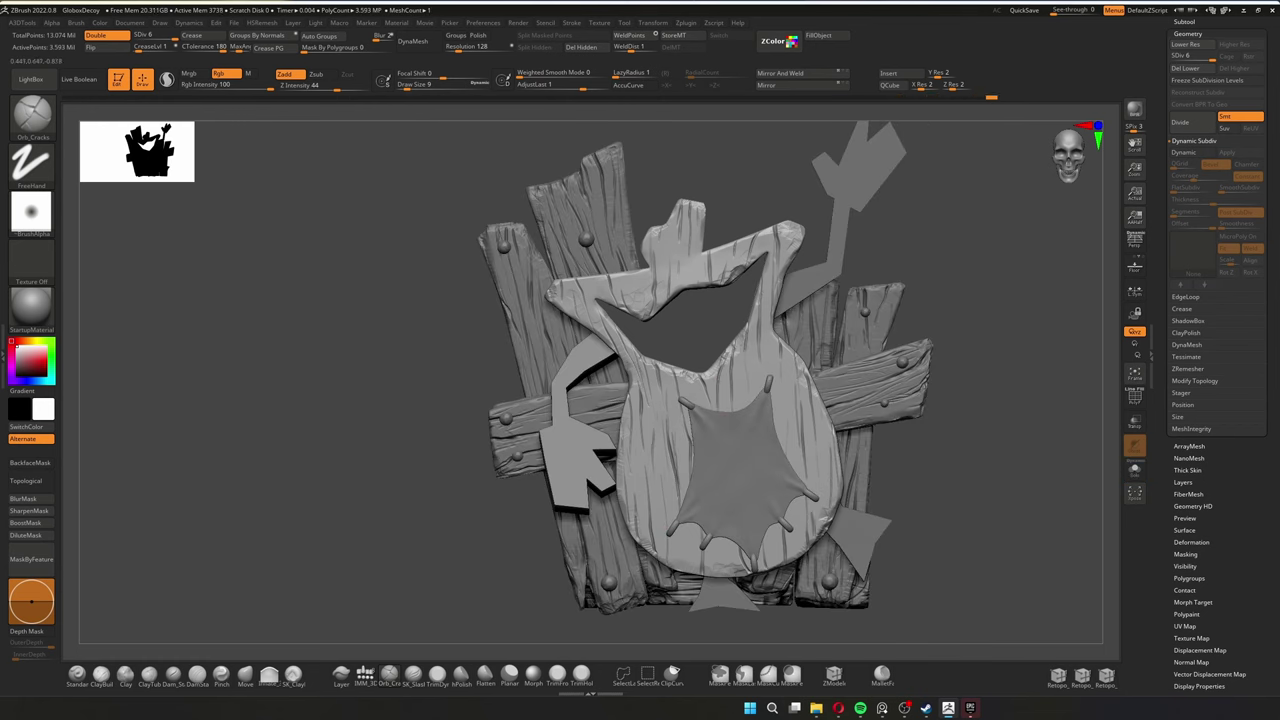
key("ctrl+shift+s")
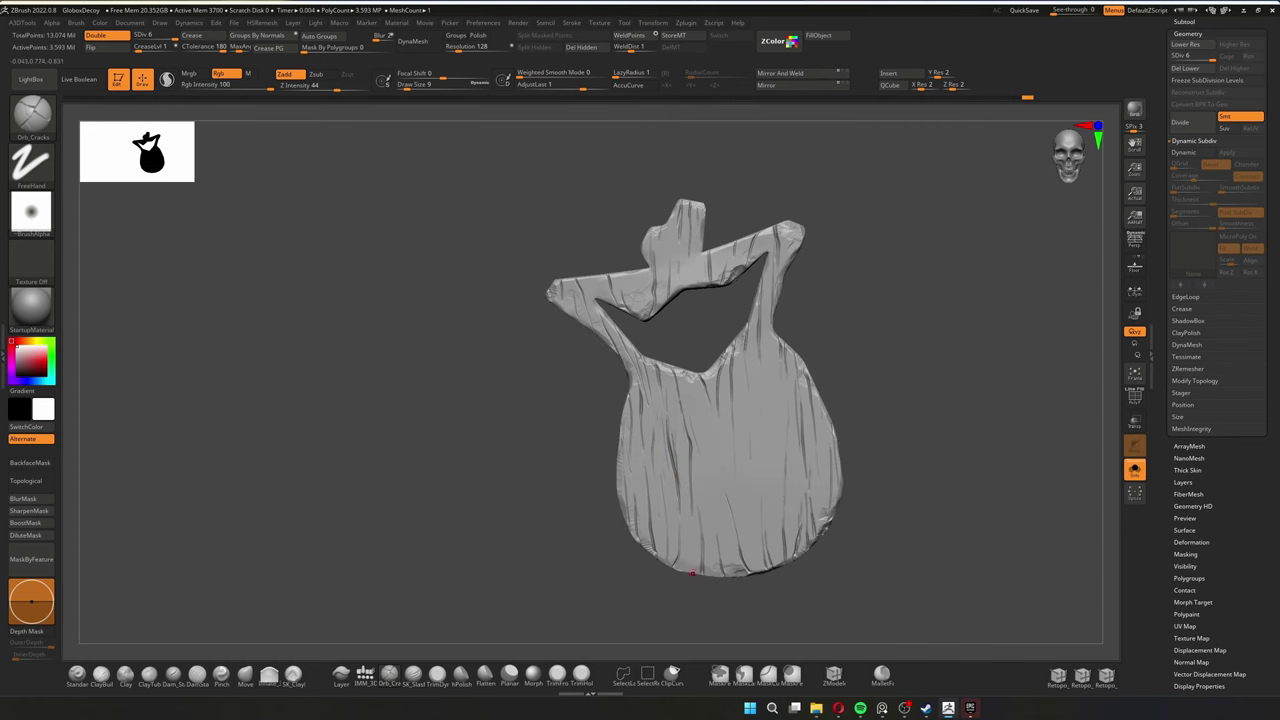
key("ctrl+shift+s")
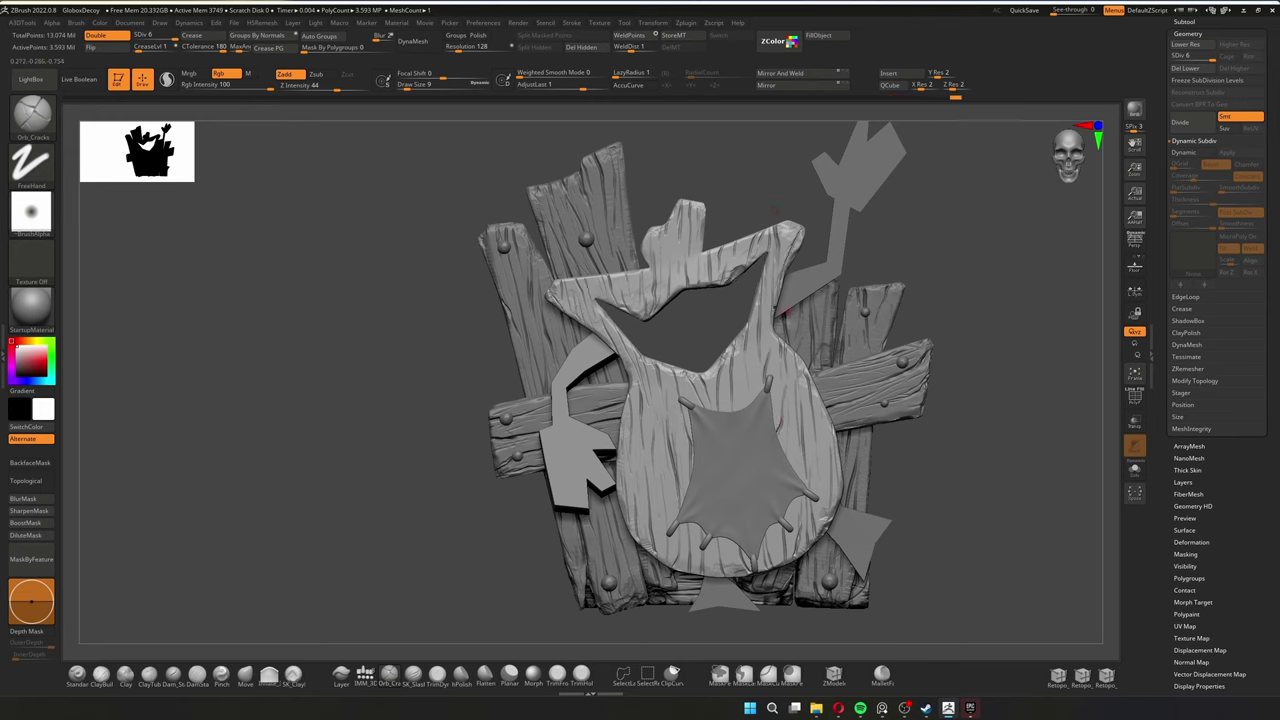
key("shift+alt+s")
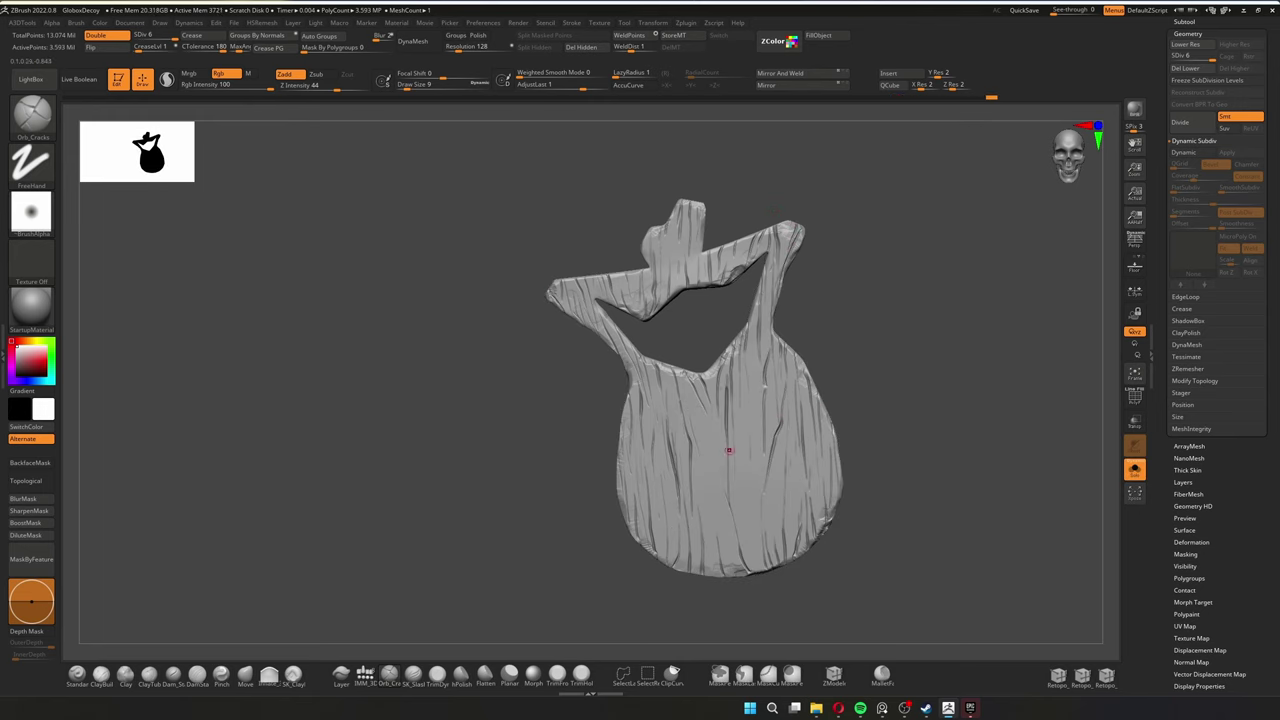
key("shift+alt+s")
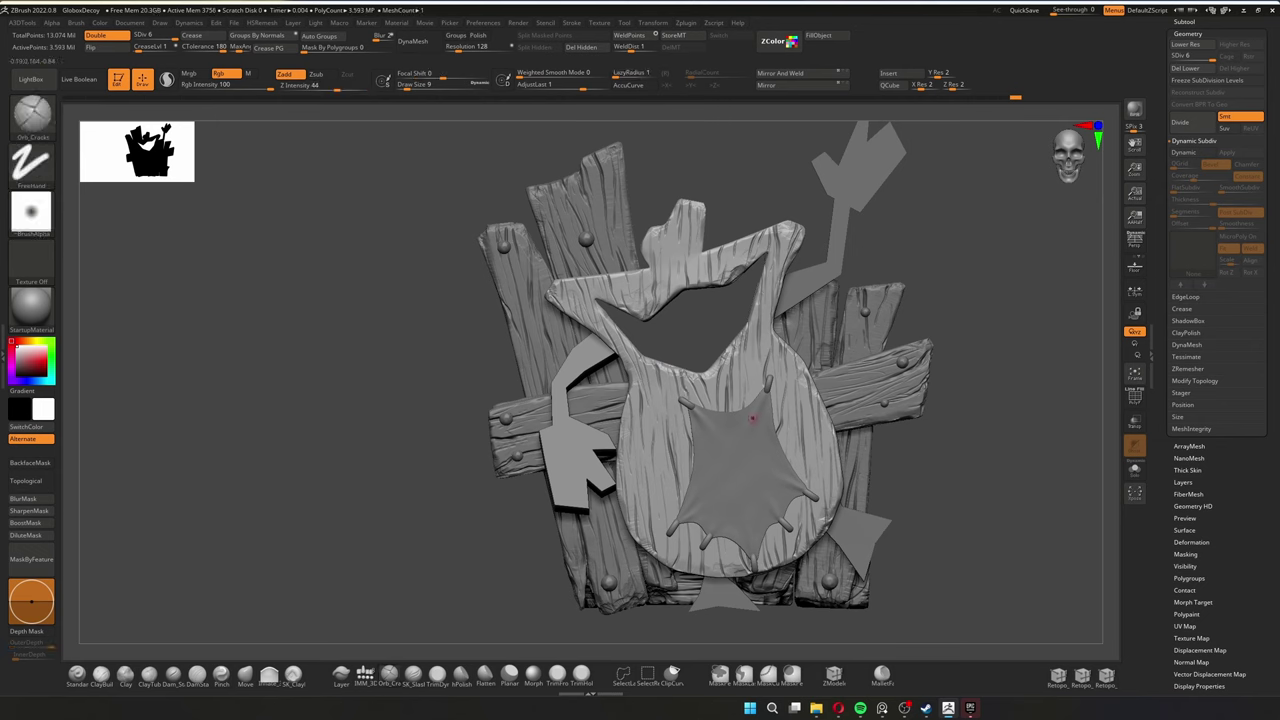
key("shift+alt+s")
key("shift+alt+s")
key("shift+alt+s")
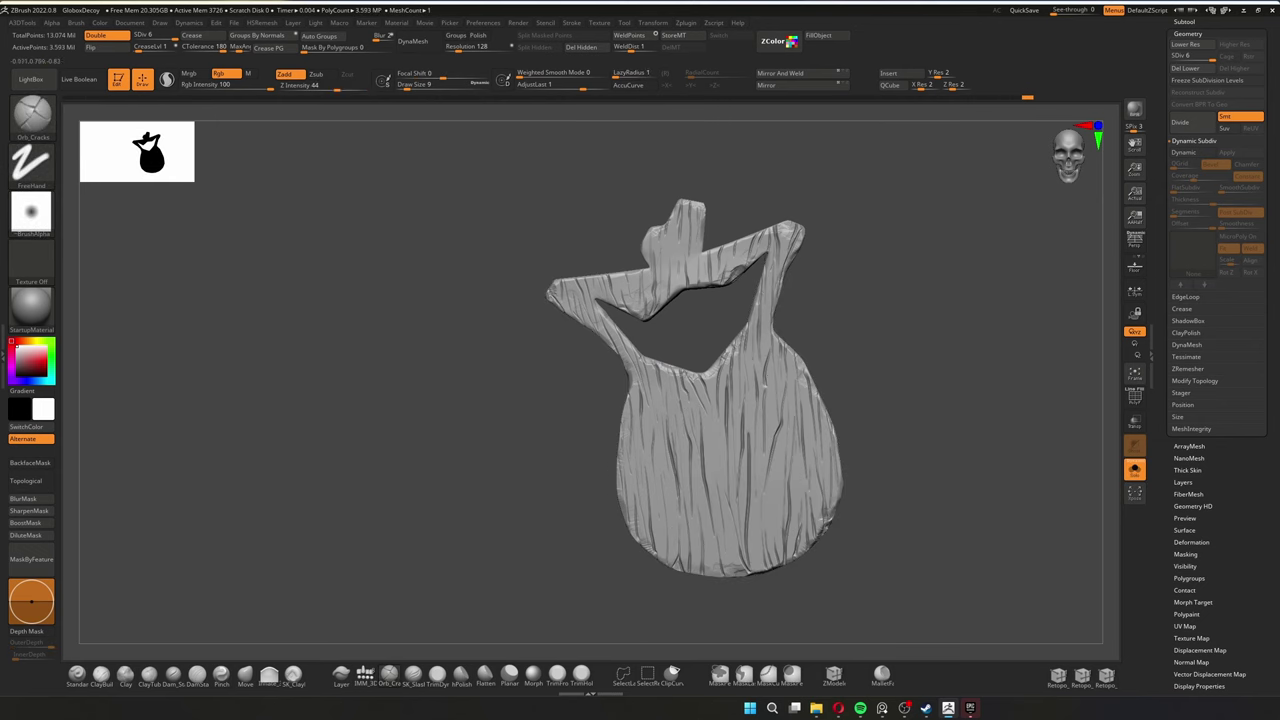
With all pieces shown, reshape the bag's top tip and ZRemesh the left arrow piece
key("shift+alt+s")
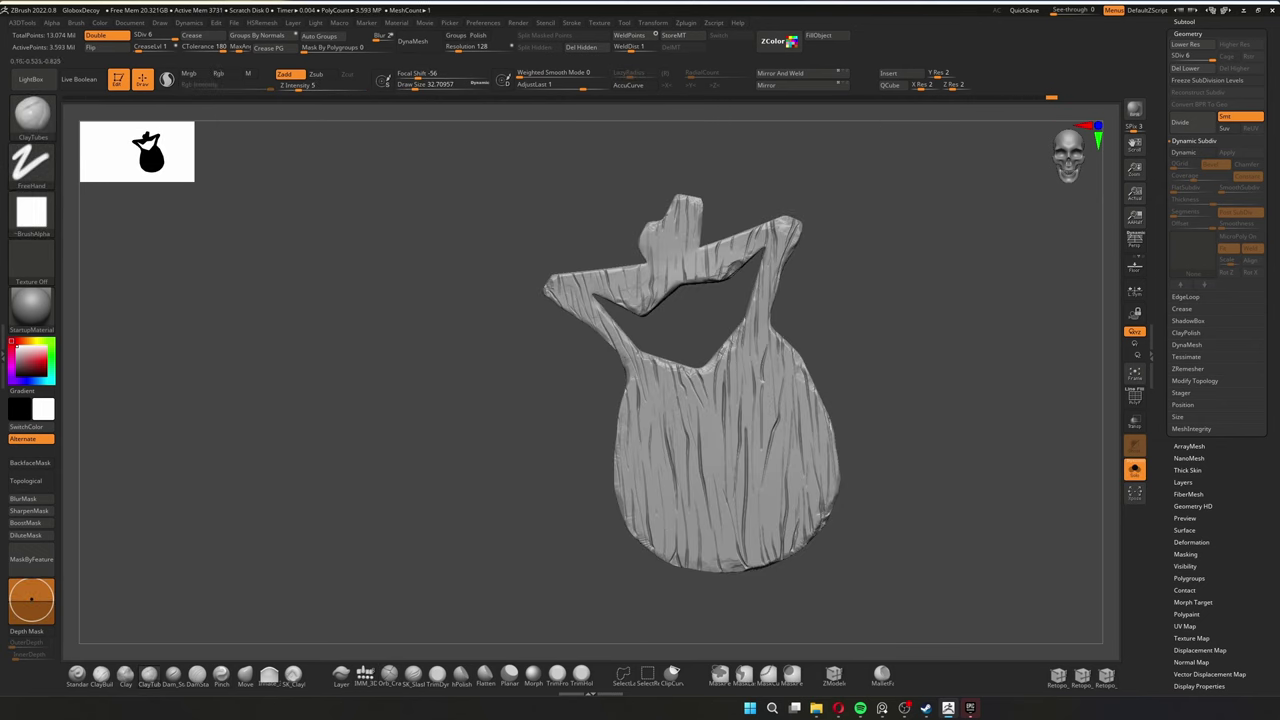
key("shift+alt+s")
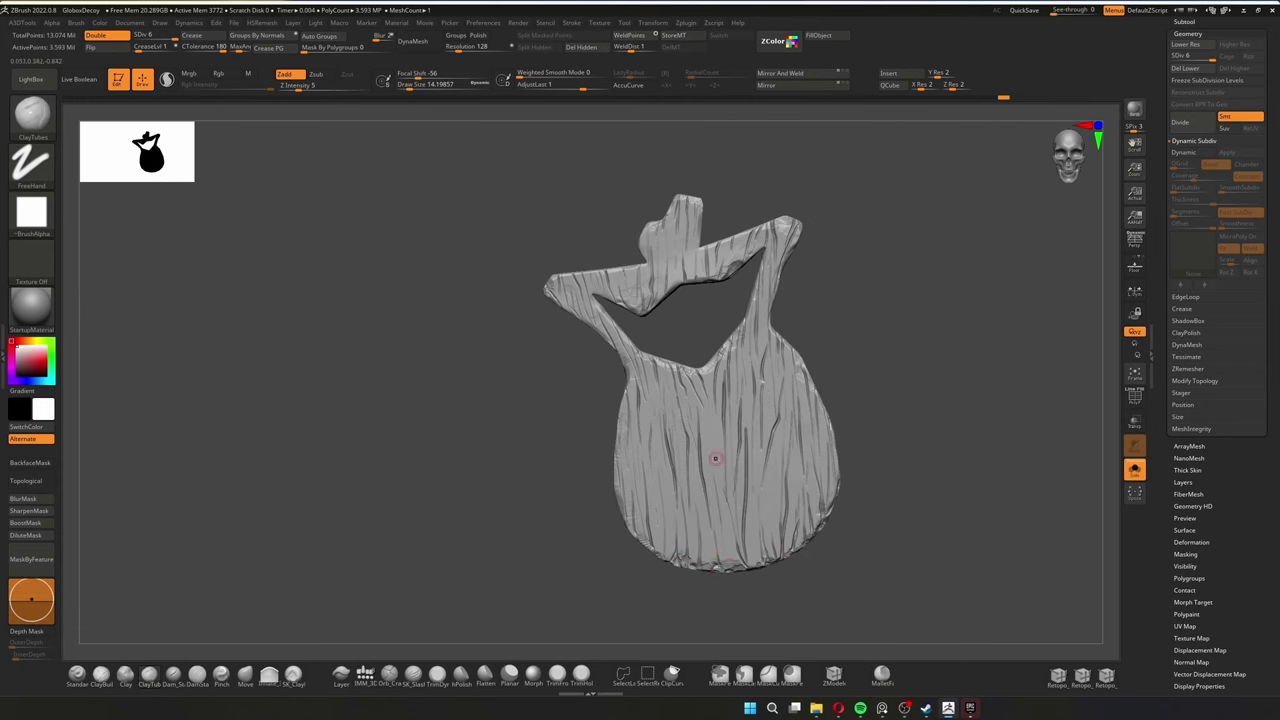
key("shift+alt+s")
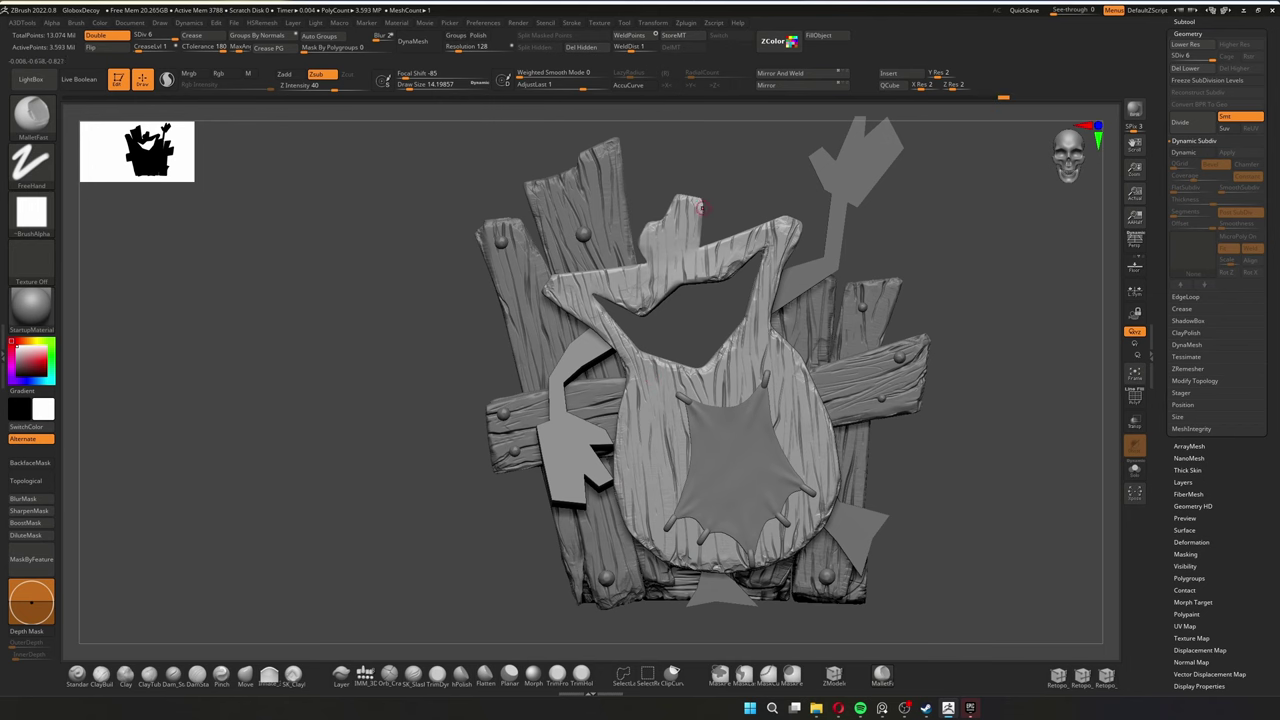
left_click_drag(702, 207, 661, 219)
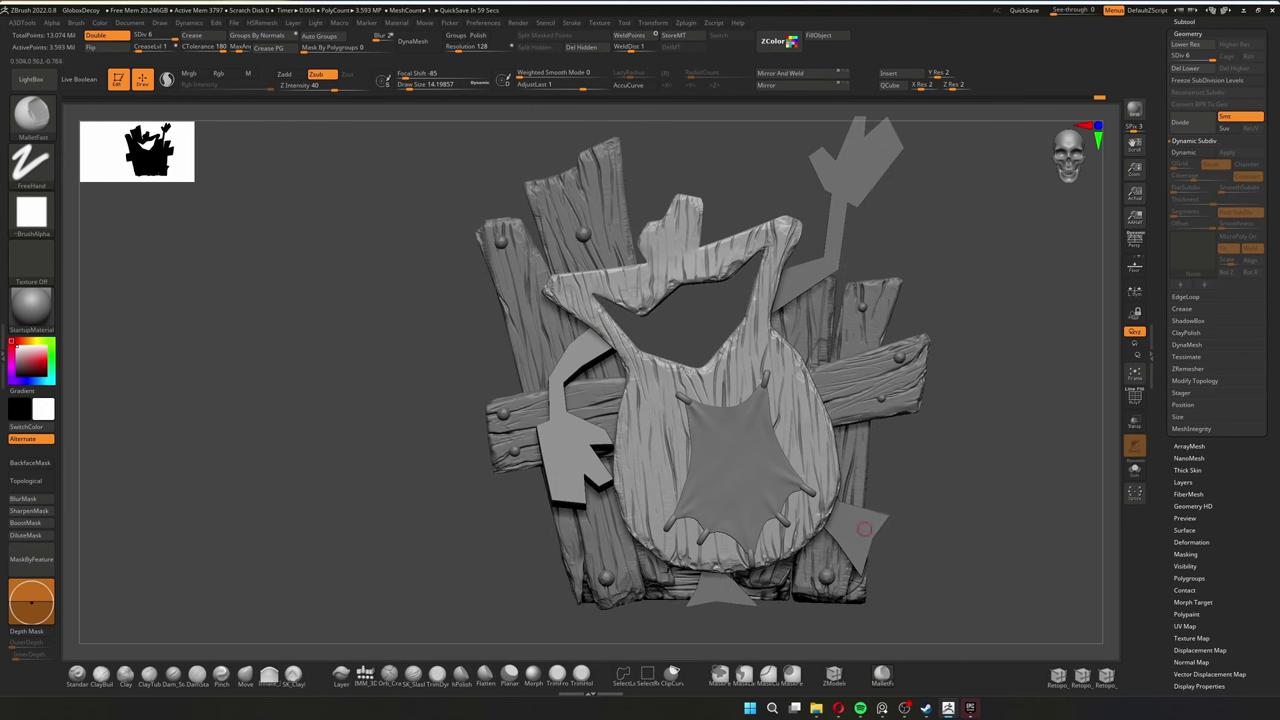
key("space")
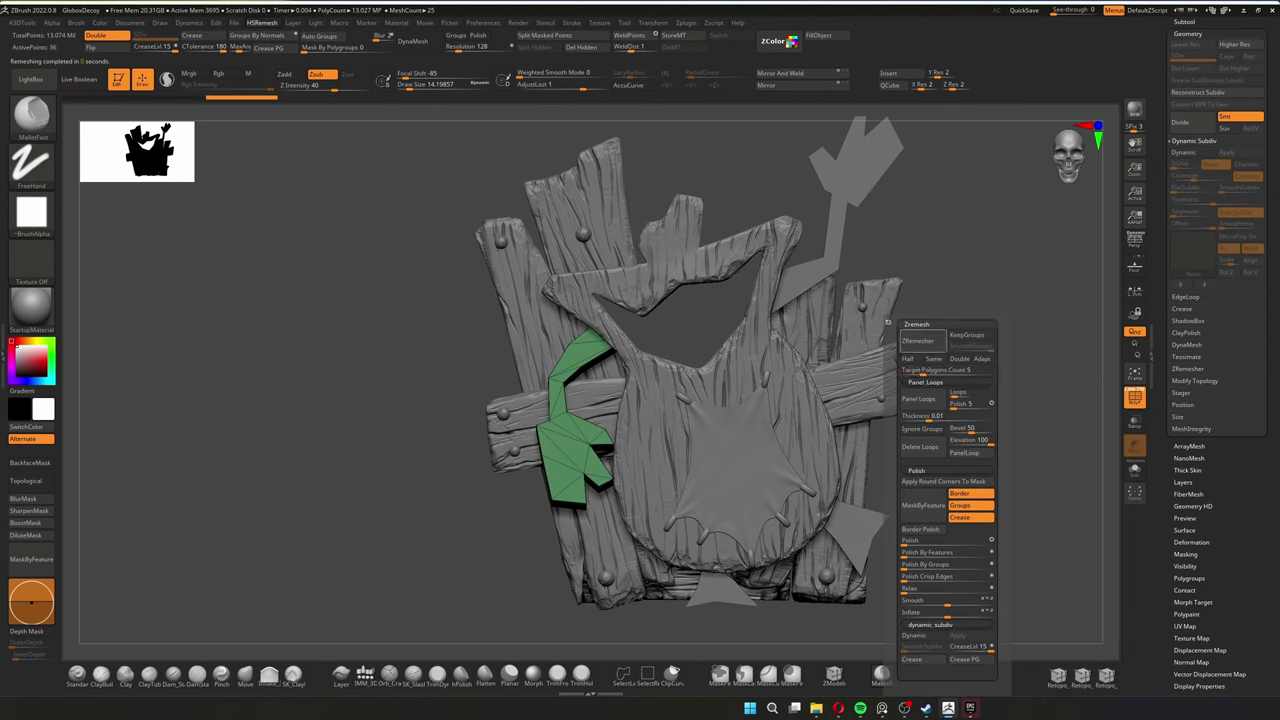
Undo the arrow piece's remesh, carve a crack into it, and inspect it in Solo
left_click_drag(887, 322, 1026, 400)
key("ctrl+z")
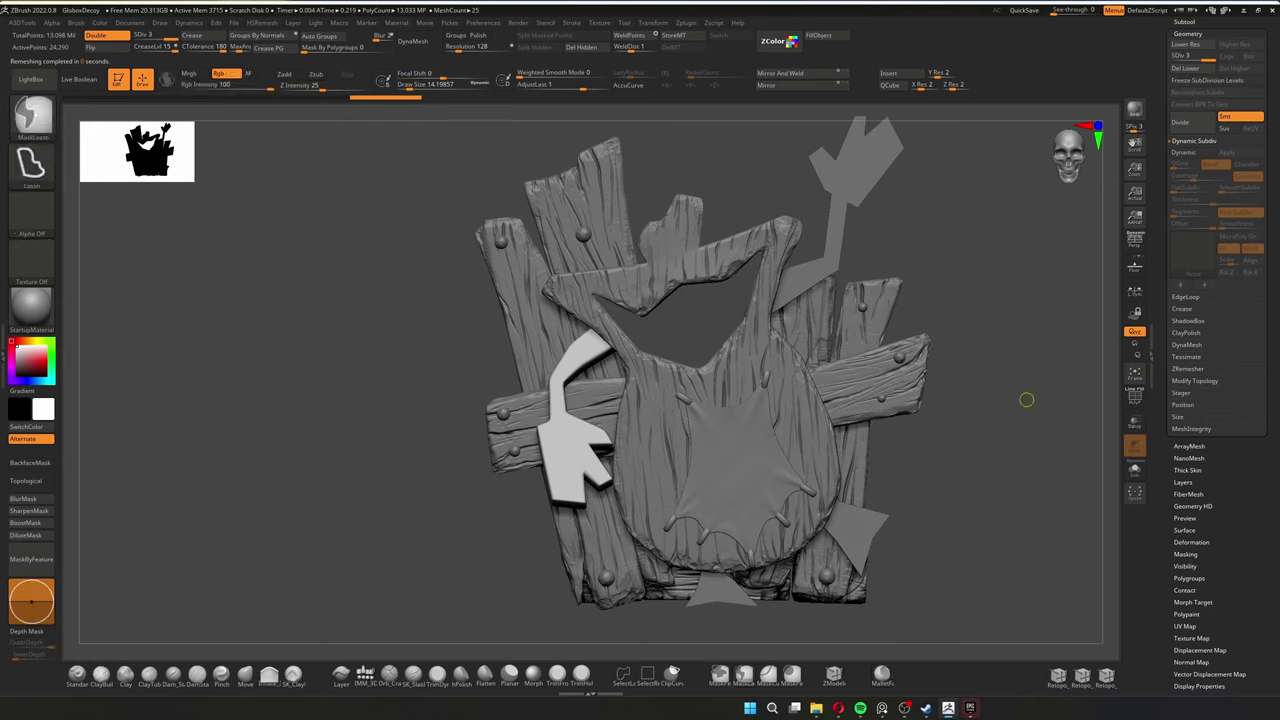
left_click_drag(586, 429, 620, 525)
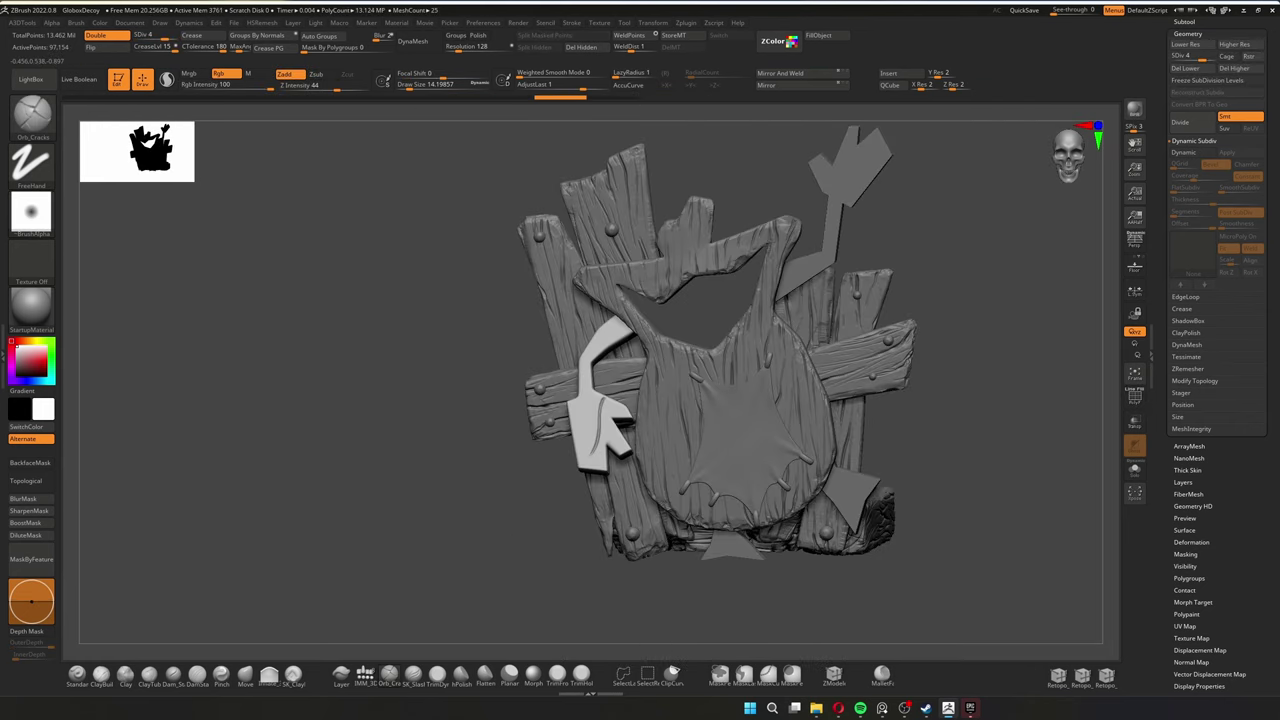
mouse_move(614, 309)
right_mouse_down()
mouse_move(652, 483)
mouse_move(822, 355)
right_mouse_up()
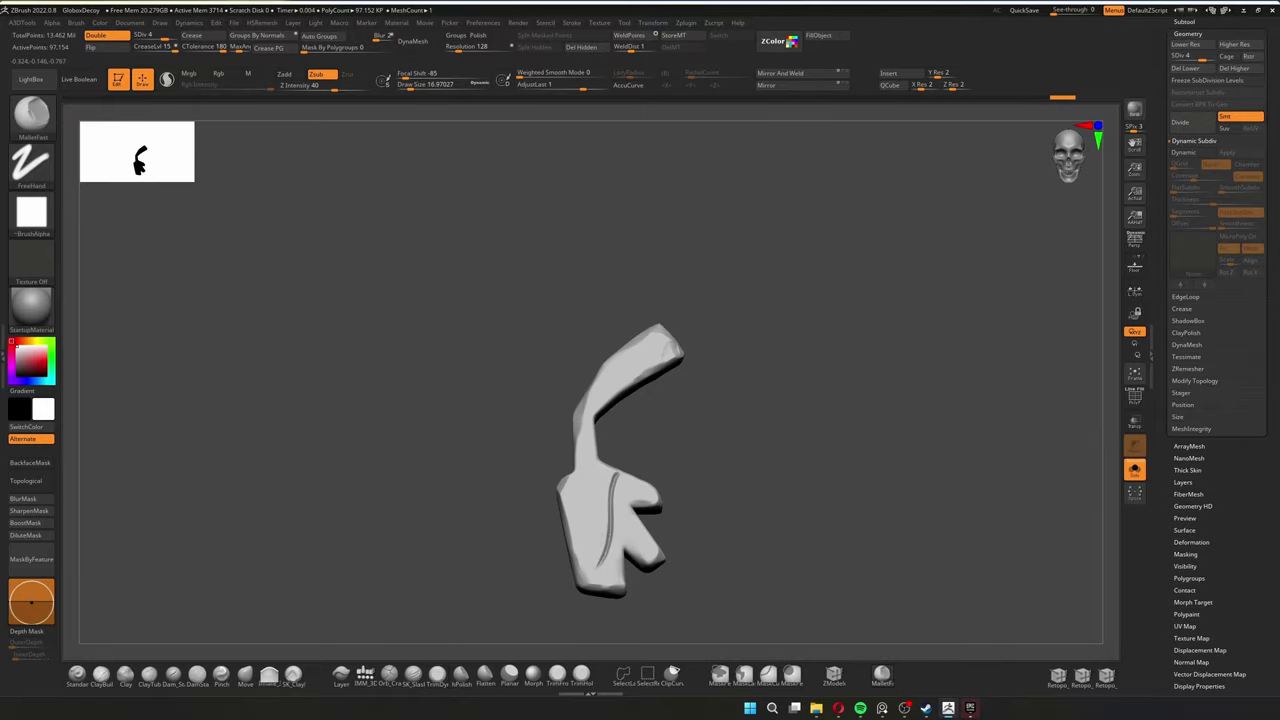
mouse_move(643, 339)
right_mouse_down()
mouse_move(575, 390)
mouse_move(610, 370)
right_mouse_up()
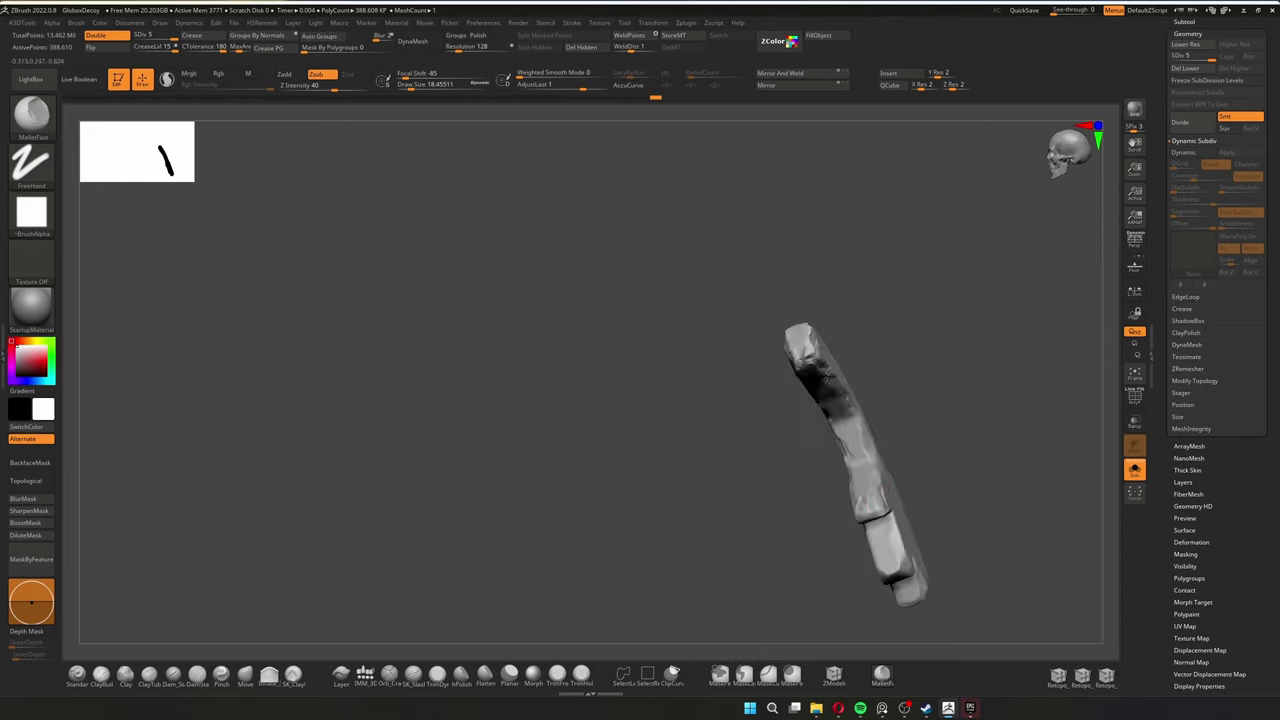
right_click_drag(872, 567, 760, 600)
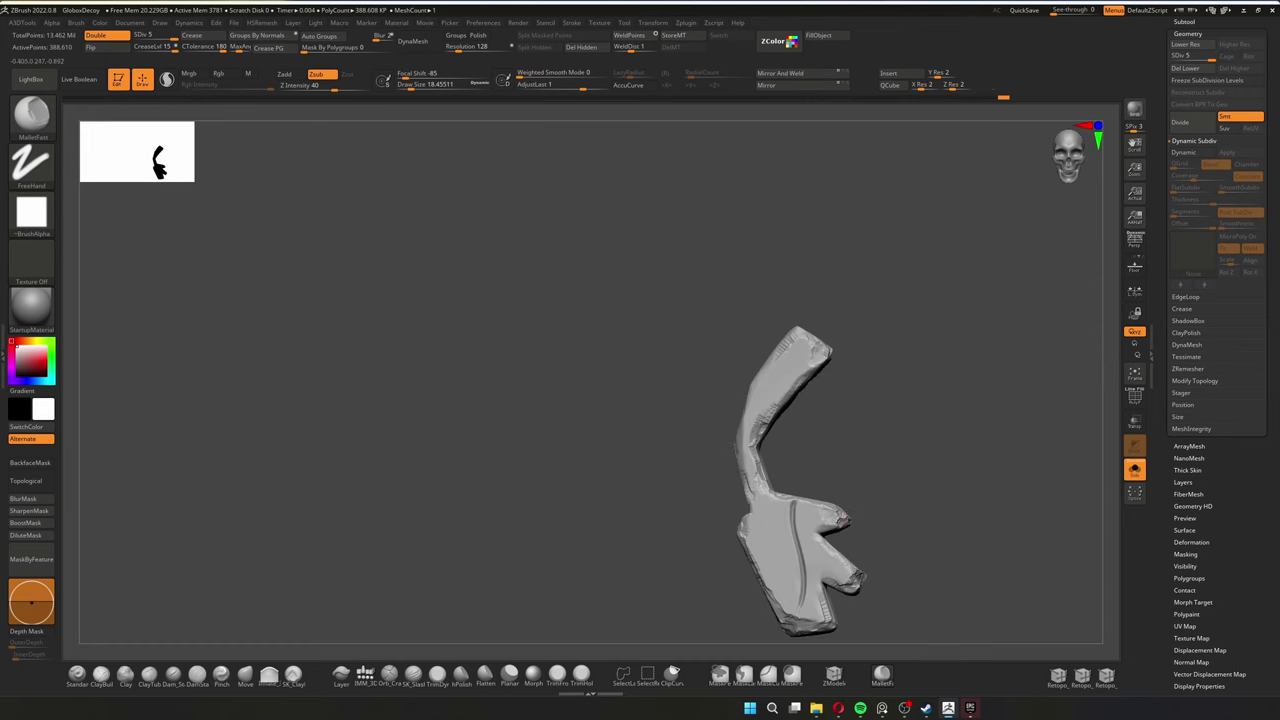
right_click_drag(720, 462, 914, 540)
Return to the crack brush and frame the whole wooden sign in view
key("b")
key("shift+s")
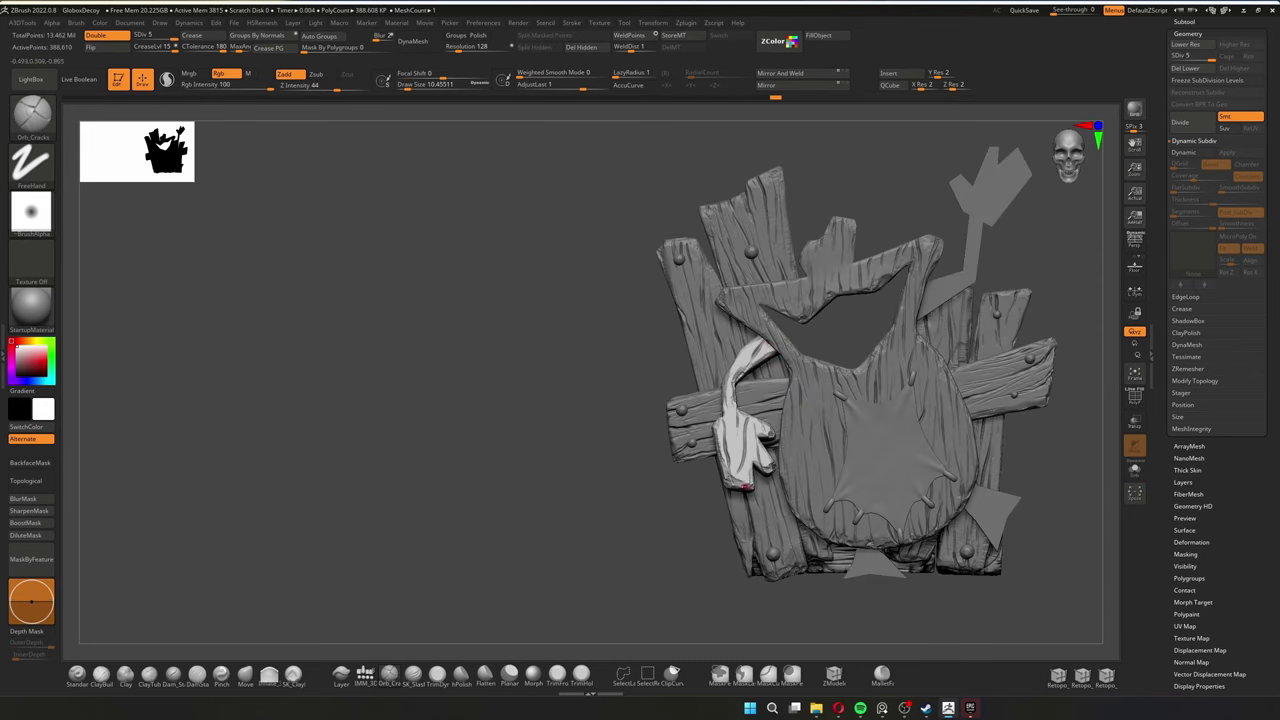
scroll(734, 423, "up", 3)
key("f")
key("shift+s")
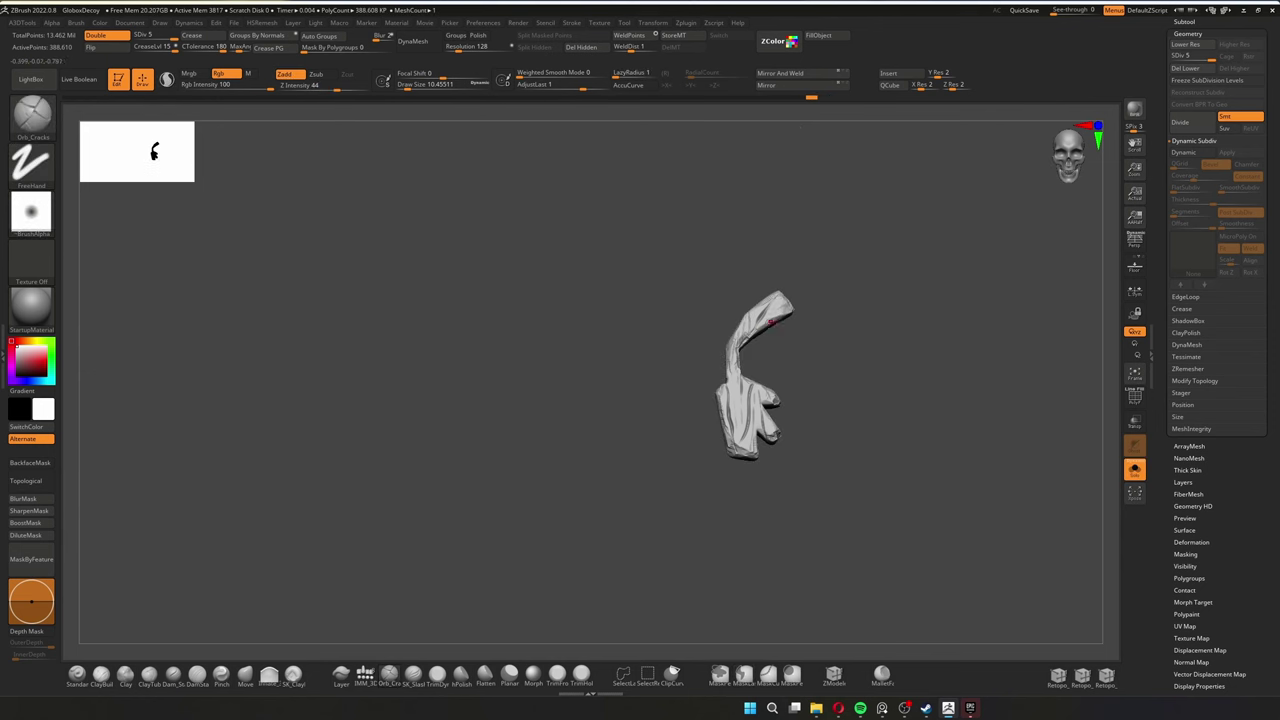
key("shift+s")
right_click_drag(560, 470, 670, 488)
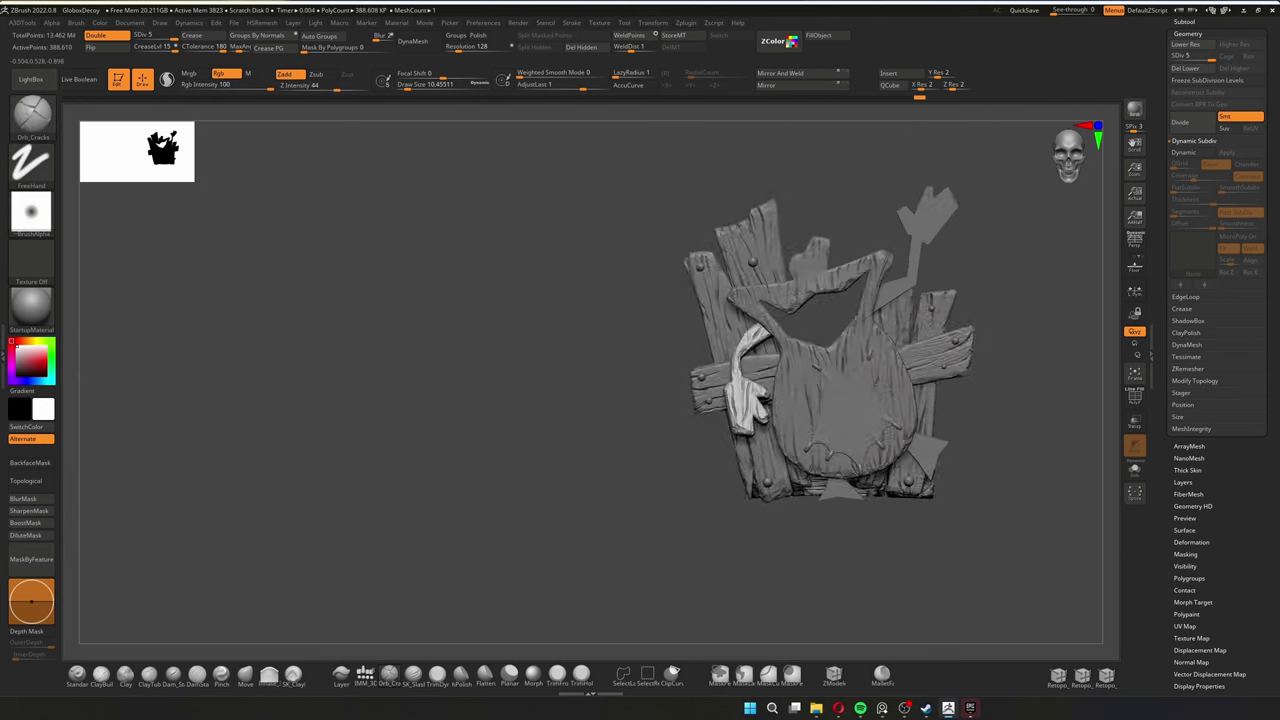
Switch from ClayTubes back to Orb_Cracks, then ready Transpose and a side view
key("b")
key("c")
key("t")
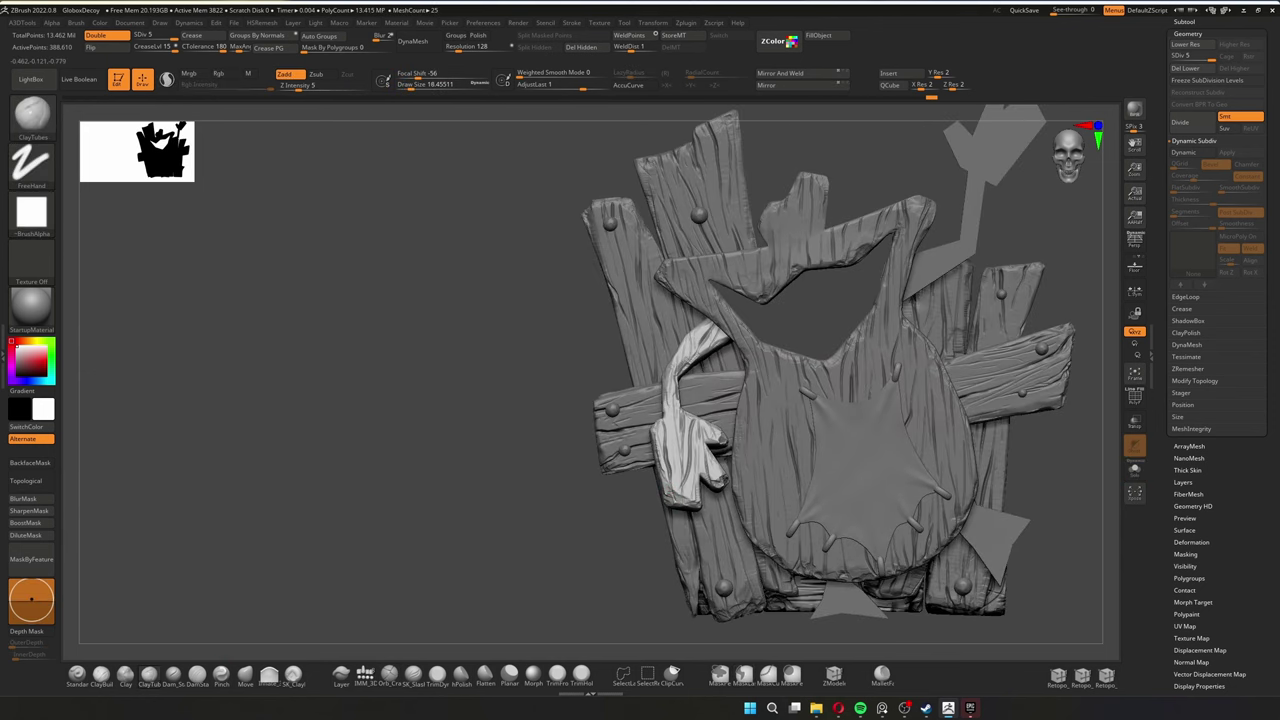
key("b")
key("o")
key("c")
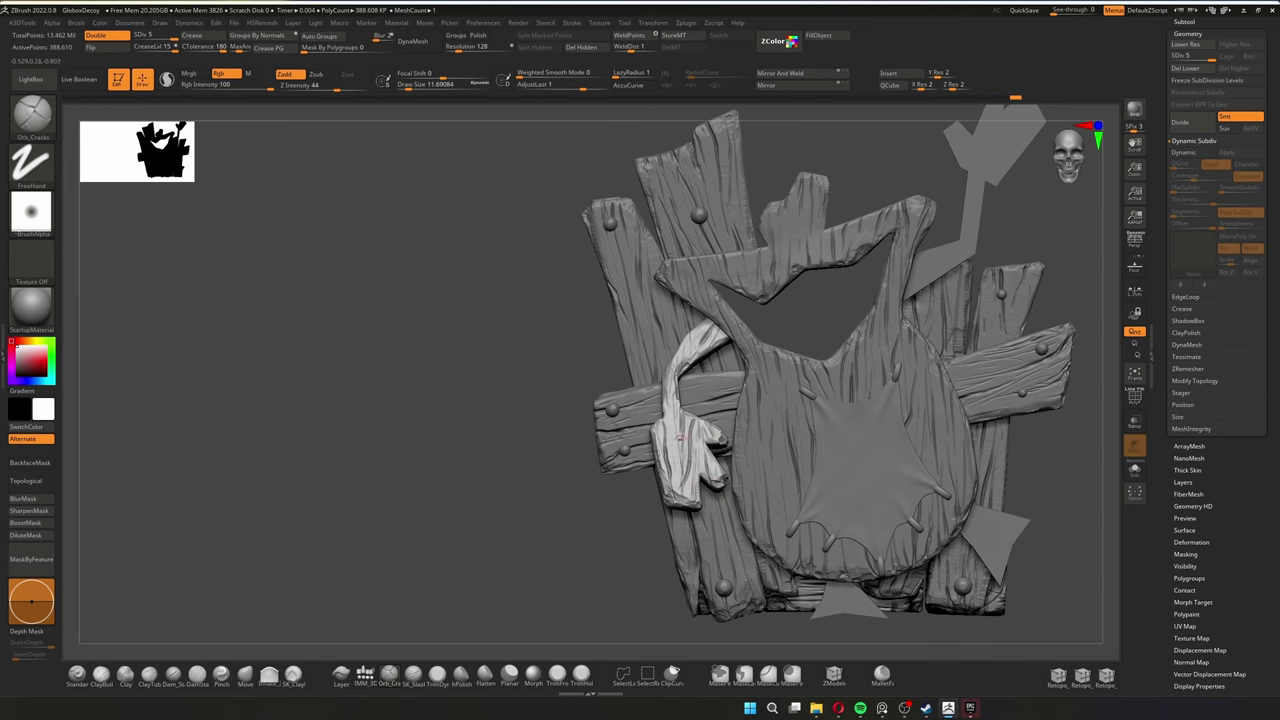
right_click_drag(578, 424, 660, 430)
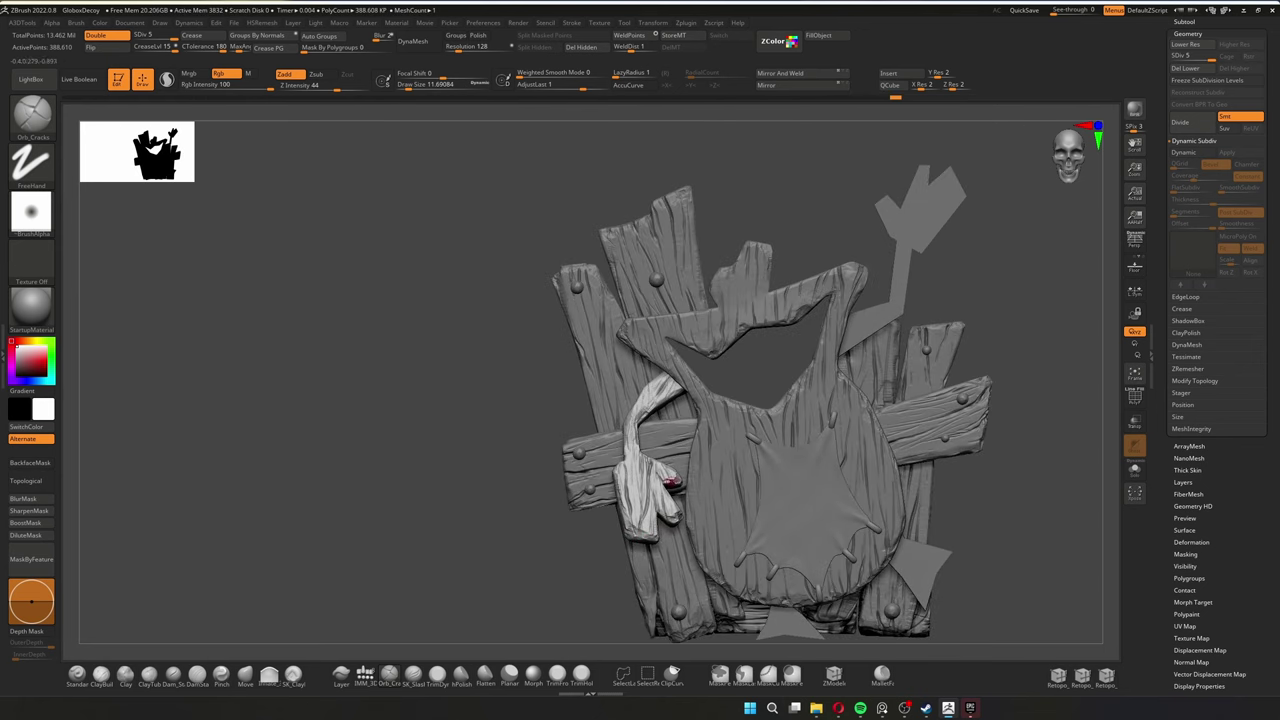
key("w")
mouse_move(884, 352)
right_mouse_down("shift")
mouse_move(960, 352)
mouse_move(880, 345)
mouse_move(893, 300)
right_mouse_up("shift")
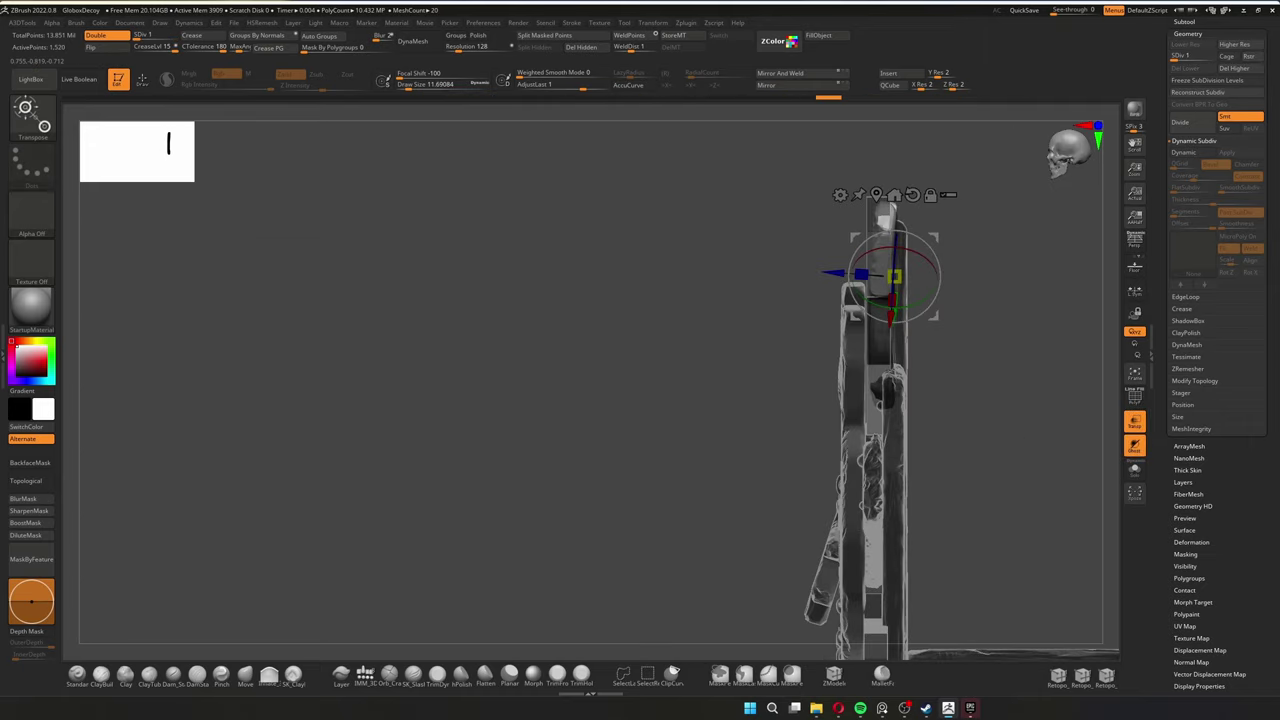
Select the Globox_decoy1 piece and orbit toward the lower part of the sign
key("q")
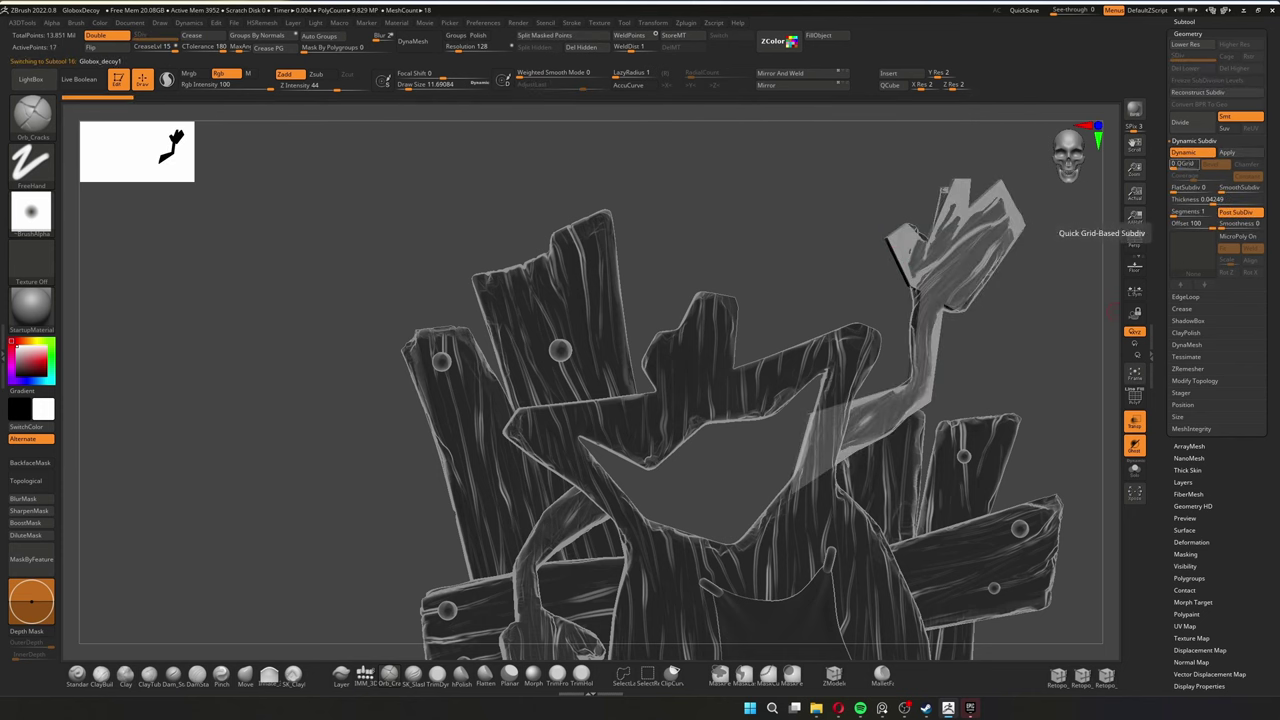
left_click(1132, 424)
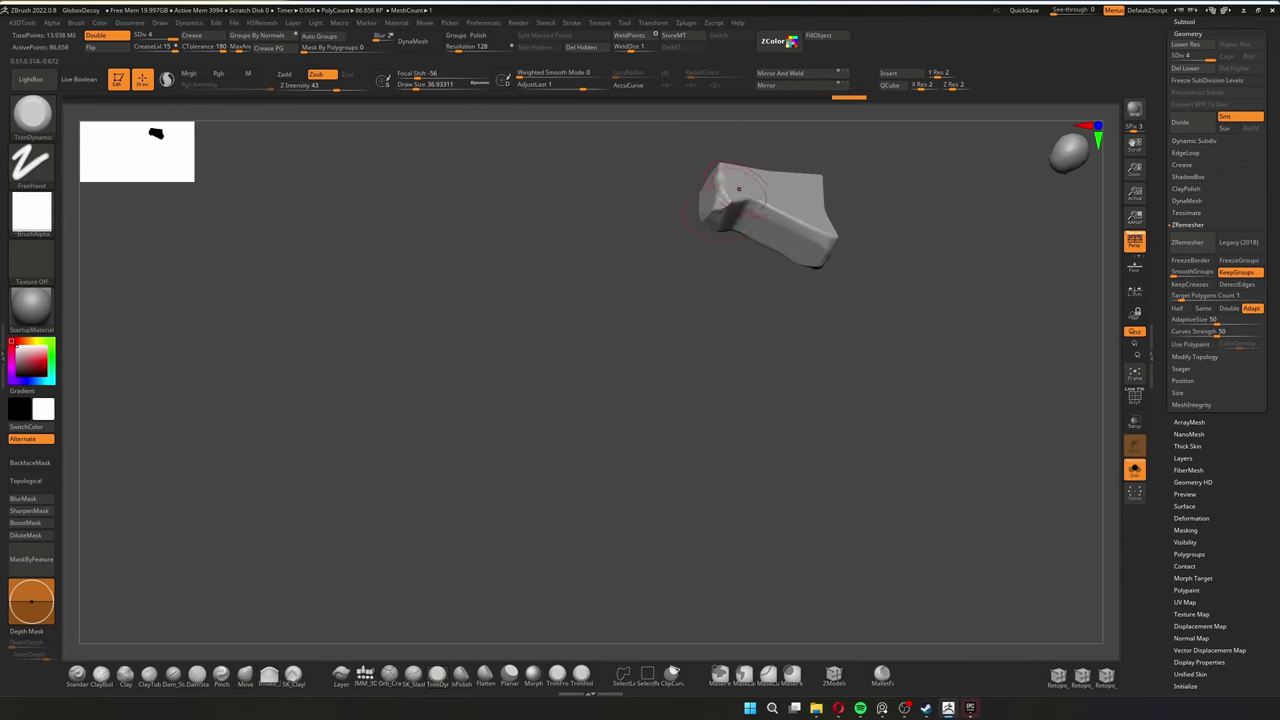
left_click_drag(739, 189, 940, 301)
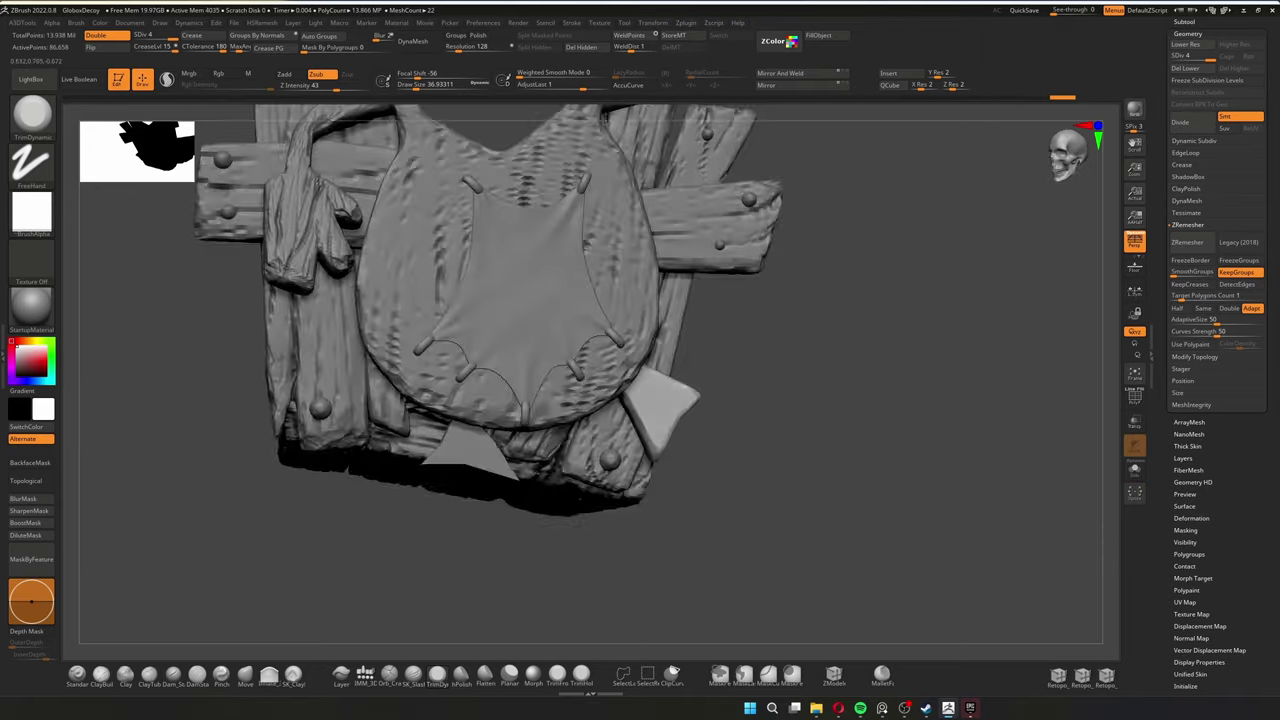
key("s")
right_click_drag(655, 385, 668, 440)
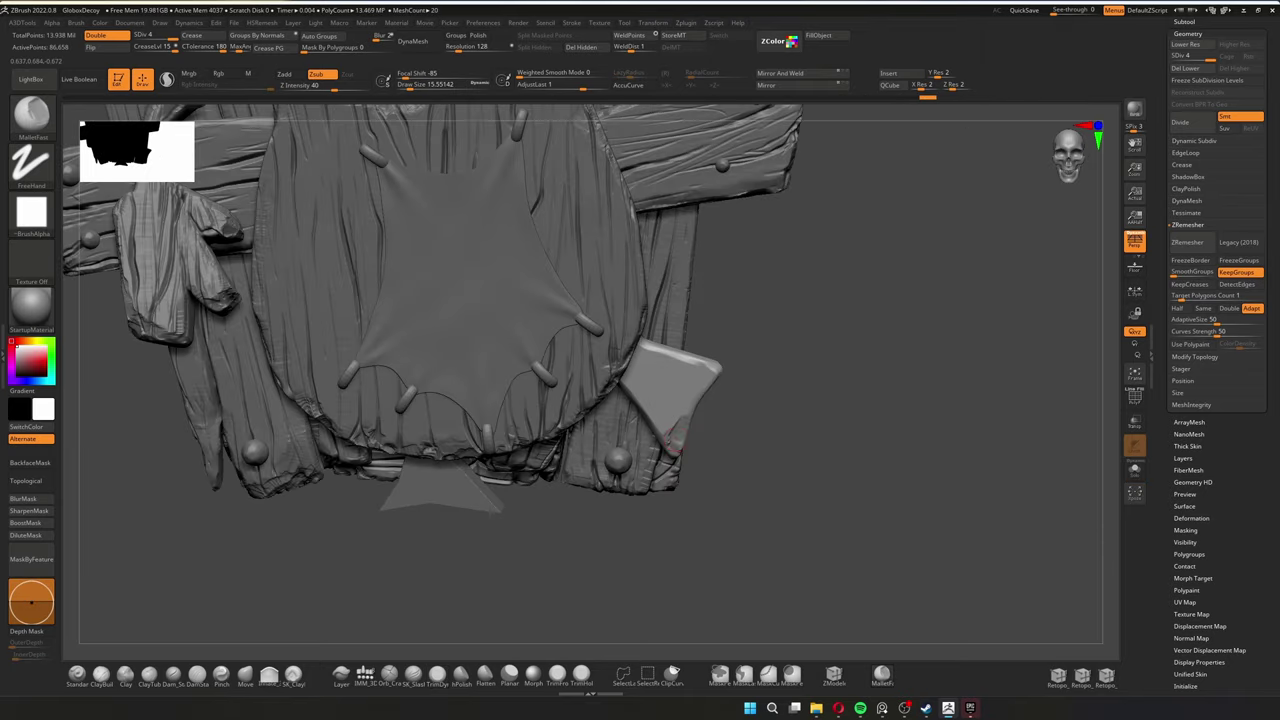
right_click_drag(785, 430, 700, 400)
Isolate the lower-right shard, build it up with ClayTubes, then show all pieces again
left_click(655, 385, "ctrl+shift")
left_click(460, 640, "ctrl+shift")
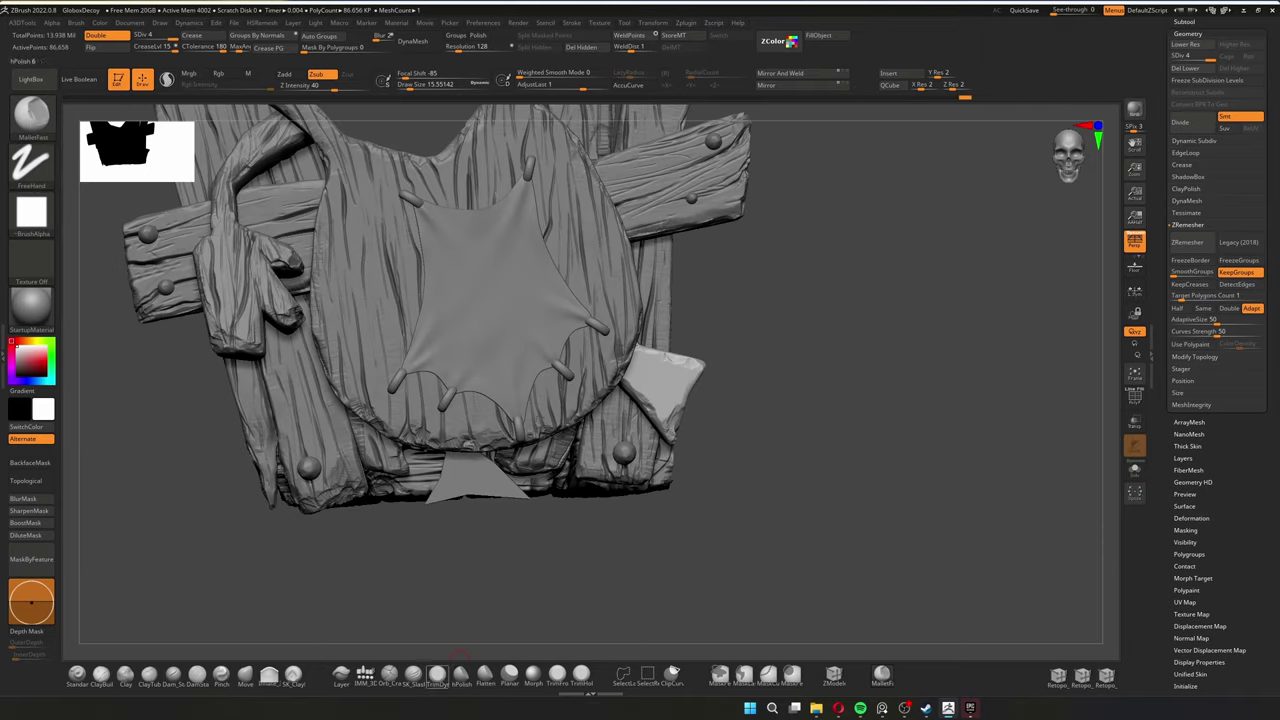
left_click(647, 362, "ctrl+shift")
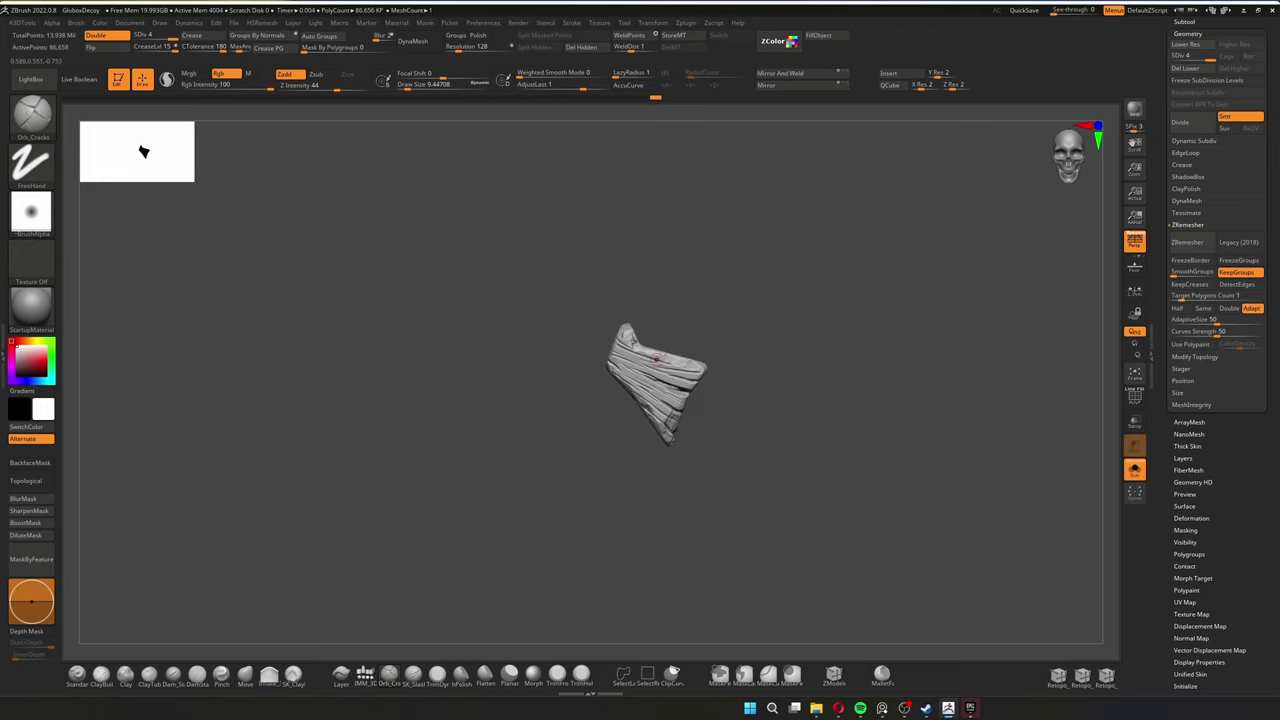
key("b")
key("c")
key("t")
key("s")
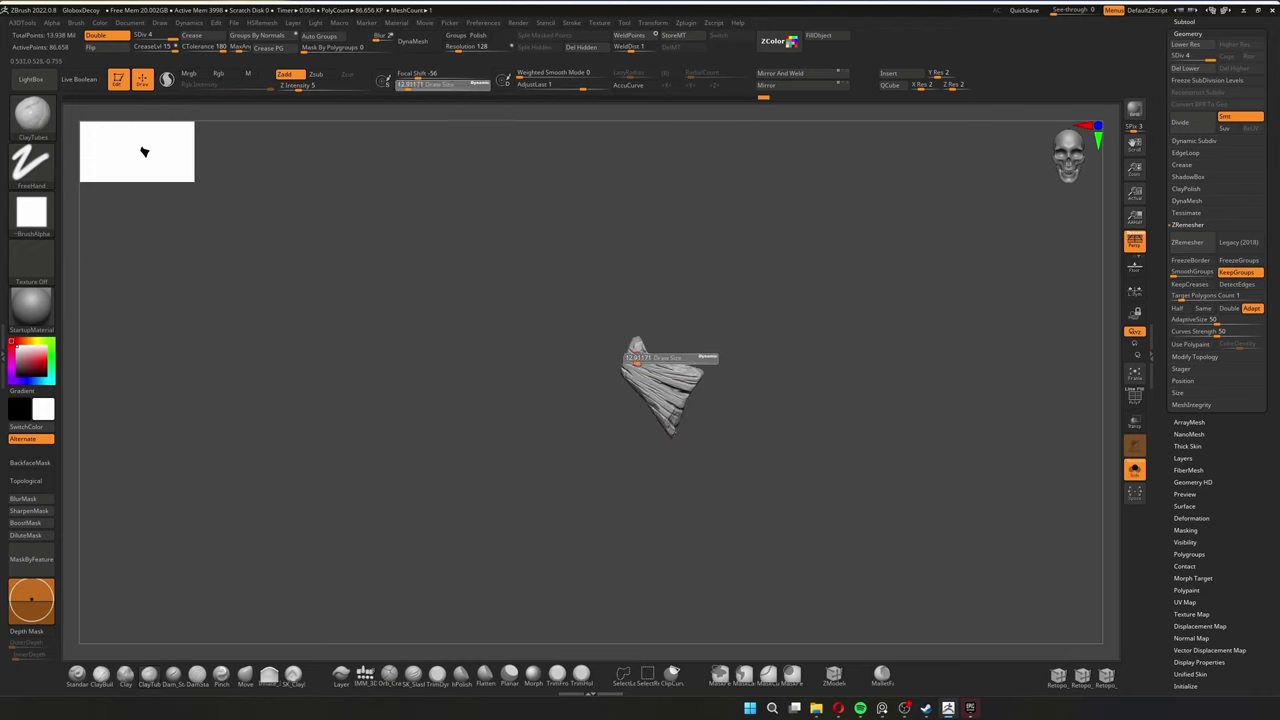
left_click(144, 152, "ctrl+shift")
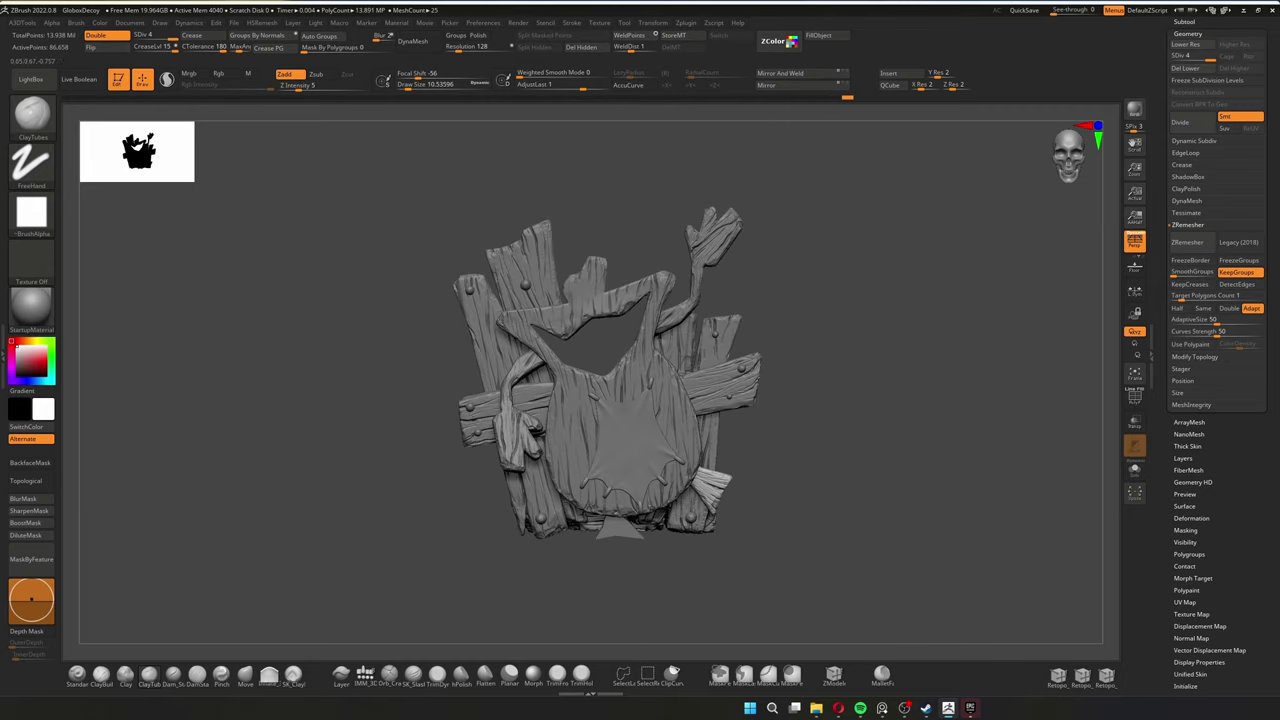
left_click_drag(149, 160, 140, 166)
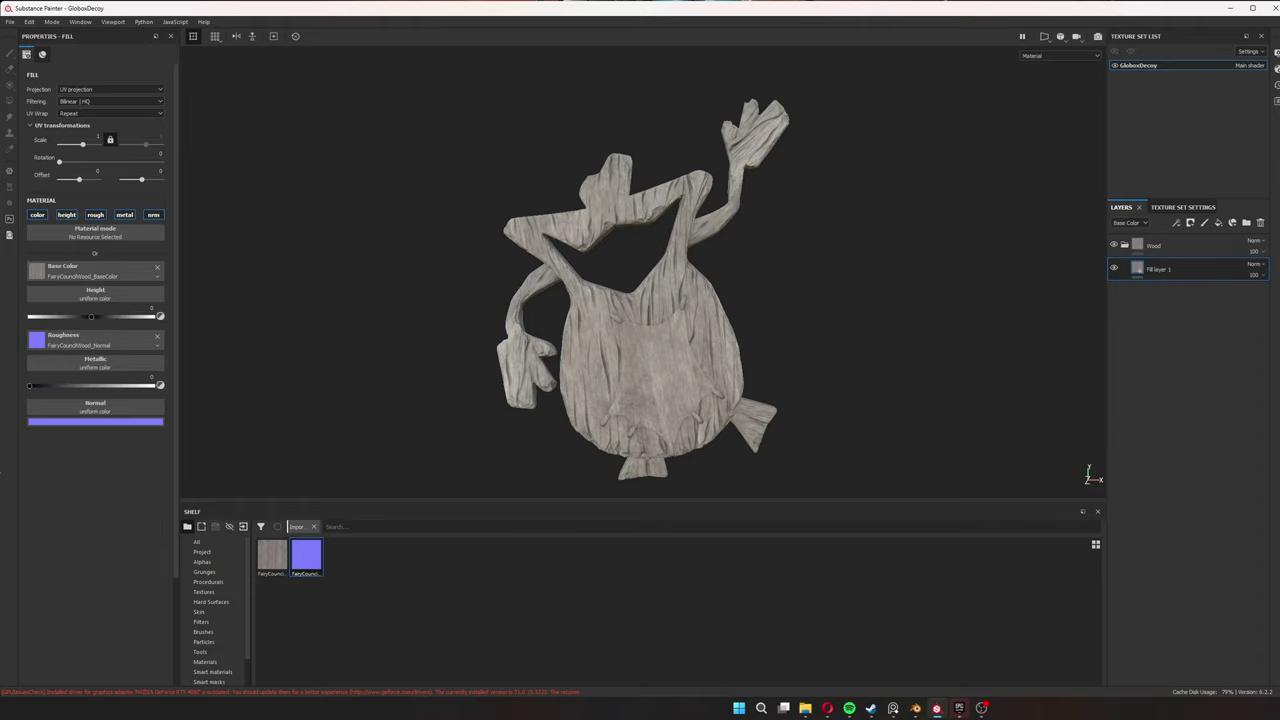
Plug the wood base-colour texture into roughness and add an HSL Perceptive filter to Fill layer 1
scroll(640, 300, "up", 5)
mouse_move(272, 556)
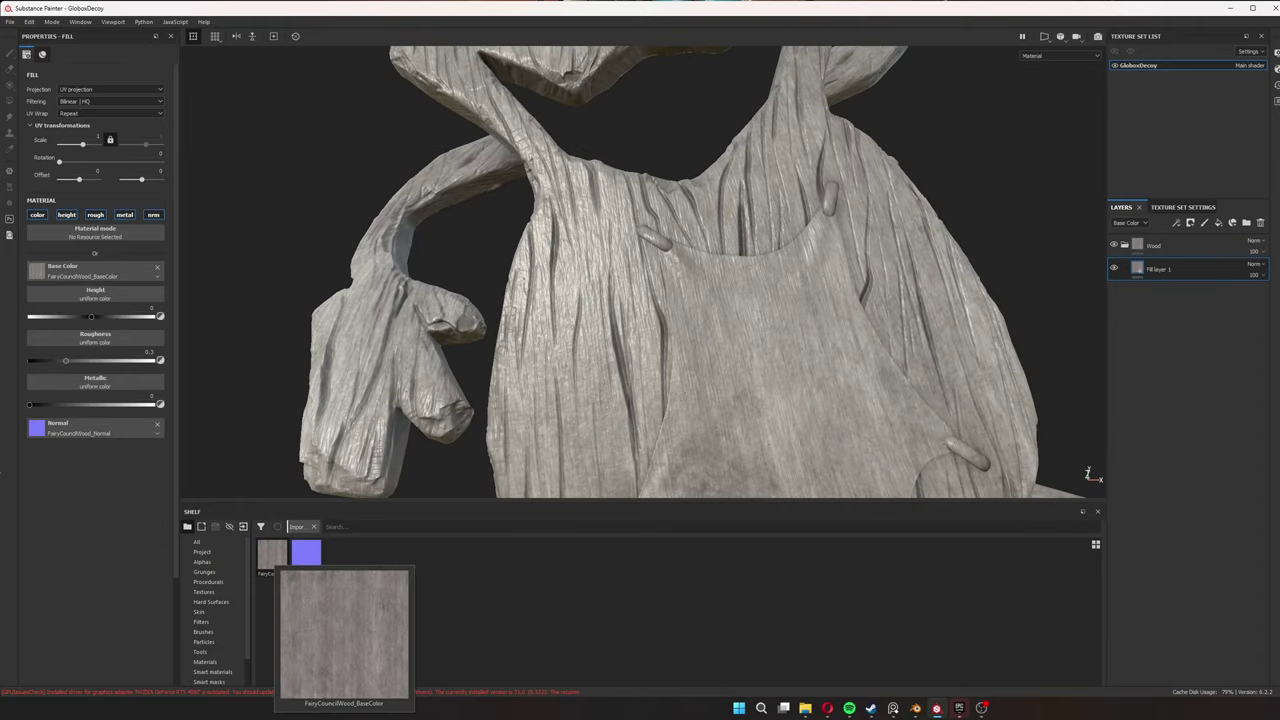
left_click_drag(272, 553, 95, 340)
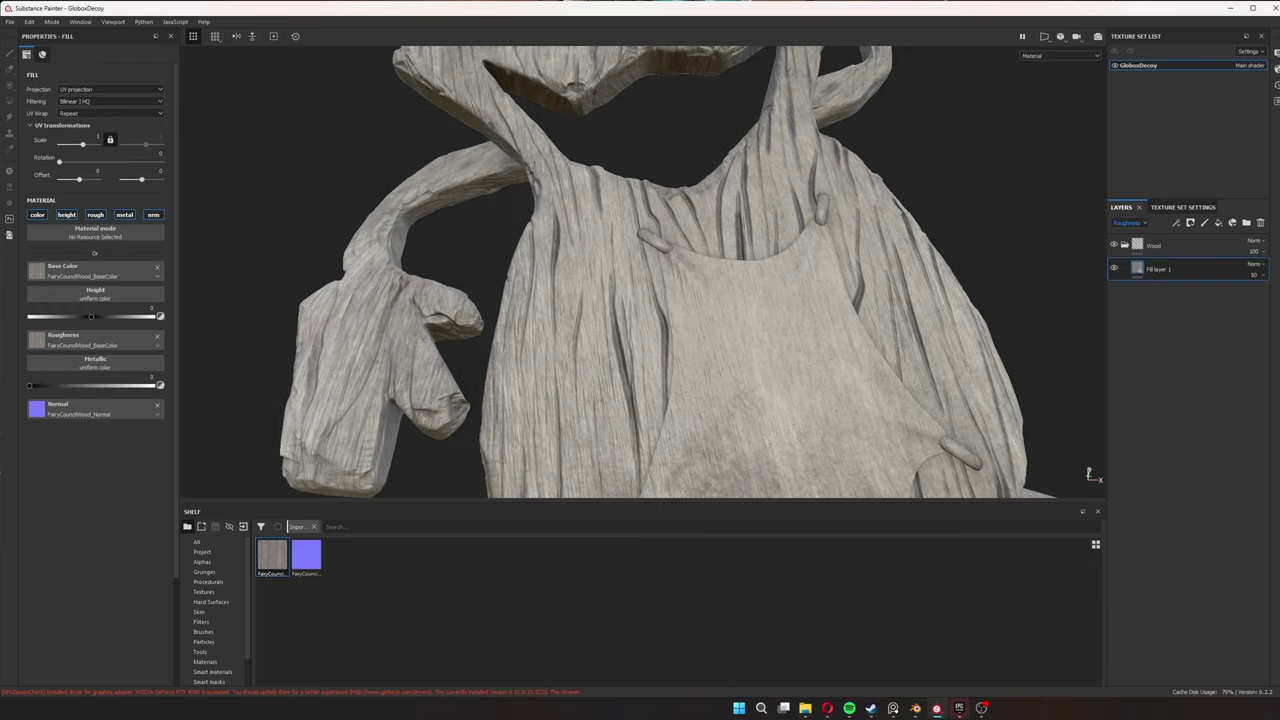
left_click_drag(700, 300, 760, 300, "alt")
right_click(1160, 269)
left_click(1210, 330)
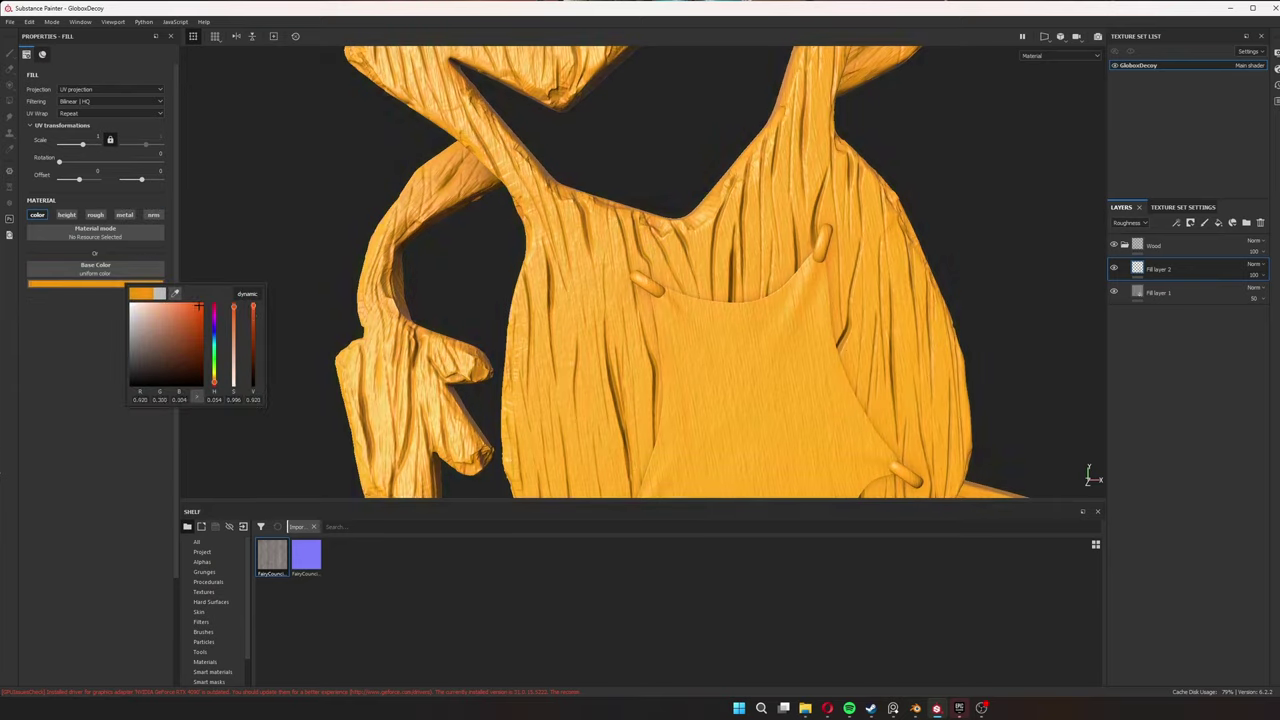
Set Fill layer 2 to Multiply over the wood and review its orange base colour
left_click(1257, 312)
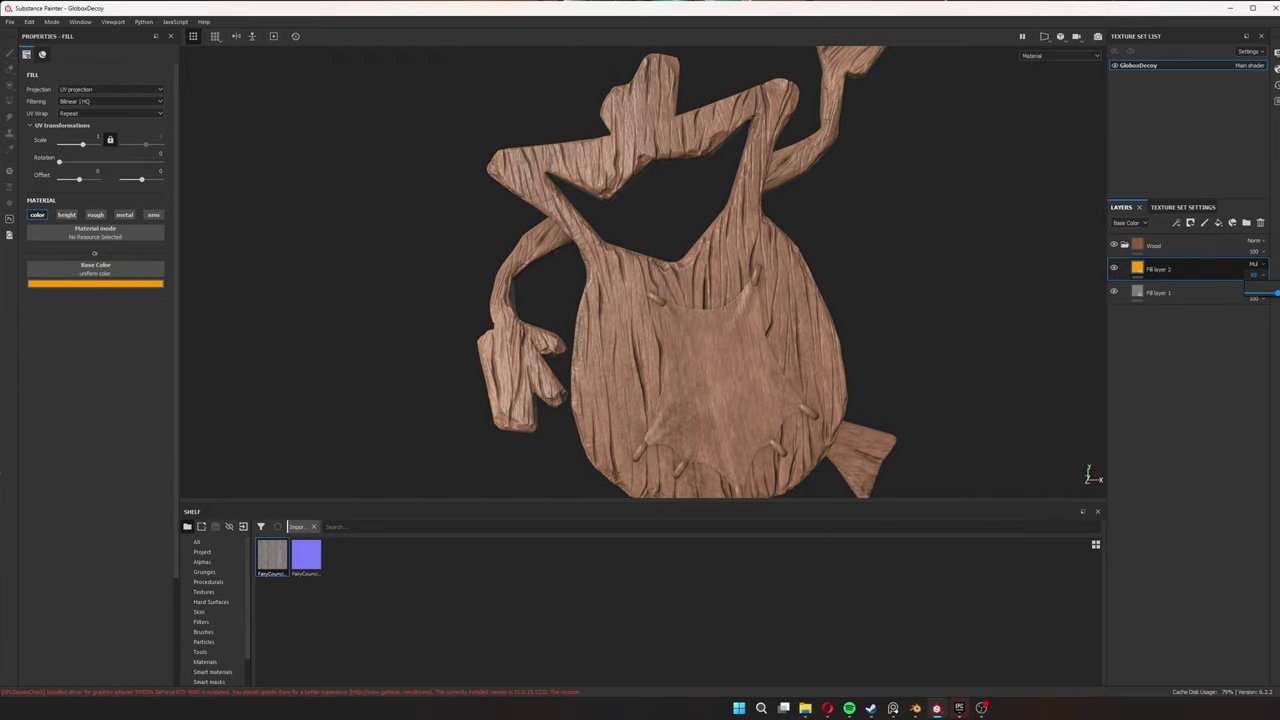
left_click(95, 283)
key("Escape")
scroll(686, 272, "down", 2)
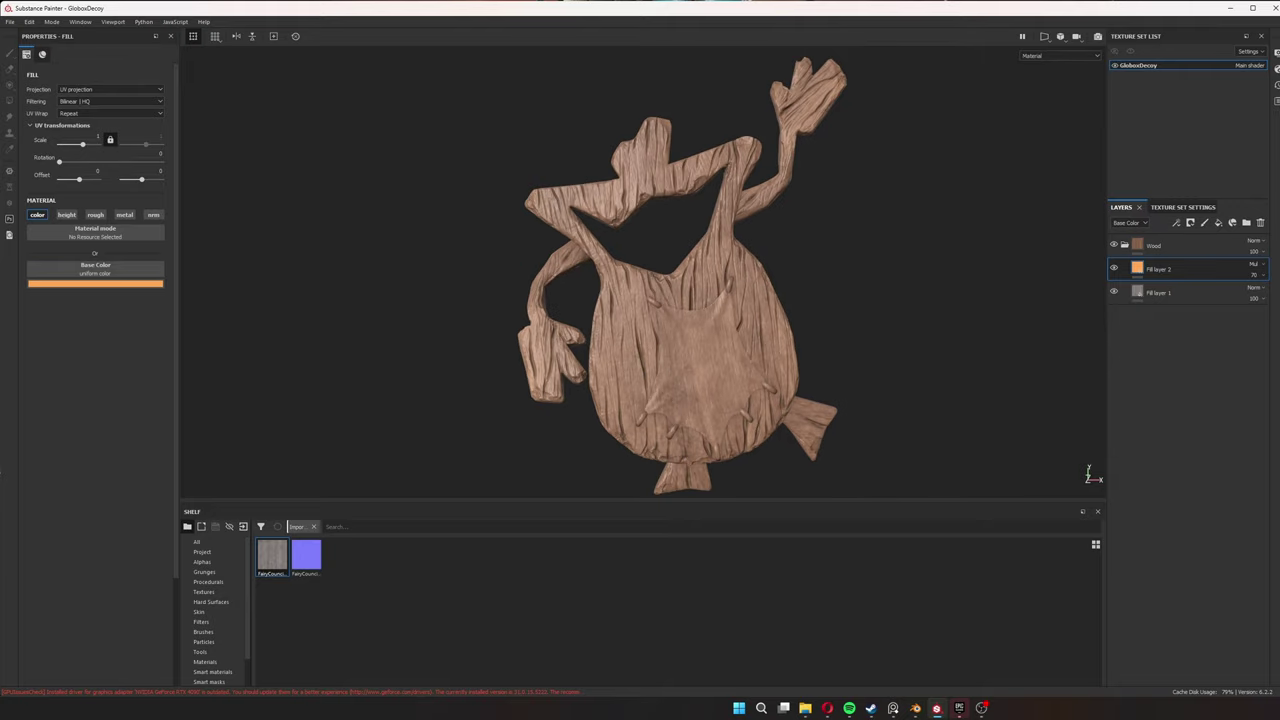
scroll(686, 272, "up", 3)
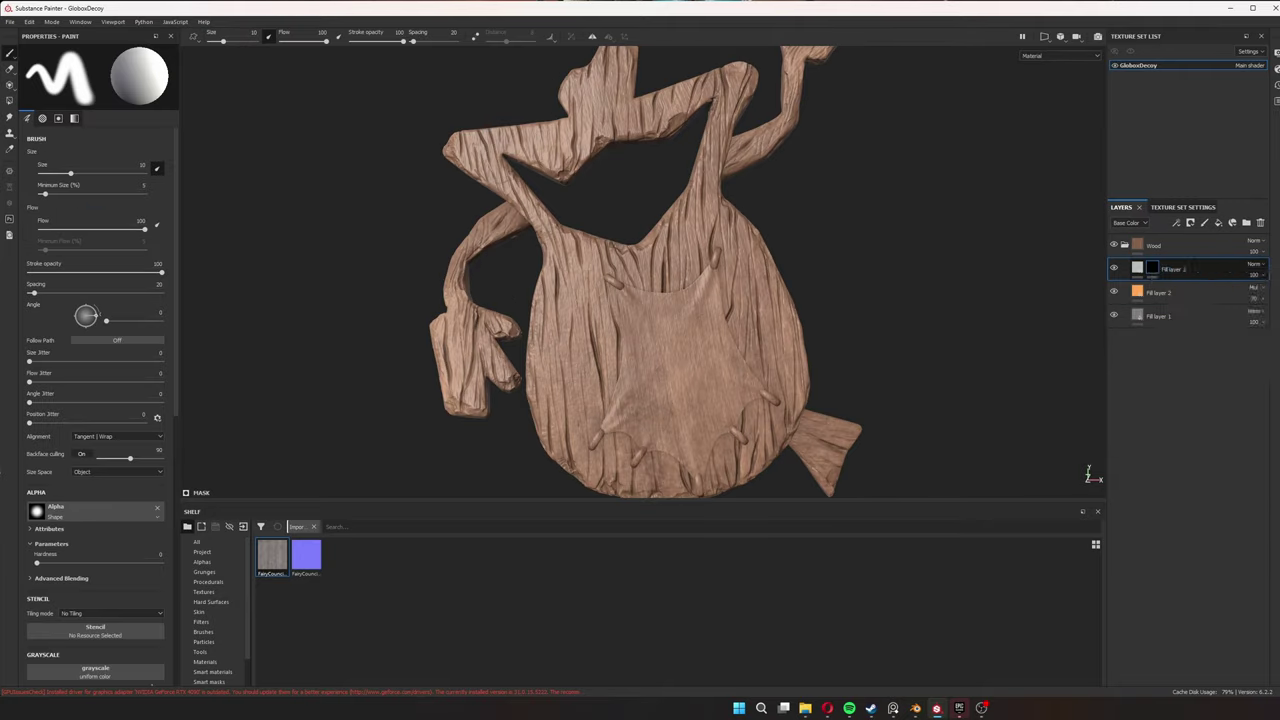
scroll(580, 270, "down", 3)
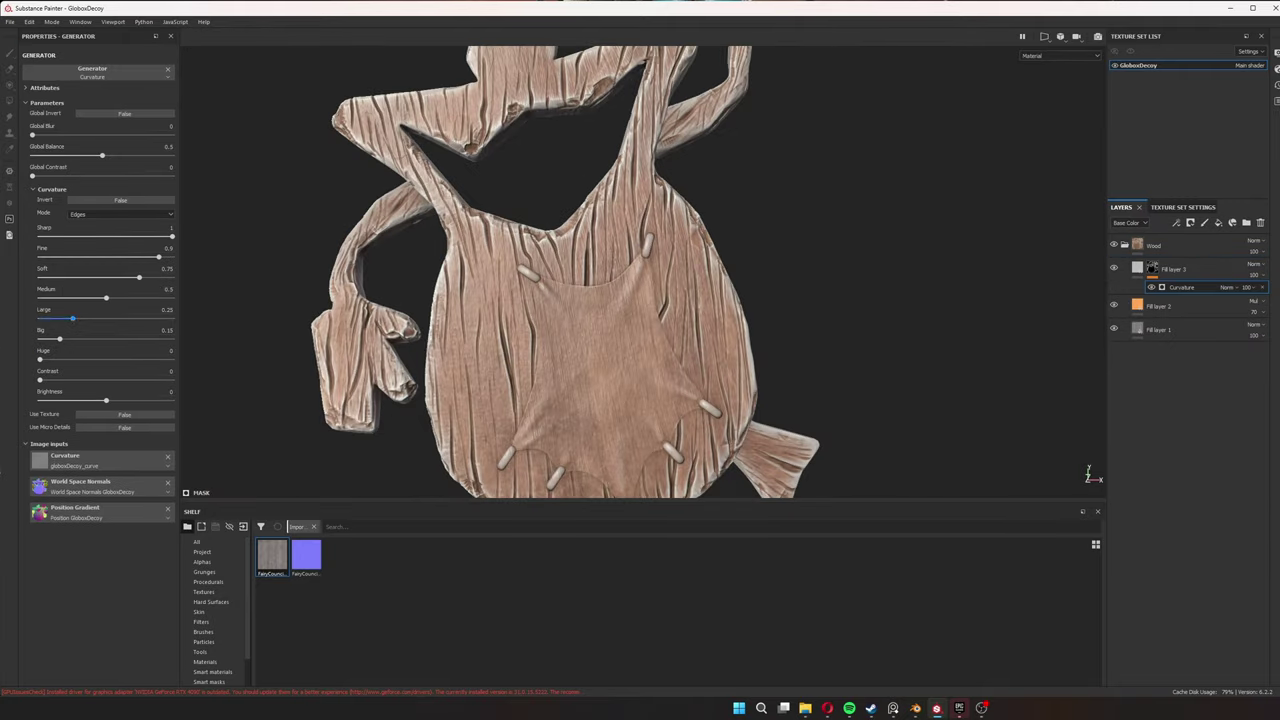
scroll(580, 270, "up", 2)
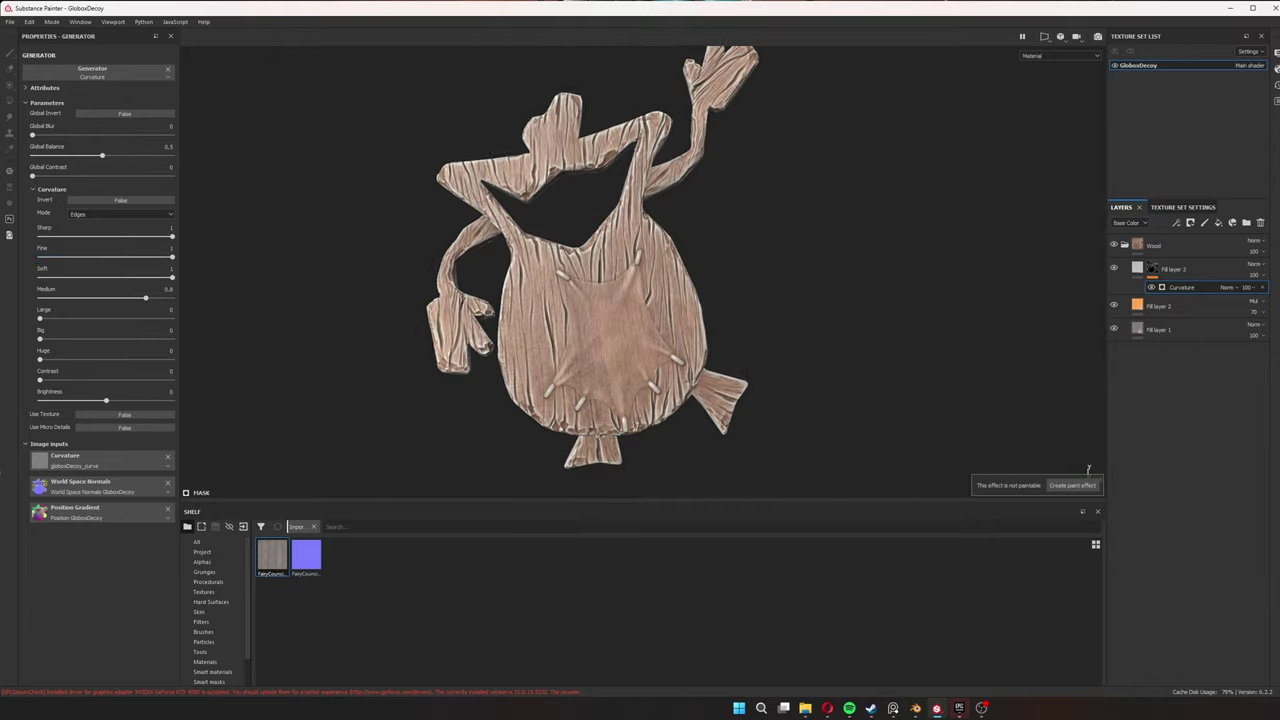
Add Fill layer 5 masked by a Curvature generator, coloured dark brown for the cavities
left_click(1172, 269)
key("c")
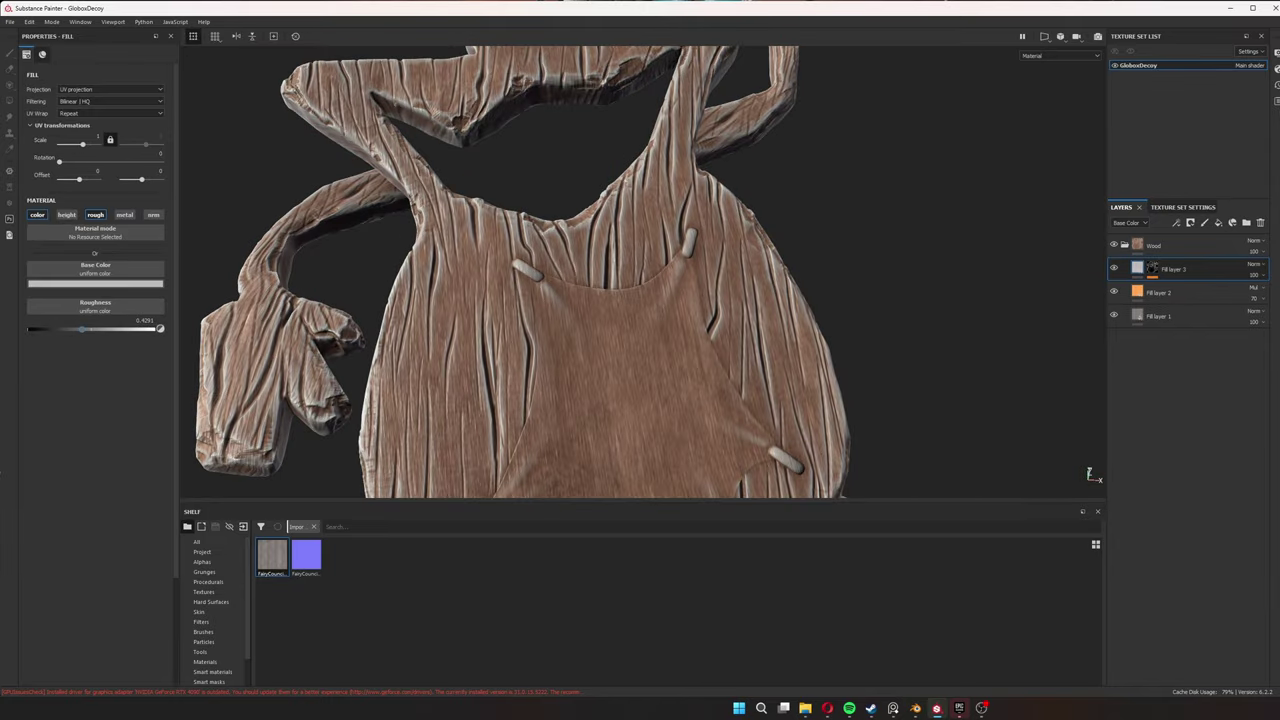
key("c")
key("c")
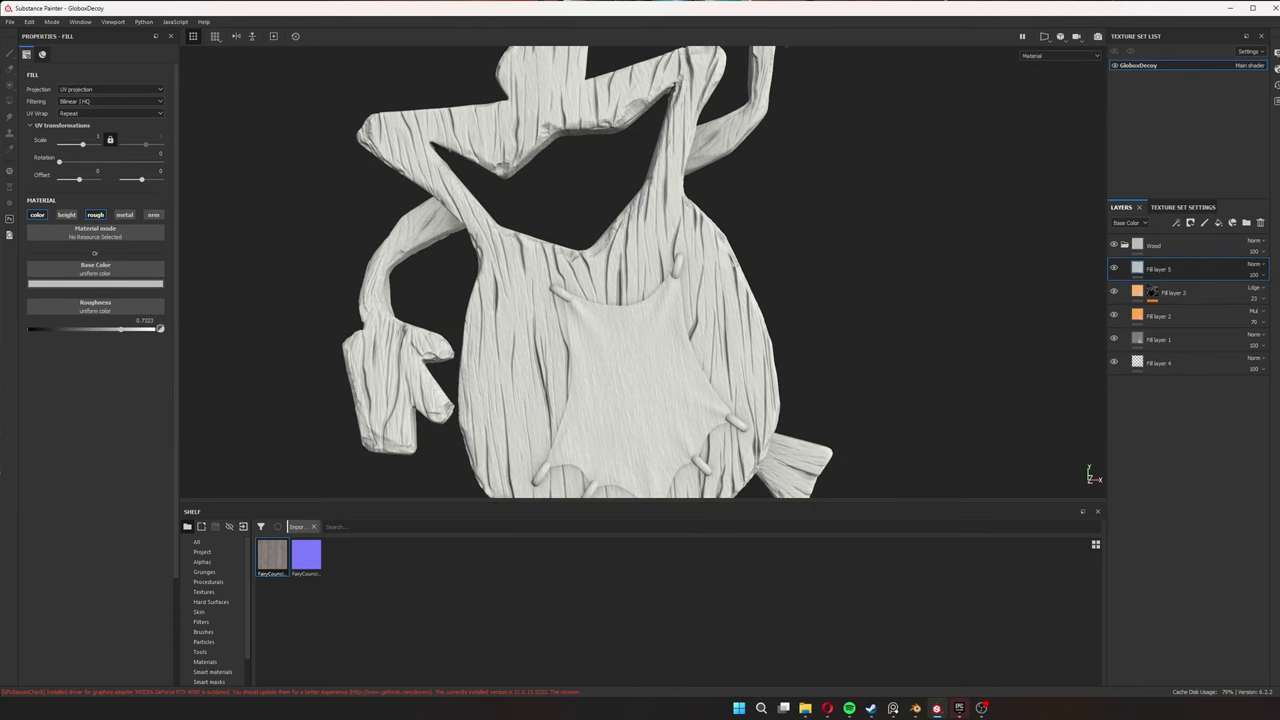
left_click(1190, 462)
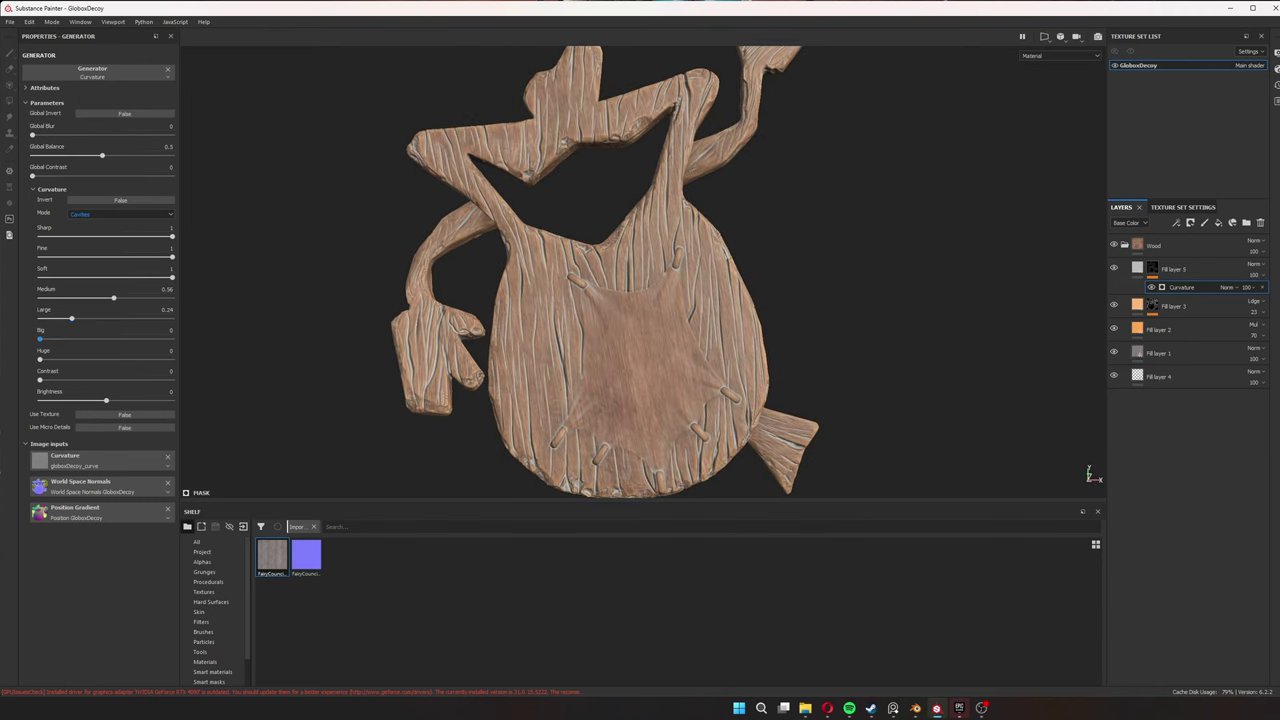
left_click(1137, 268)
left_click(95, 283)
left_click_drag(130, 330, 153, 350)
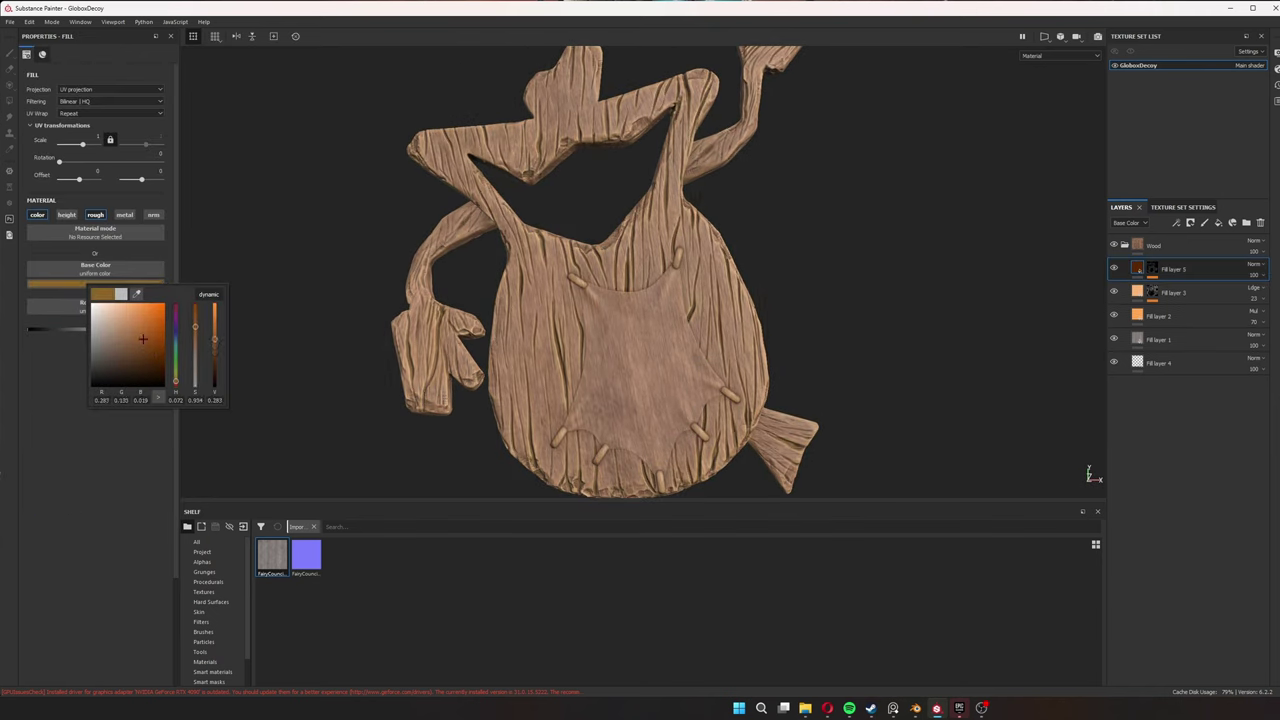
mouse_move(640, 270)
left_mouse_down("alt")
mouse_move(600, 280)
mouse_move(660, 272)
left_mouse_up("alt")
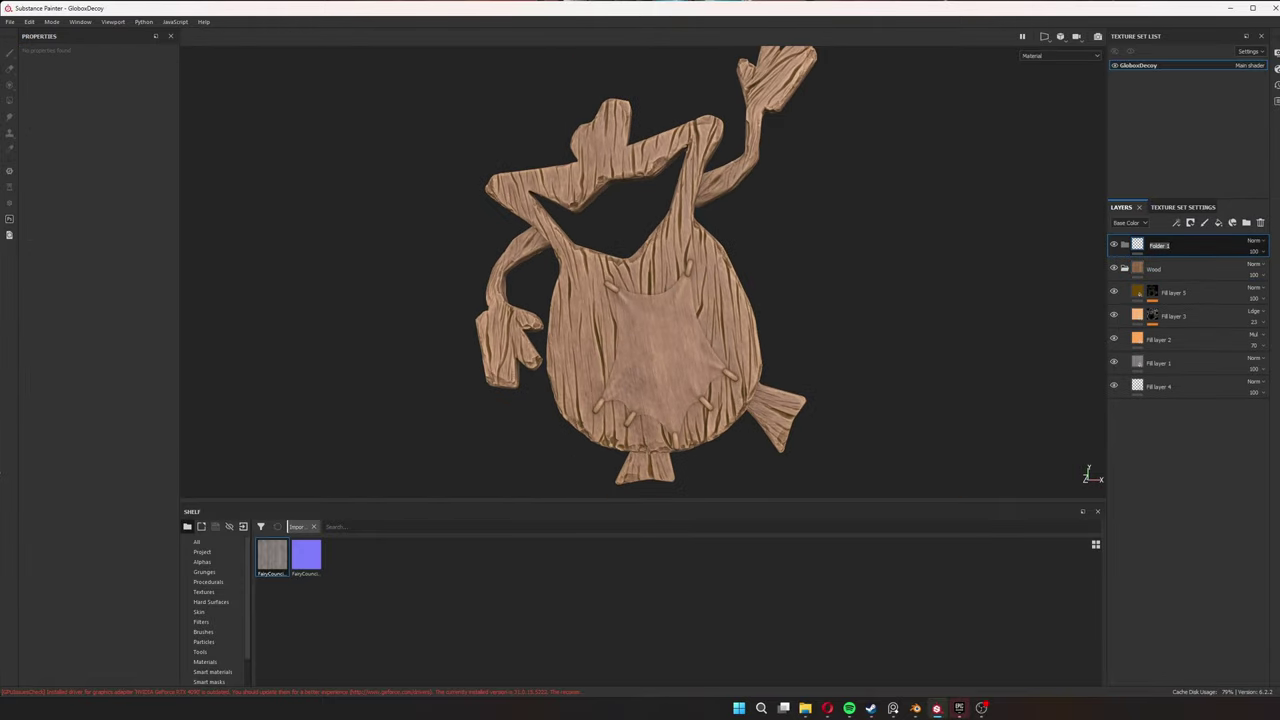
Drive the fill's roughness with a 3D Perlin Noise Fractal texture
left_click(95, 268)
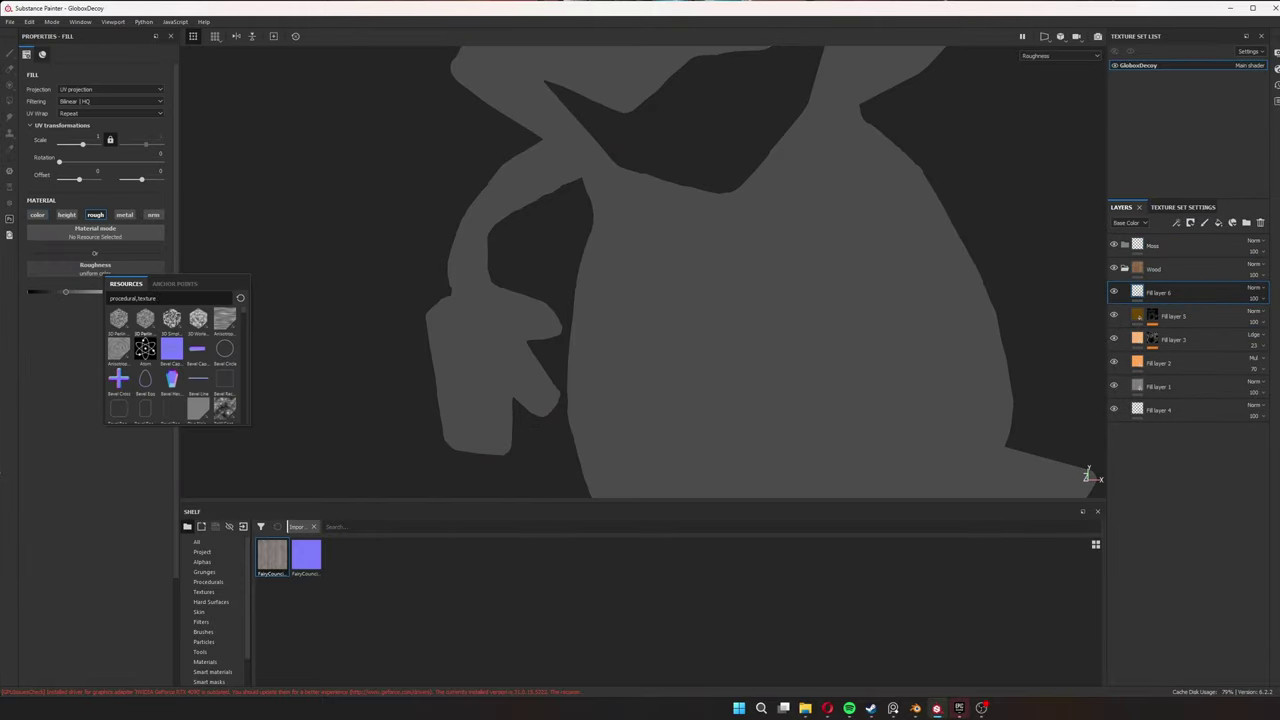
left_click(143, 340)
key("f")
left_click(67, 381)
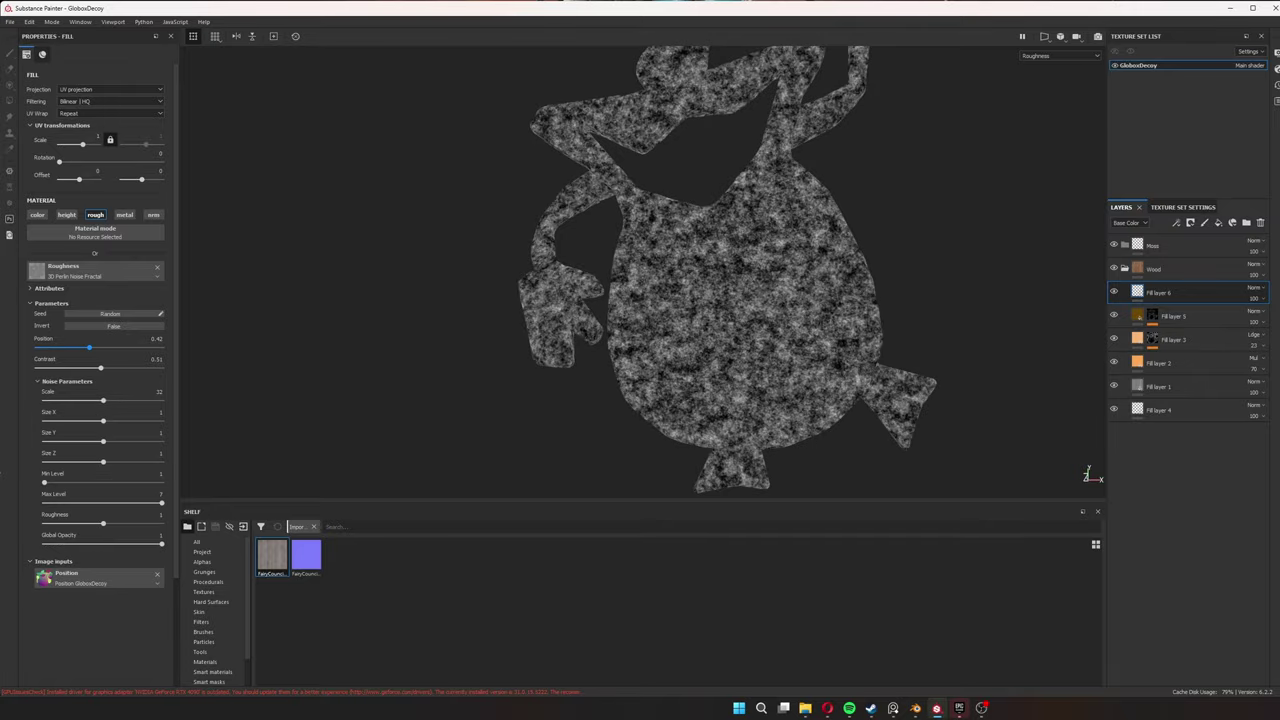
scroll(1090, 476, "up", 1)
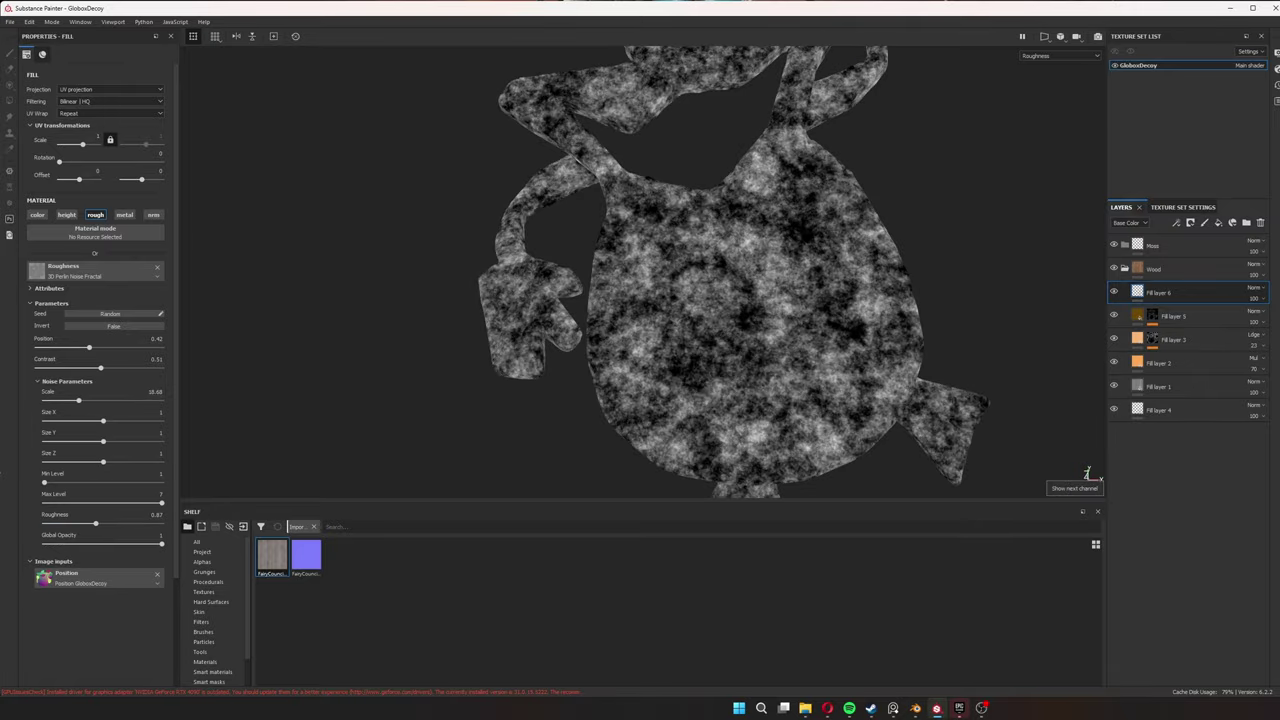
key("m")
scroll(1089, 477, "up", 2)
scroll(1089, 477, "down", 2)
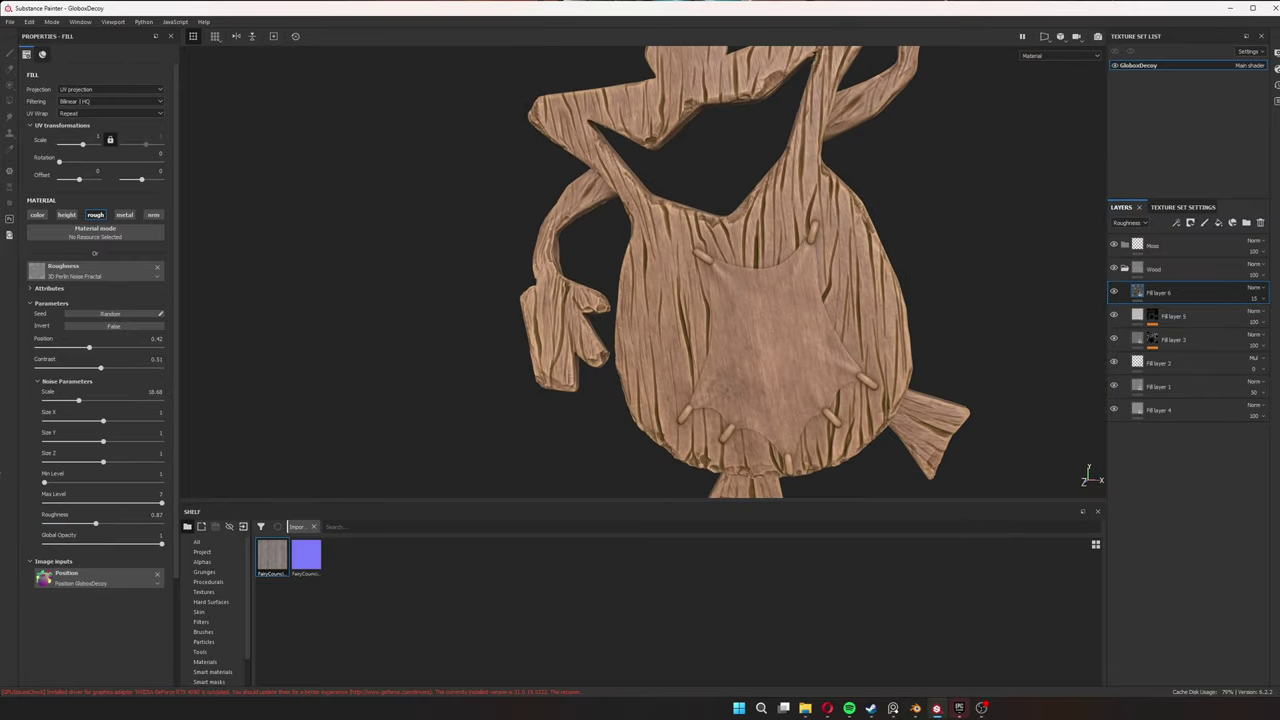
Add a green moss fill layer with a black mask and pick the Artistic Fibers Moss brush
left_click(1218, 222)
left_click(95, 283)
left_click(140, 340)
right_click(1160, 268)
left_click(1216, 284)
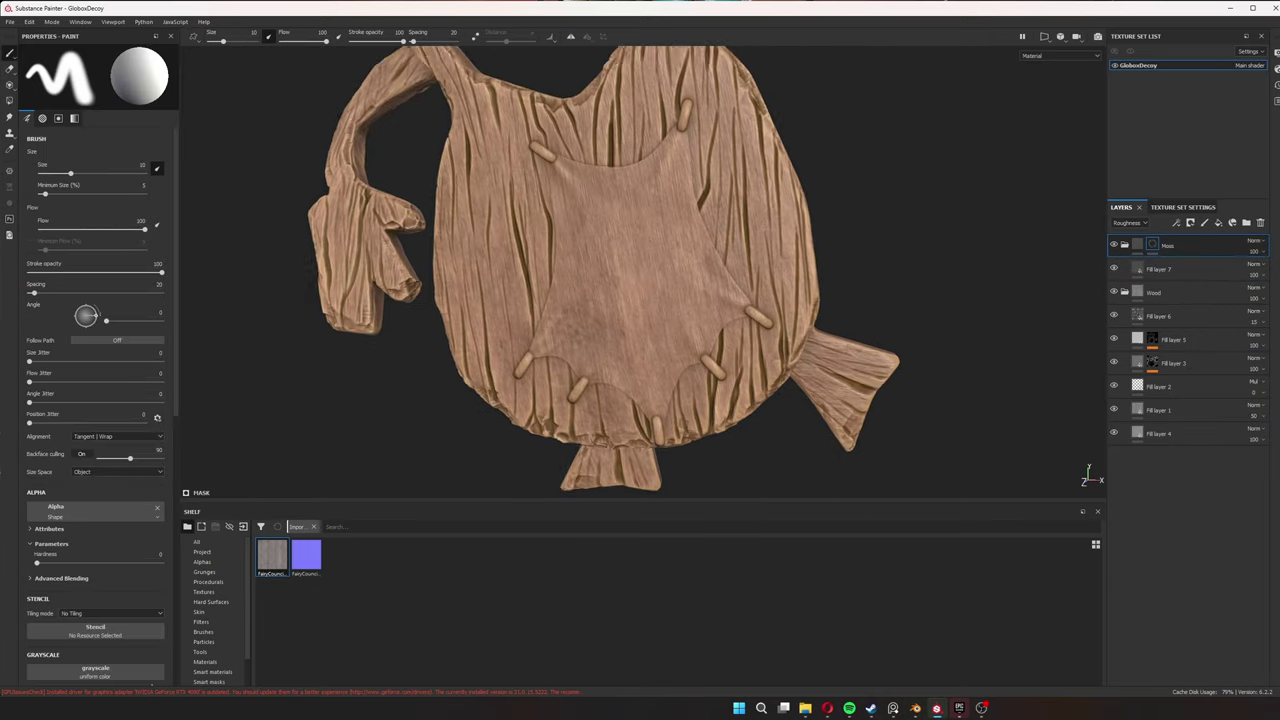
left_click(203, 631)
left_click(306, 555)
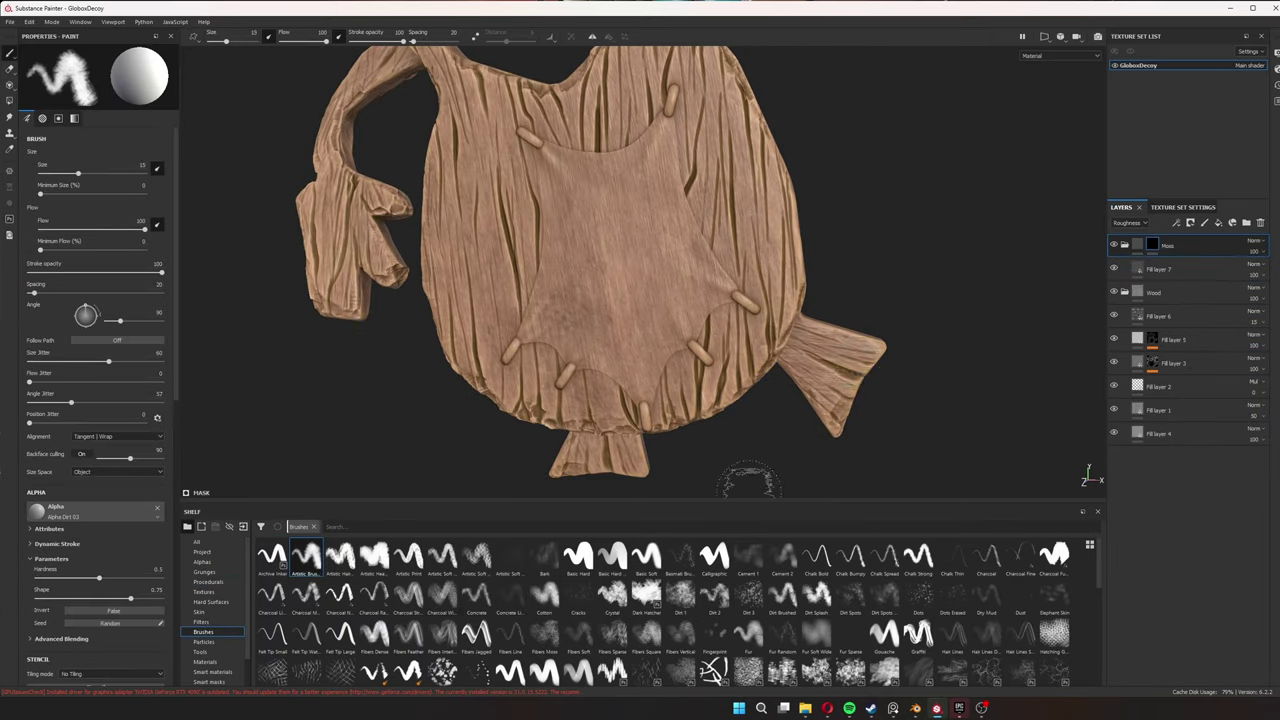
left_click(544, 633)
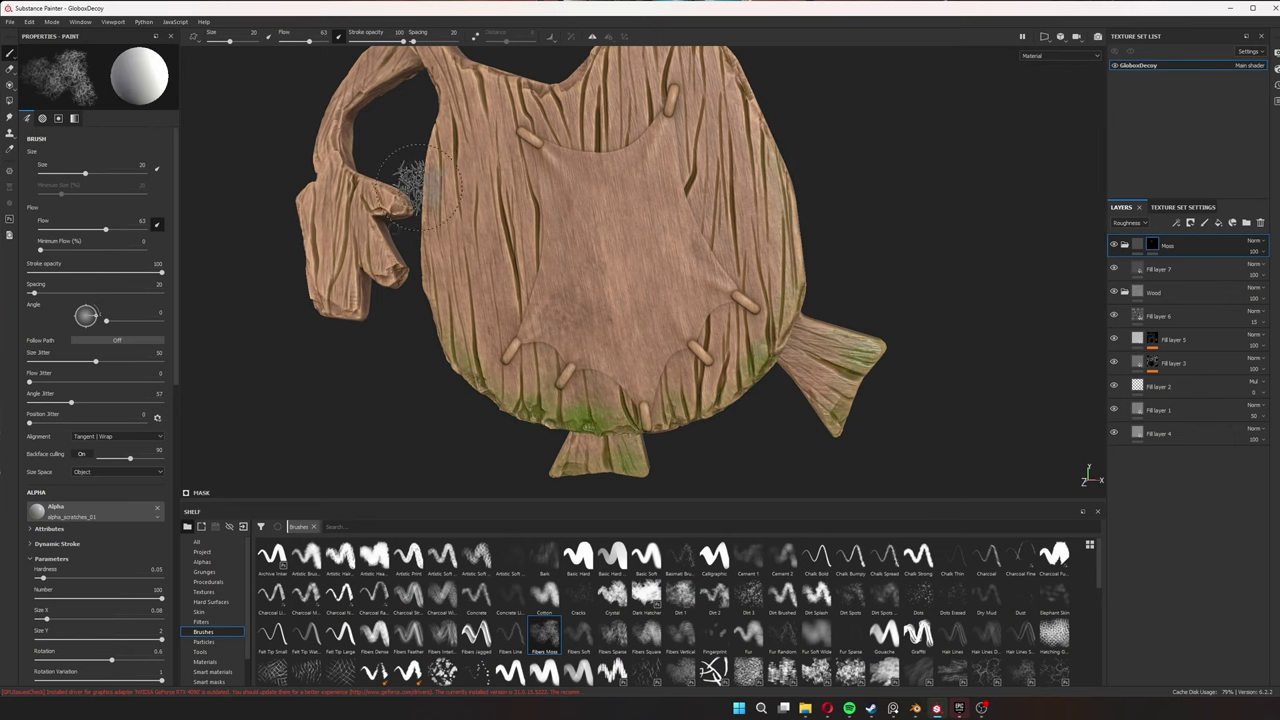
left_click_drag(446, 178, 877, 353, "alt")
right_click_drag(718, 300, 643, 363, "alt")
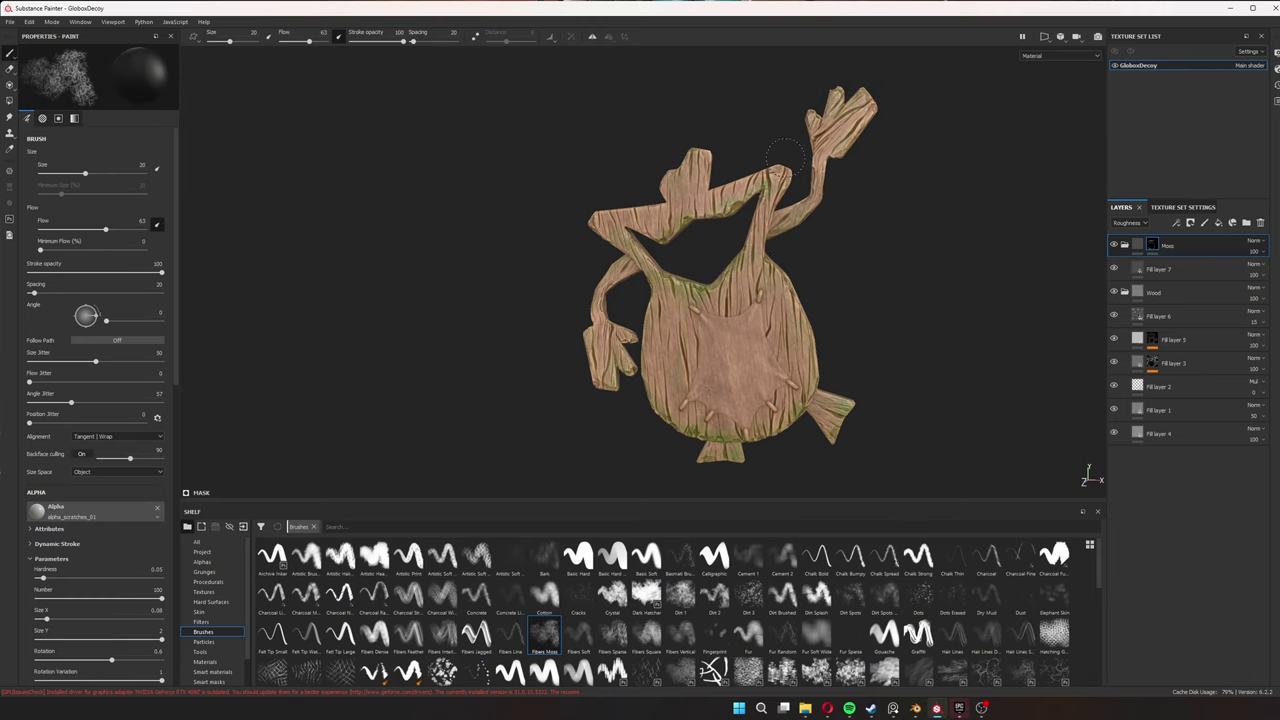
Create the GloboxPaint folder with a fill layer using the corn_racine texture as base colour
left_click(1246, 222)
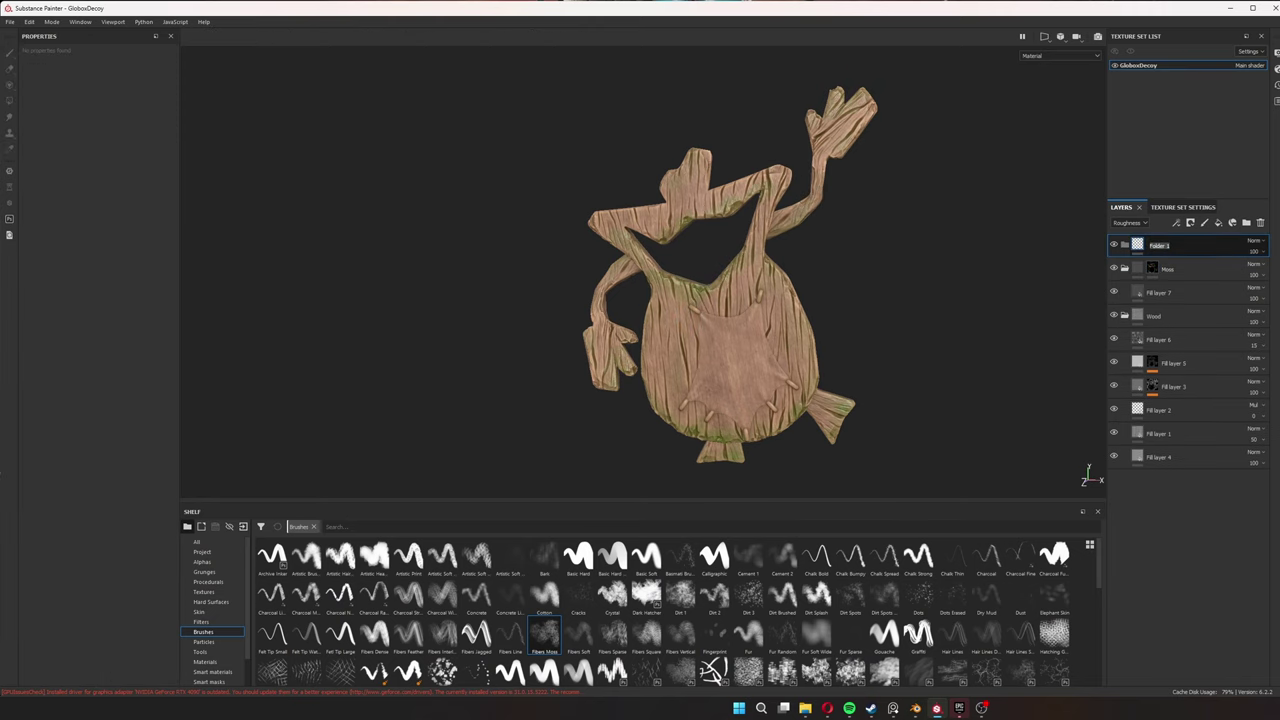
type("GloboxPaint")
key("Return")
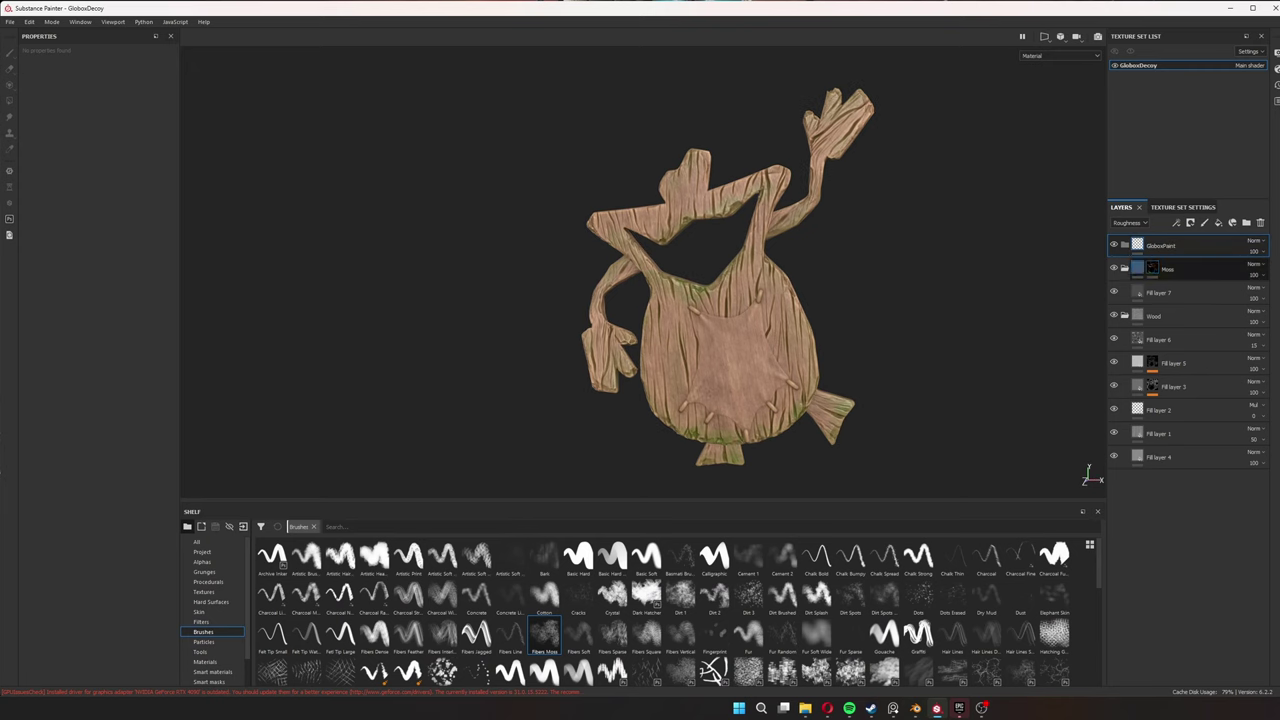
left_click(1218, 222)
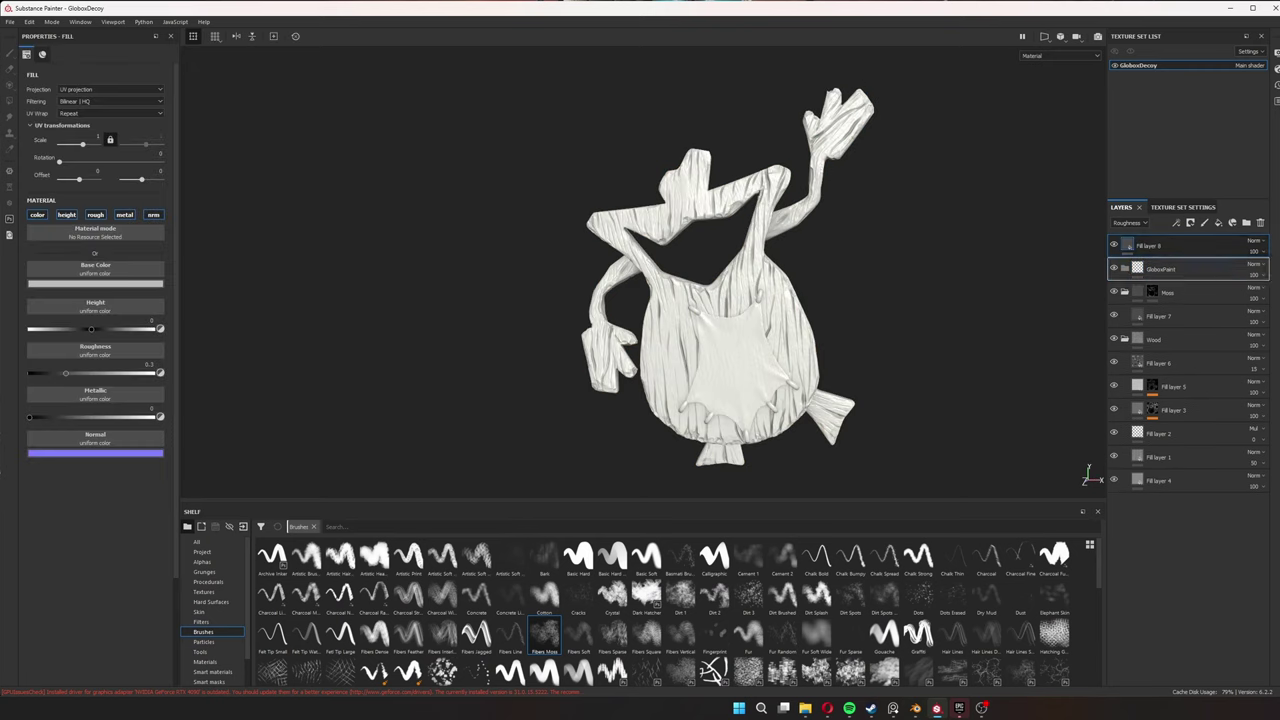
left_click(204, 591)
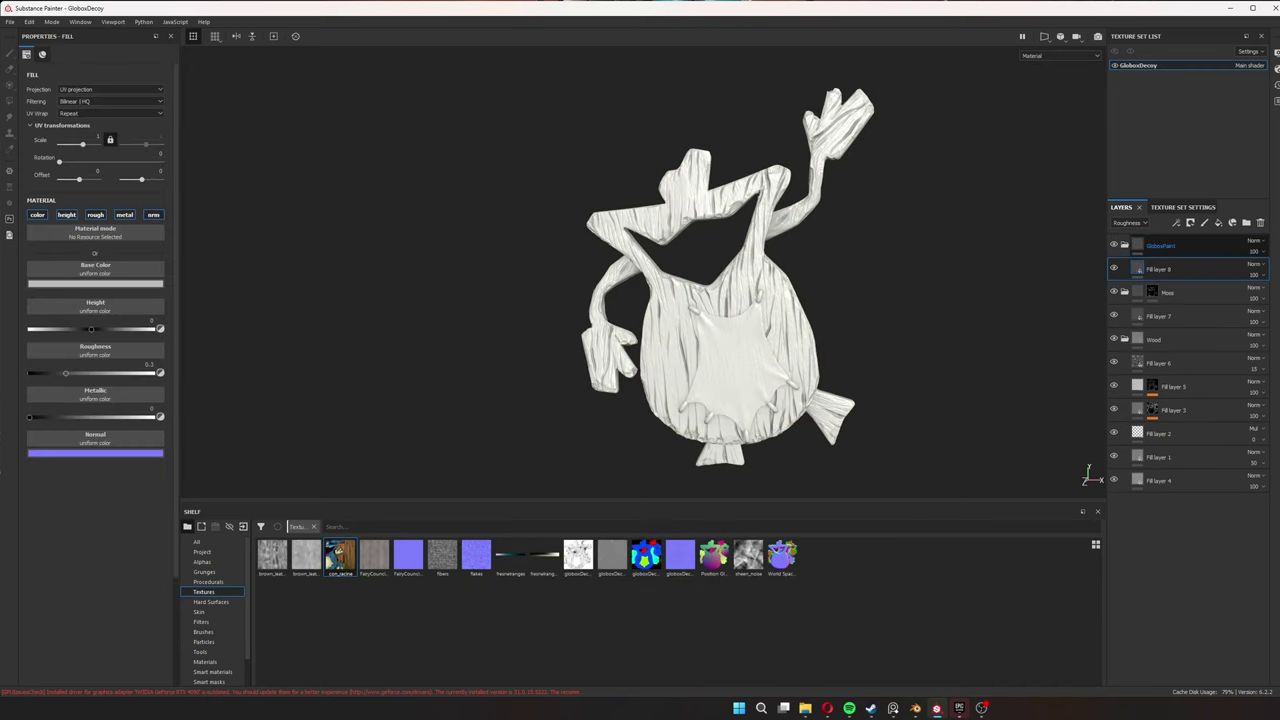
left_click_drag(339, 555, 95, 270)
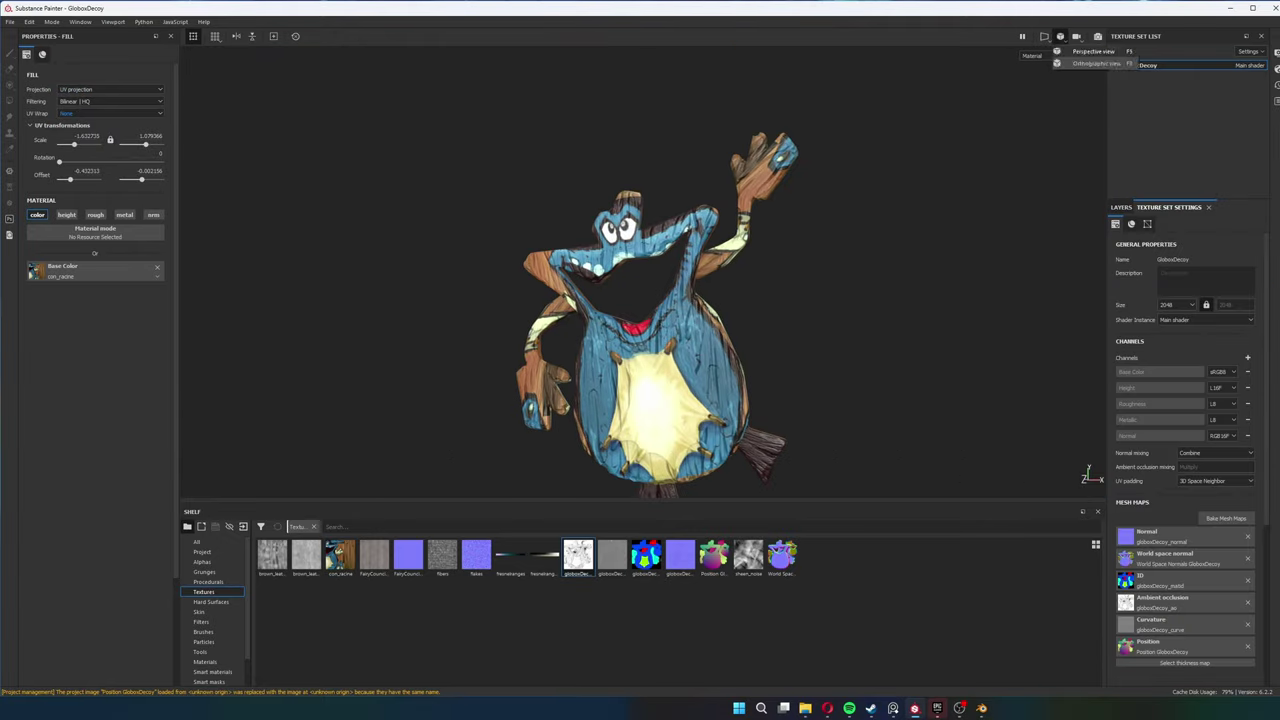
Duplicate the Body paint layer and rename the copy 'Hand'
key("ctrl+d")
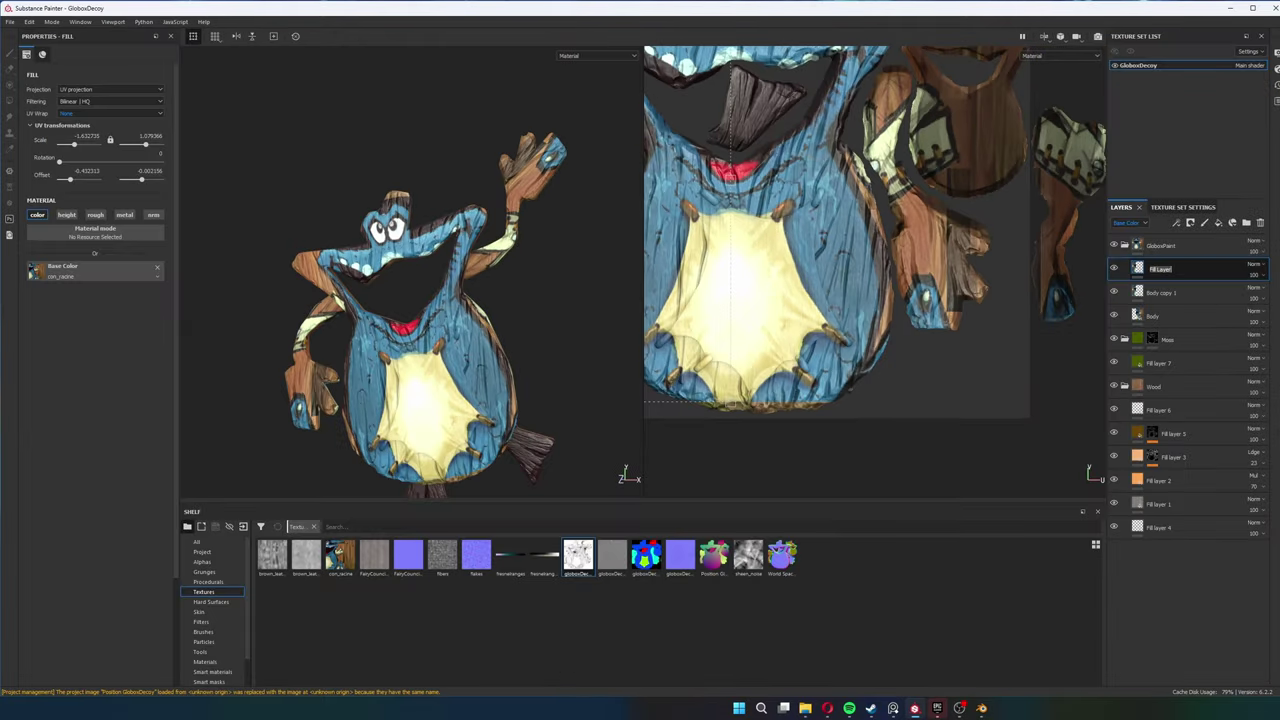
type("Hand")
key("Return")
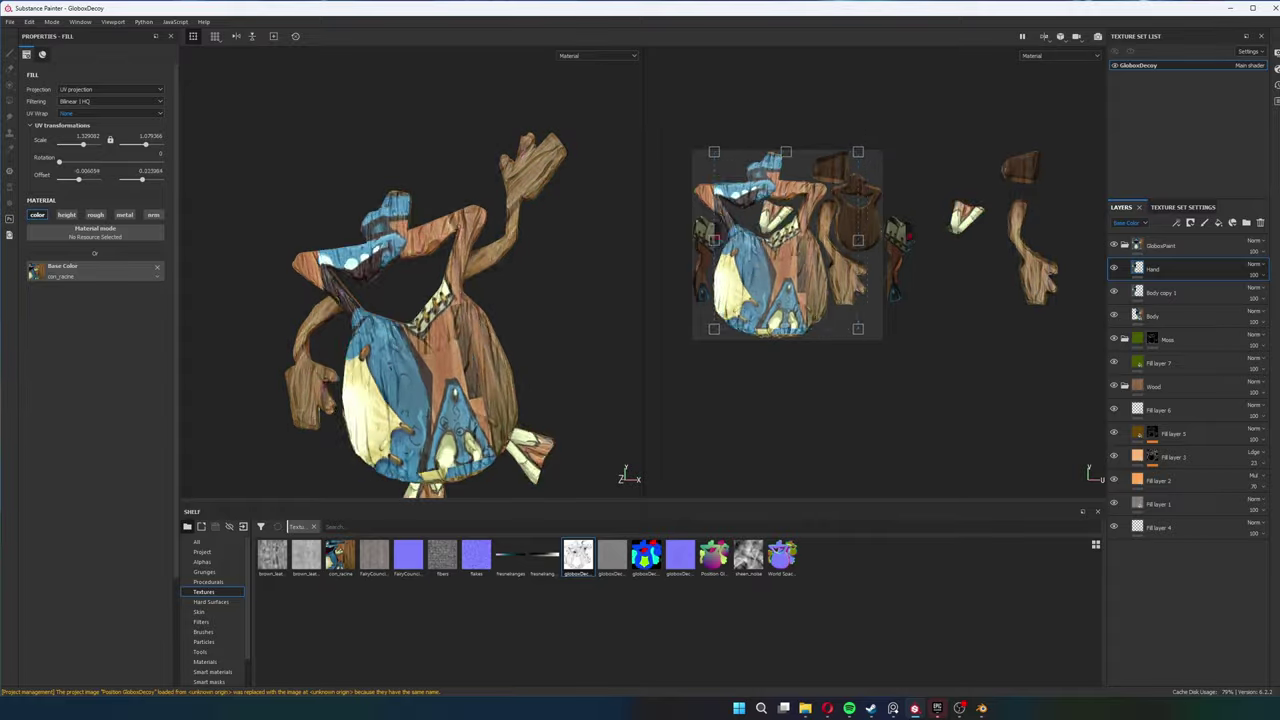
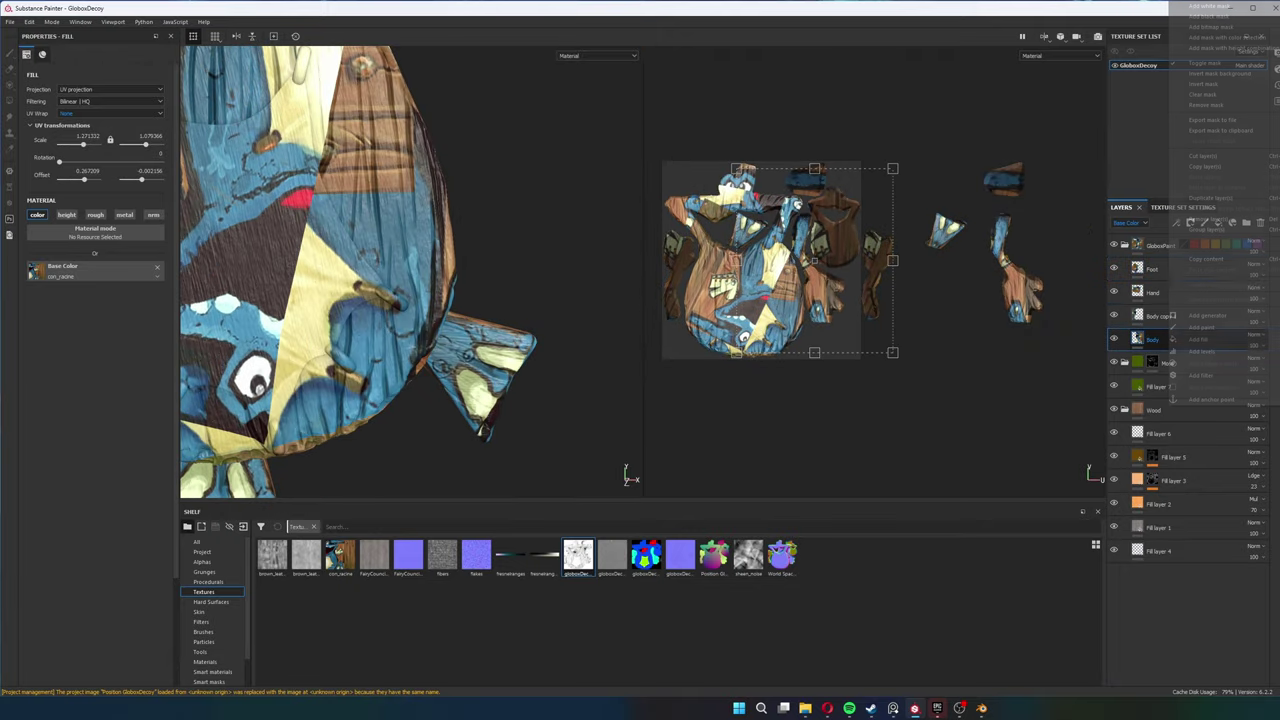
Add a trial paint mask to the Body copy 1 layer
left_click(1160, 339)
left_click(1160, 315)
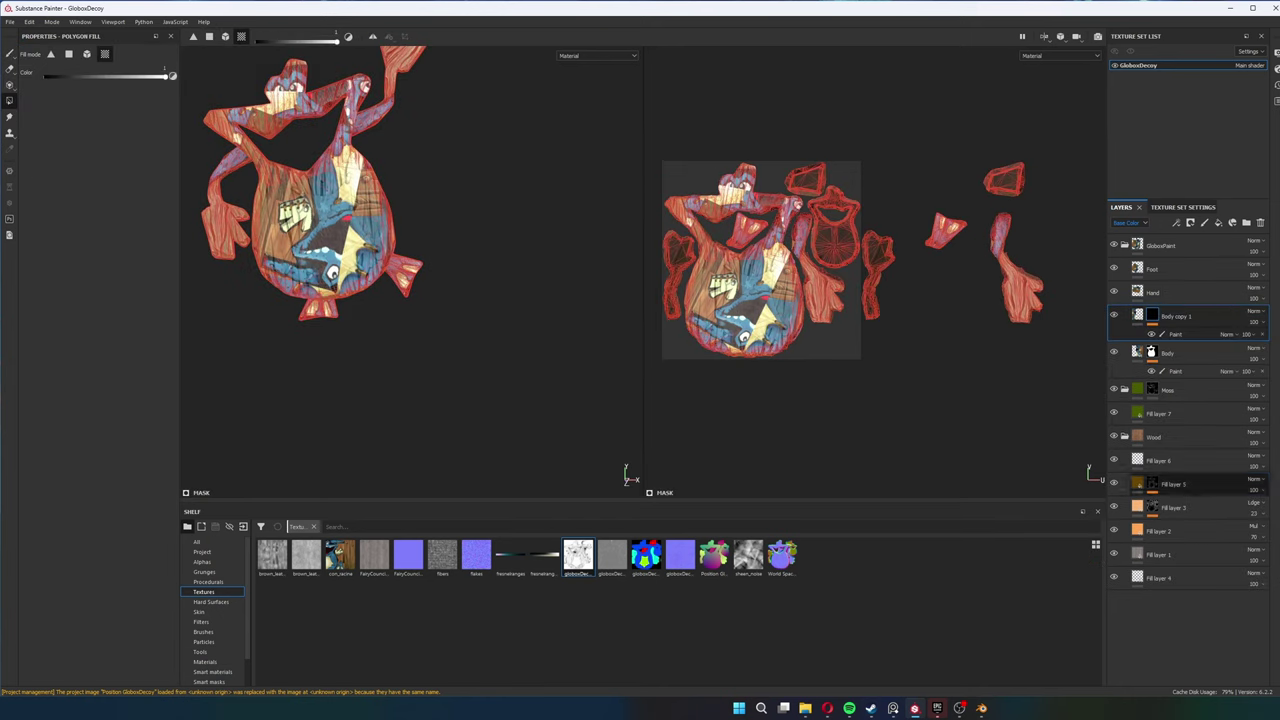
right_click(1152, 290)
left_click(1180, 498)
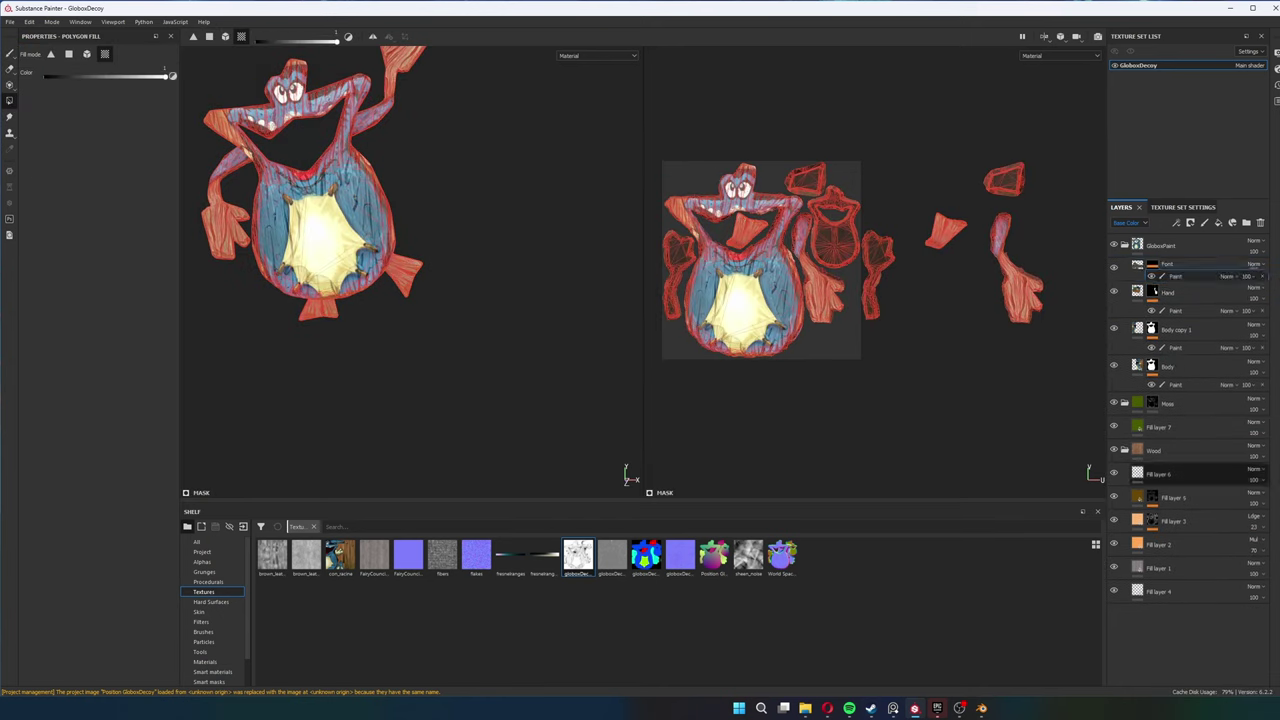
Inspect the roughness channel on the model, then return to the full material view
scroll(404, 268, "up", 3)
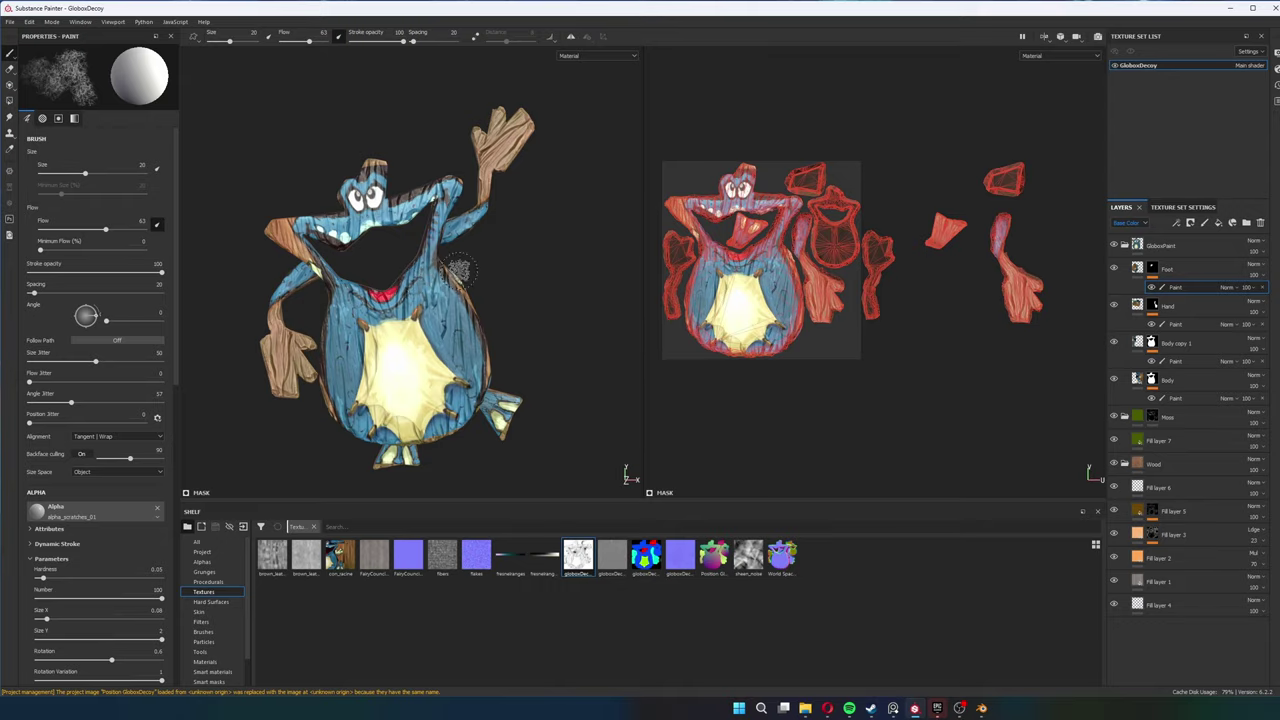
scroll(458, 268, "up", 3)
scroll(480, 300, "down", 3)
scroll(520, 360, "up", 4)
key("c")
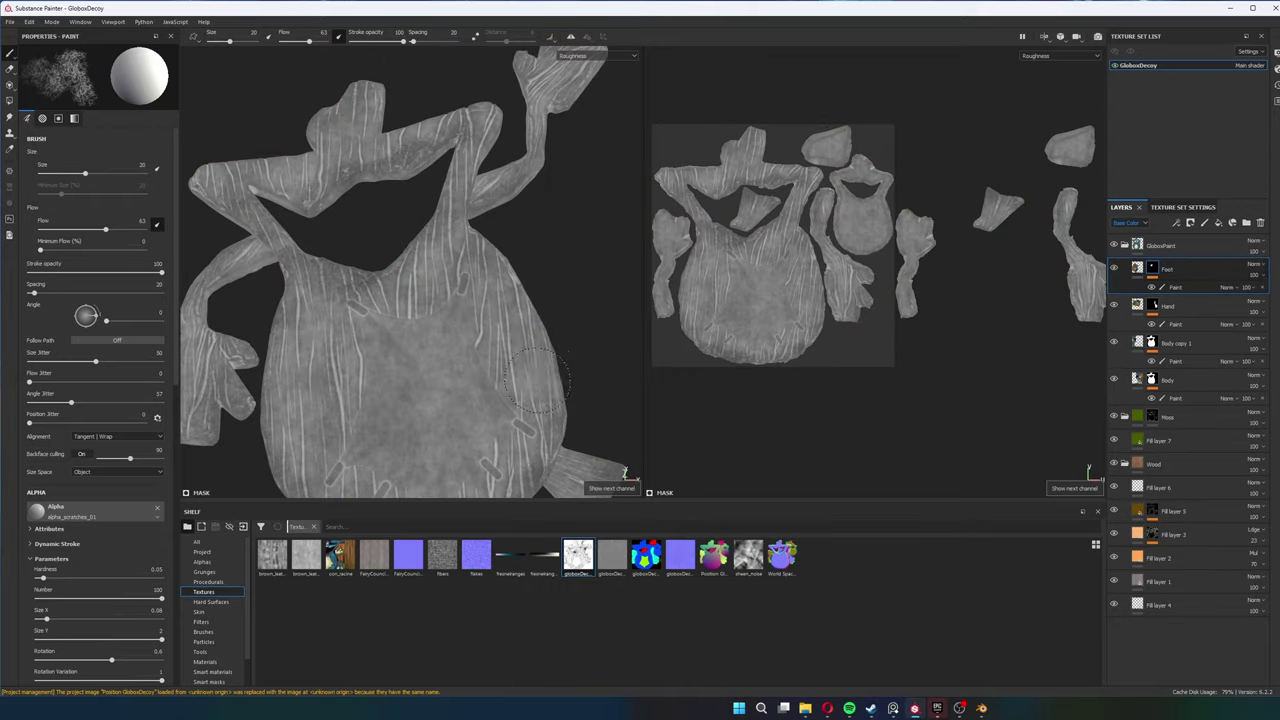
key("m")
left_click_drag(535, 378, 450, 300, "alt")
left_click(1158, 604)
key("m")
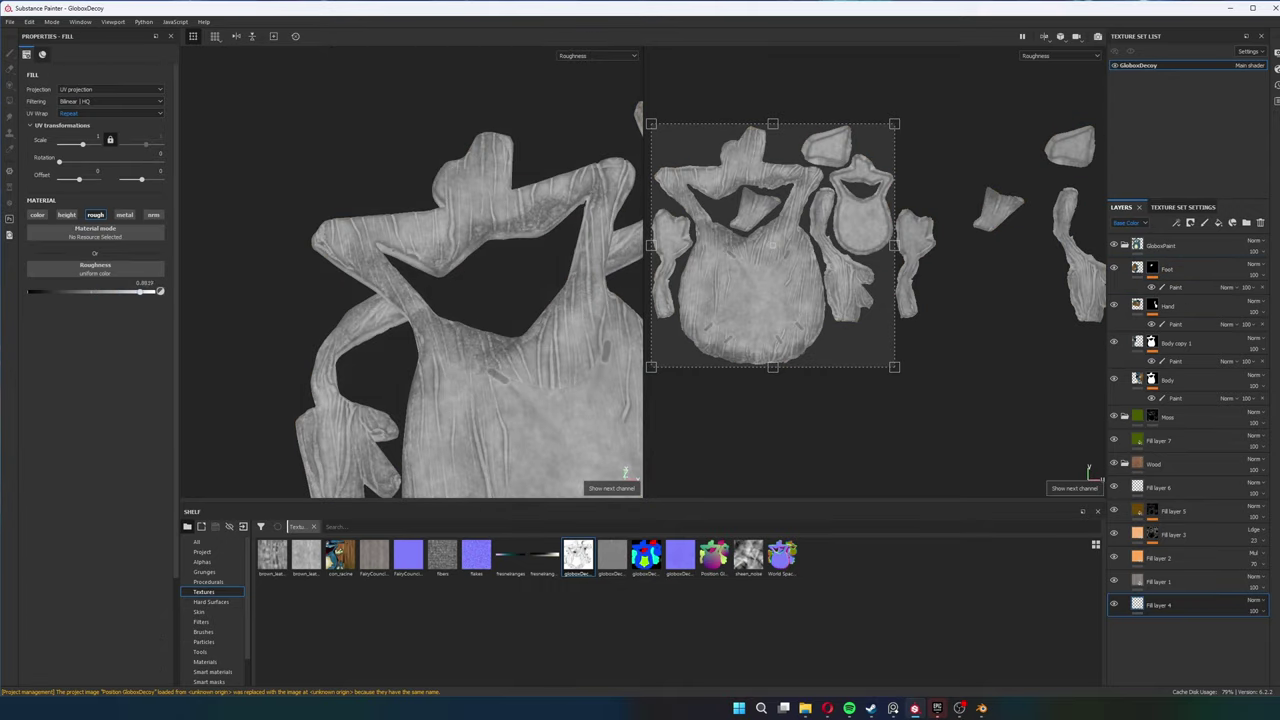
key("m")
Undo the trial fill layer and the Hand and Foot blue paint masks
left_click(1218, 222)
left_click_drag(1165, 380, 1204, 424)
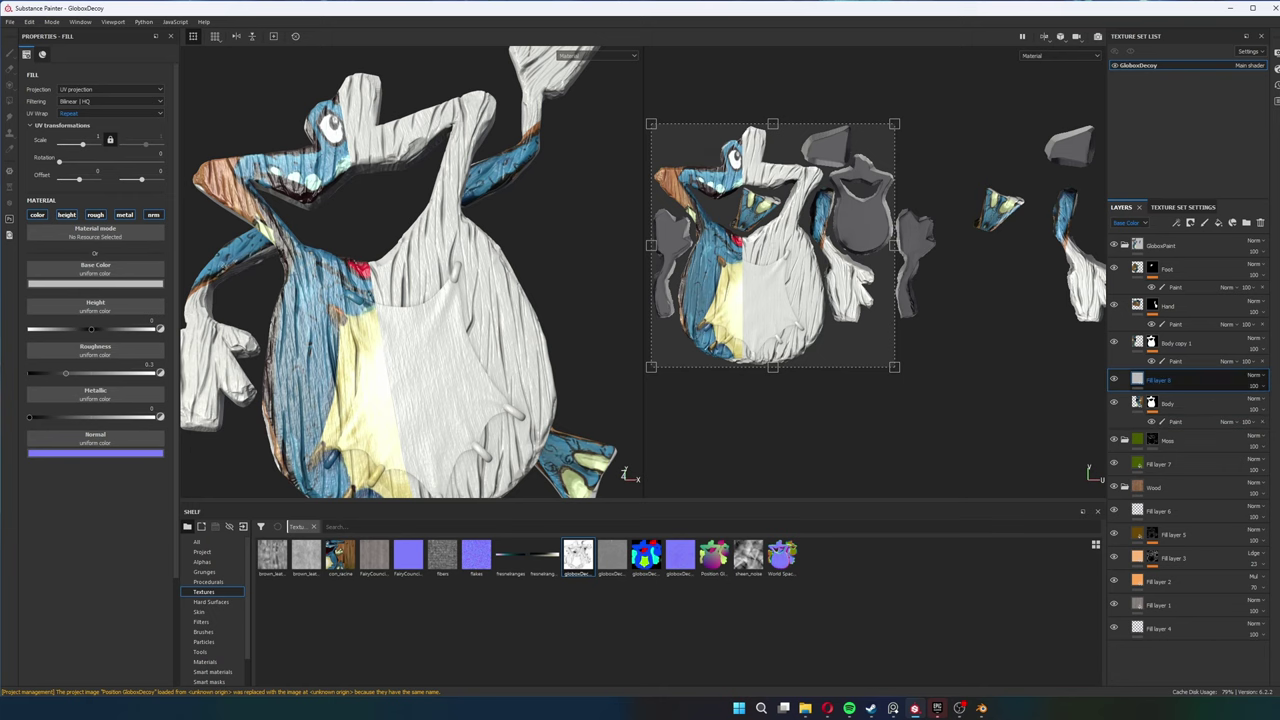
key("ctrl+z")
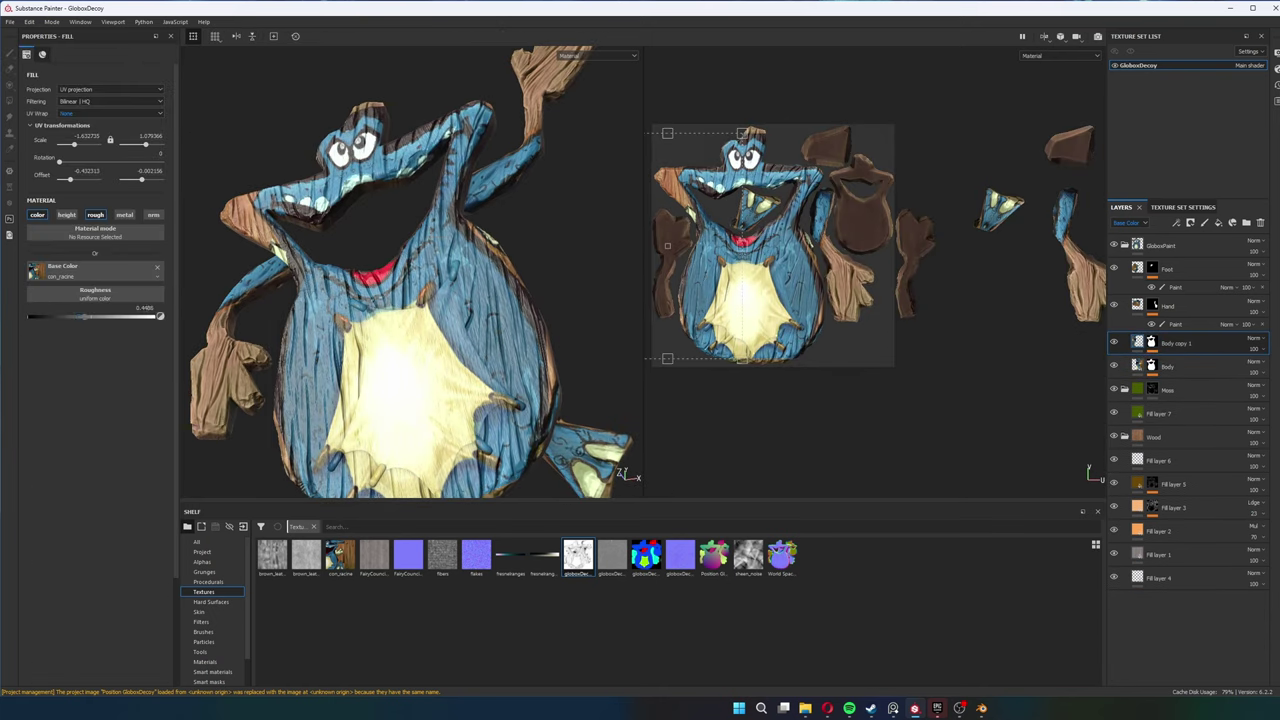
key("ctrl+z")
key("ctrl+z")
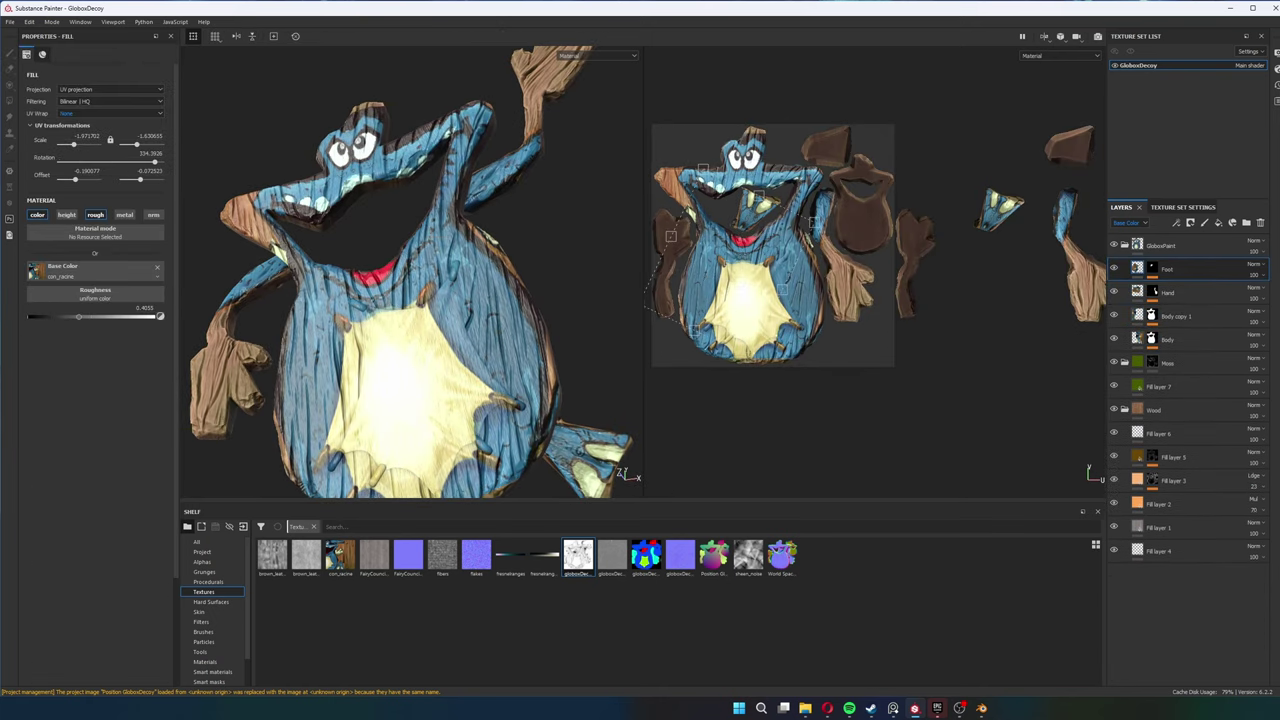
key("f")
key("ctrl+z")
key("ctrl+z")
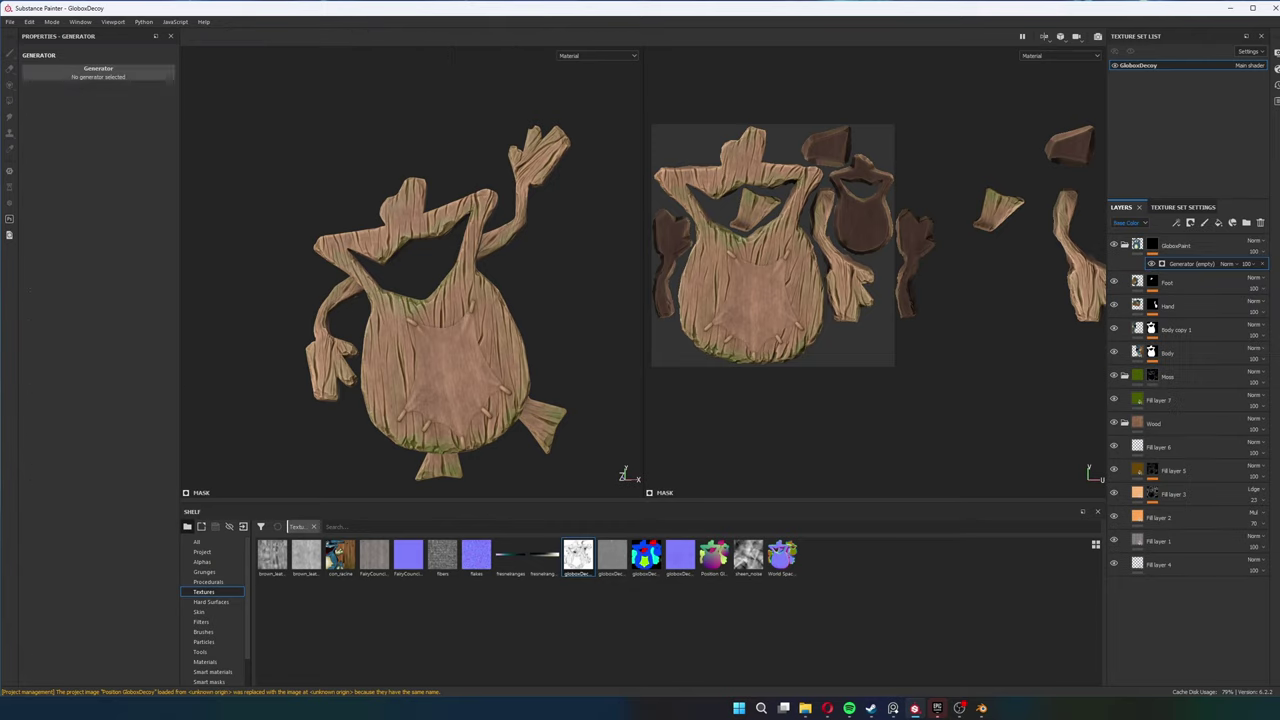
key("ctrl+z")
key("ctrl+z")
Set the GloboxPaint mask generator to inverted Curvature and add a fill layer inside the folder
left_click(251, 103)
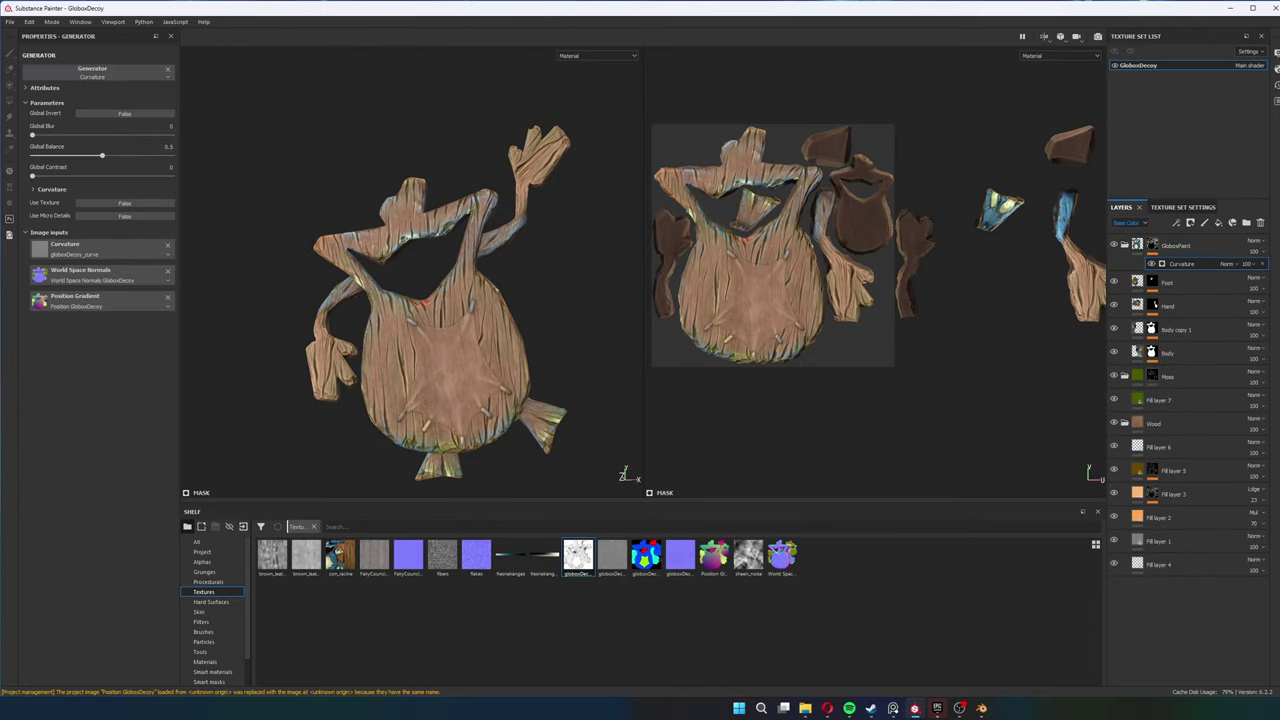
key("m")
scroll(410, 300, "up", 2)
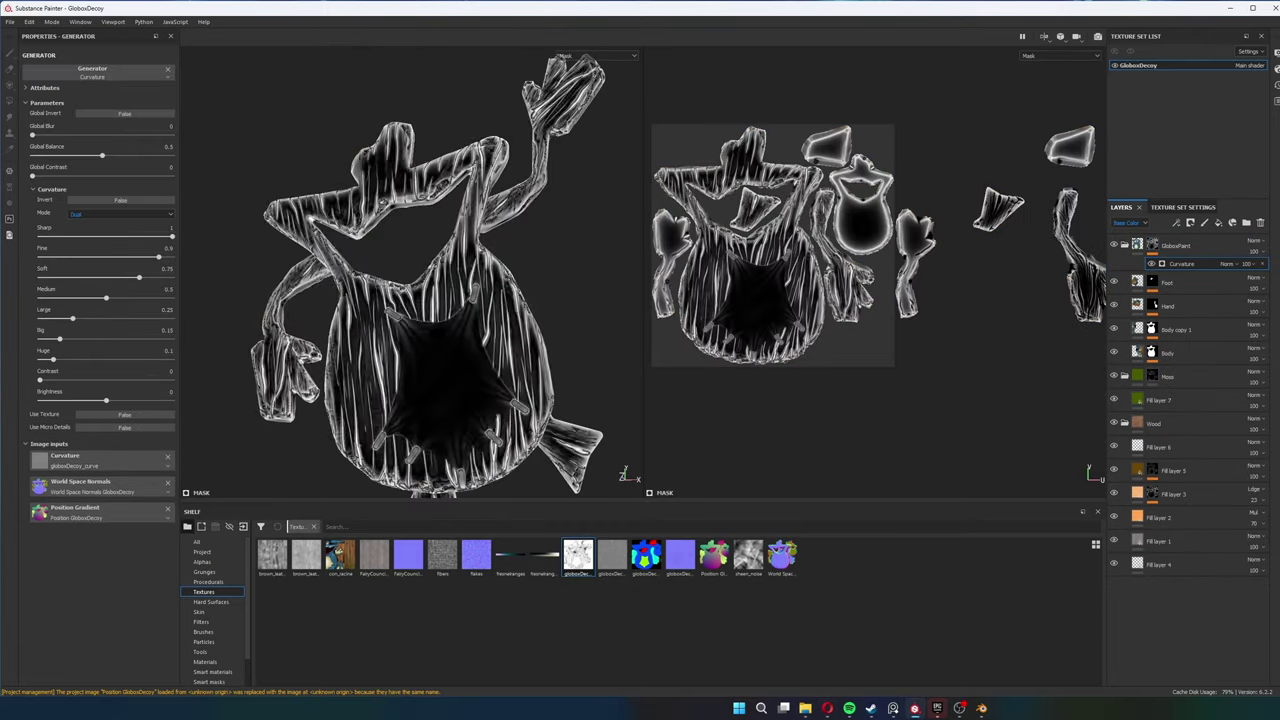
scroll(410, 300, "up", 2)
scroll(410, 300, "up", 2)
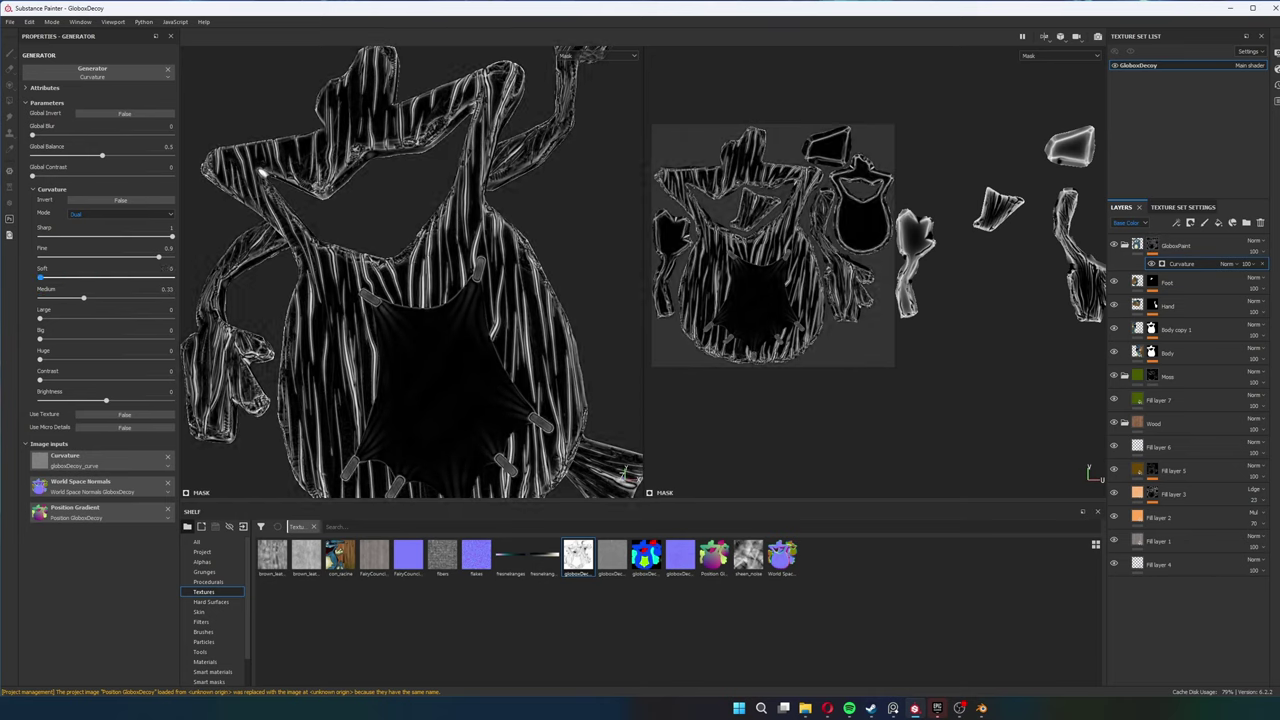
left_click(120, 200)
key("m")
left_click_drag(410, 270, 450, 280, "alt")
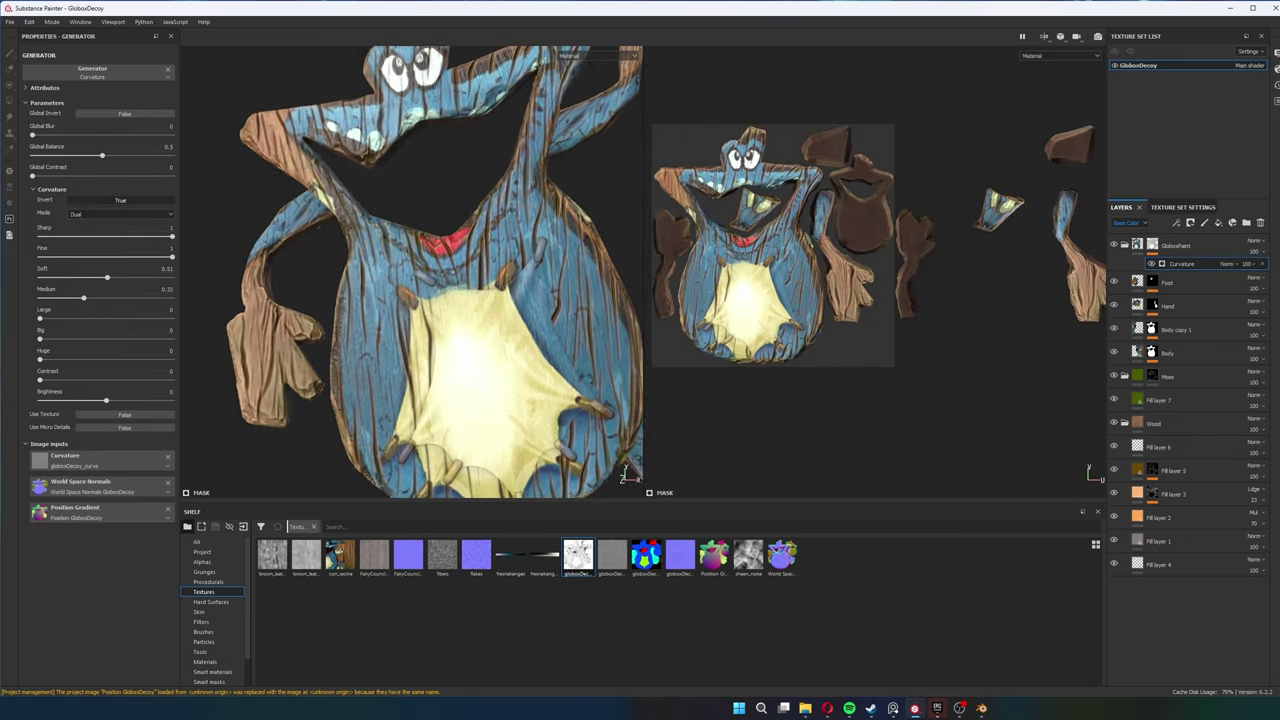
left_click(1232, 222)
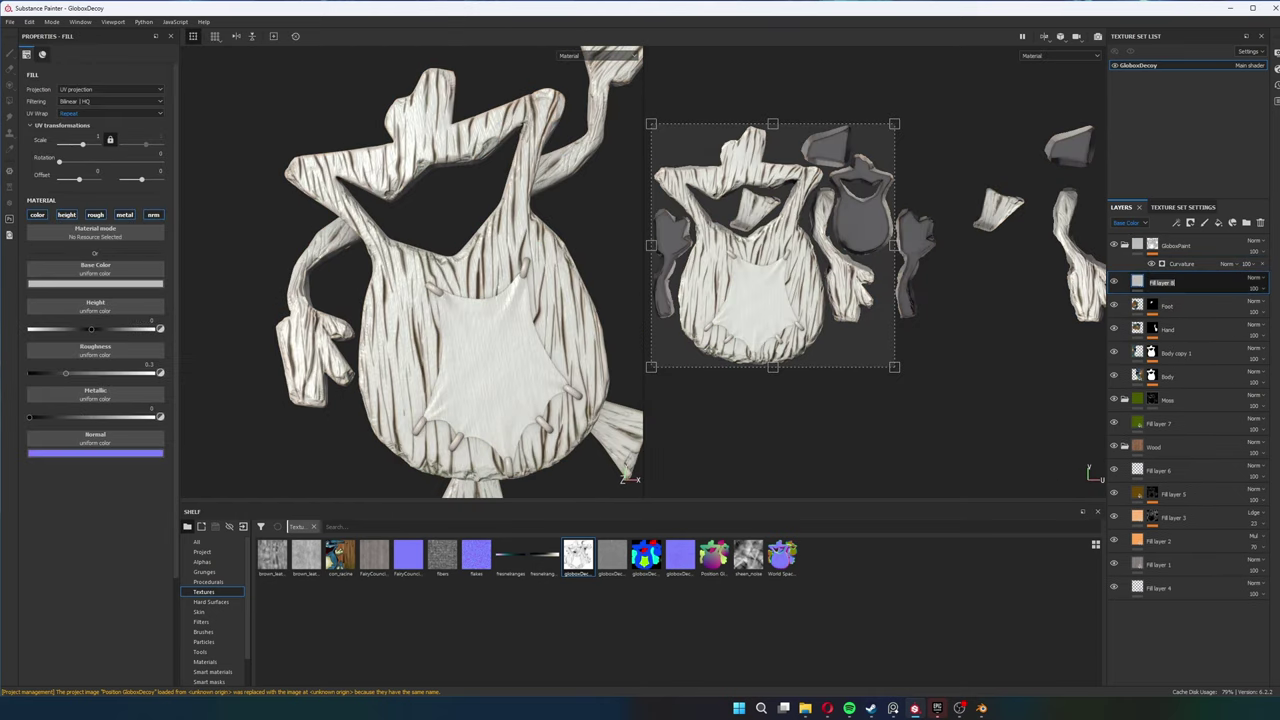
Disable height, roughness, metallic and normal on the fill and make its base colour blue
left_click(66, 214)
left_click(153, 214)
left_click(124, 214)
left_click(95, 214)
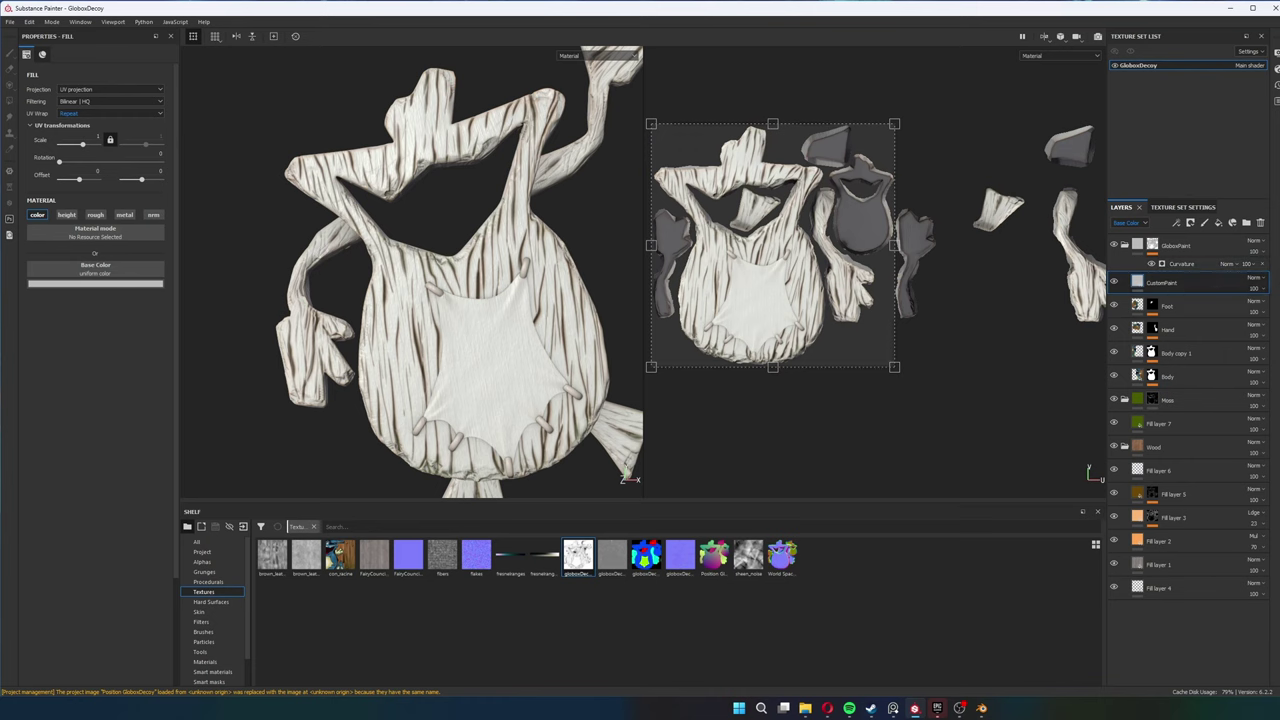
left_click(95, 268)
Mask the fill and paint blue over the yellow belly patch with the Basic Hard brush
key("1")
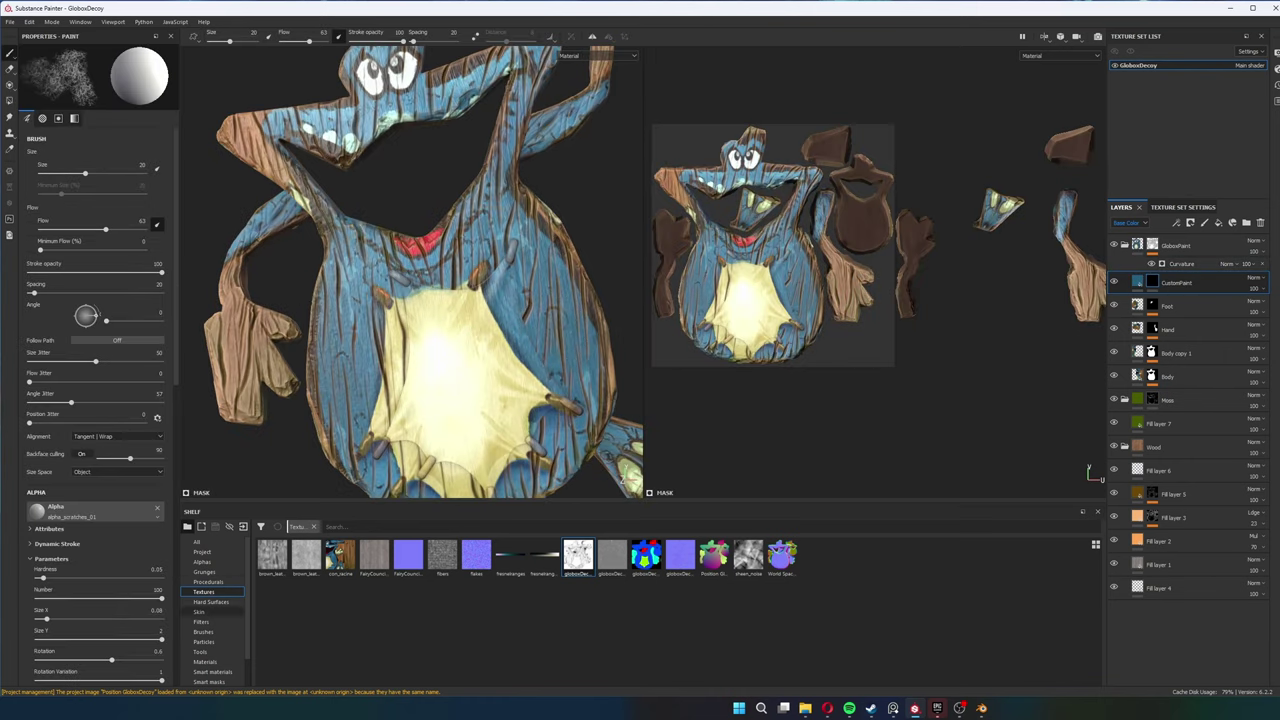
left_click(203, 631)
left_click(612, 555)
left_click(488, 400)
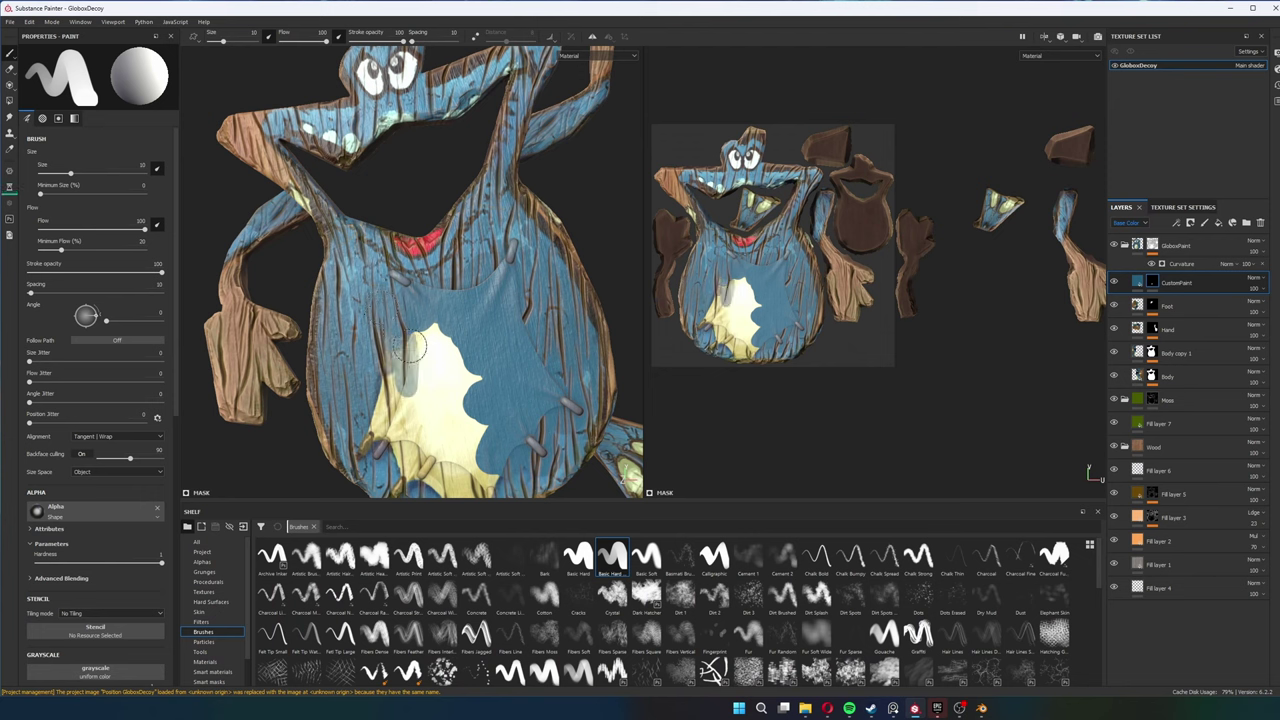
left_click_drag(445, 340, 445, 395)
middle_click_drag(445, 395, 445, 321, "alt")
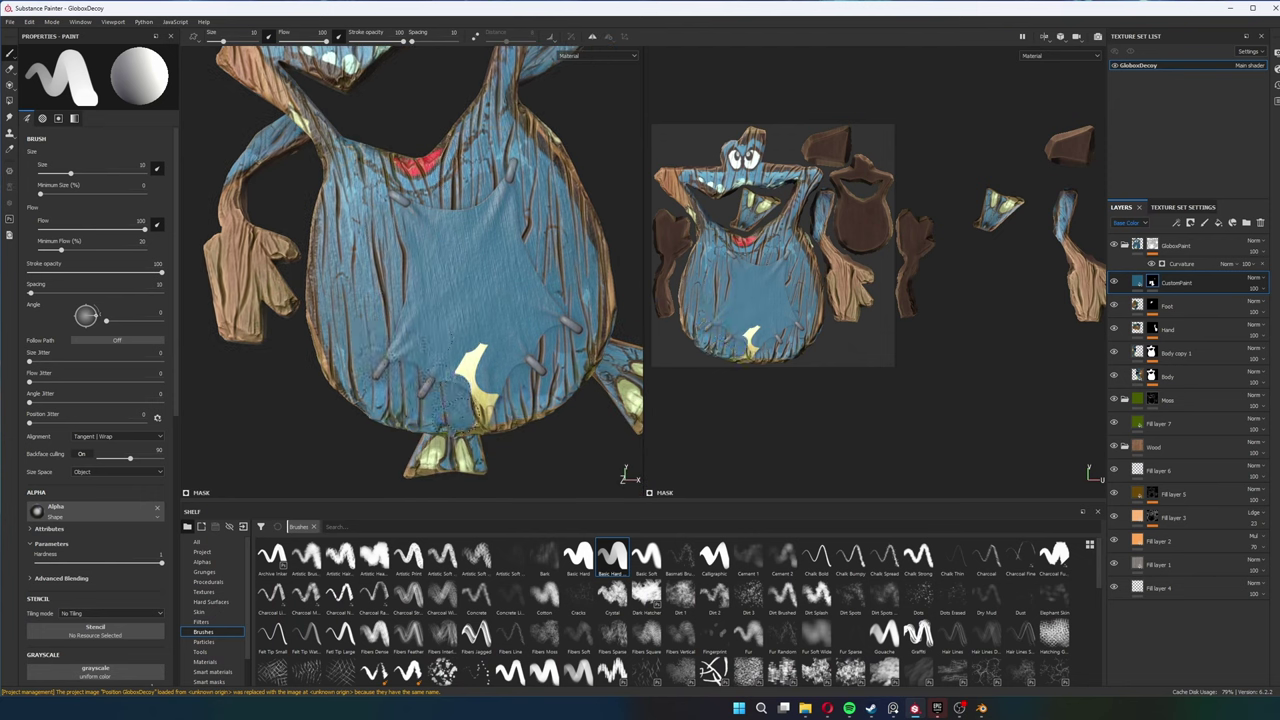
Shrink the brush to about 6.57 while checking the head, arm and belly
middle_click_drag(487, 242, 487, 330, "alt")
scroll(450, 300, "up", 2)
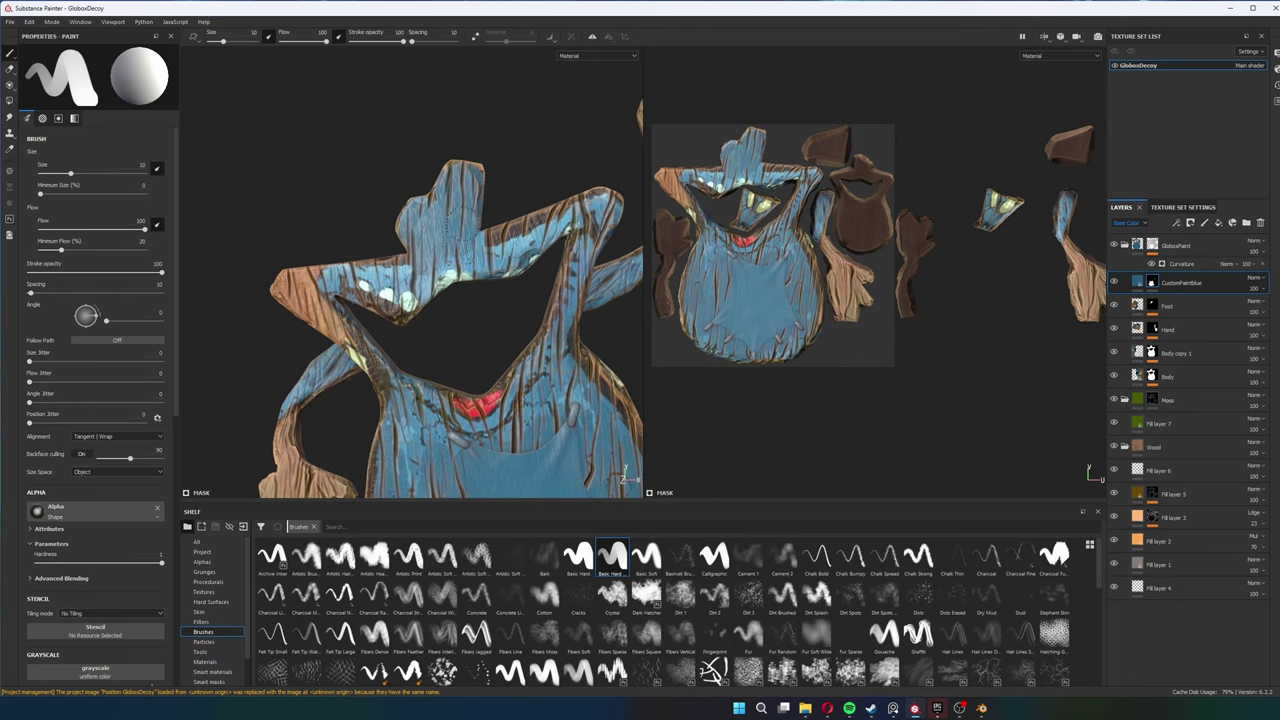
middle_click_drag(436, 315, 458, 269, "alt")
mouse_move(458, 269)
left_mouse_down("alt")
mouse_move(512, 220)
mouse_move(600, 235)
left_mouse_up("alt")
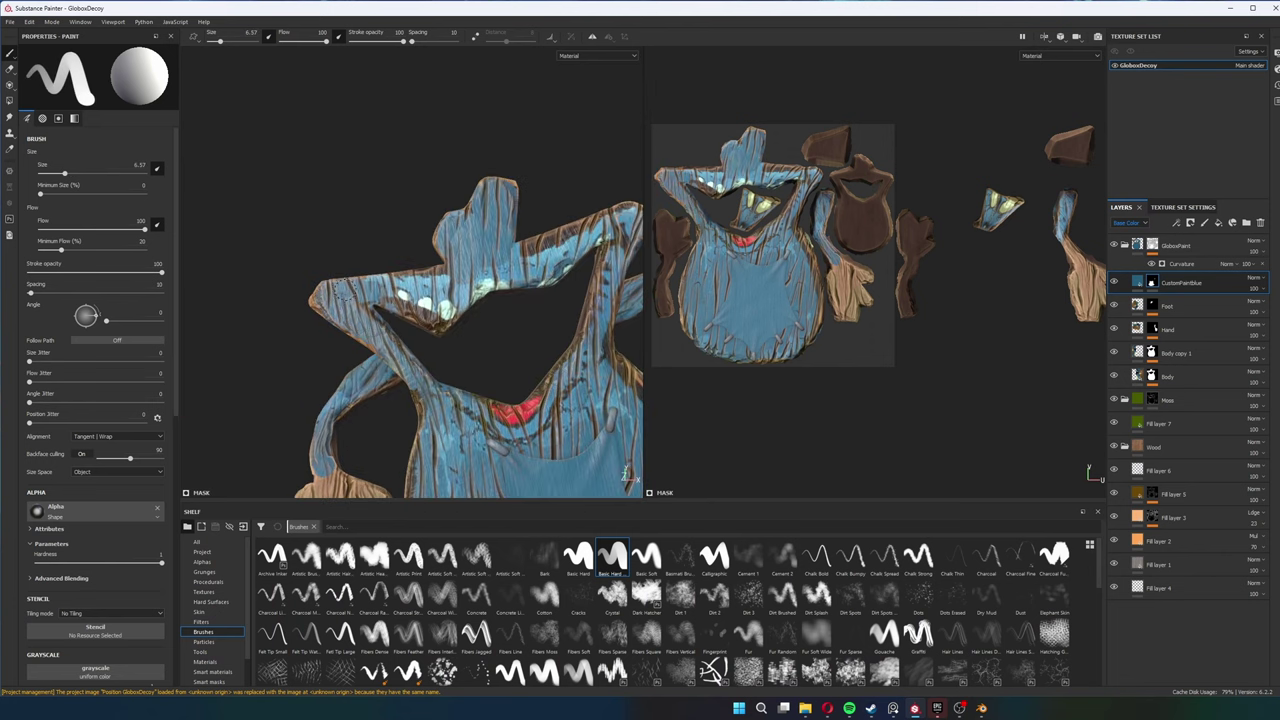
left_click_drag(343, 290, 400, 330, "alt")
left_click_drag(472, 269, 580, 300, "alt")
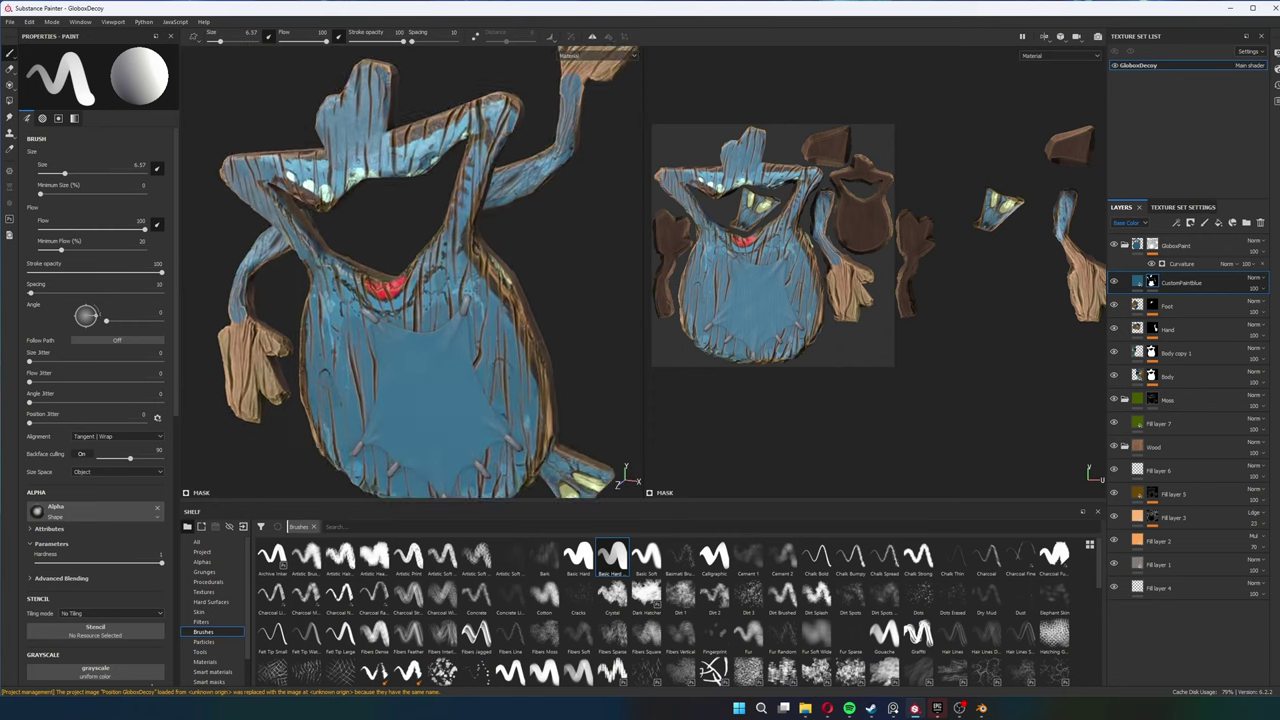
Add an extra paint layer, then undo it
key("3")
key("1")
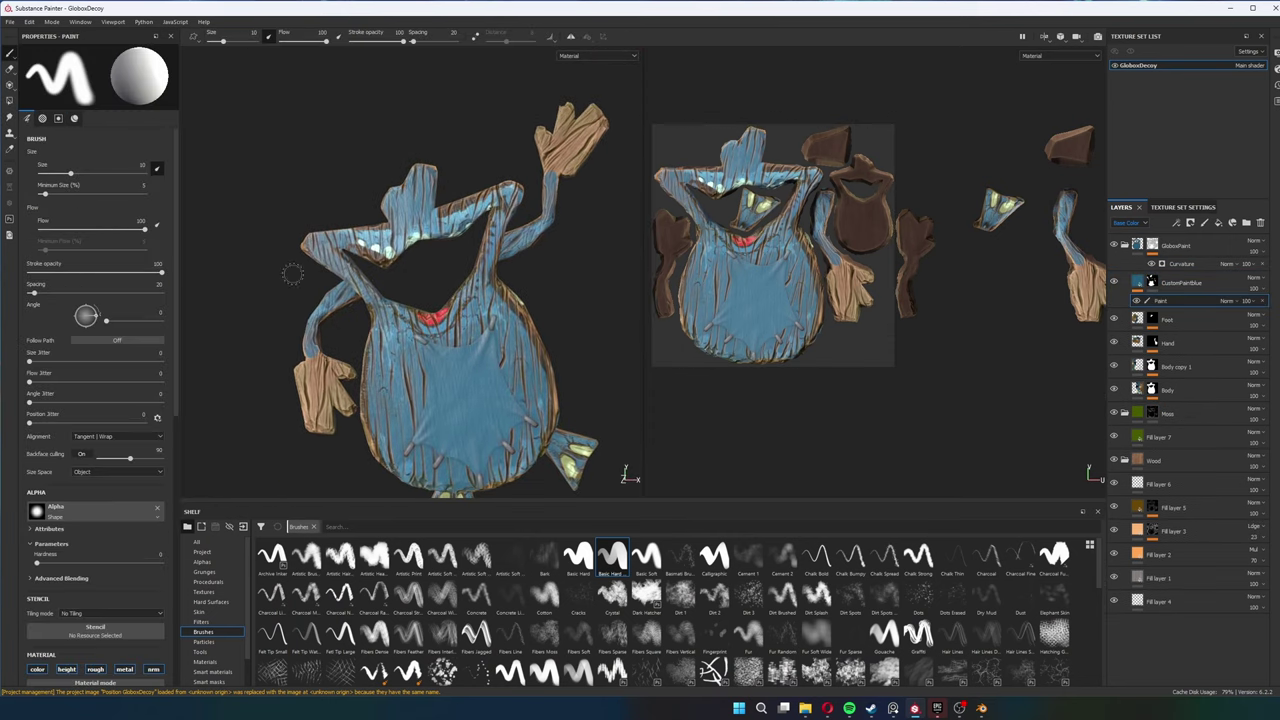
scroll(286, 271, "up", 5)
left_click(95, 617)
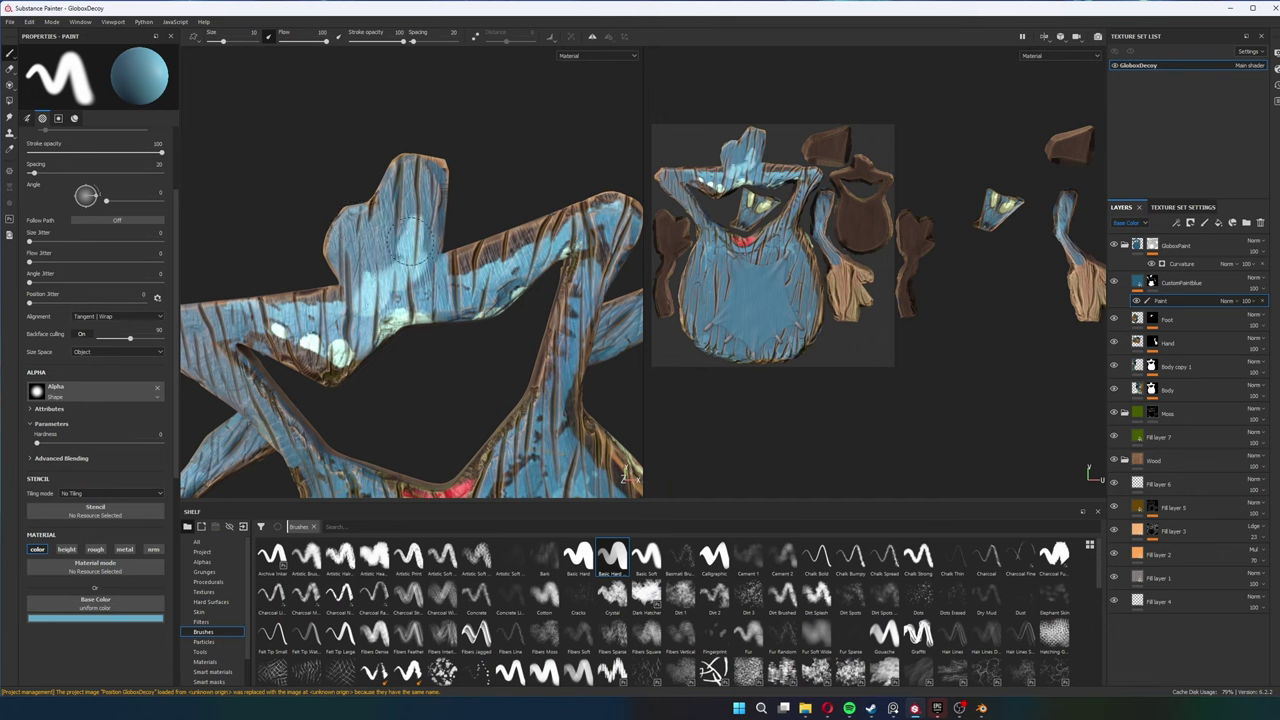
key("ctrl+z")
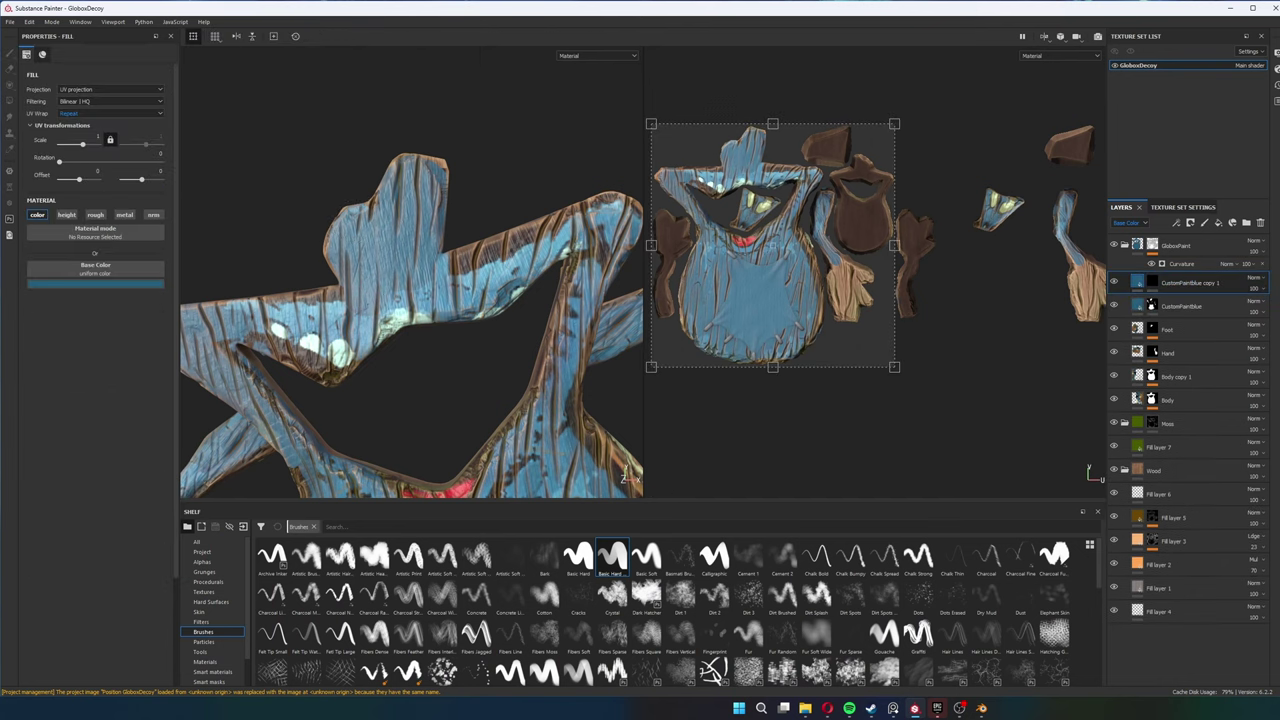
Frame the character and view the raised arm and lower body
key("1")
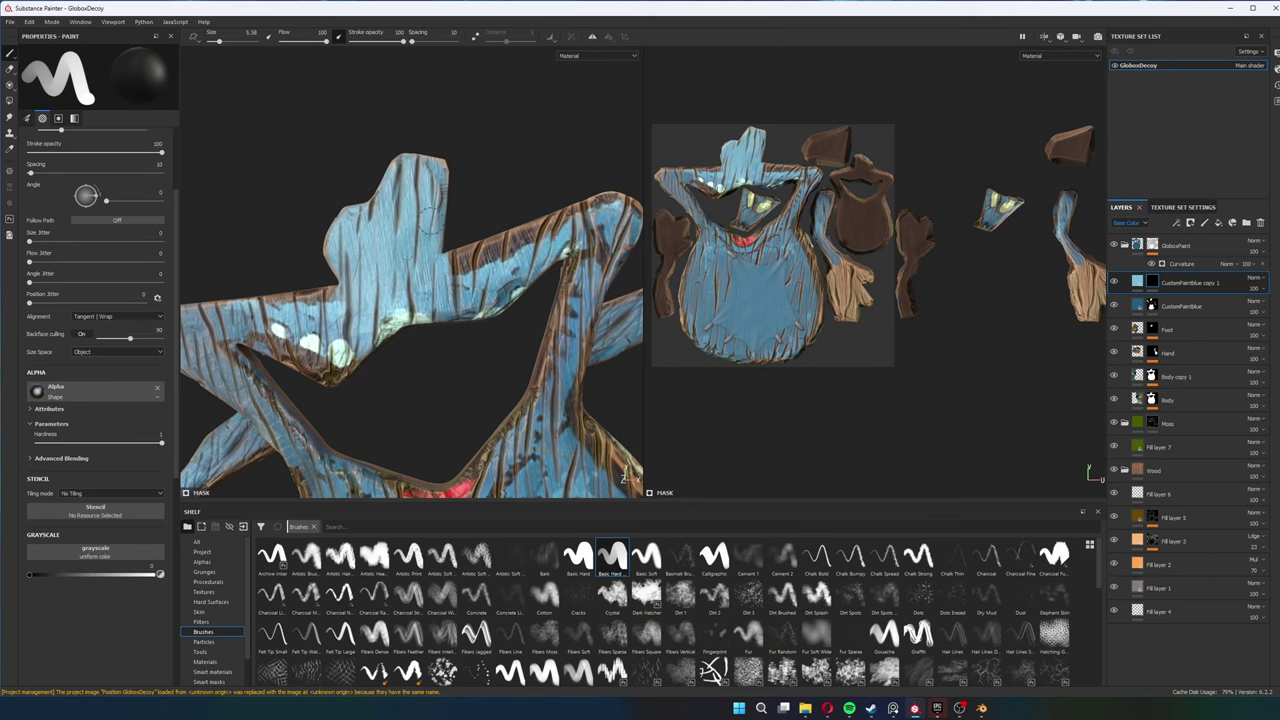
left_click_drag(389, 135, 467, 254, "alt")
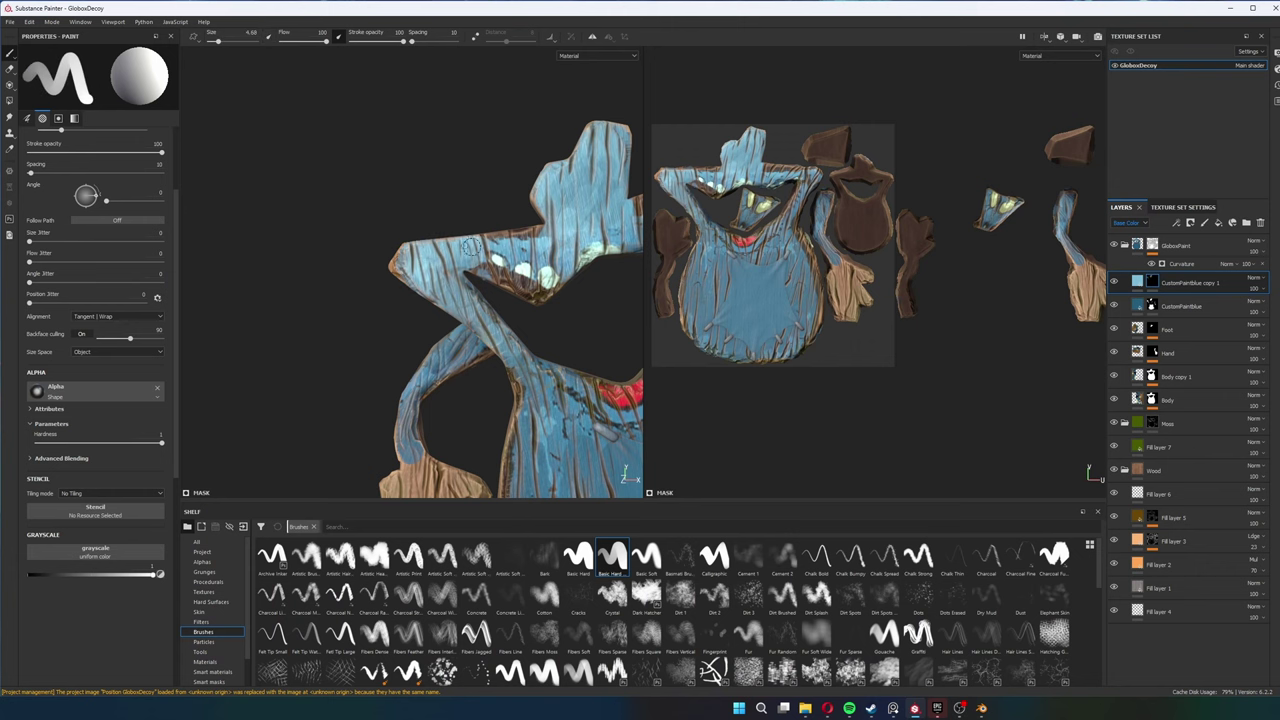
mouse_move(468, 318)
left_mouse_down("alt")
mouse_move(486, 192)
mouse_move(505, 229)
left_mouse_up("alt")
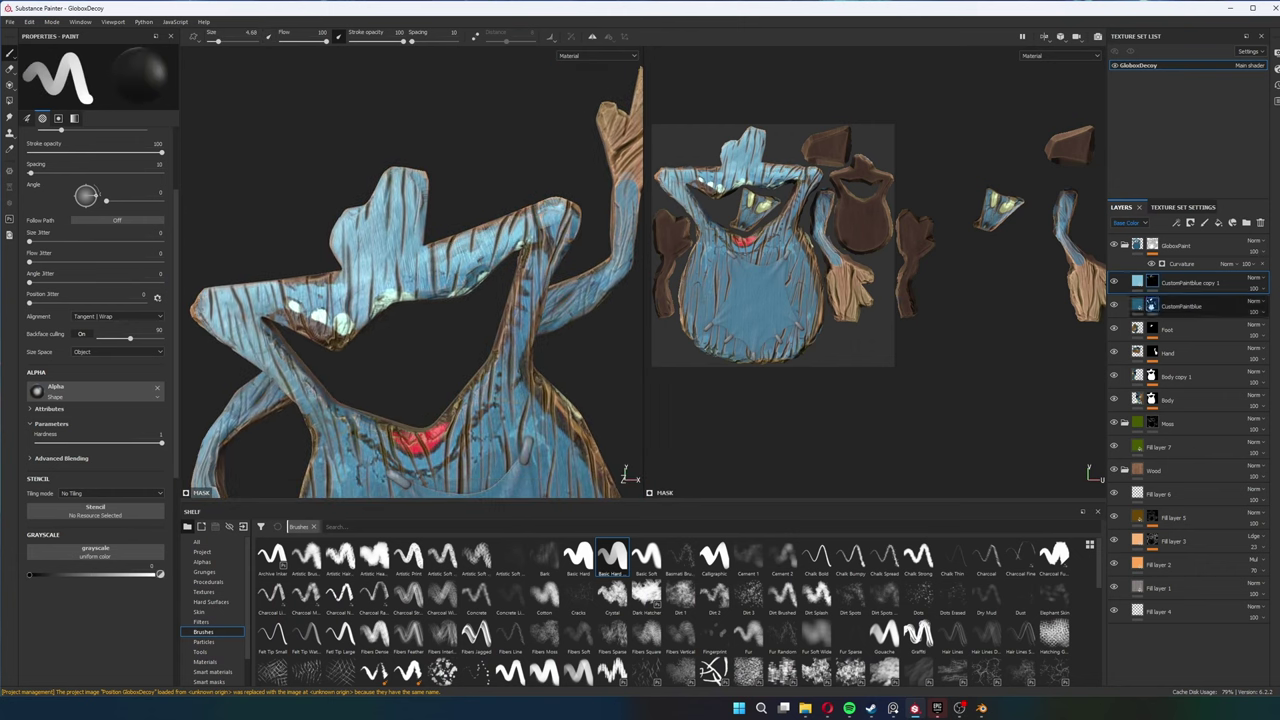
key("f")
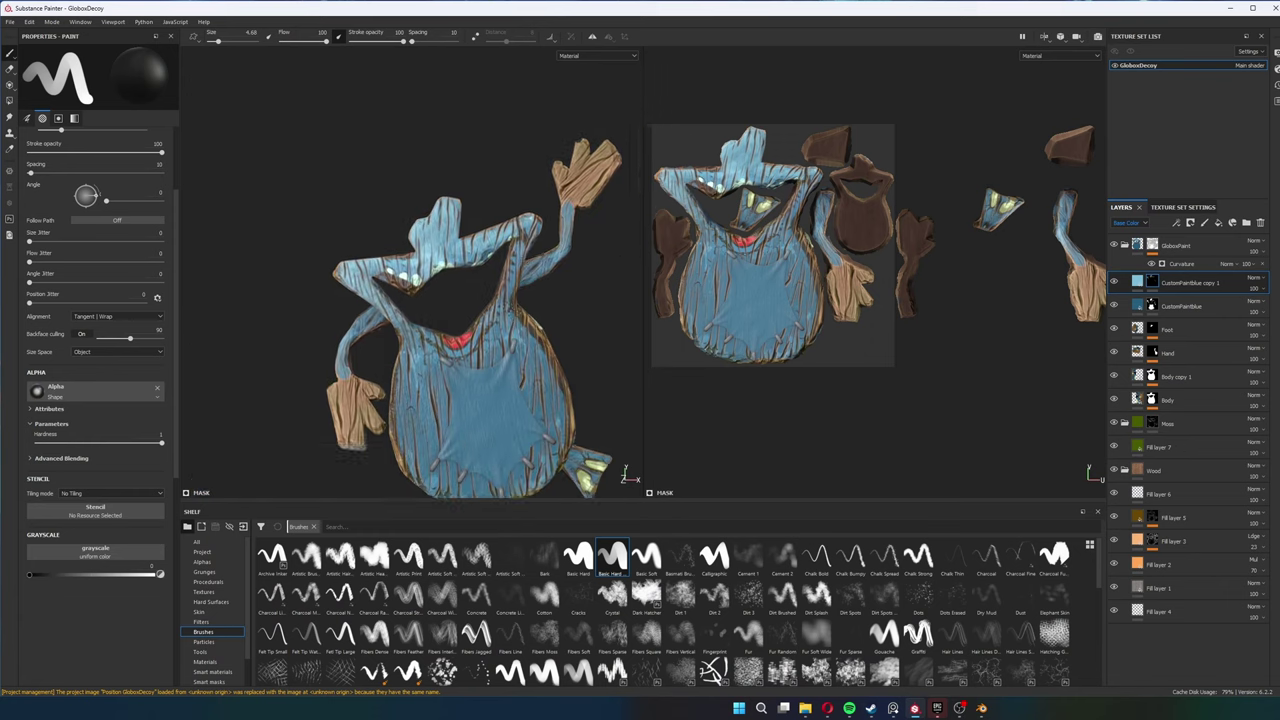
scroll(577, 360, "up", 5)
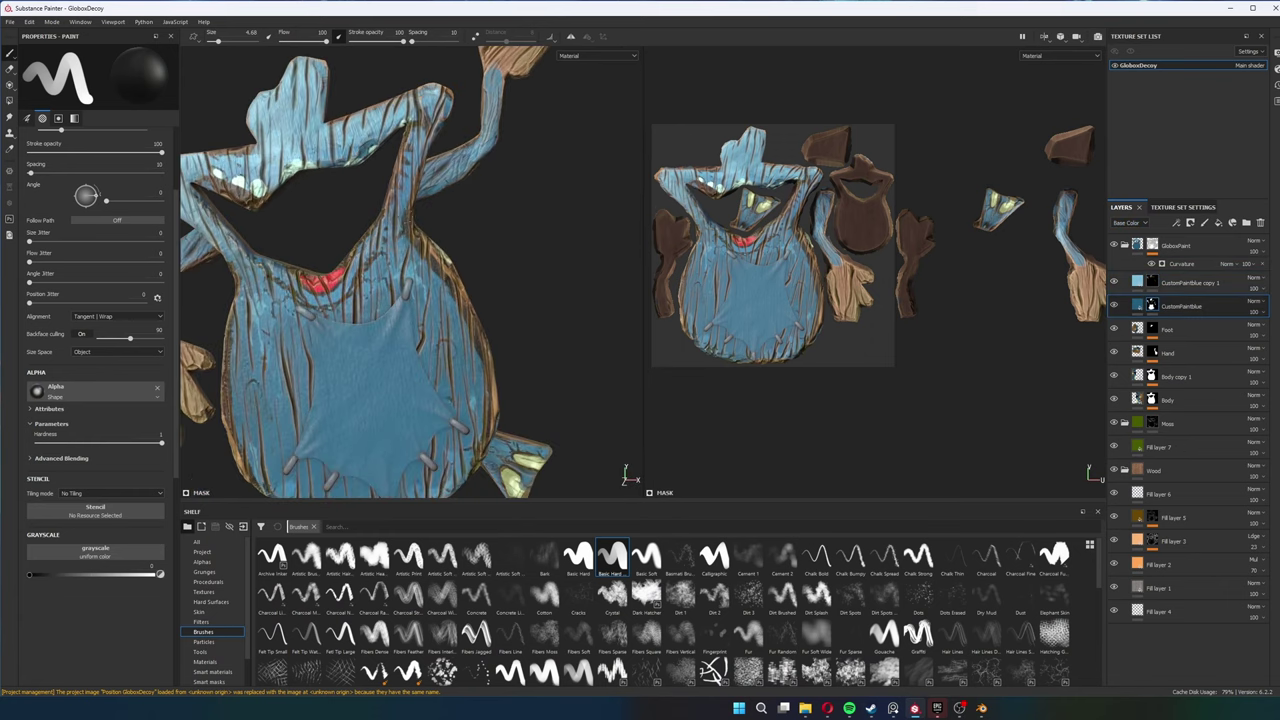
middle_click_drag(400, 300, 445, 150, "alt")
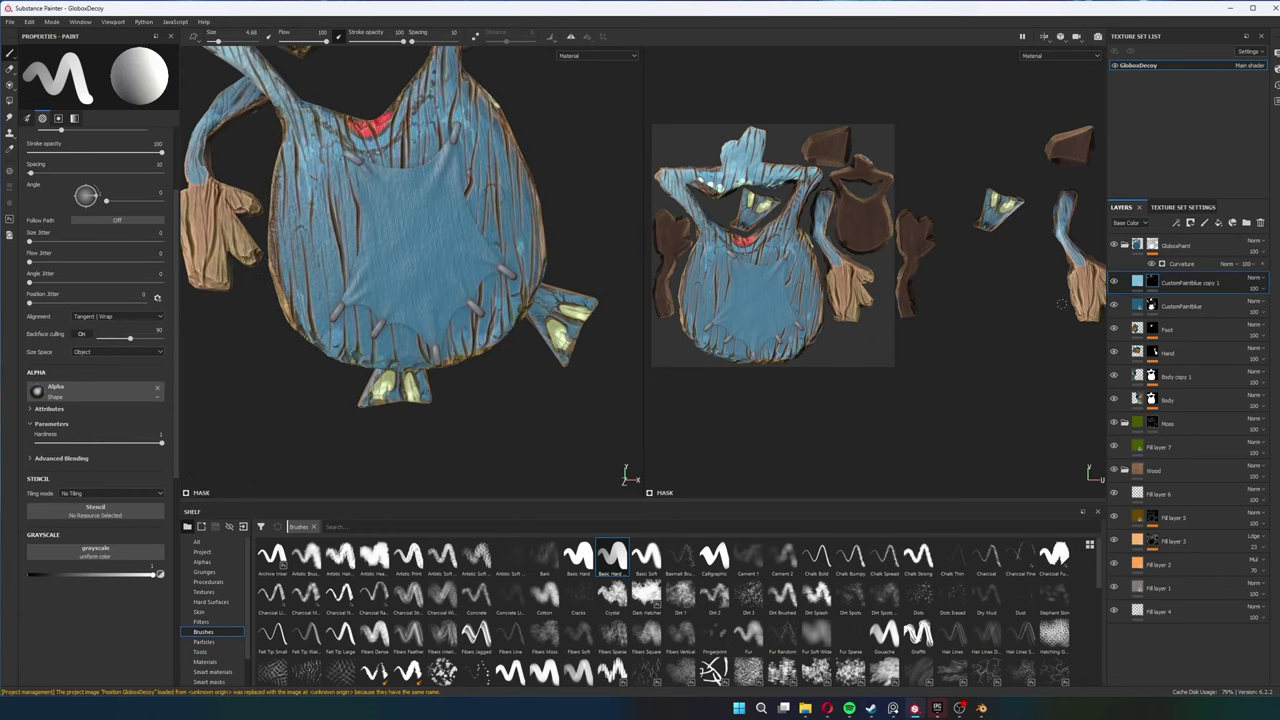
Set the brush size to 3.85 and stroke opacity to 52
right_click_drag(498, 300, 490, 292, "ctrl")
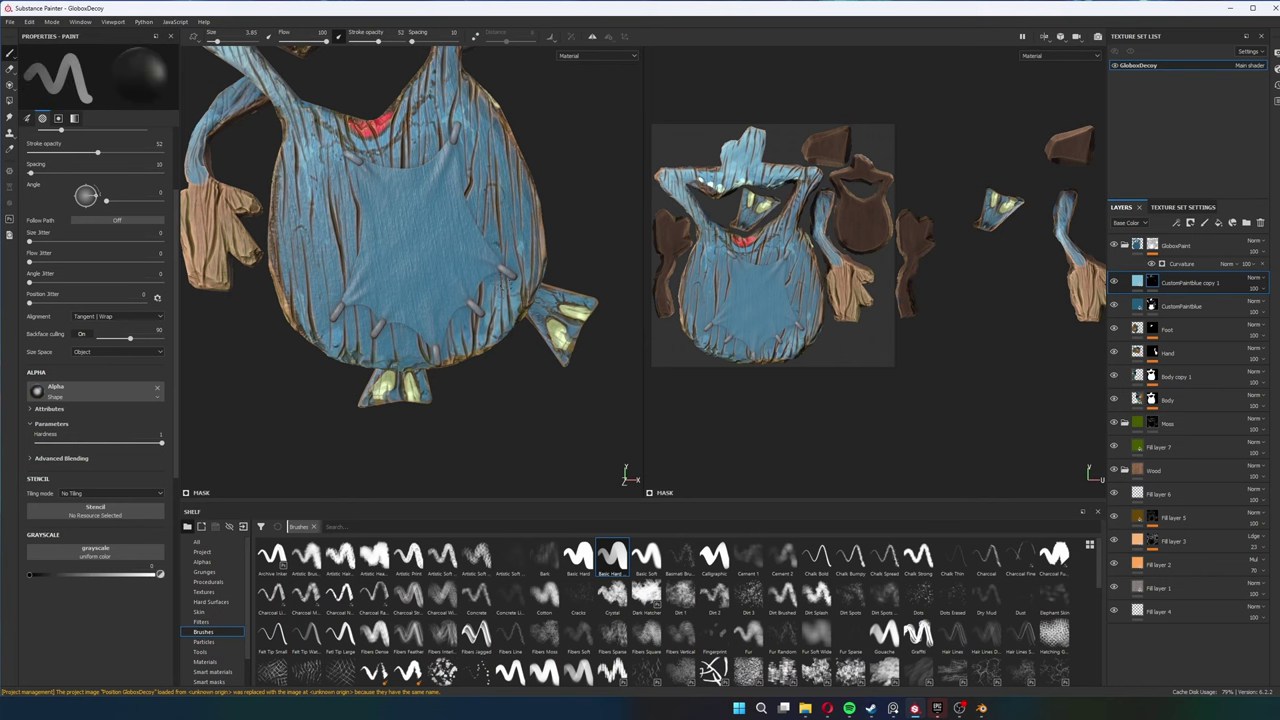
left_click_drag(494, 290, 494, 270, "ctrl")
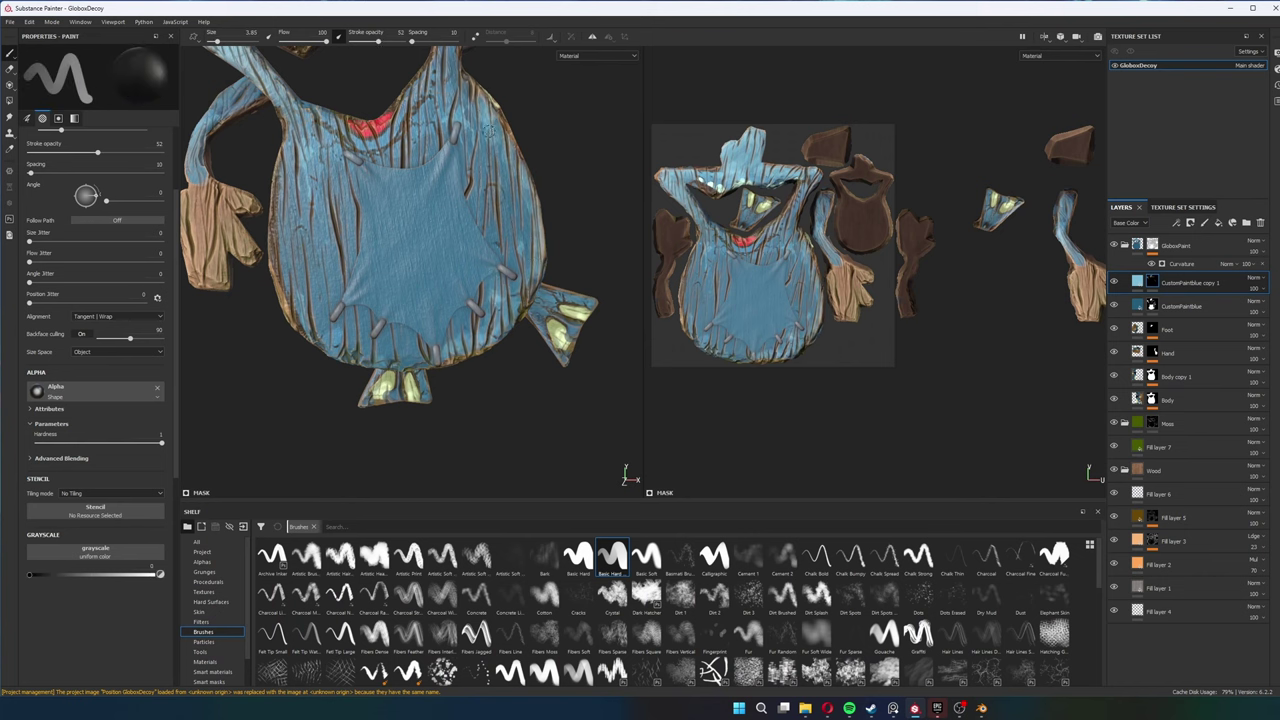
middle_click_drag(520, 248, 515, 414, "alt")
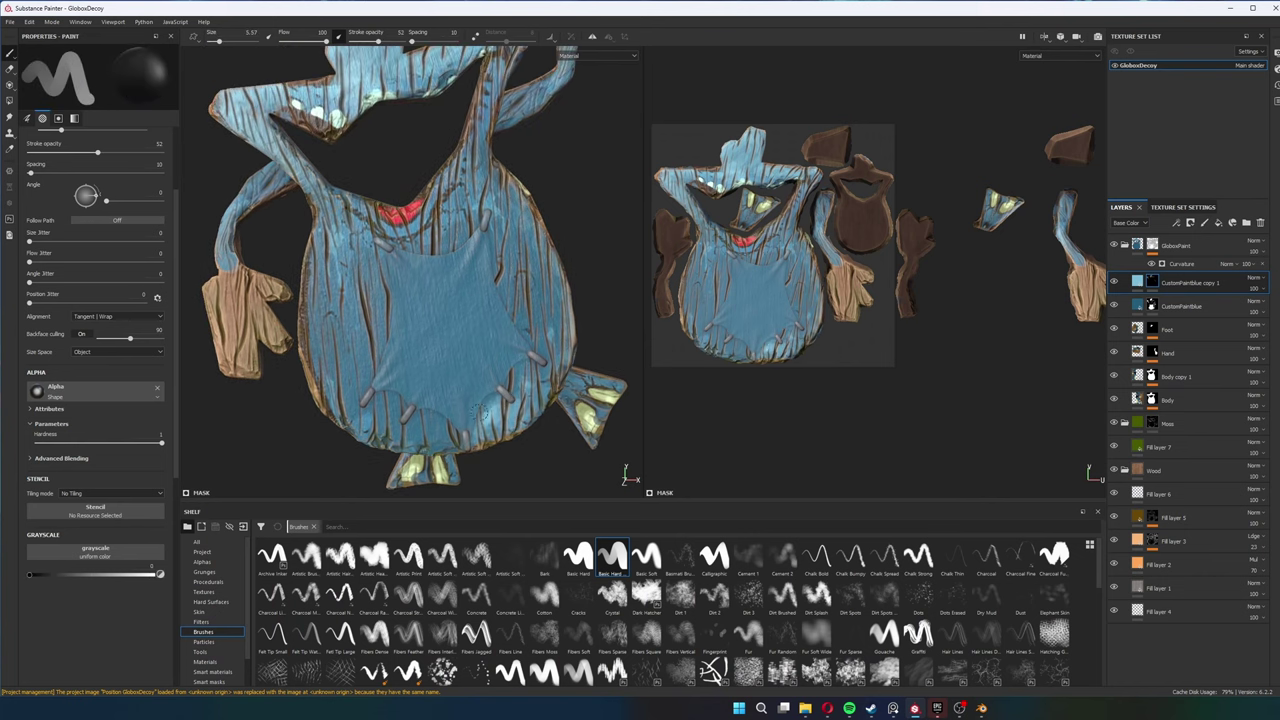
scroll(464, 455, "up", 3)
middle_click_drag(464, 300, 464, 420, "alt")
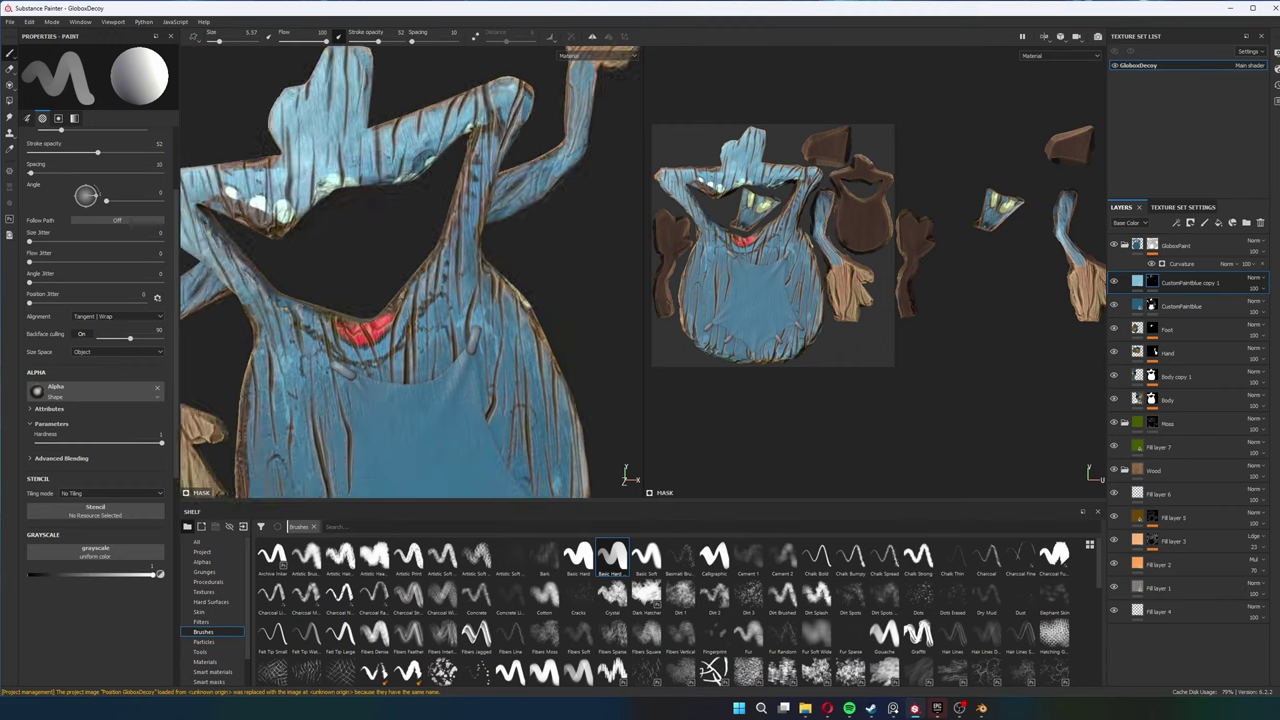
scroll(464, 455, "down", 3)
scroll(444, 304, "down", 2)
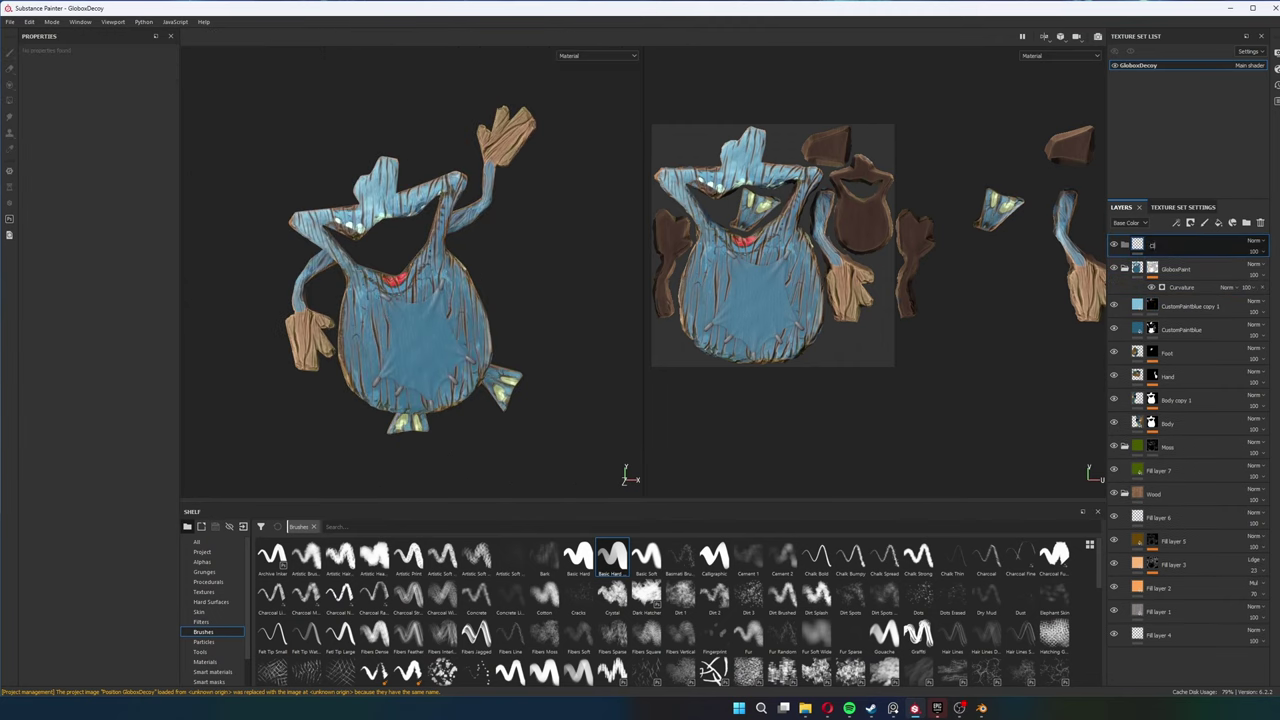
Add Fill layer 8 with a black mask and give the Wood folder a colour-selection mask
left_click(1219, 223)
right_click(1170, 246)
left_click(1210, 286)
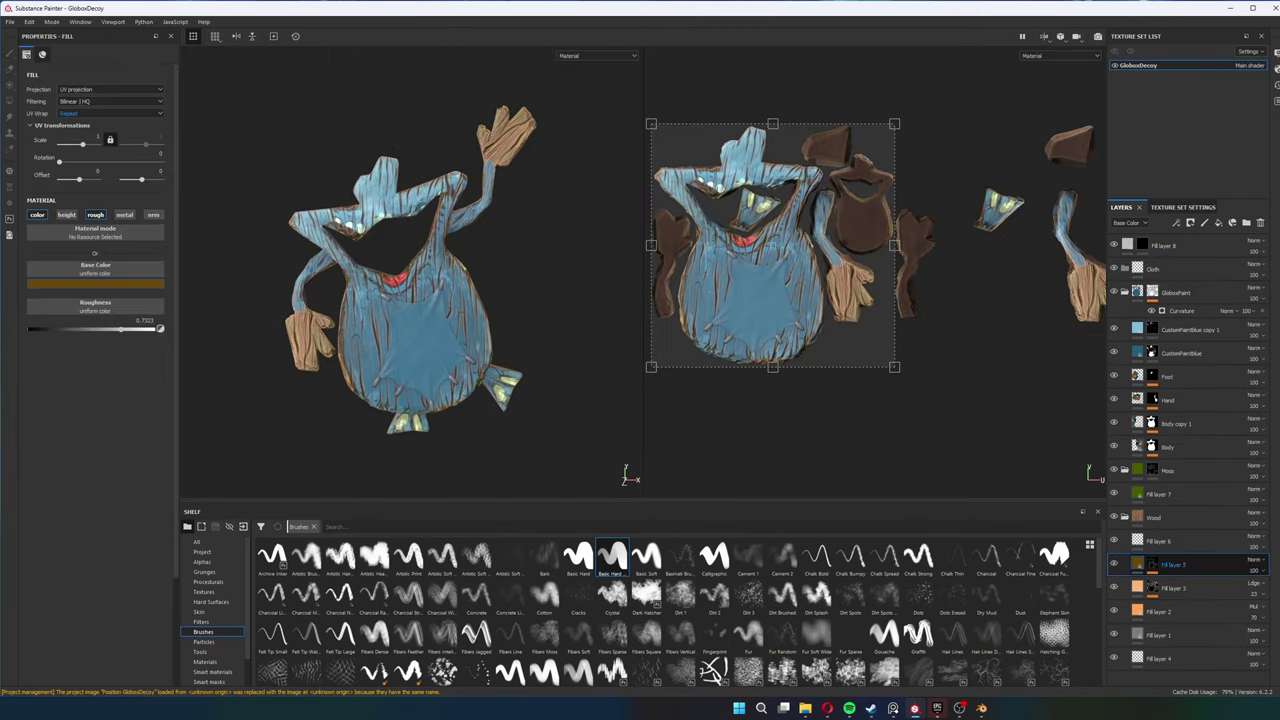
right_click(1174, 516)
left_click(1228, 150)
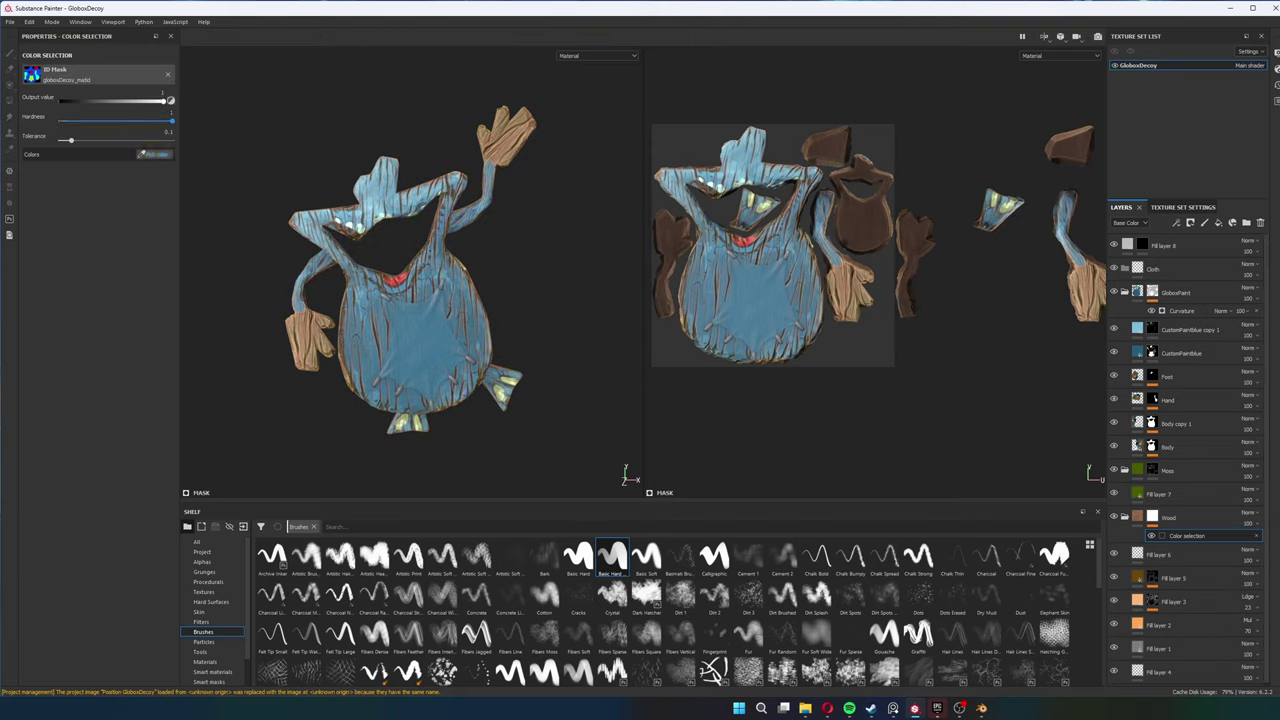
Add a colour-selection mask to the Cloth folder
left_click_drag(420, 300, 470, 300, "alt")
left_click_drag(1160, 246, 1160, 268)
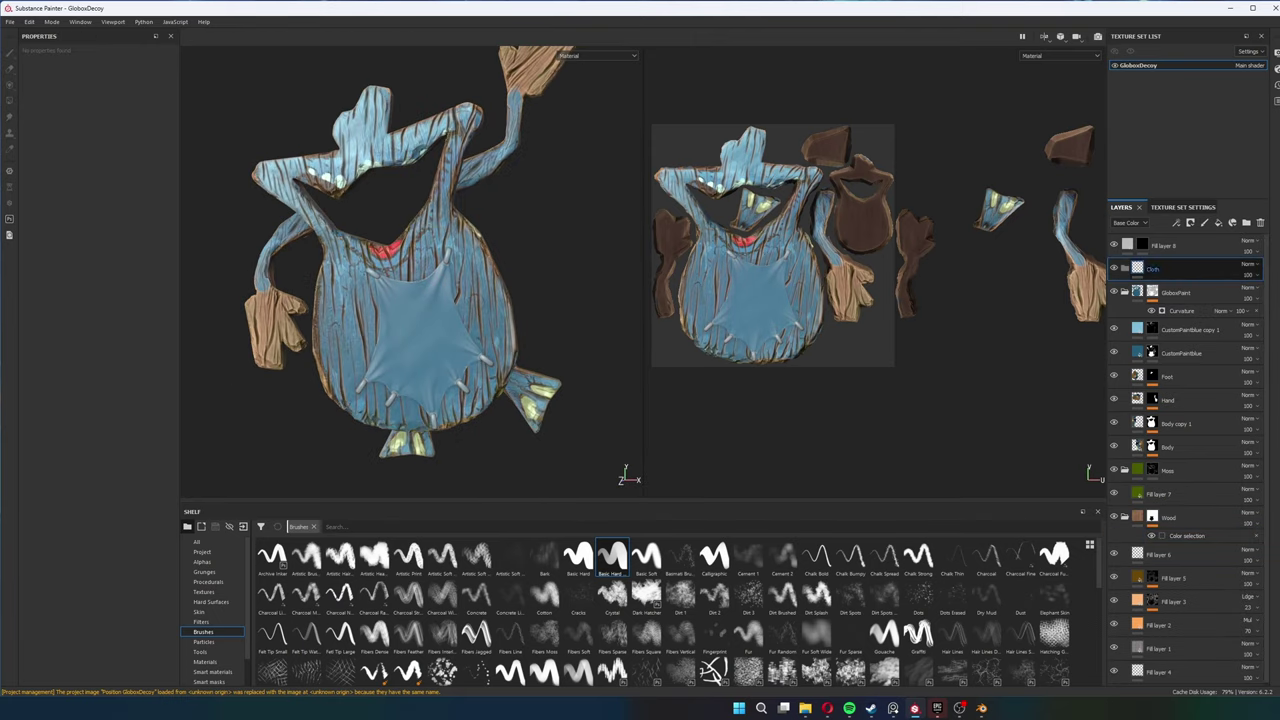
right_click(1190, 247)
left_click(1234, 282)
Give Fill layer 8 a cream base colour
left_click(1160, 282)
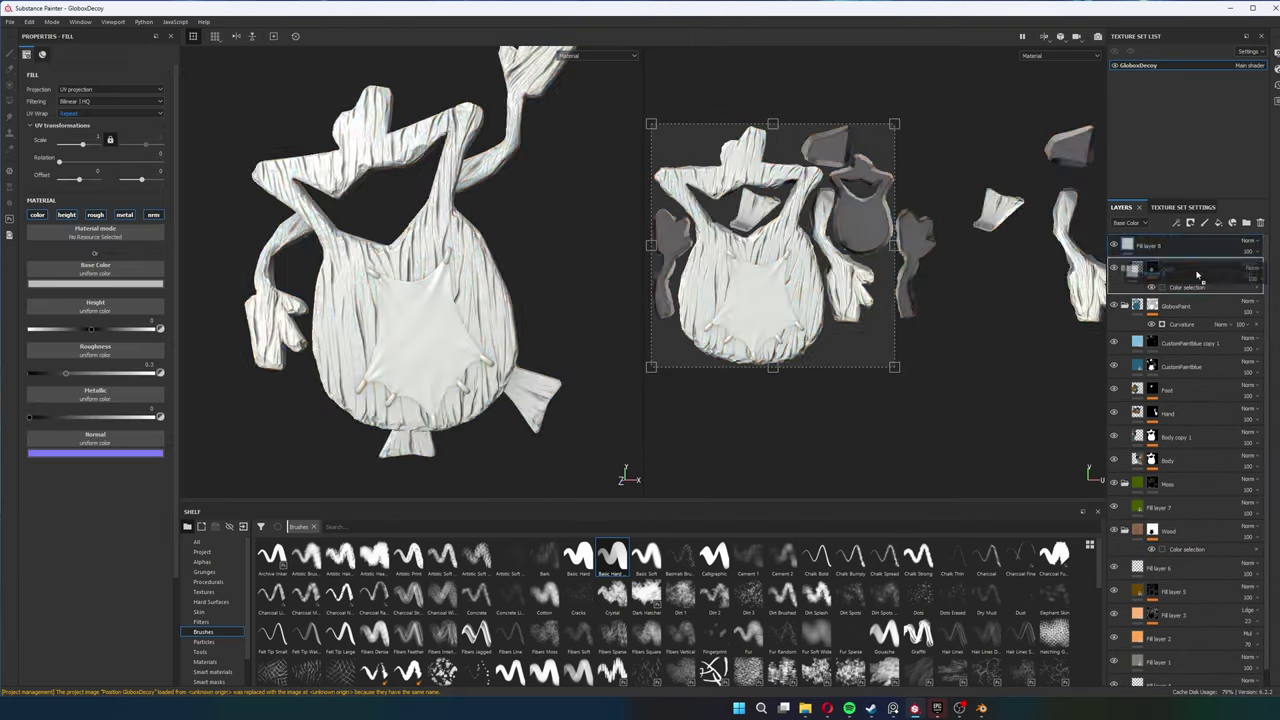
scroll(300, 345, "up", 3)
scroll(400, 300, "down", 2)
scroll(400, 300, "up", 4)
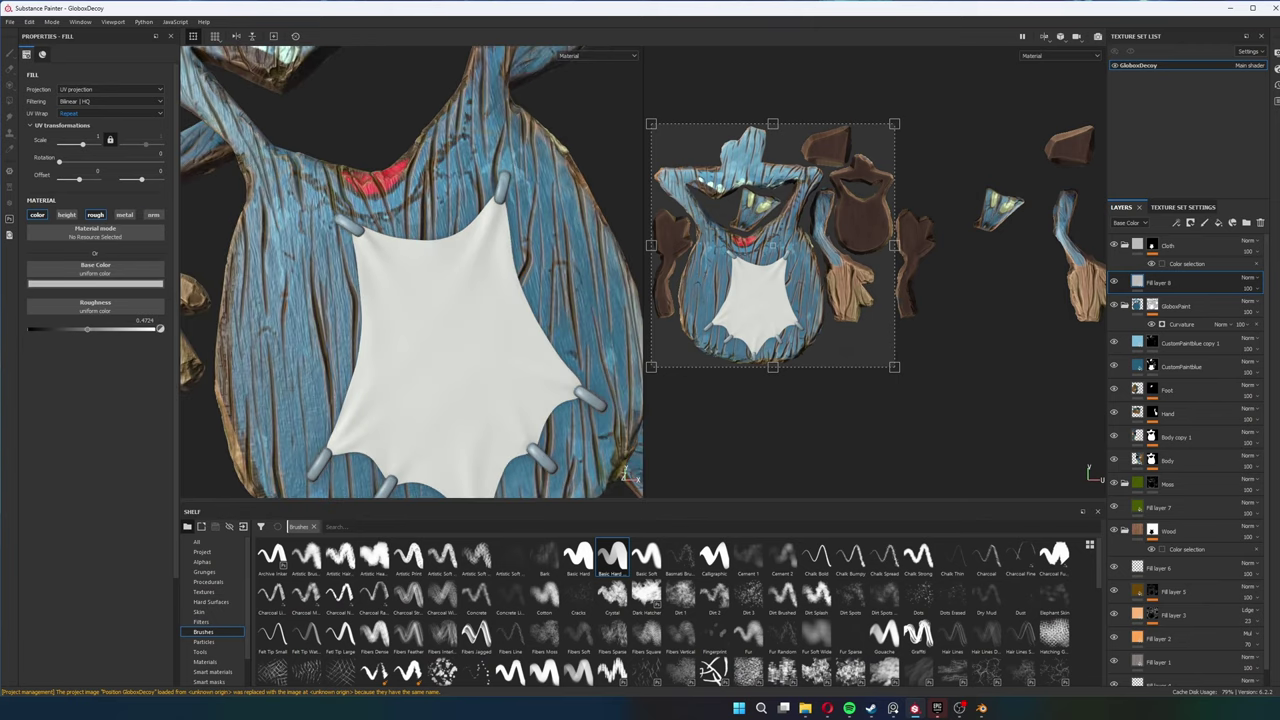
left_click(95, 283)
left_click(92, 324)
scroll(410, 280, "down", 3)
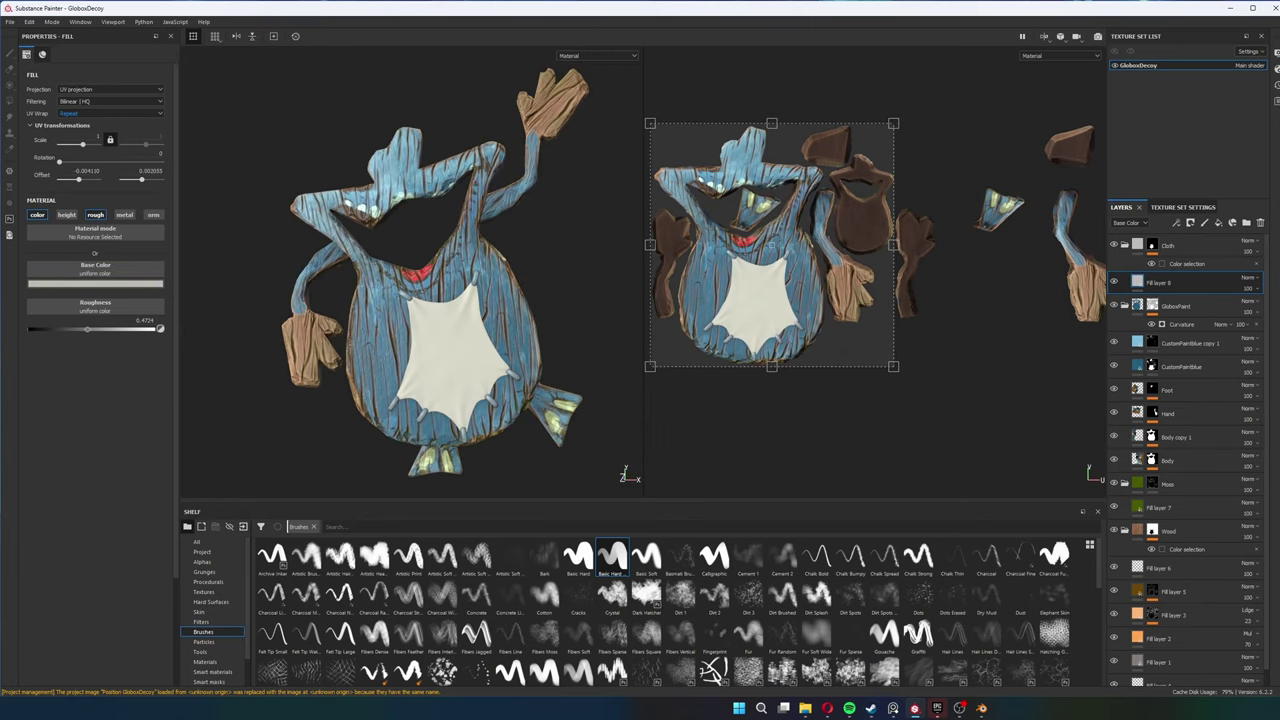
Add cream-yellow Fill layer 9 with a black mask, ready to paint with an enlarged brush
left_click(1204, 222)
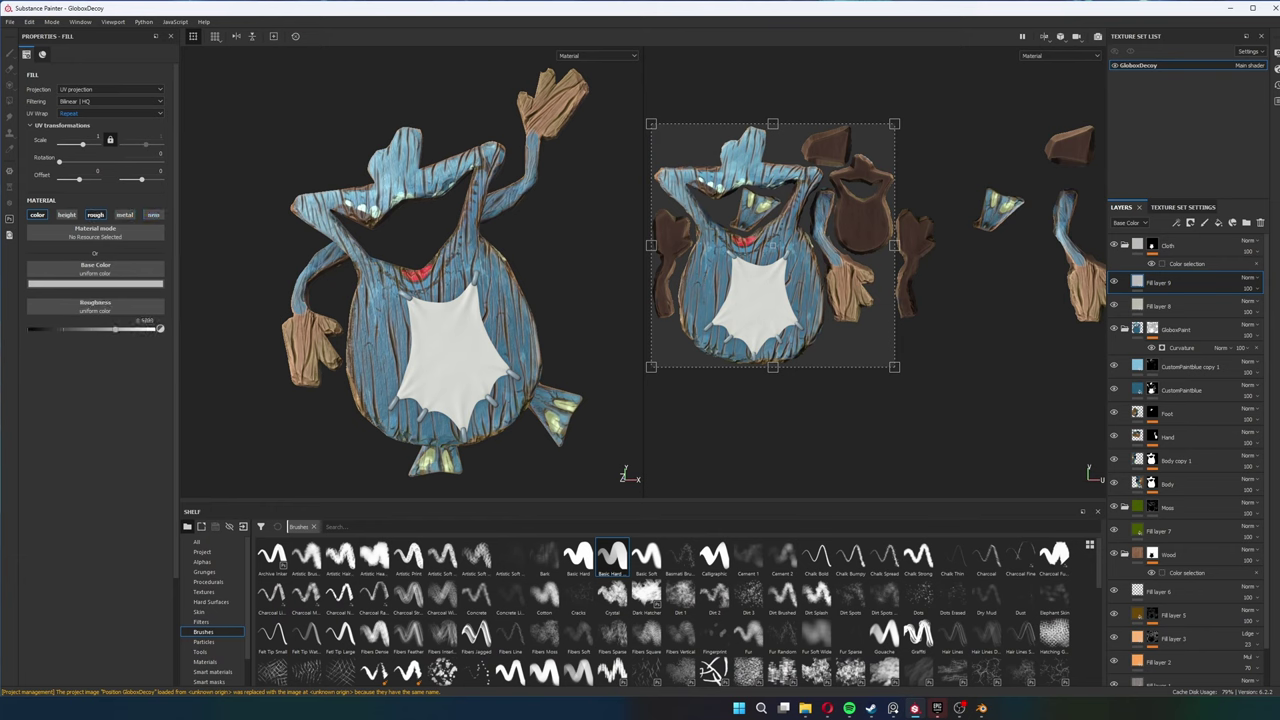
left_click(95, 283)
left_click(121, 327)
right_click(1172, 283)
left_click(1200, 330)
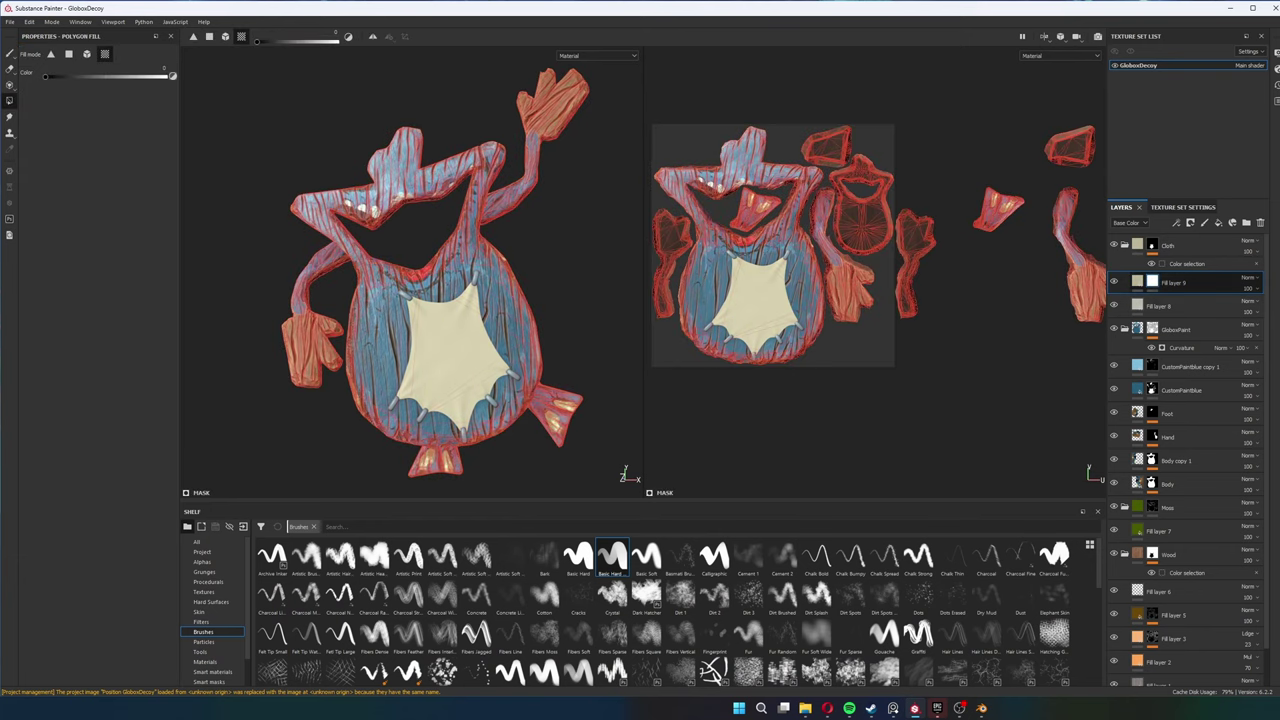
scroll(430, 300, "up", 3)
key("1")
key("bracketright")
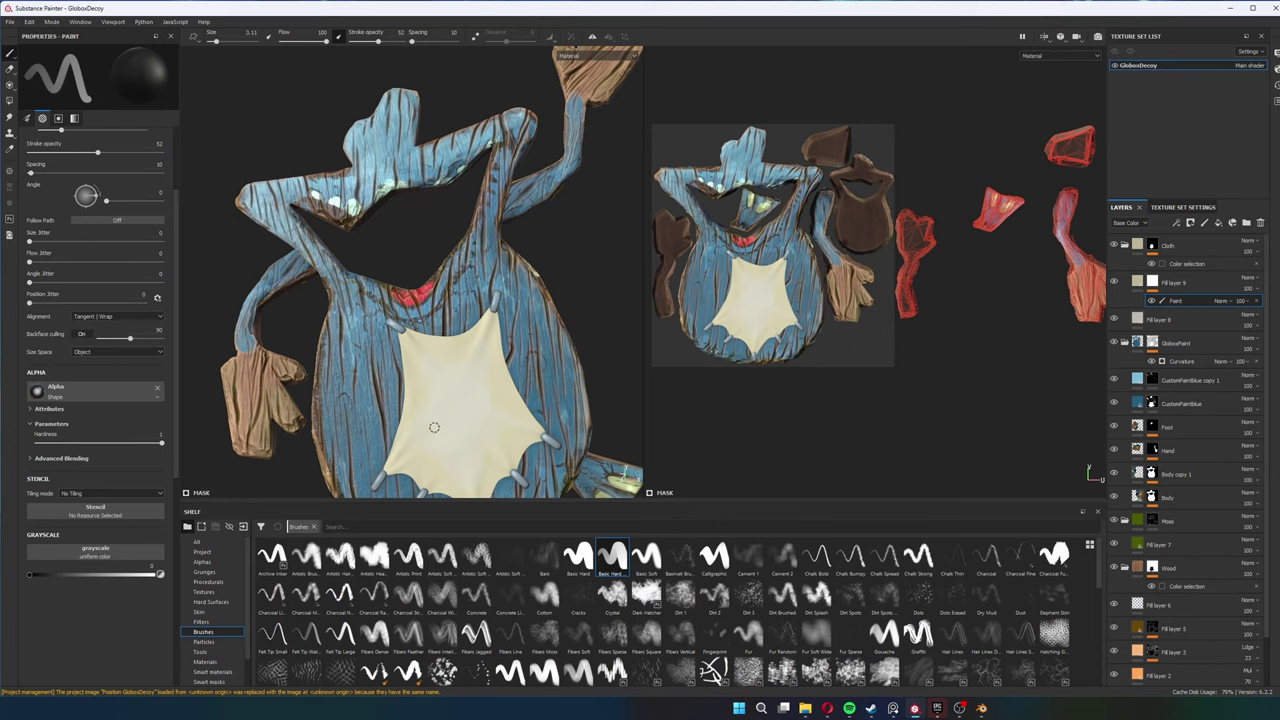
middle_click_drag(434, 427, 462, 333)
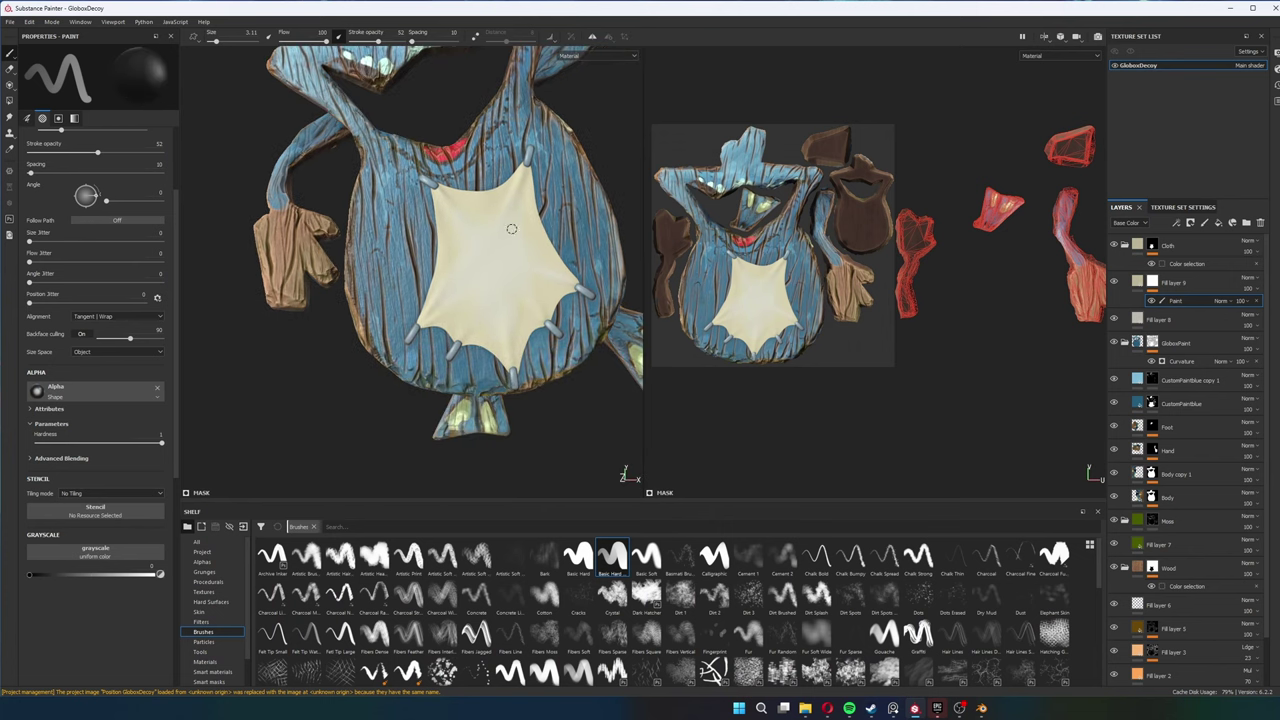
scroll(512, 229, "down", 3)
Add Fill layer 10 using the globoxDecoy_ao texture as base colour, Multiply at 25% opacity
left_click(1190, 222)
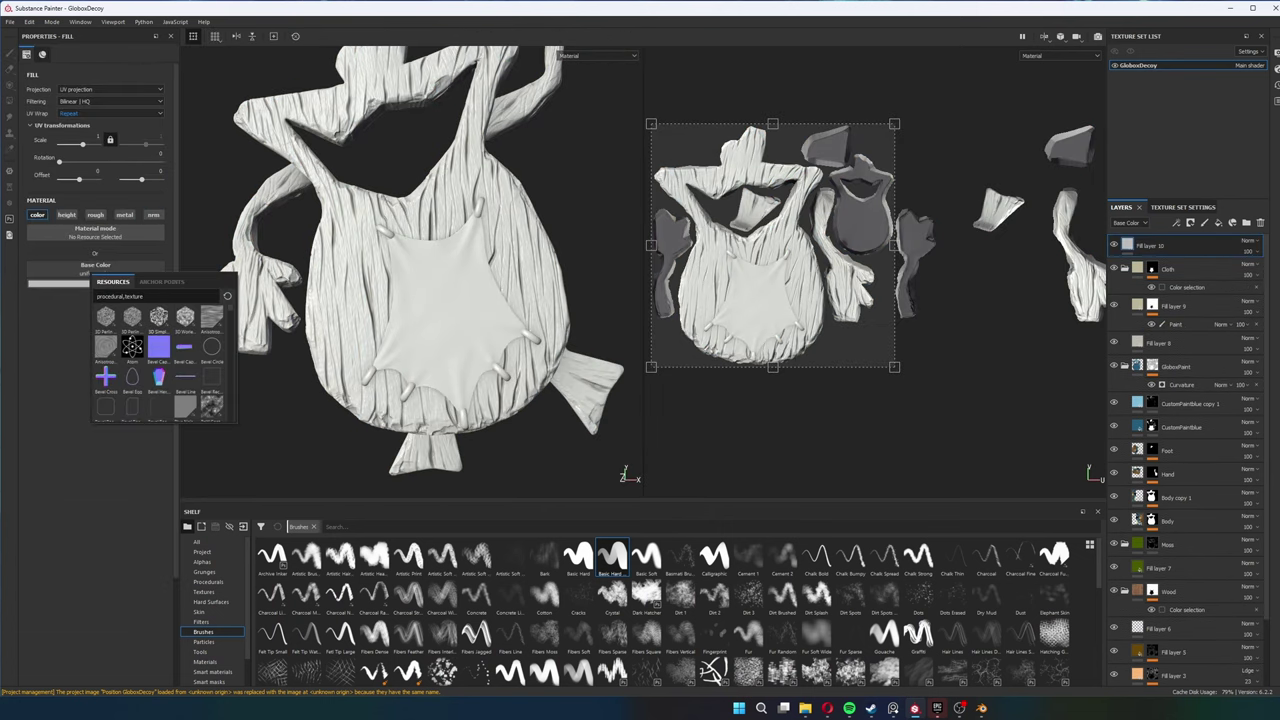
left_click(203, 591)
left_click_drag(578, 555, 95, 268)
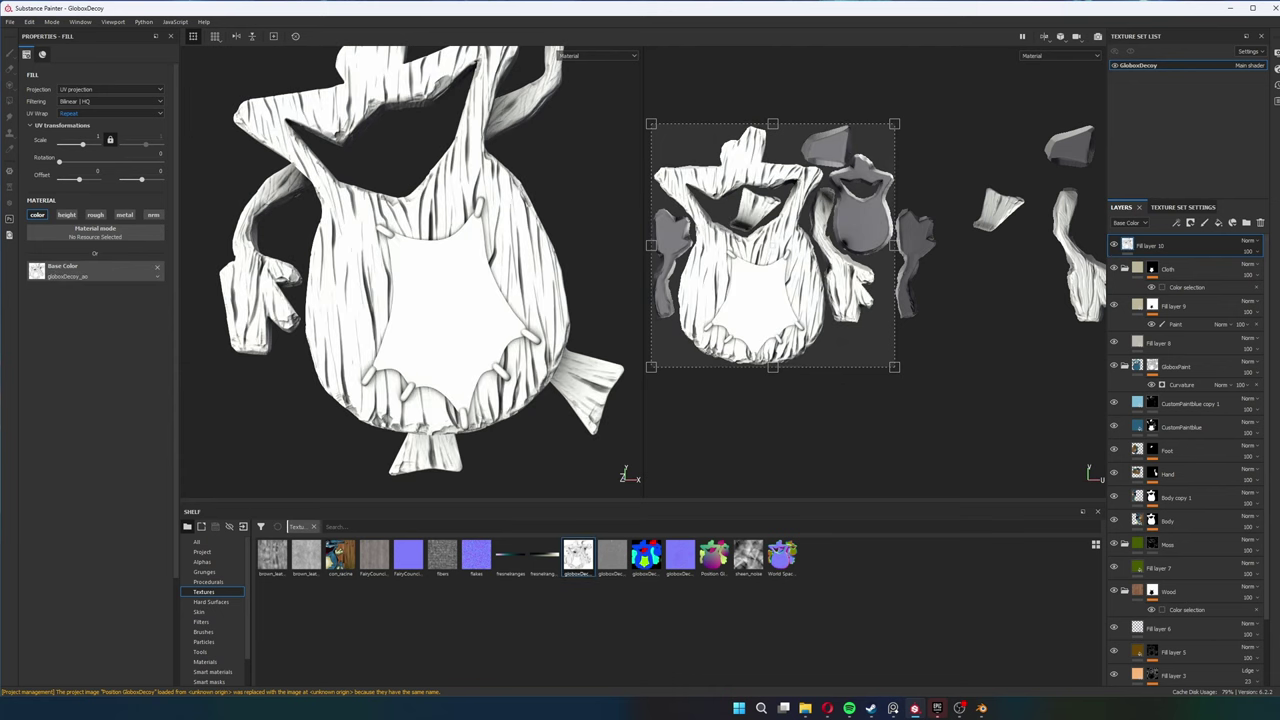
left_click(1248, 241)
left_click(1258, 270)
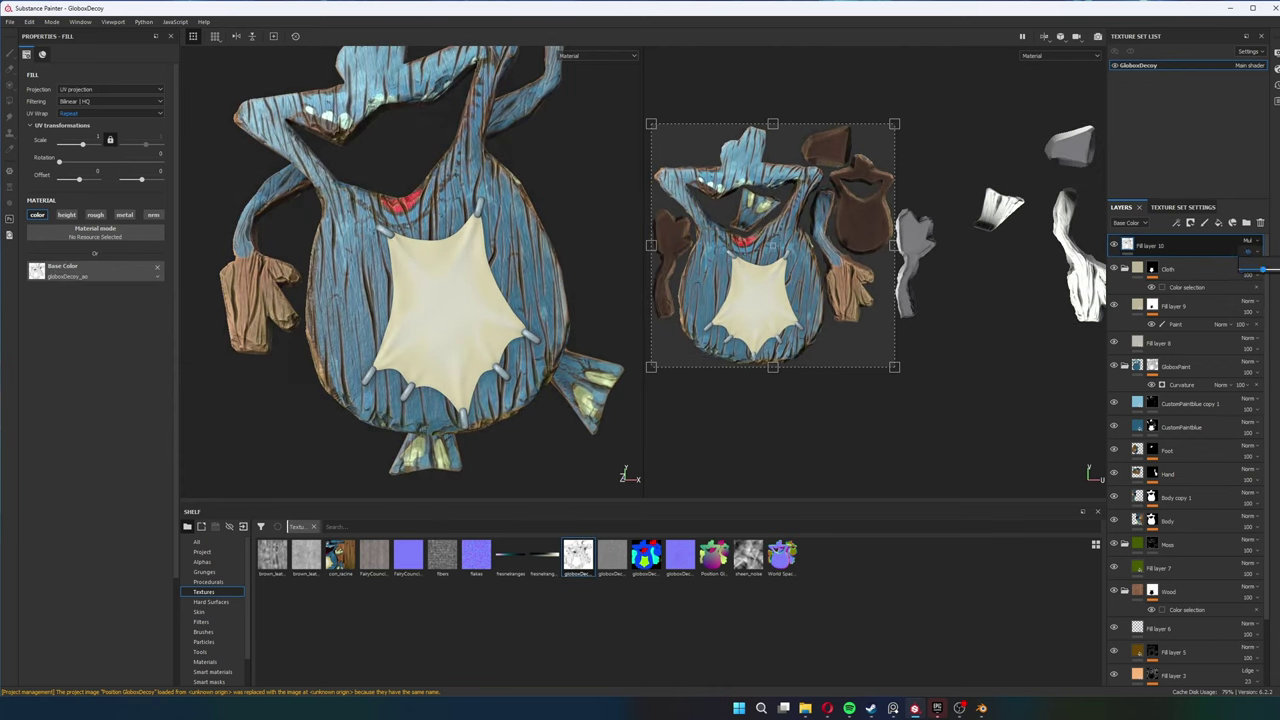
scroll(450, 300, "down", 2)
scroll(445, 272, "up", 1)
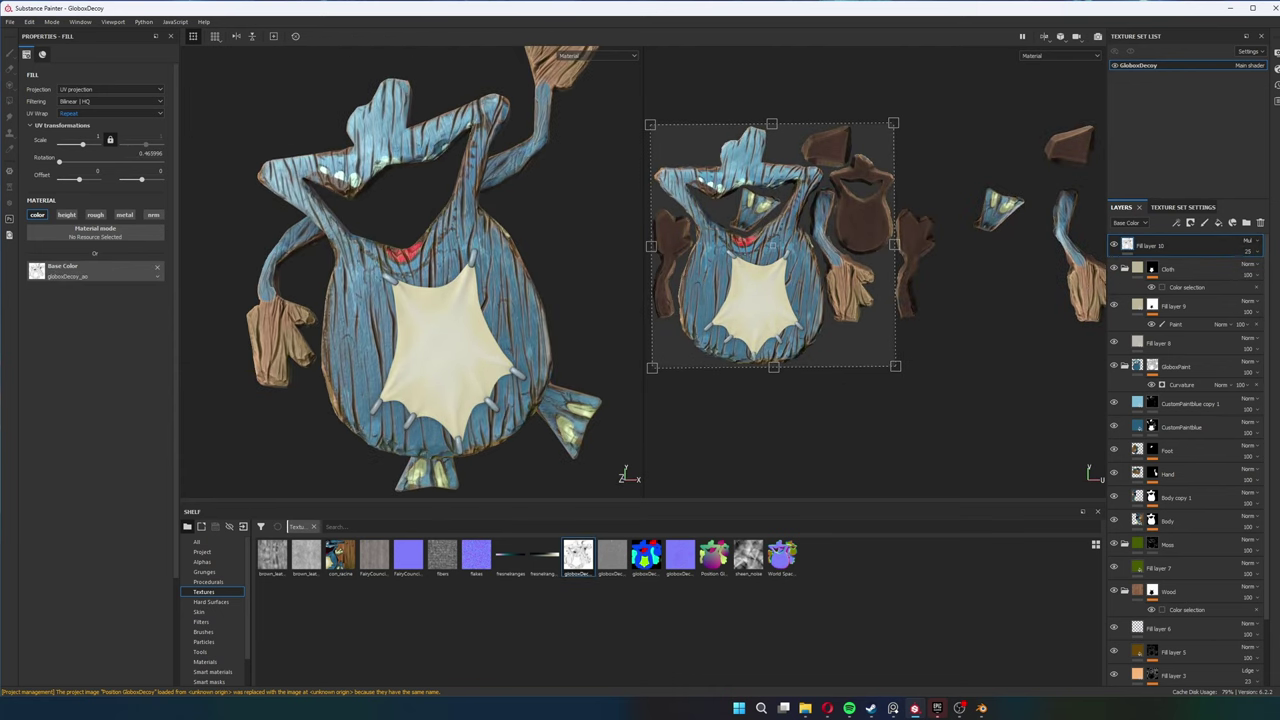
scroll(445, 272, "up", 1)
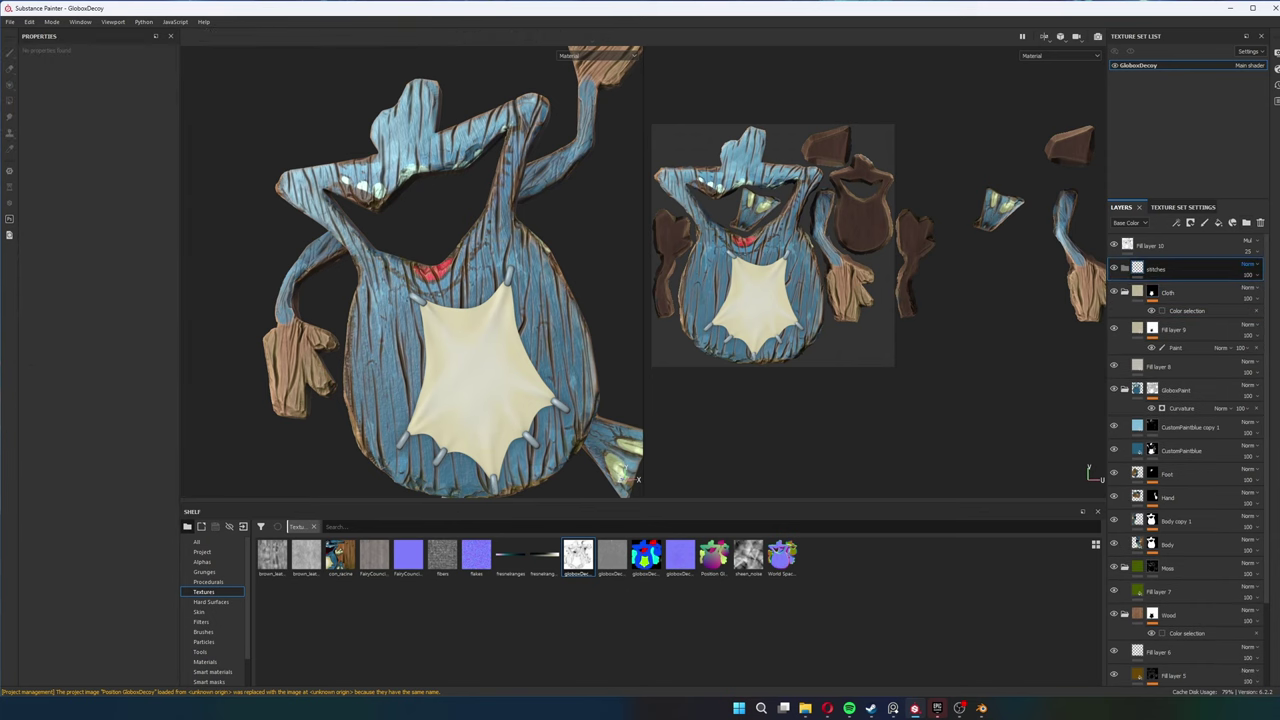
Add a colour-selection-masked stitches folder with a dark orange-brown fill for the stitch pegs
left_click(1187, 287)
left_click(1218, 222)
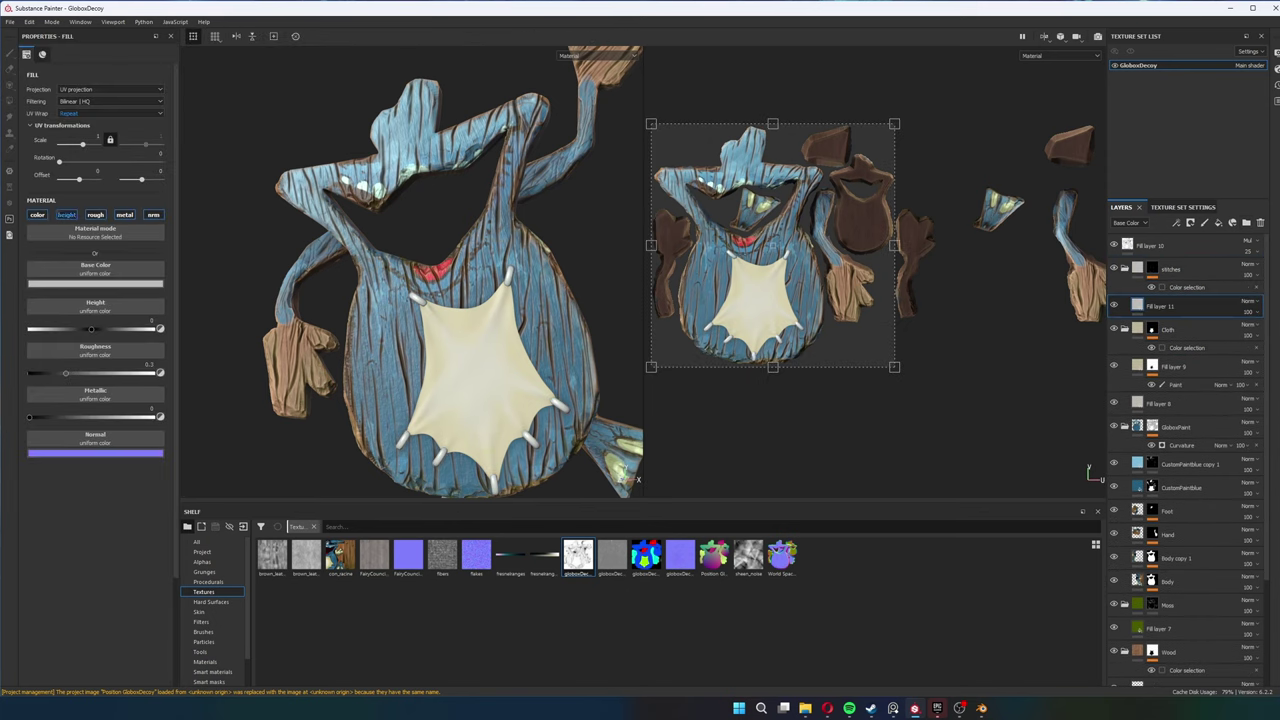
scroll(95, 330, "down", 1)
left_click(95, 283)
left_click_drag(150, 370, 178, 348)
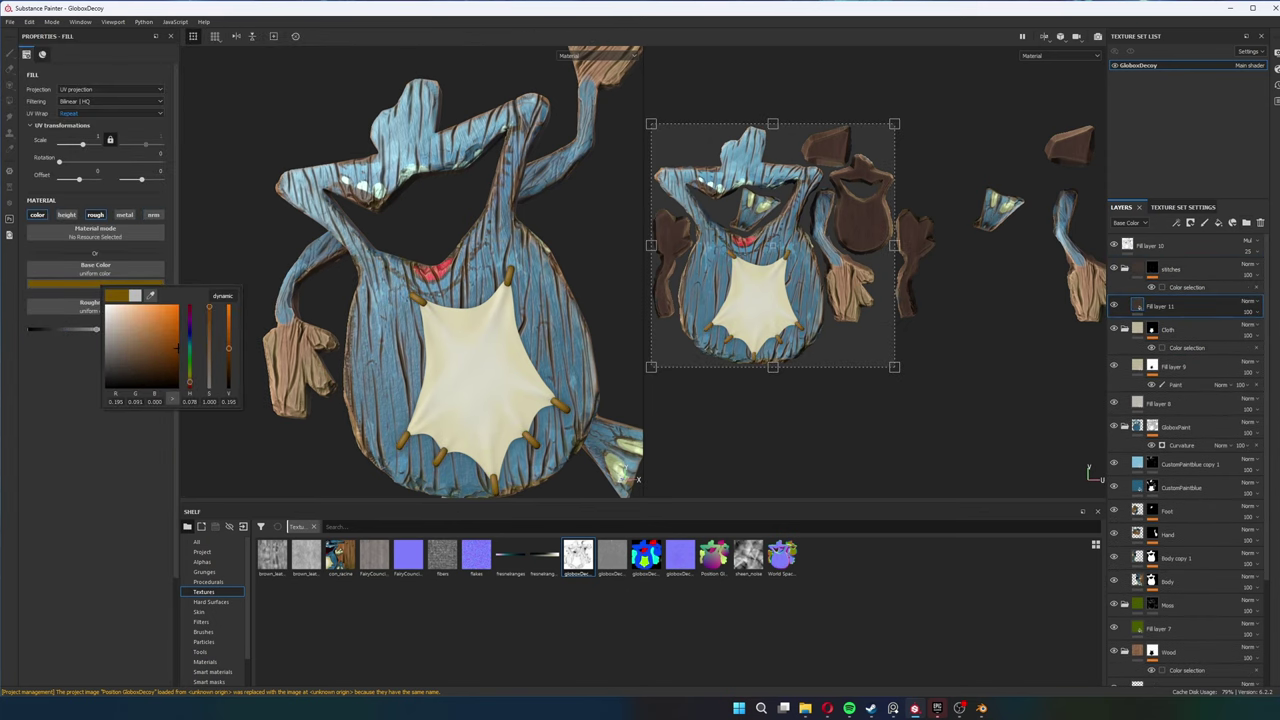
left_click_drag(400, 300, 430, 320, "alt")
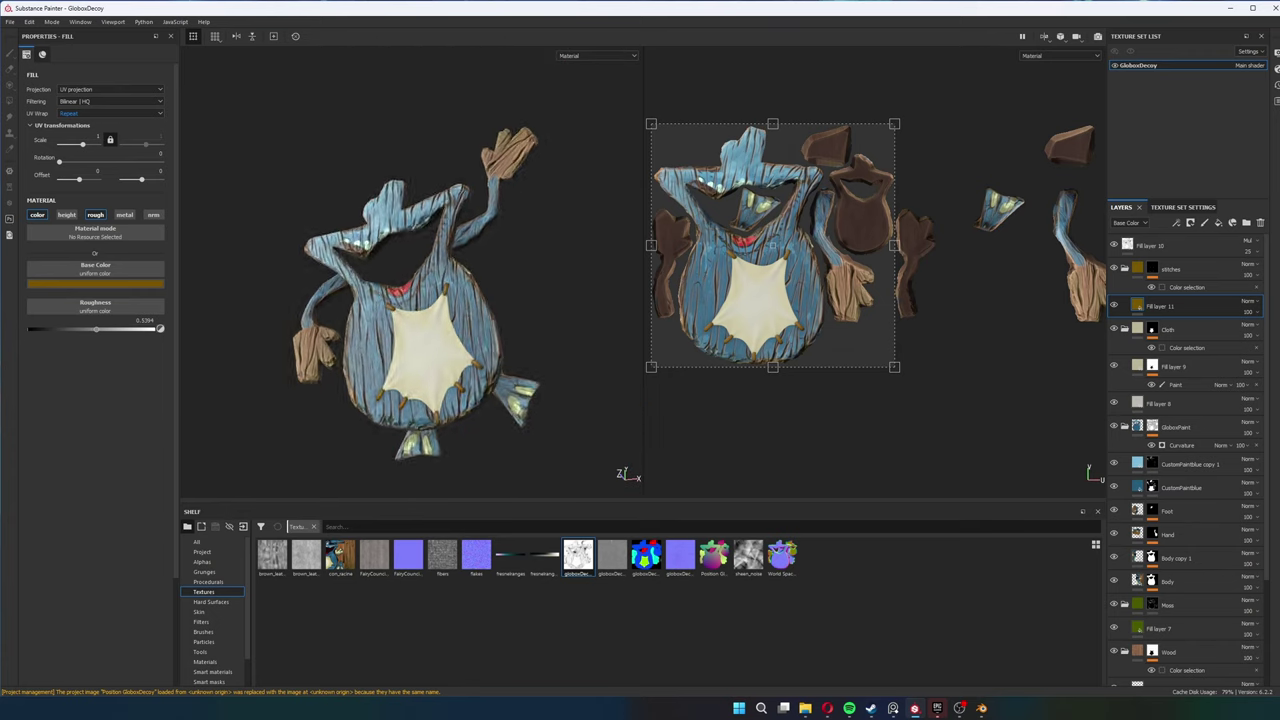
key("F2")
left_click_drag(500, 300, 560, 300, "alt")
Add cream Fill layer 12 above Fill layer 9 with a black mask
left_click(1160, 366)
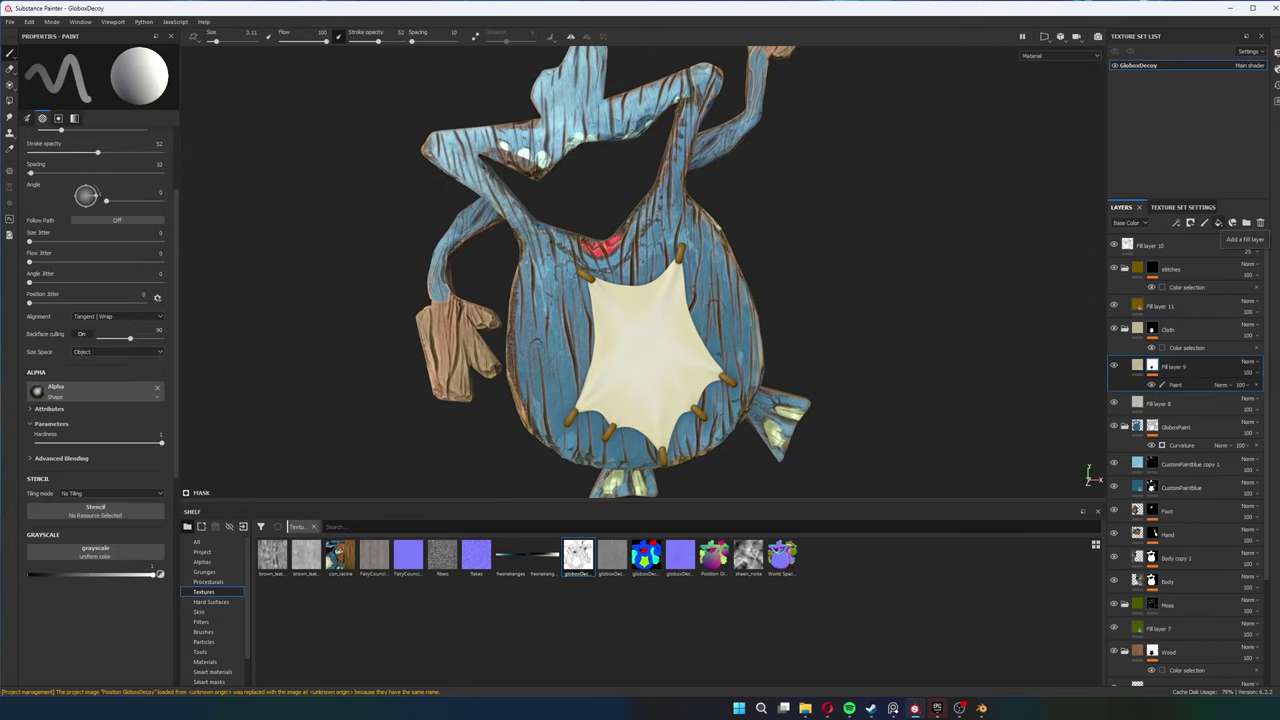
left_click(1218, 222)
left_click(95, 283)
left_click_drag(207, 370, 207, 320)
left_click(1218, 222)
left_click(1180, 160)
key("1")
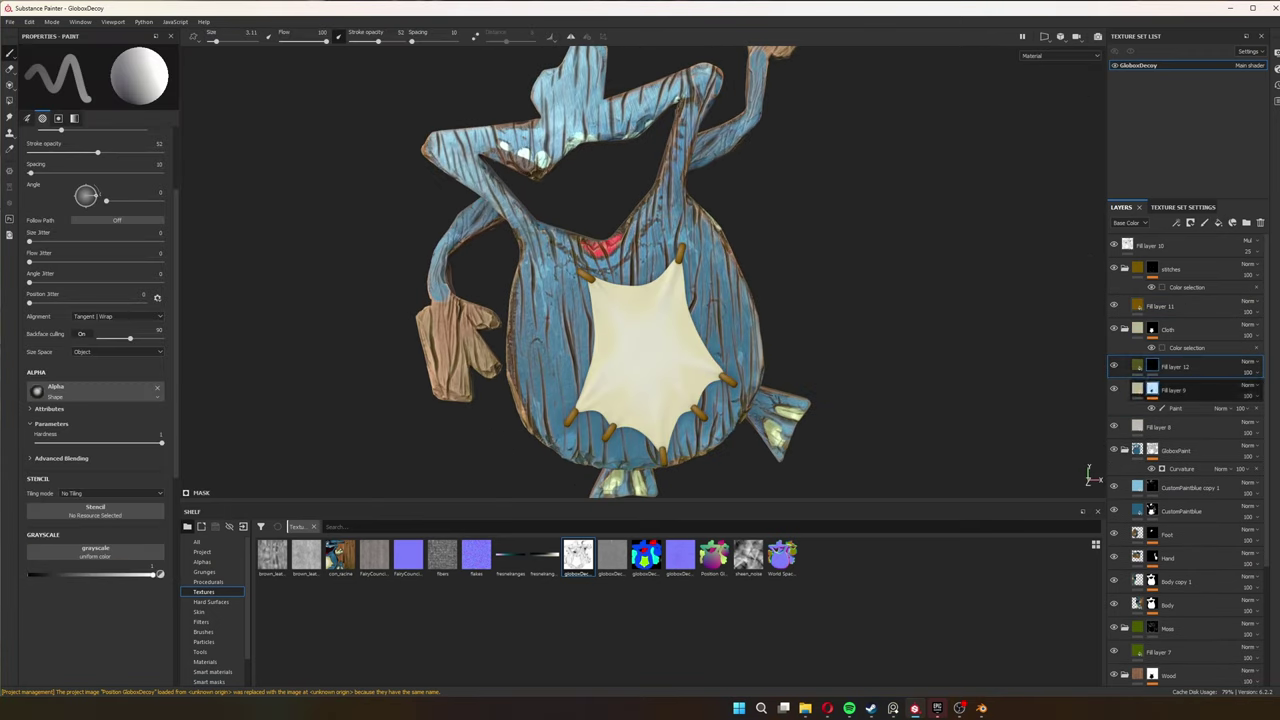
Paint dirt splotches on the cloth with a dirt splatter brush, then undo them
scroll(640, 270, "up", 2)
left_click(203, 631)
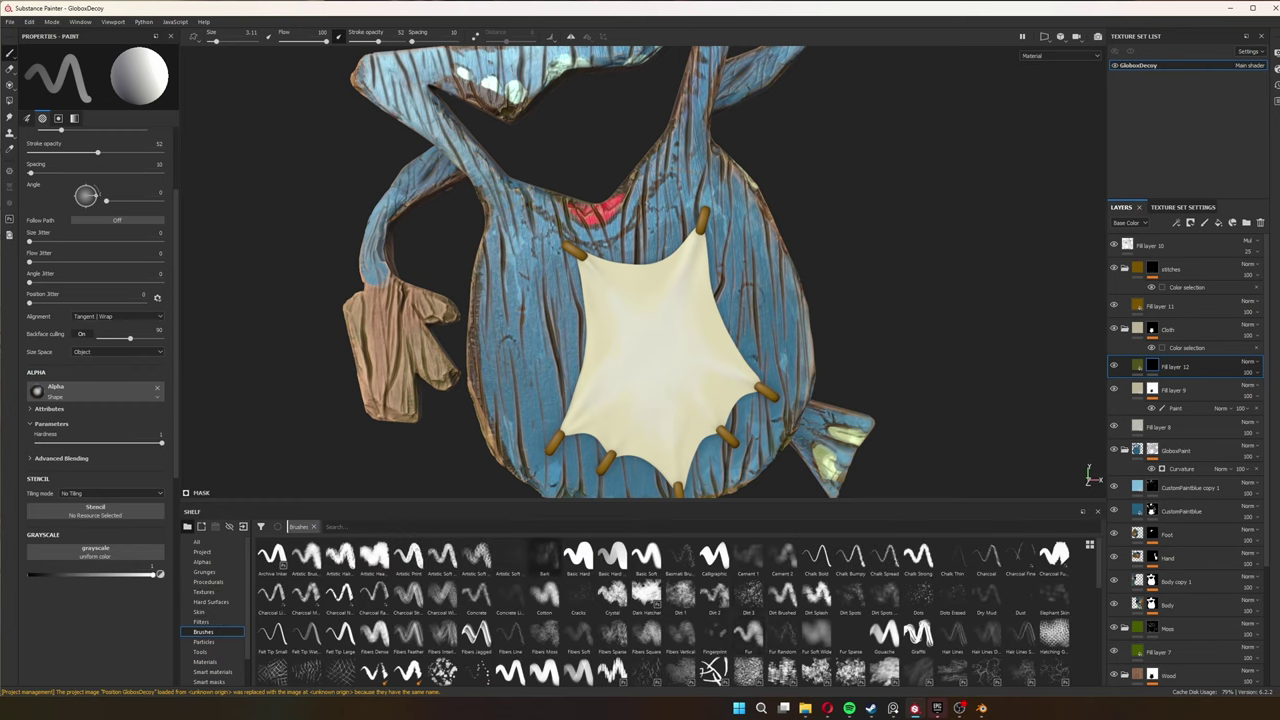
left_click(850, 596)
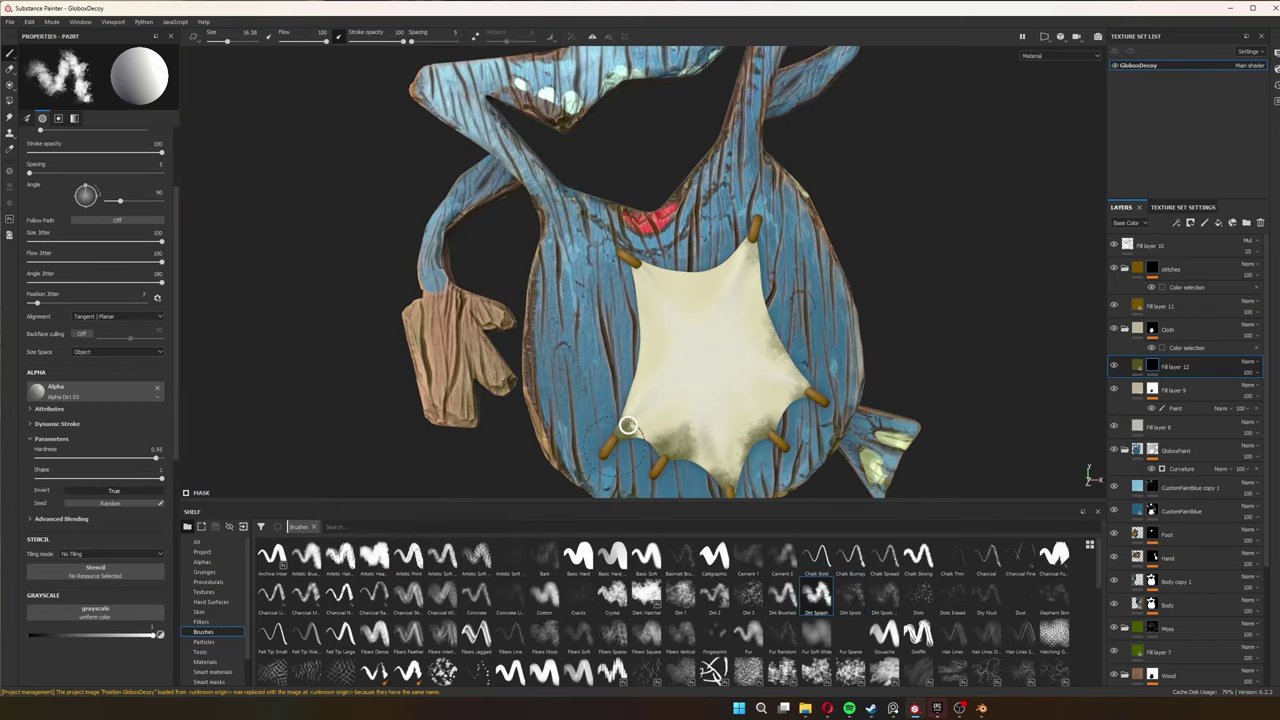
mouse_move(628, 426)
left_mouse_down()
mouse_move(729, 271)
mouse_move(720, 300)
mouse_move(750, 465)
mouse_move(686, 386)
mouse_move(729, 300)
mouse_move(757, 371)
mouse_move(755, 412)
mouse_move(700, 380)
mouse_move(908, 372)
left_mouse_up()
key("ctrl+z")
key("ctrl+z")
key("ctrl+z")
key("ctrl+z")
Duplicate Fill layer 9, swap the brush colour to white, and add a dark green fill layer
key("ctrl+d")
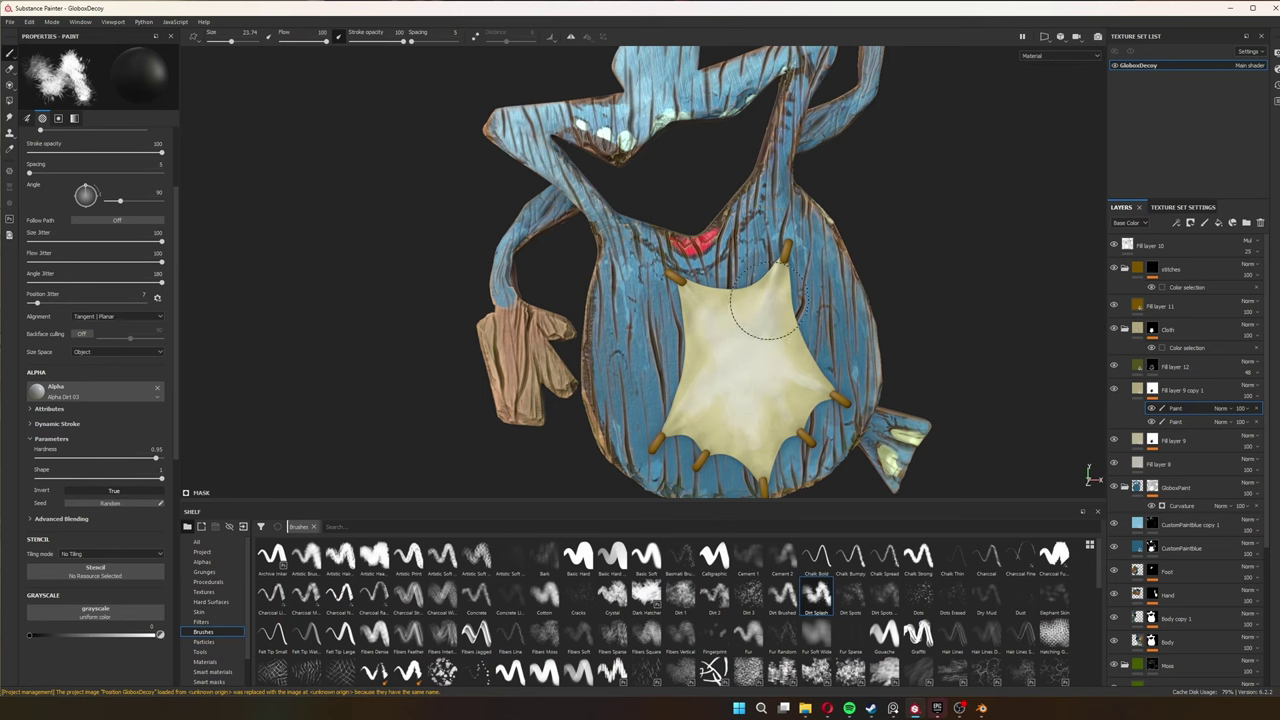
scroll(730, 362, "down", 3)
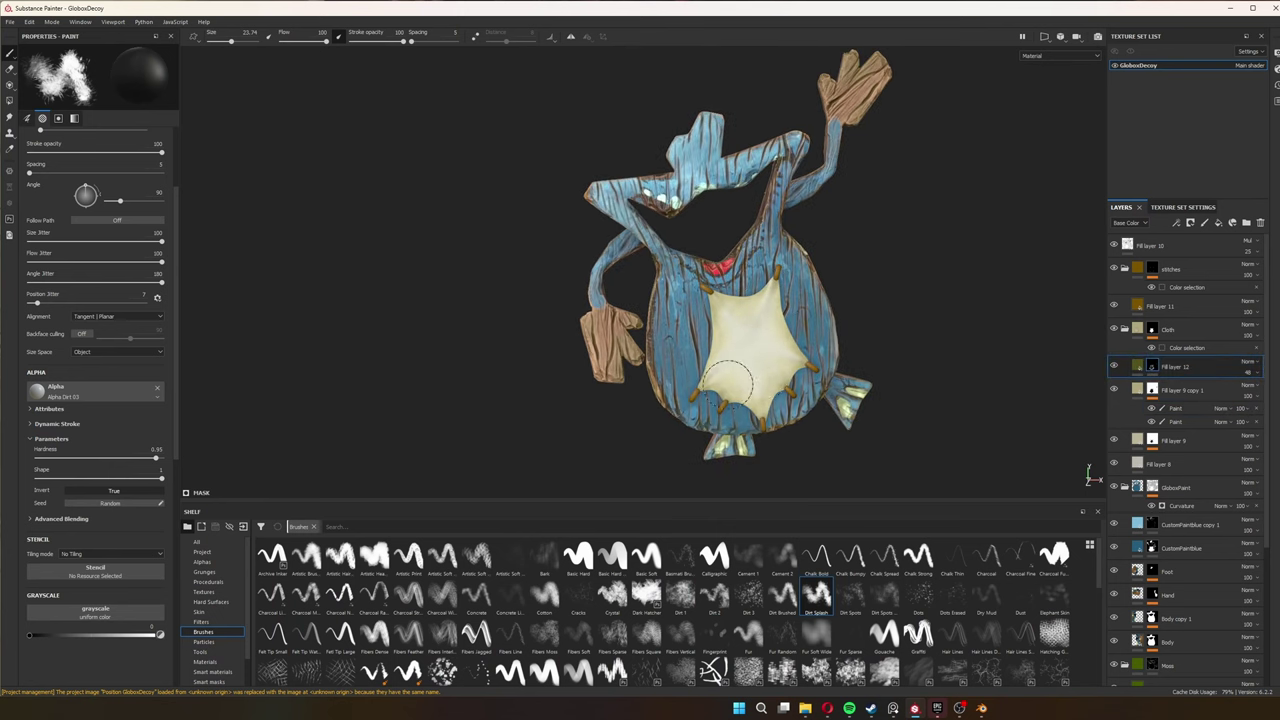
key("x")
left_click(1218, 222)
left_click(95, 268)
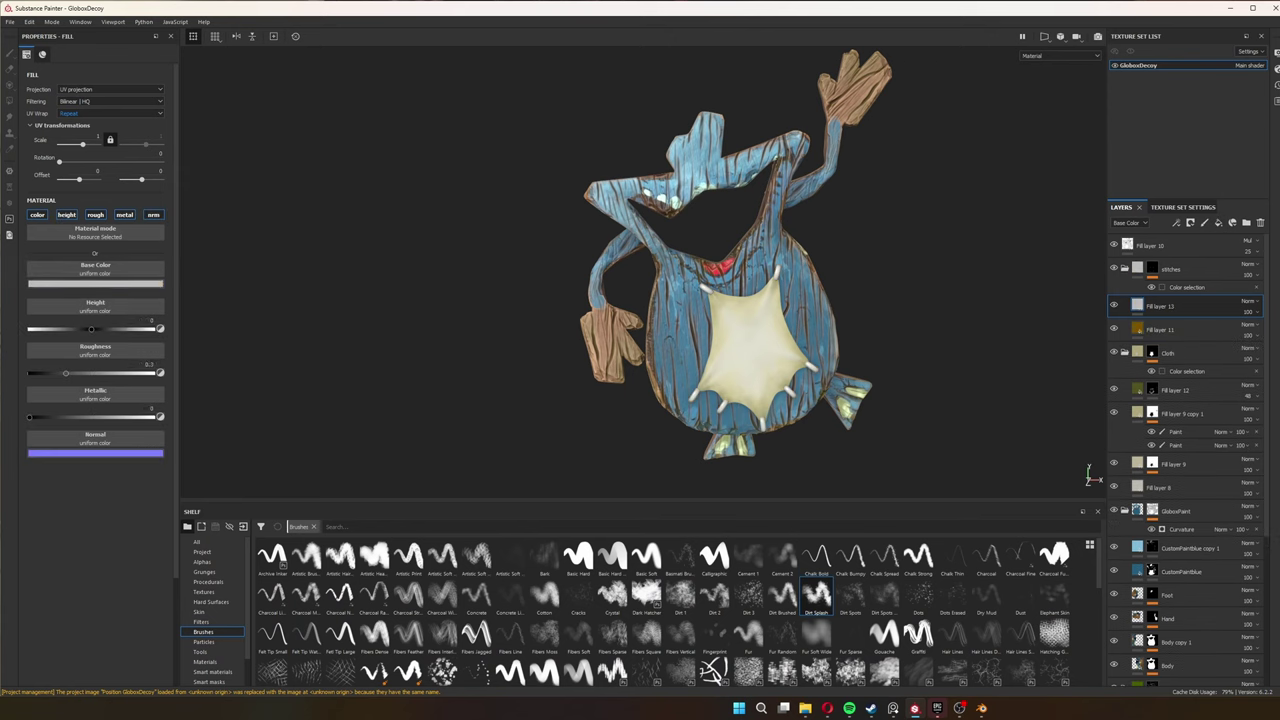
left_click(180, 315)
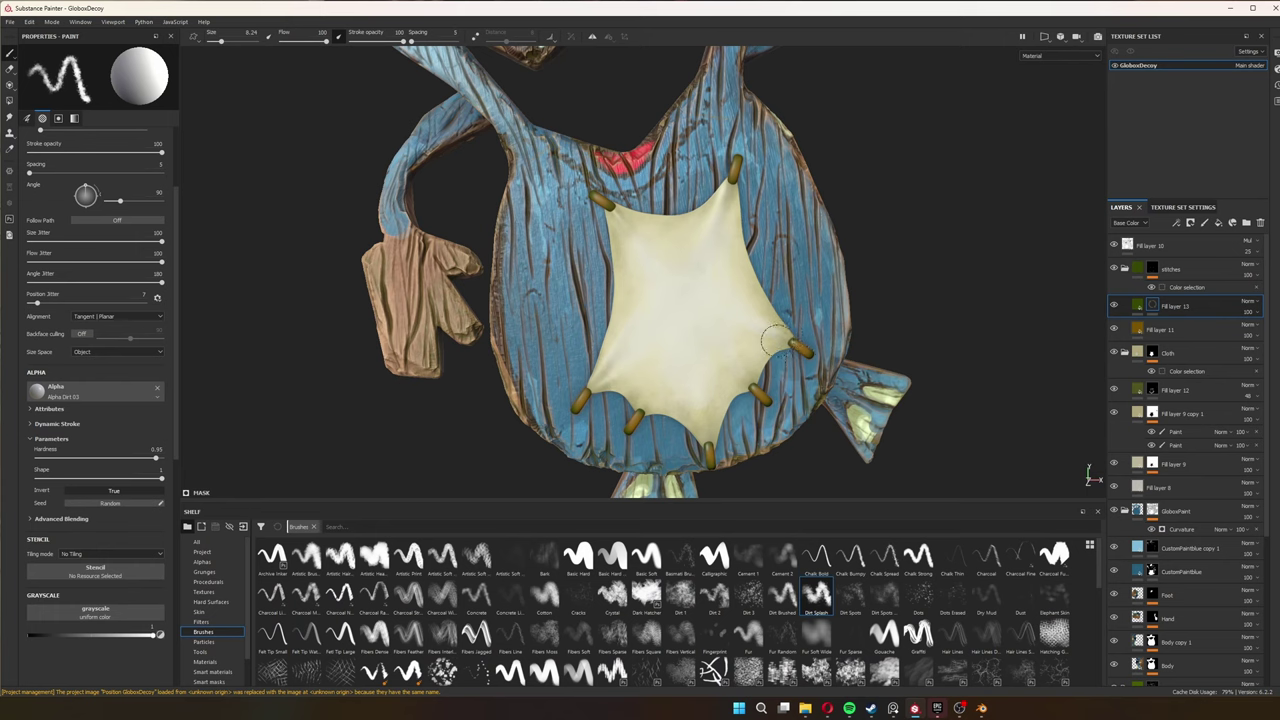
scroll(852, 295, "down", 5)
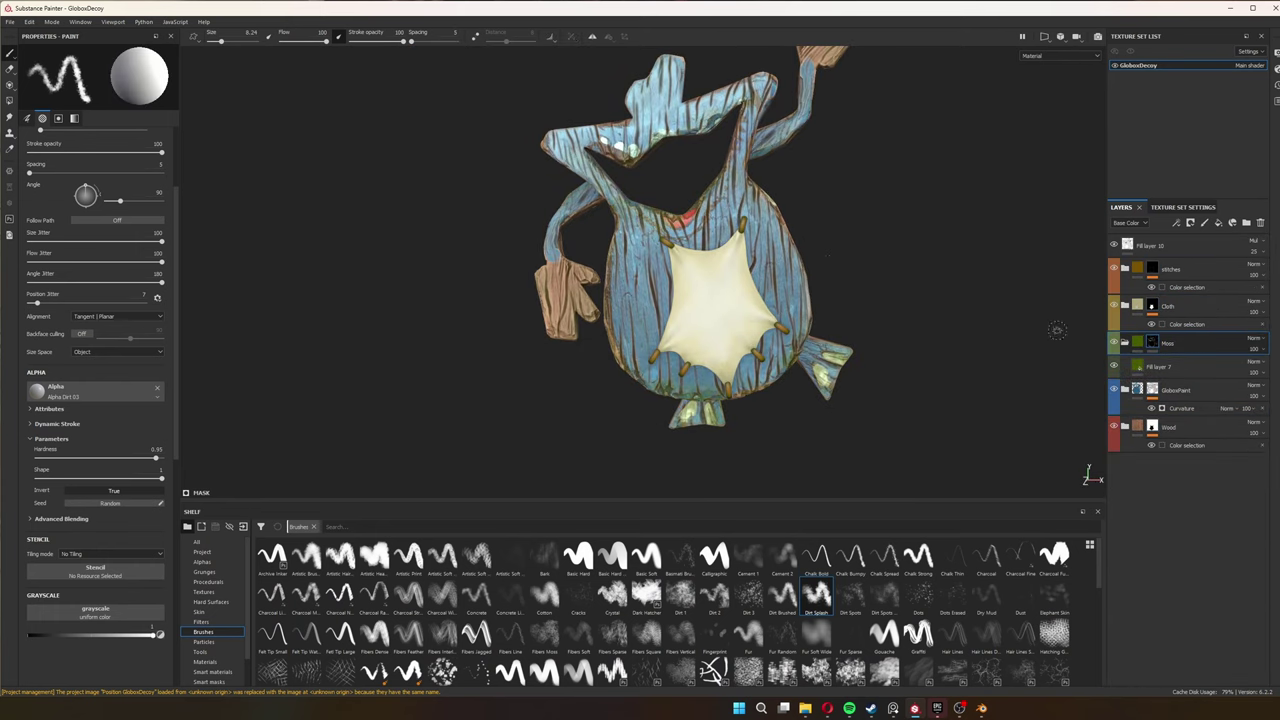
Change Fill layer 12 copy 1's base colour, then add white Fill layer 14
scroll(1008, 340, "down", 2)
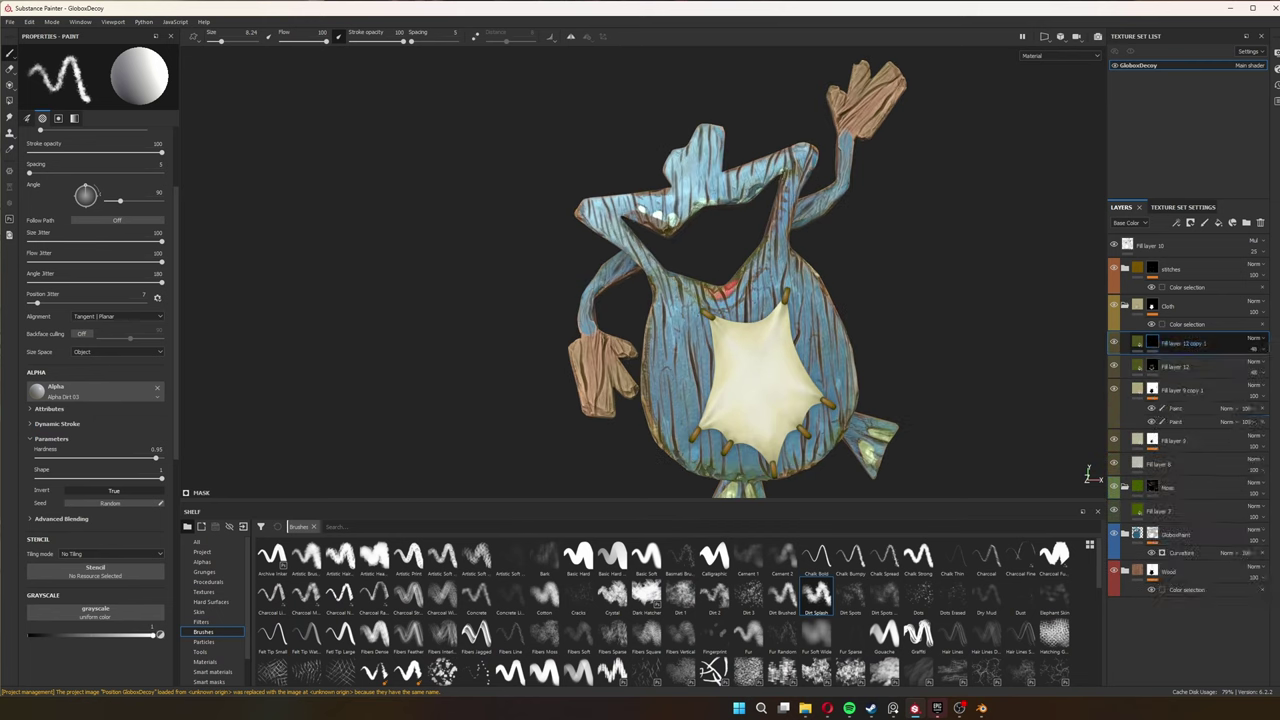
left_click(1183, 343)
left_click(95, 284)
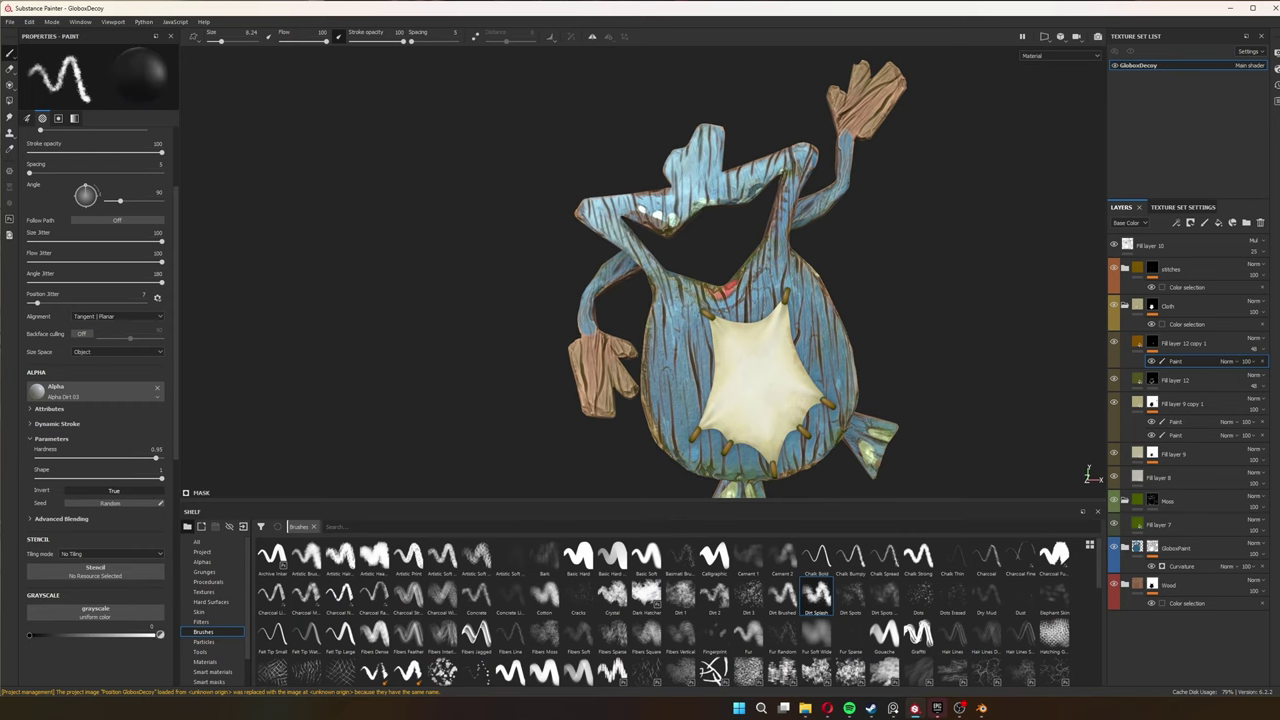
scroll(871, 345, "down", 2)
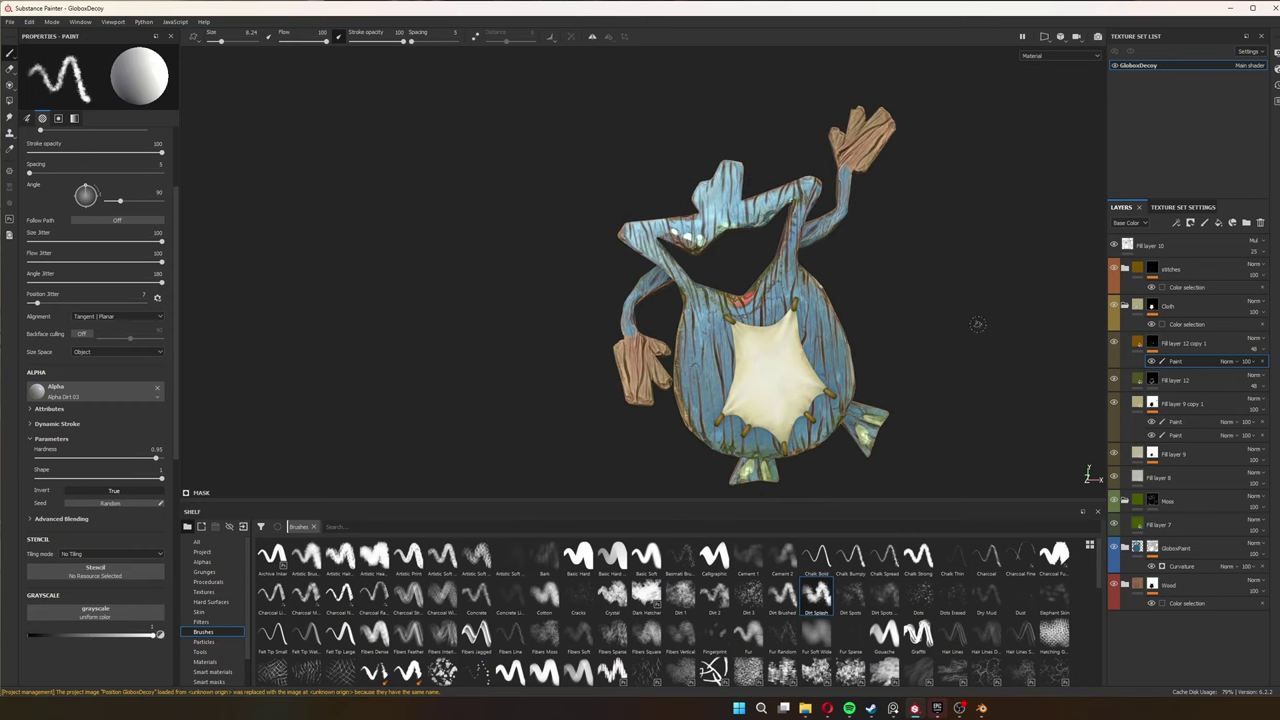
left_click(1218, 222)
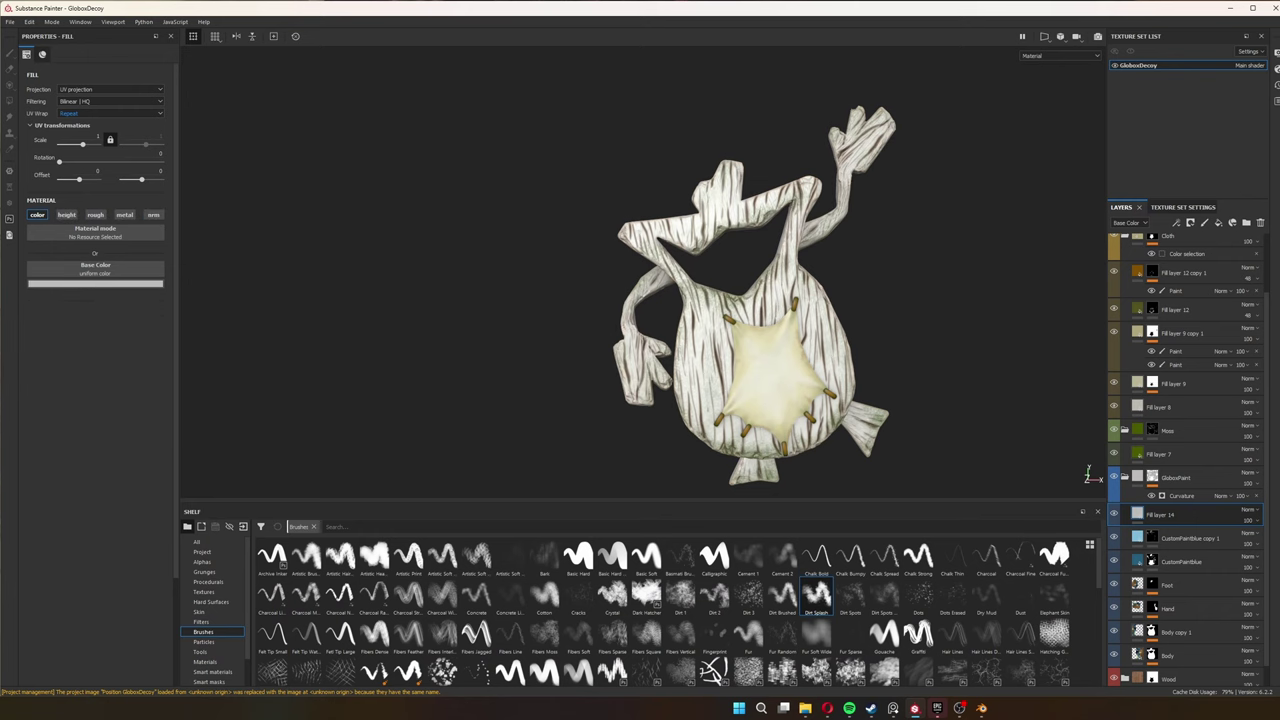
Give Fill layer 14 a black mask, pick a Basic Hard brush and adjust its white colour
left_click(1190, 222)
scroll(735, 270, "up", 3)
left_click(612, 555)
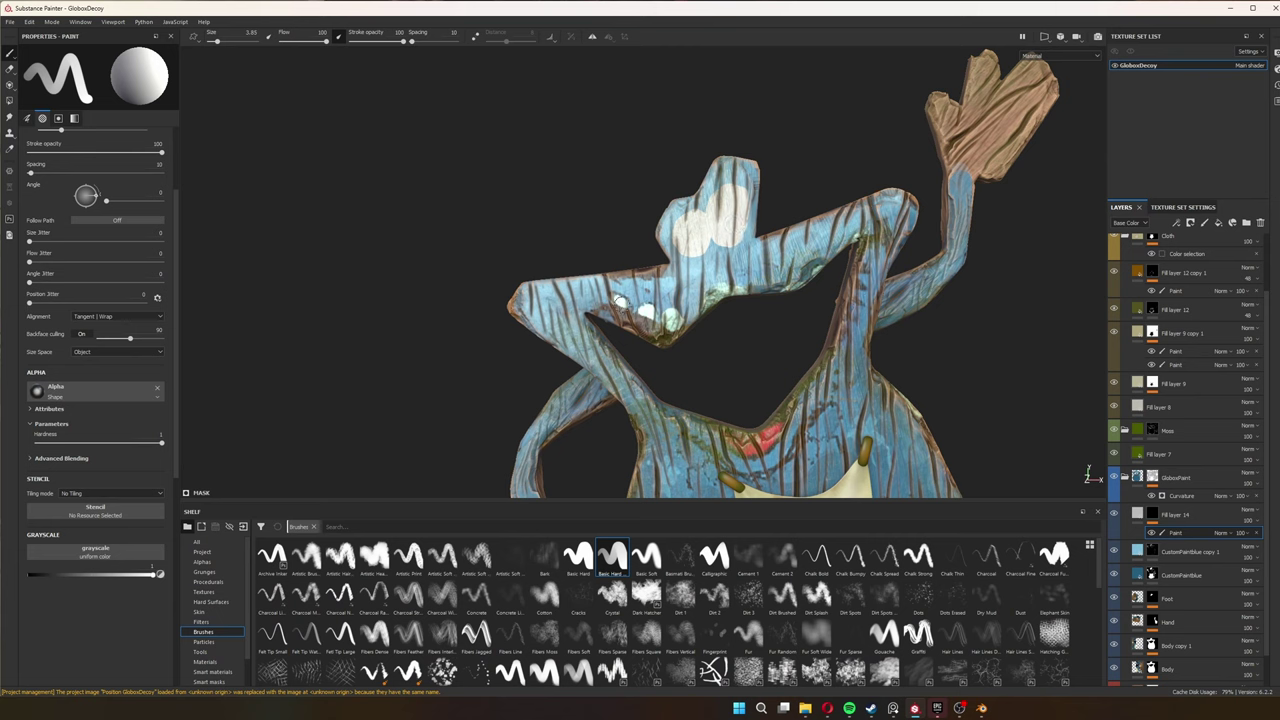
left_click(1137, 514)
left_click(95, 283)
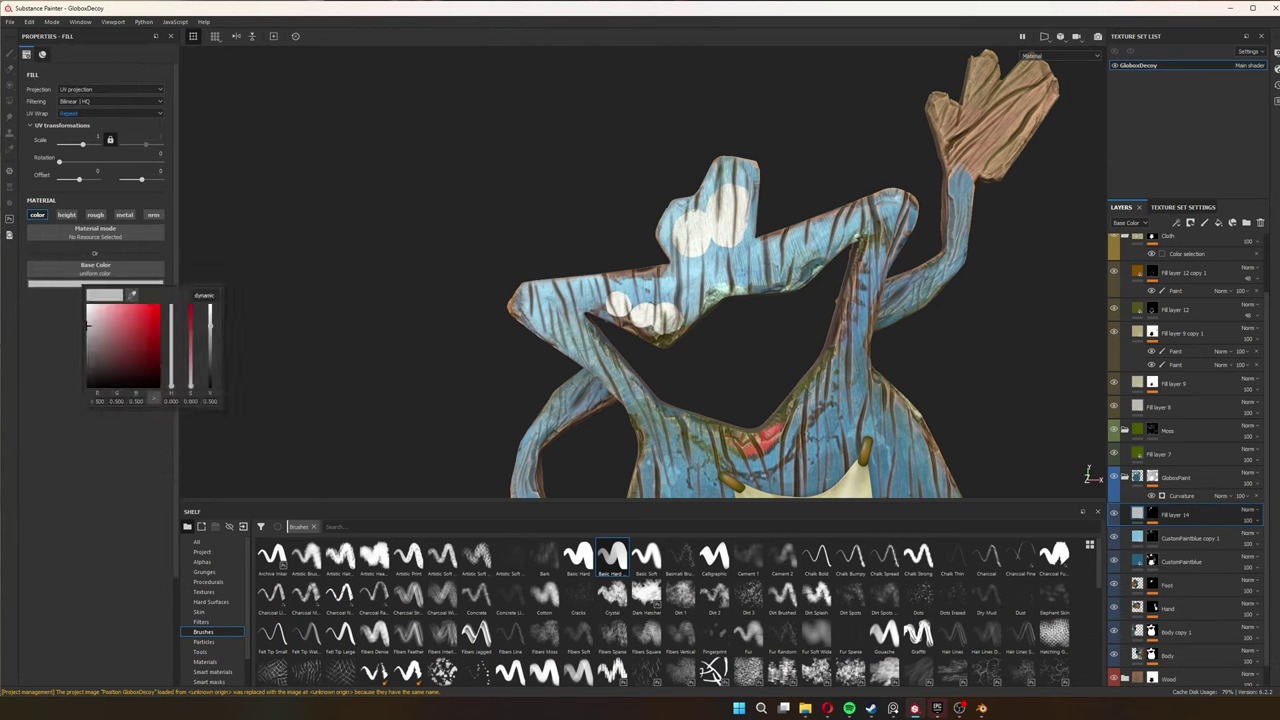
left_click(97, 325)
left_click(1152, 514)
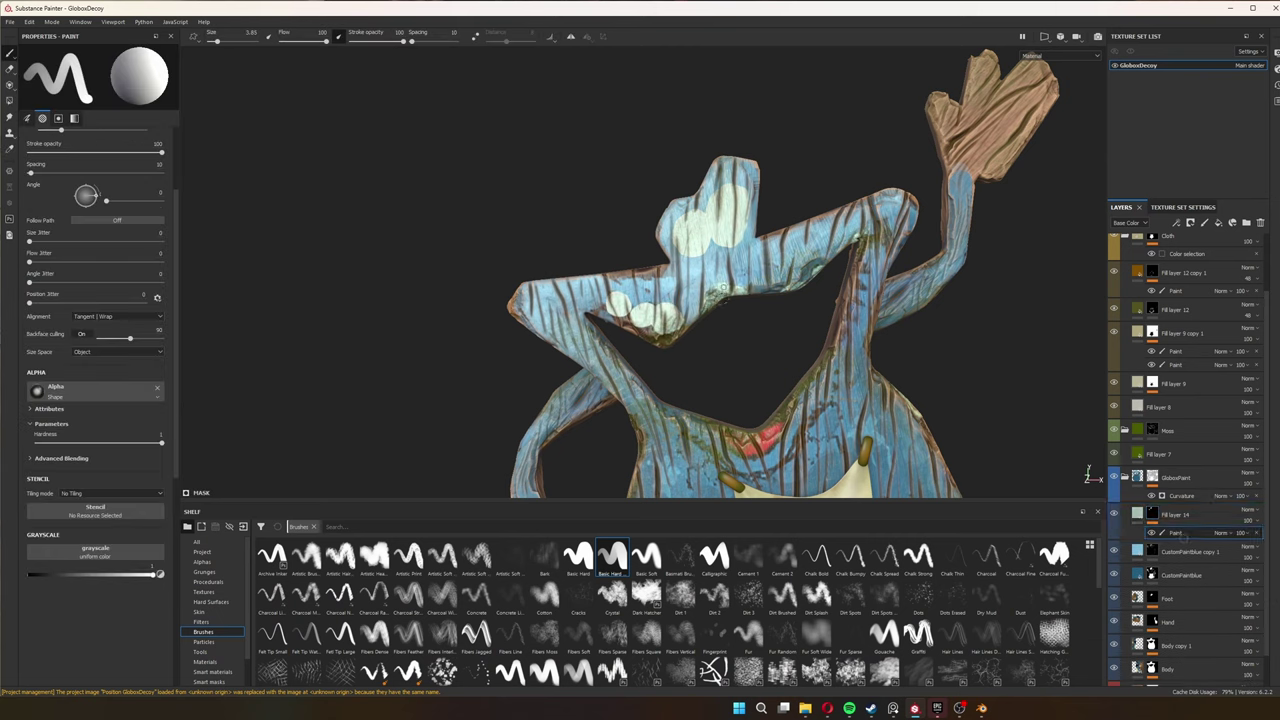
Paint white patches onto the raised hand and right fin through Fill layer 14's mask
mouse_move(855, 236)
left_mouse_down("alt")
mouse_move(620, 308)
mouse_move(821, 270)
mouse_move(778, 188)
left_mouse_up("alt")
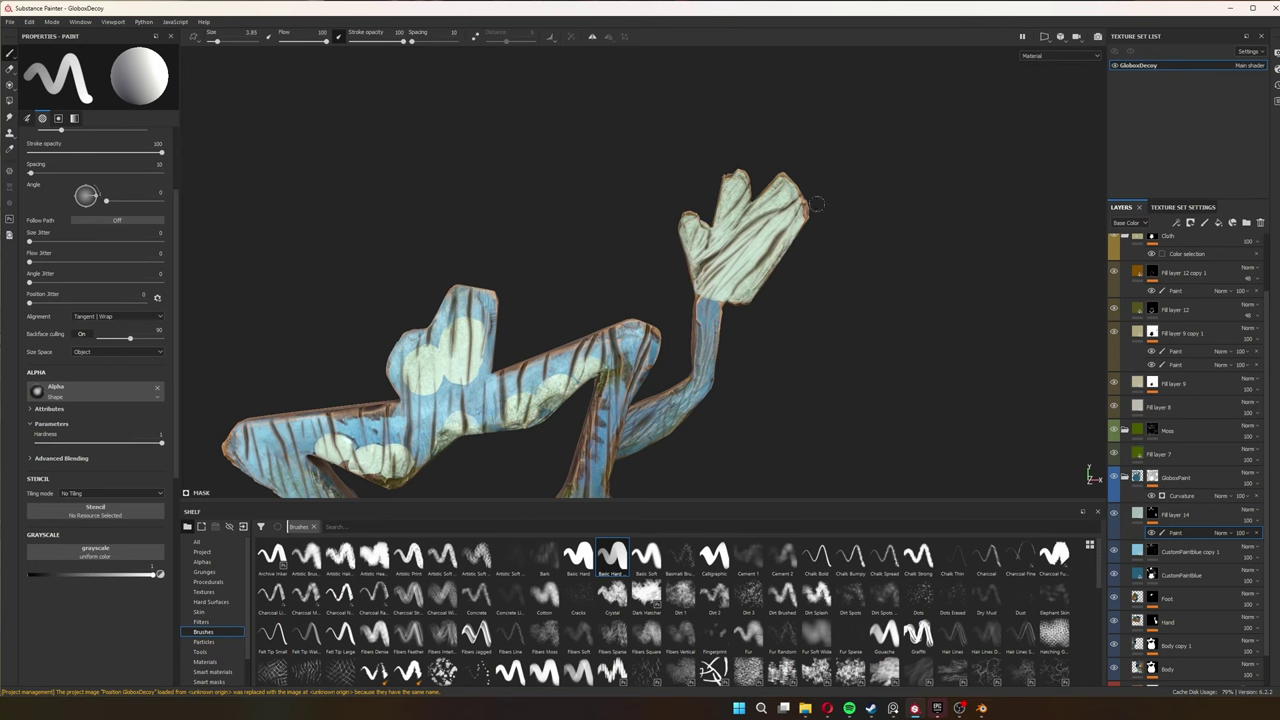
key("ctrl+z")
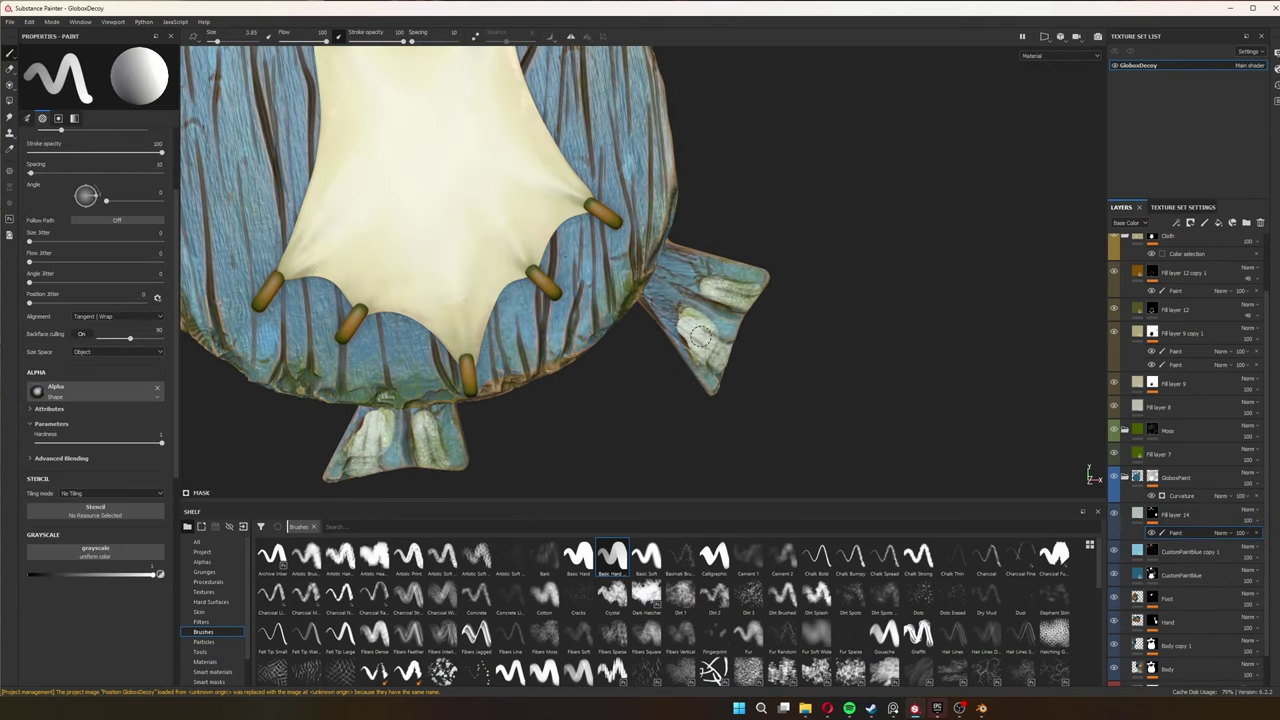
left_click_drag(693, 323, 705, 288)
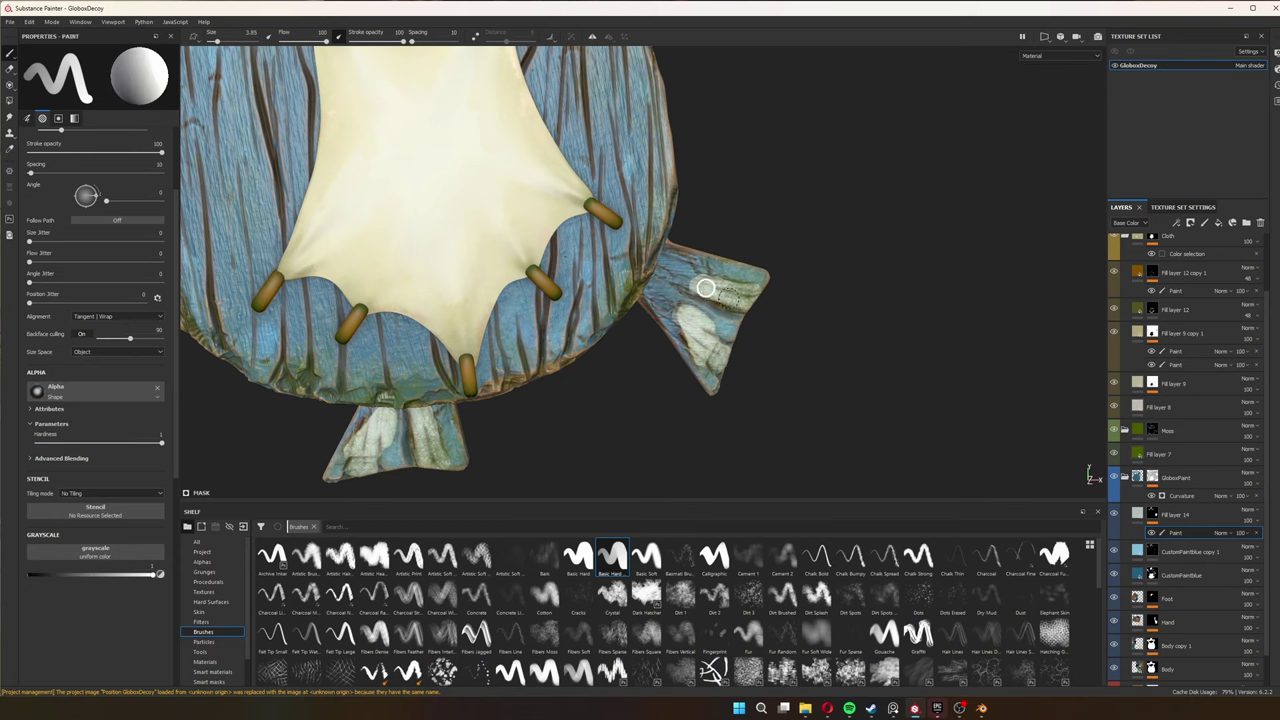
key("f")
scroll(640, 300, "up", 2)
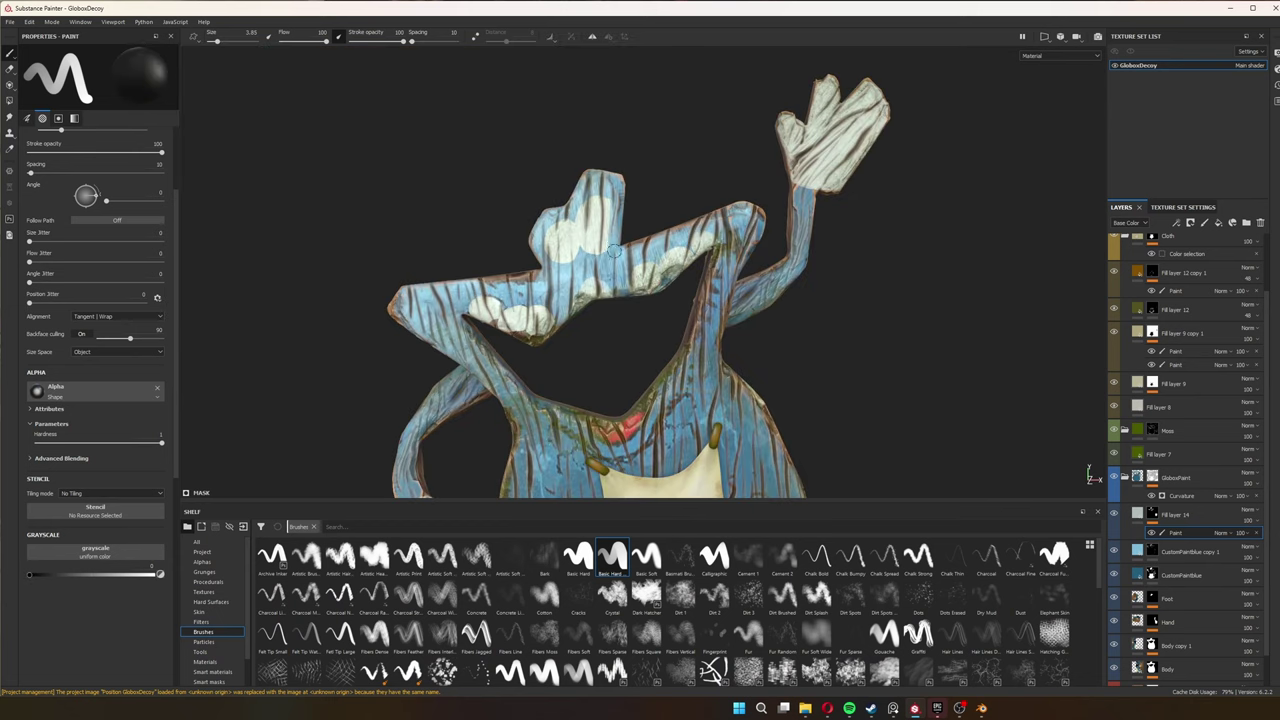
scroll(800, 200, "down", 2)
scroll(800, 200, "up", 2)
Add Fill layer 15 with a black base colour and rename it blackPaint
left_click(1232, 222)
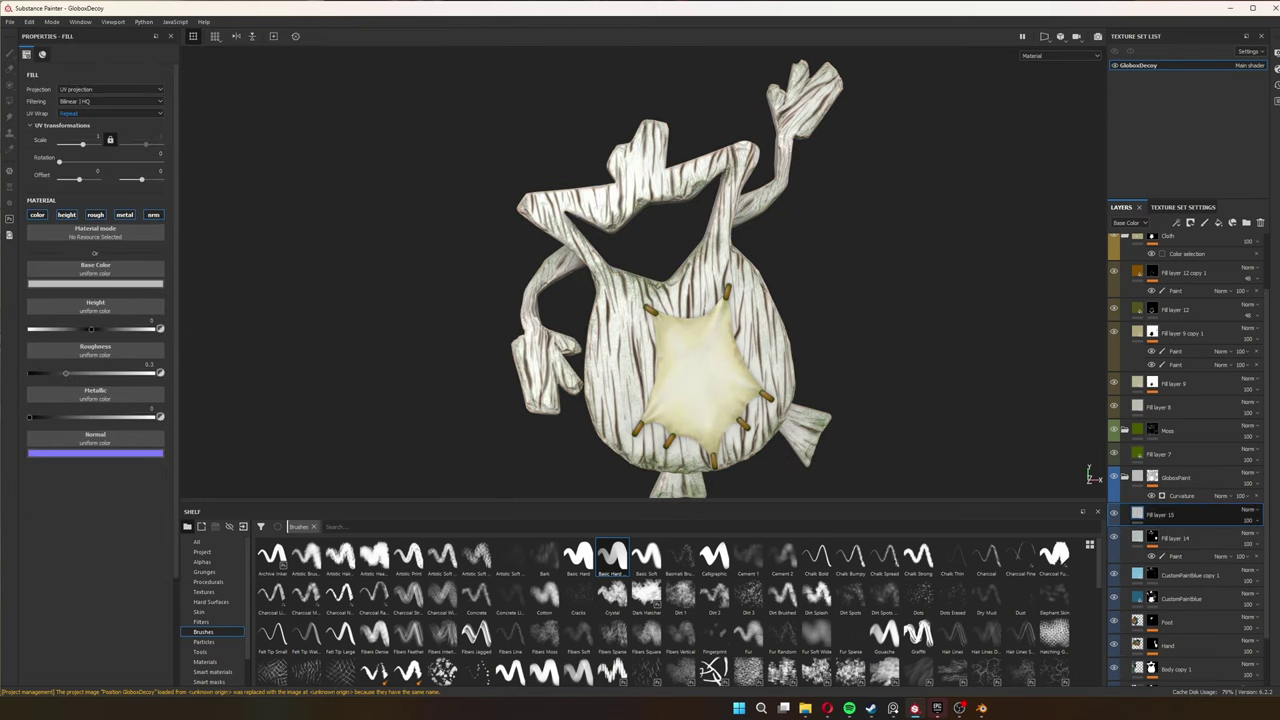
left_click(95, 283)
left_click_drag(128, 327, 130, 388)
double_click(1162, 514)
type("blackPaint")
key("Return")
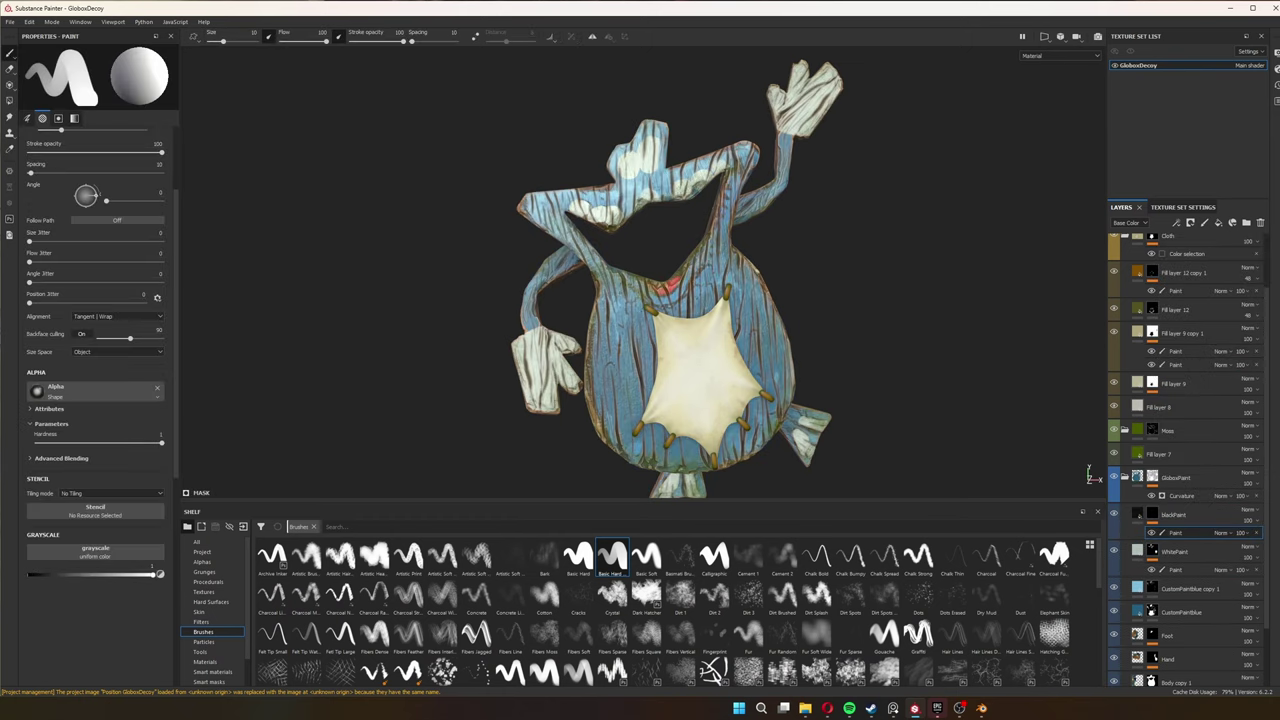
Orbit around the arm and body to bring the head patches into view
scroll(754, 218, "up", 2)
scroll(754, 218, "up", 2)
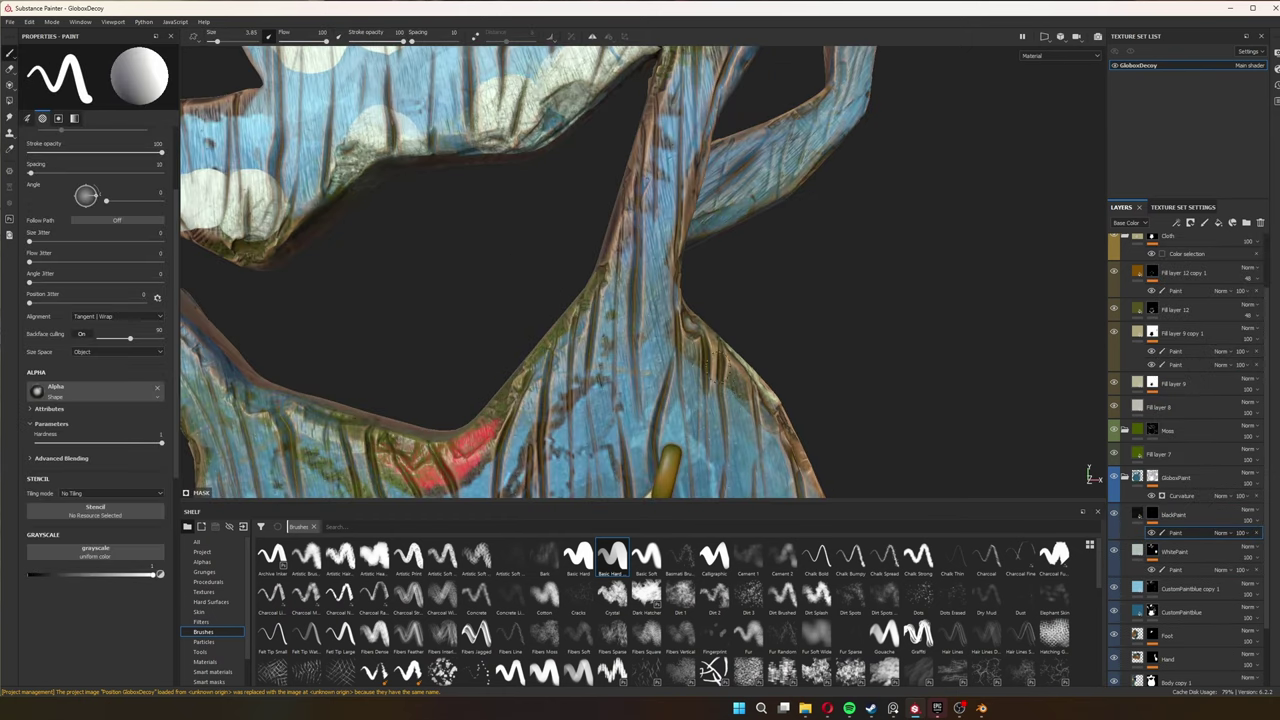
scroll(665, 221, "down", 2)
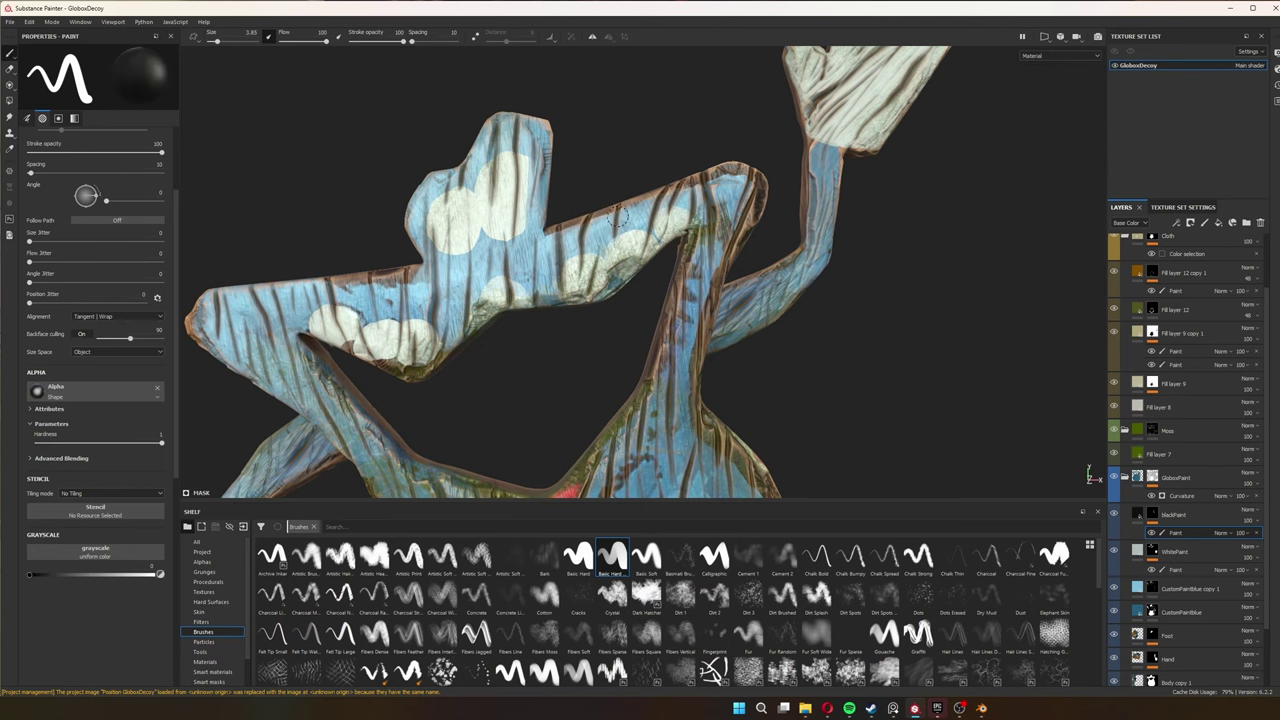
left_click_drag(692, 315, 478, 280, "alt")
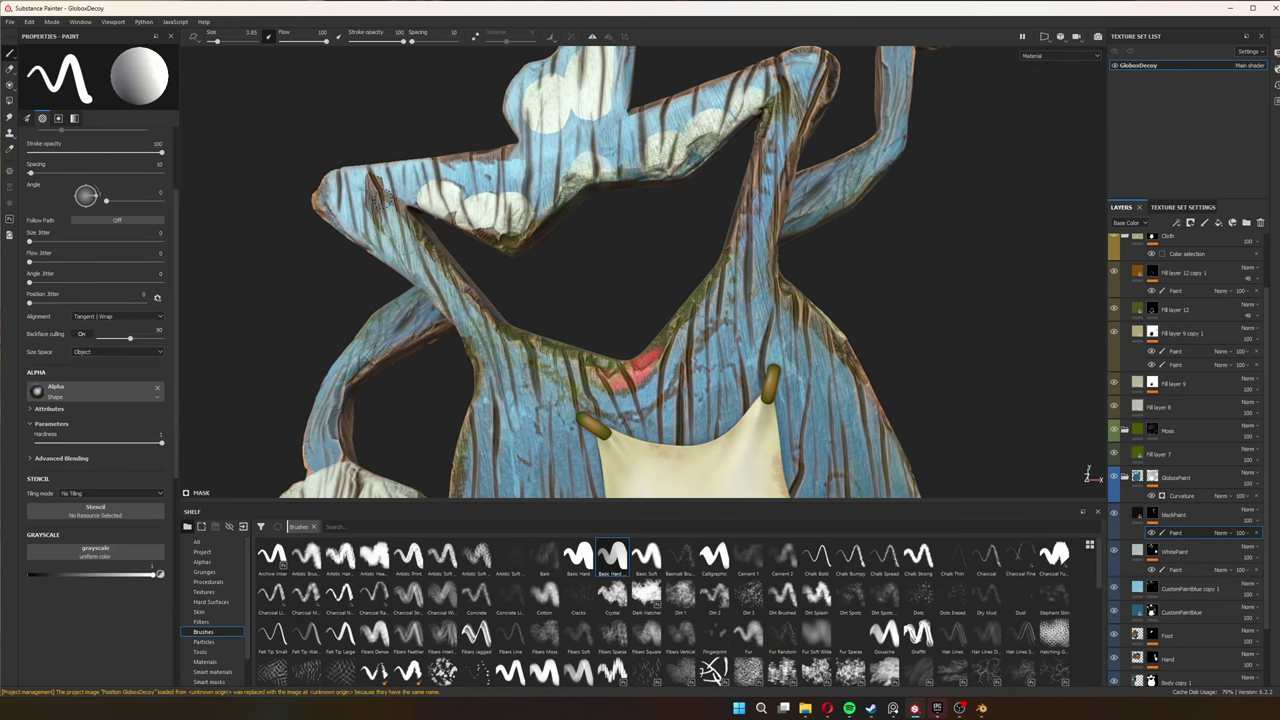
mouse_move(365, 229)
left_mouse_down("alt")
mouse_move(728, 222)
mouse_move(720, 215)
left_mouse_up("alt")
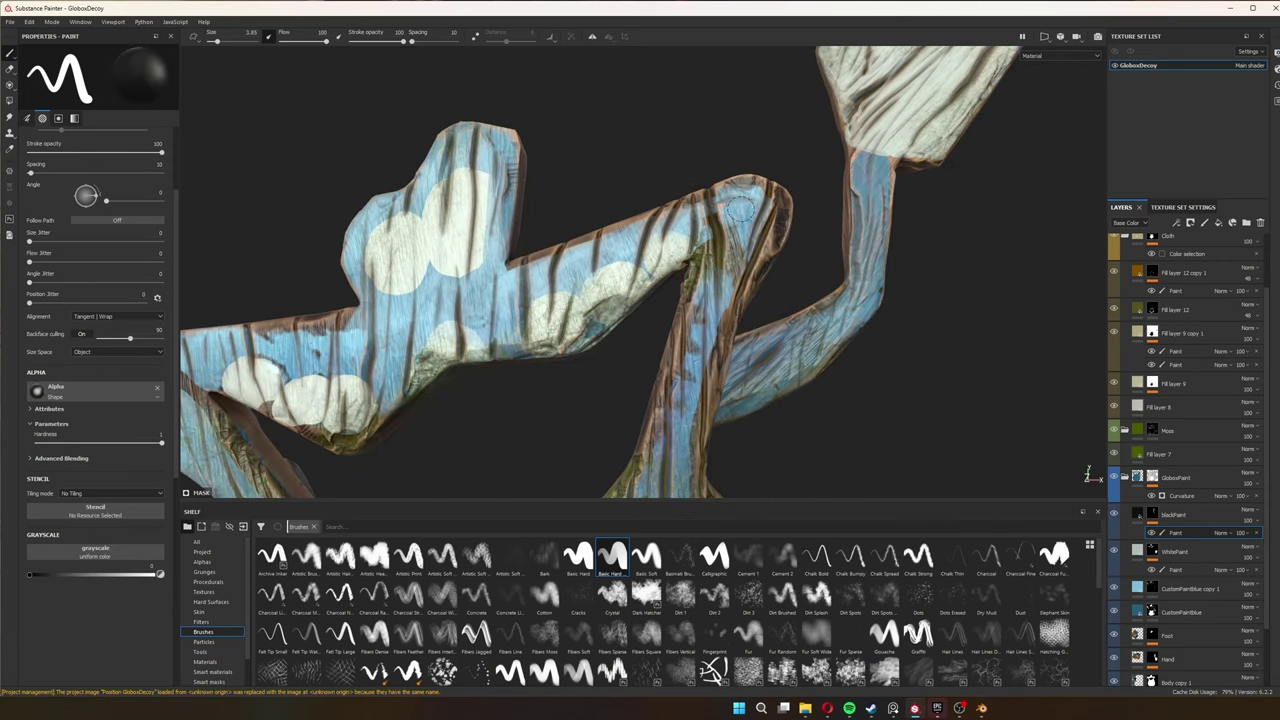
left_click_drag(540, 340, 430, 282, "alt")
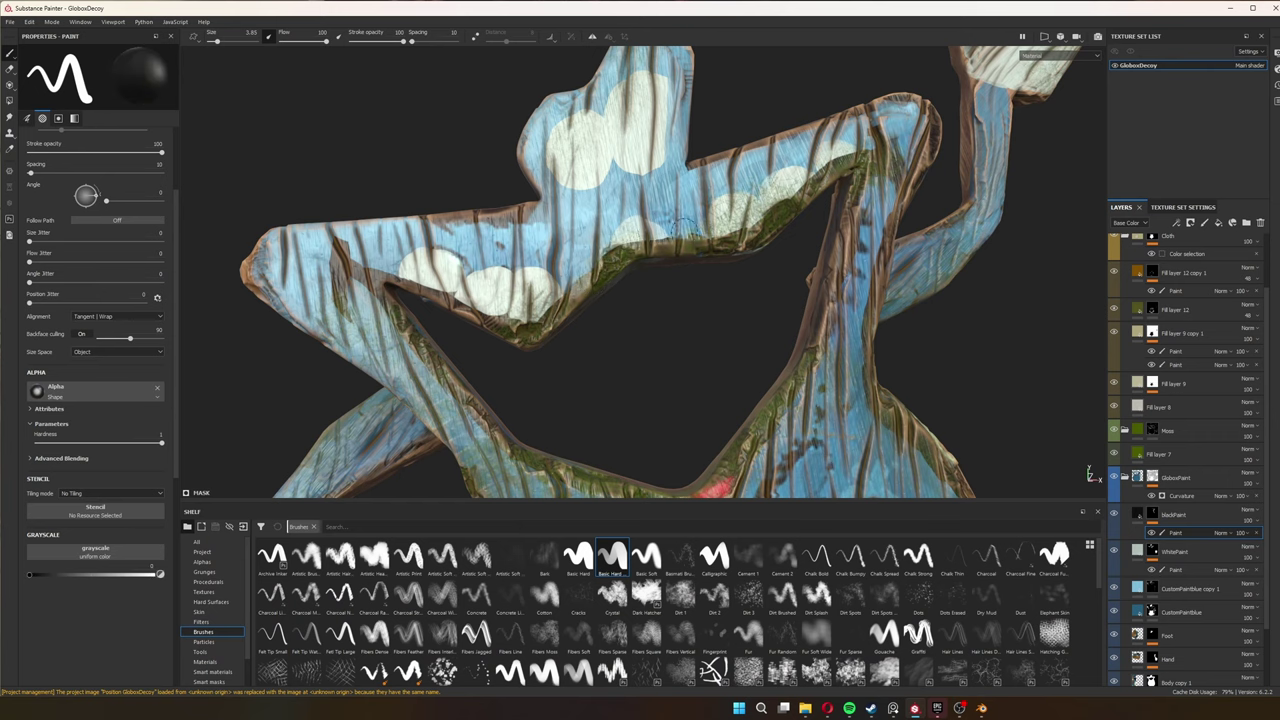
left_click_drag(588, 280, 586, 336, "alt")
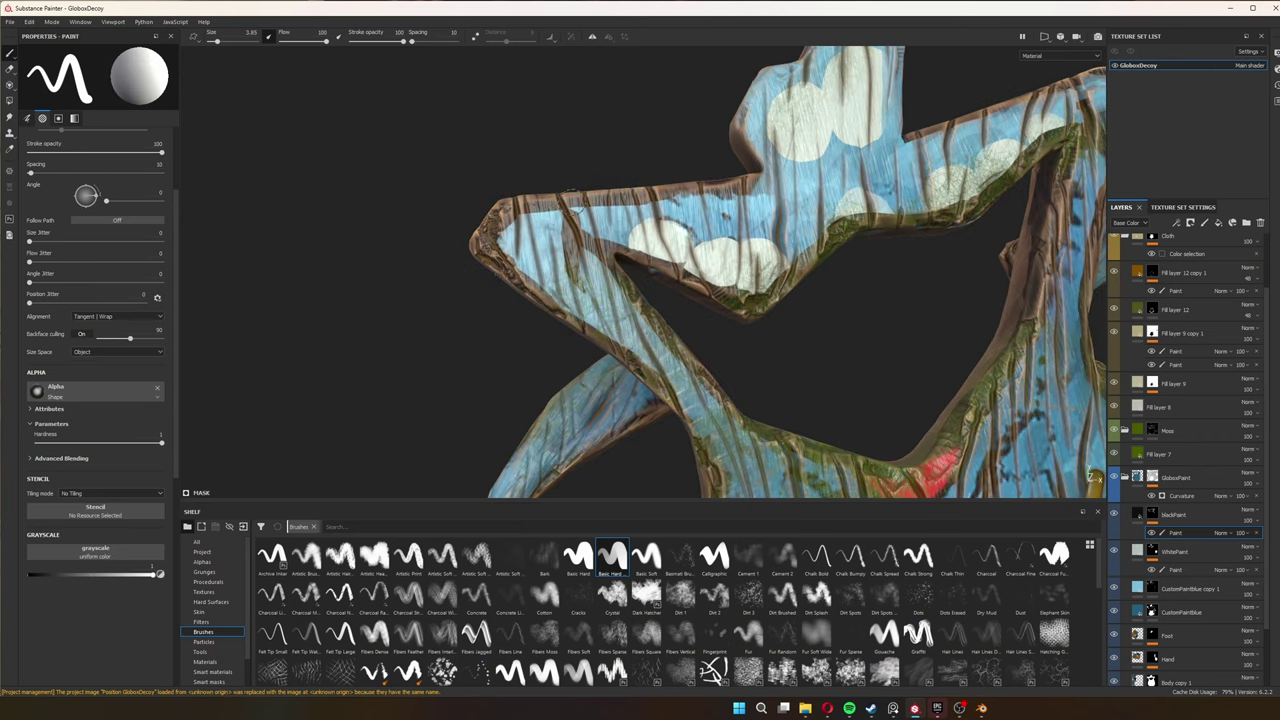
Shrink the brush to about 2.44 and paint a black outline around the upper head patch
right_click_drag(598, 212, 570, 213, "ctrl")
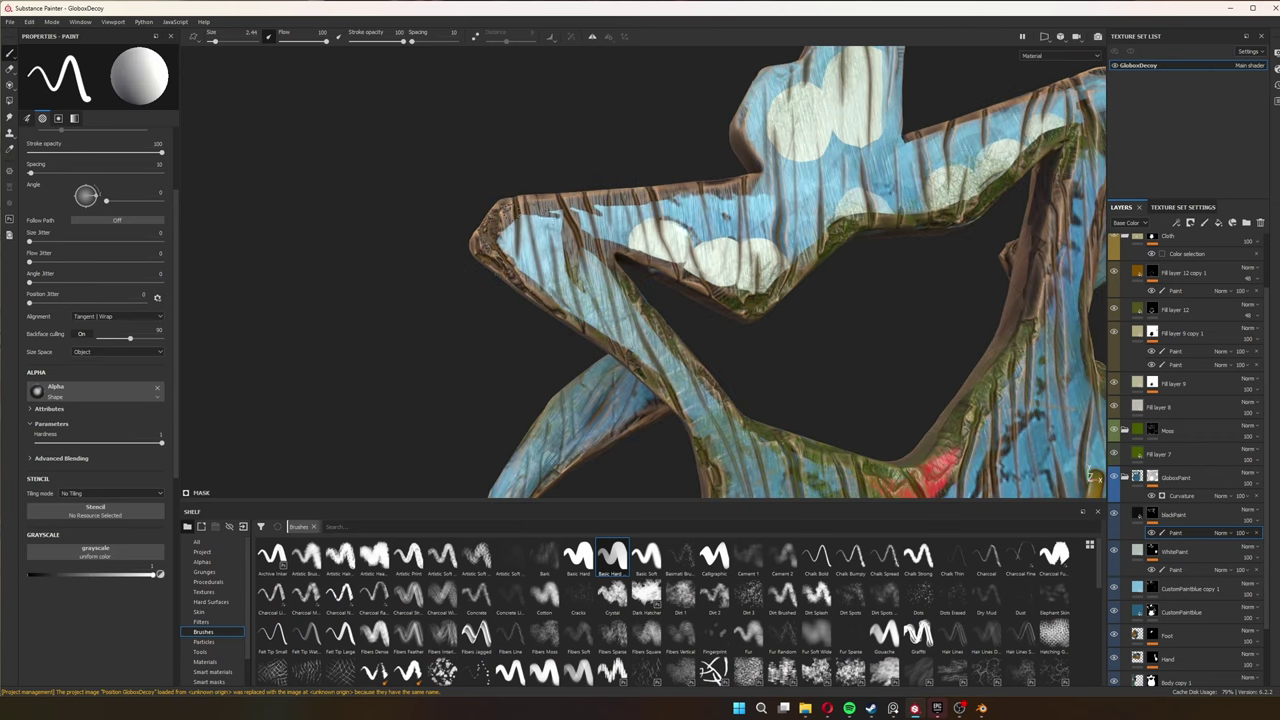
key("x")
key("x")
mouse_move(684, 387)
left_mouse_down("alt")
mouse_move(749, 194)
mouse_move(587, 396)
left_mouse_up("alt")
key("x")
key("x")
key("x")
key("x")
key("x")
key("x")
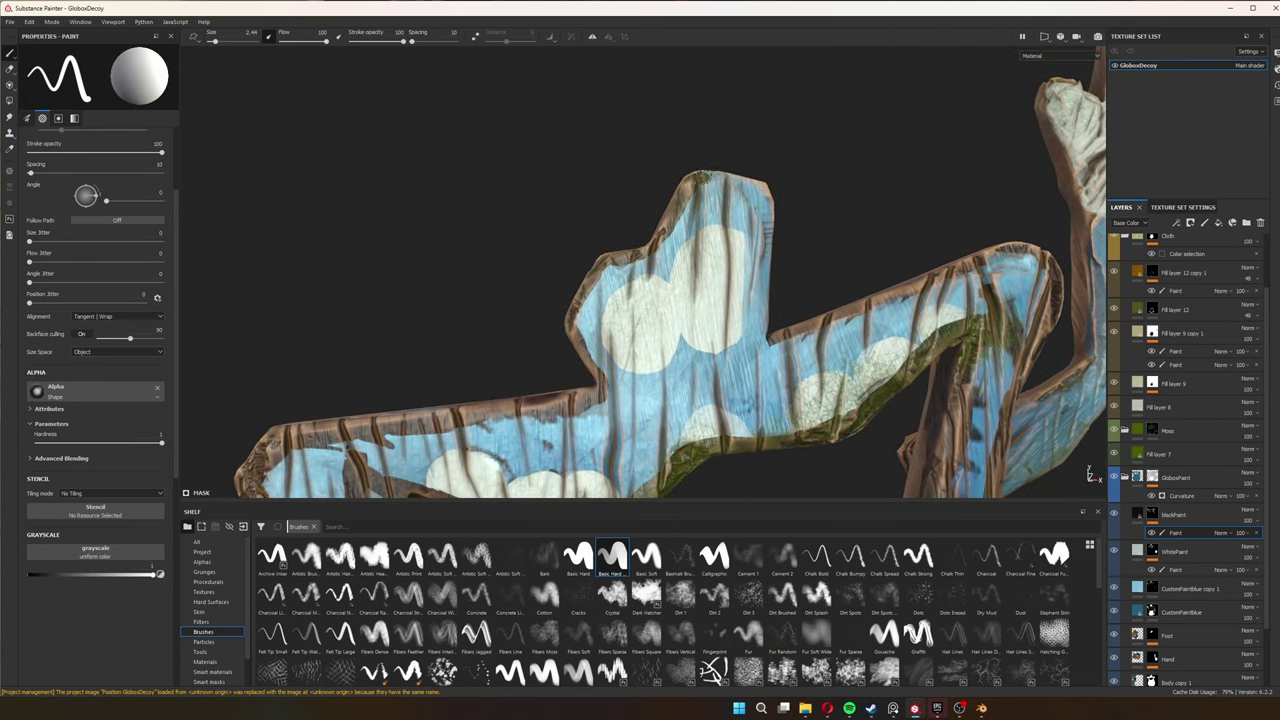
left_click_drag(704, 176, 776, 216, "alt")
key("x")
mouse_move(743, 300)
left_mouse_down("alt")
mouse_move(734, 197)
mouse_move(694, 242)
mouse_move(680, 300)
left_mouse_up("alt")
key("x")
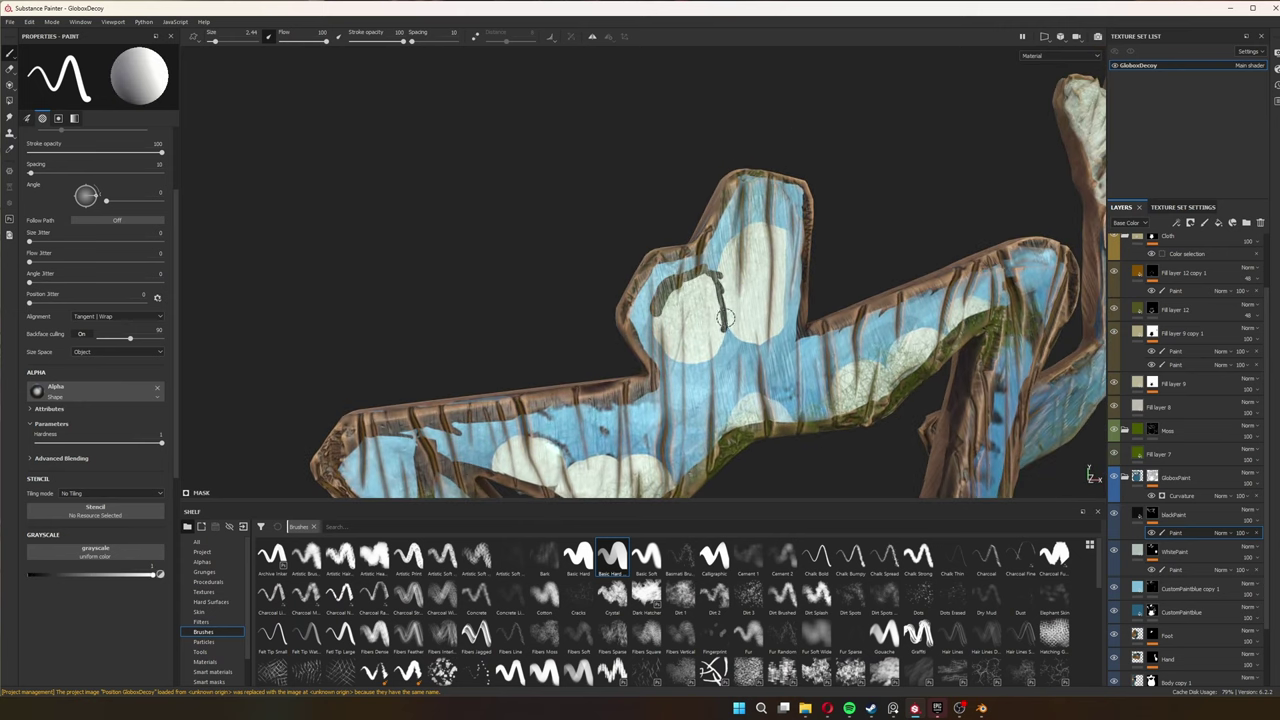
left_click_drag(775, 327, 718, 307, "alt")
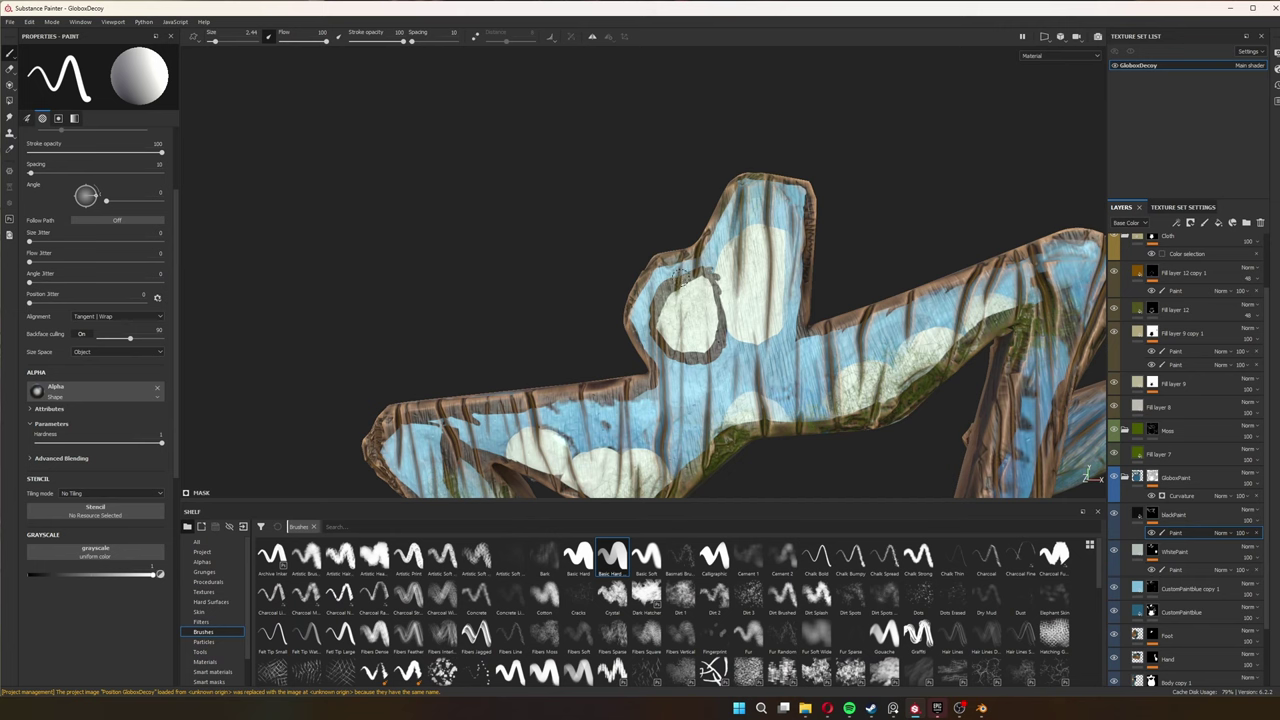
key("x")
key("x")
key("x")
key("x")
key("x")
scroll(713, 322, "down", 5)
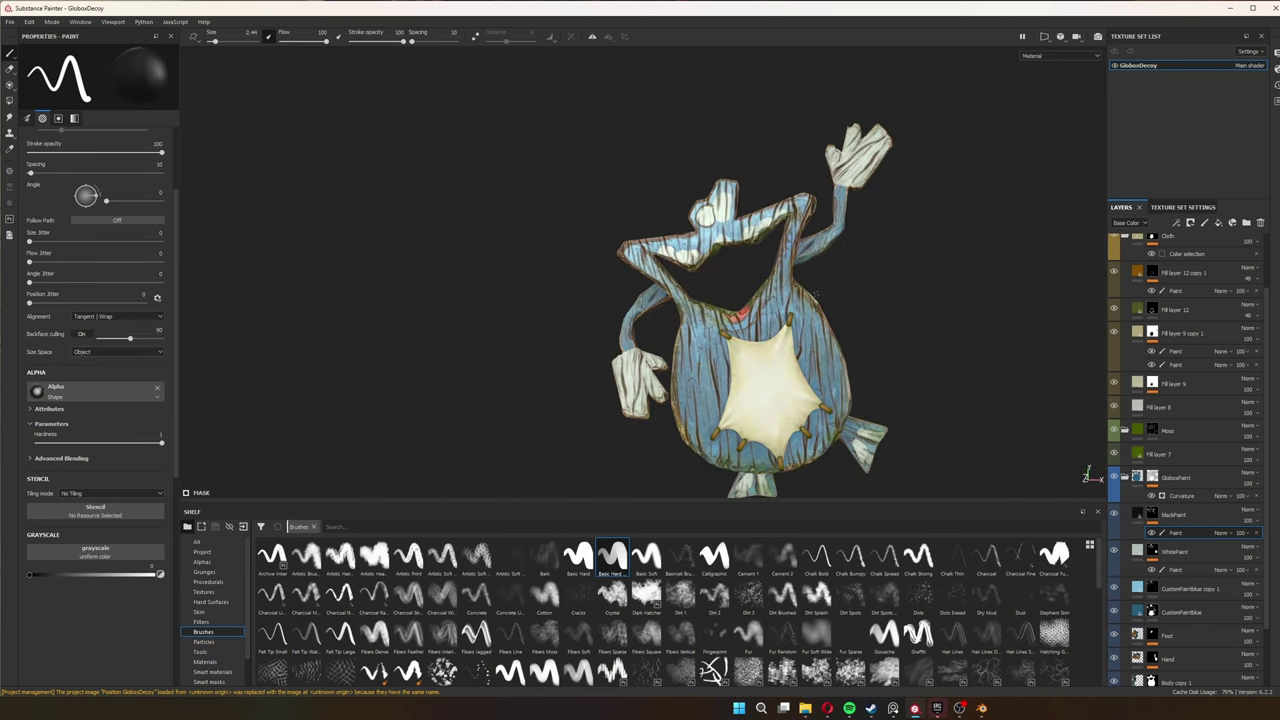
Draw straight black outline segments around the second white patch on the head
scroll(730, 230, "up", 5)
key("x")
left_click_drag(735, 213, 750, 221)
key("x")
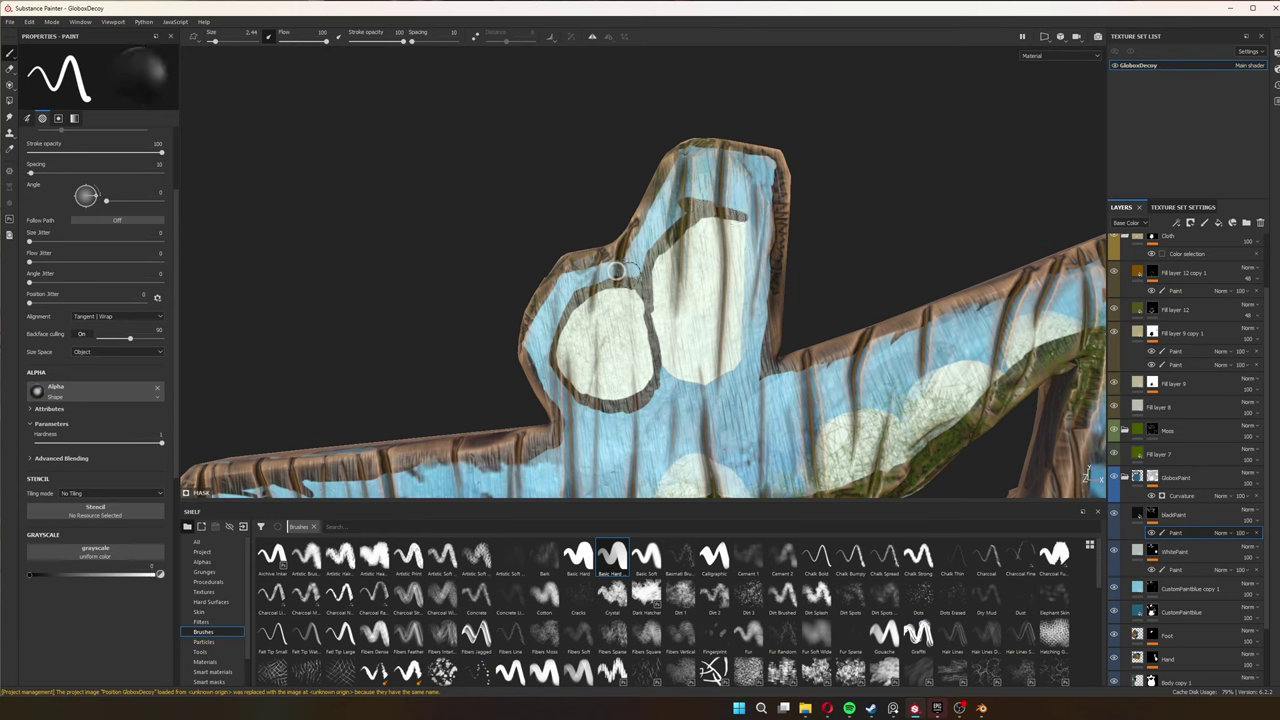
key("x")
key("x")
key("x")
left_click_drag(744, 355, 748, 230)
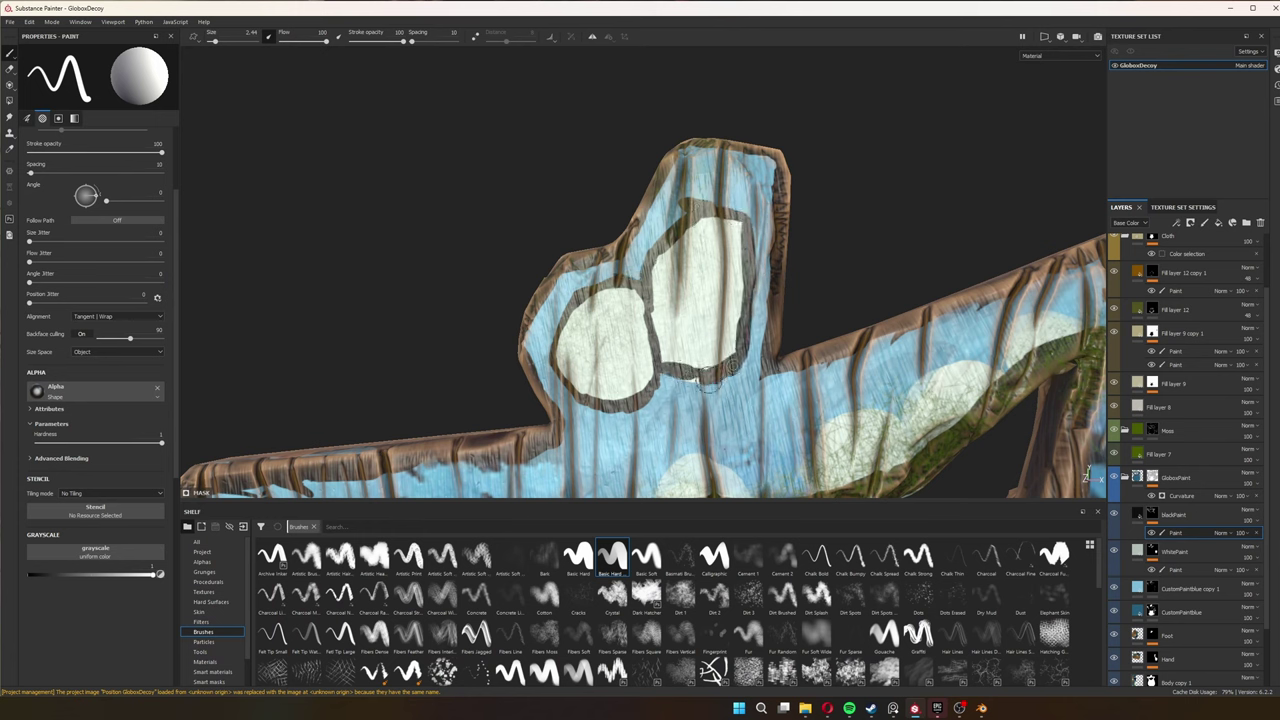
key("x")
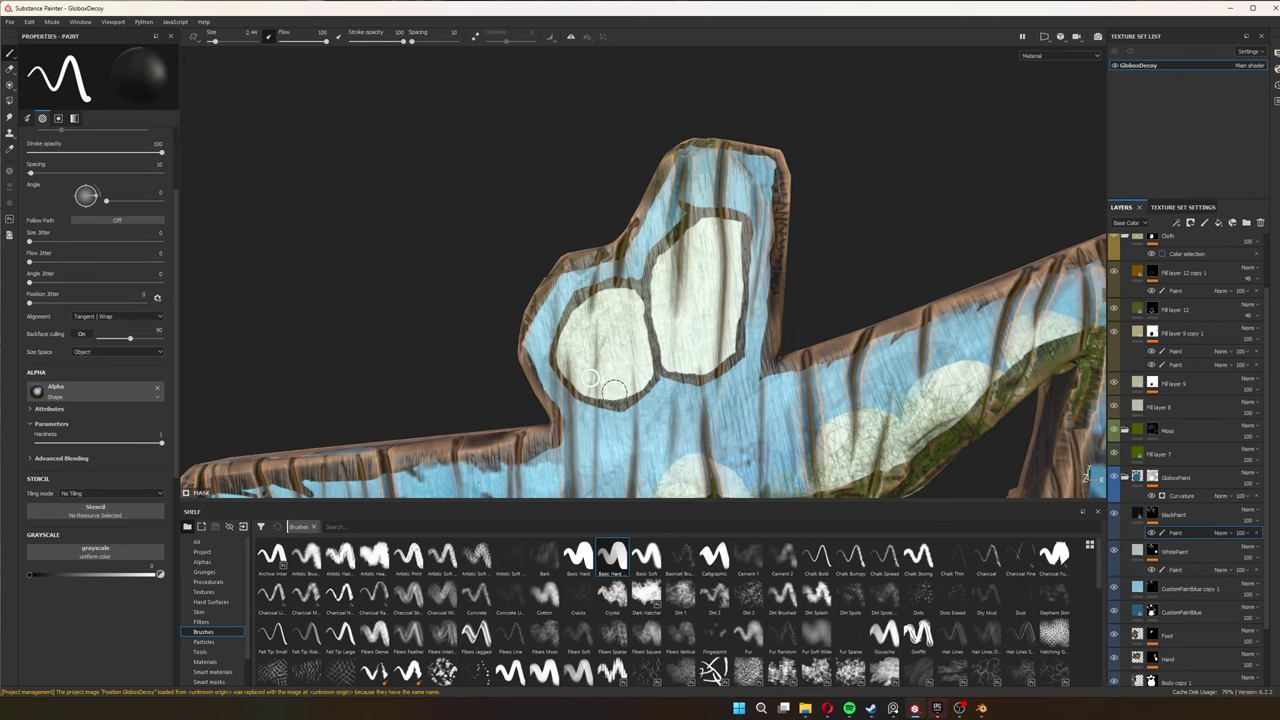
scroll(590, 378, "down", 5)
scroll(700, 385, "up", 3)
scroll(838, 390, "up", 2)
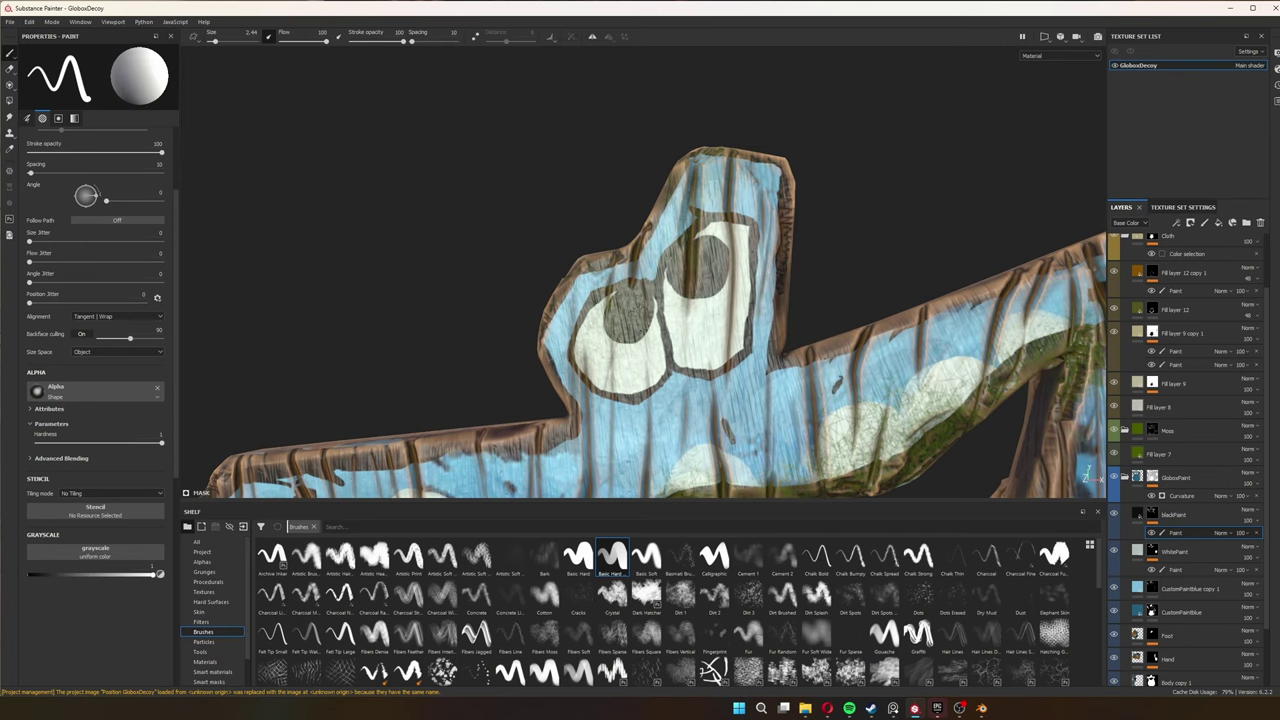
Paint black pupils, stamp white highlight dots on both, and touch up the outline below the eye
key("x")
scroll(627, 305, "down", 5)
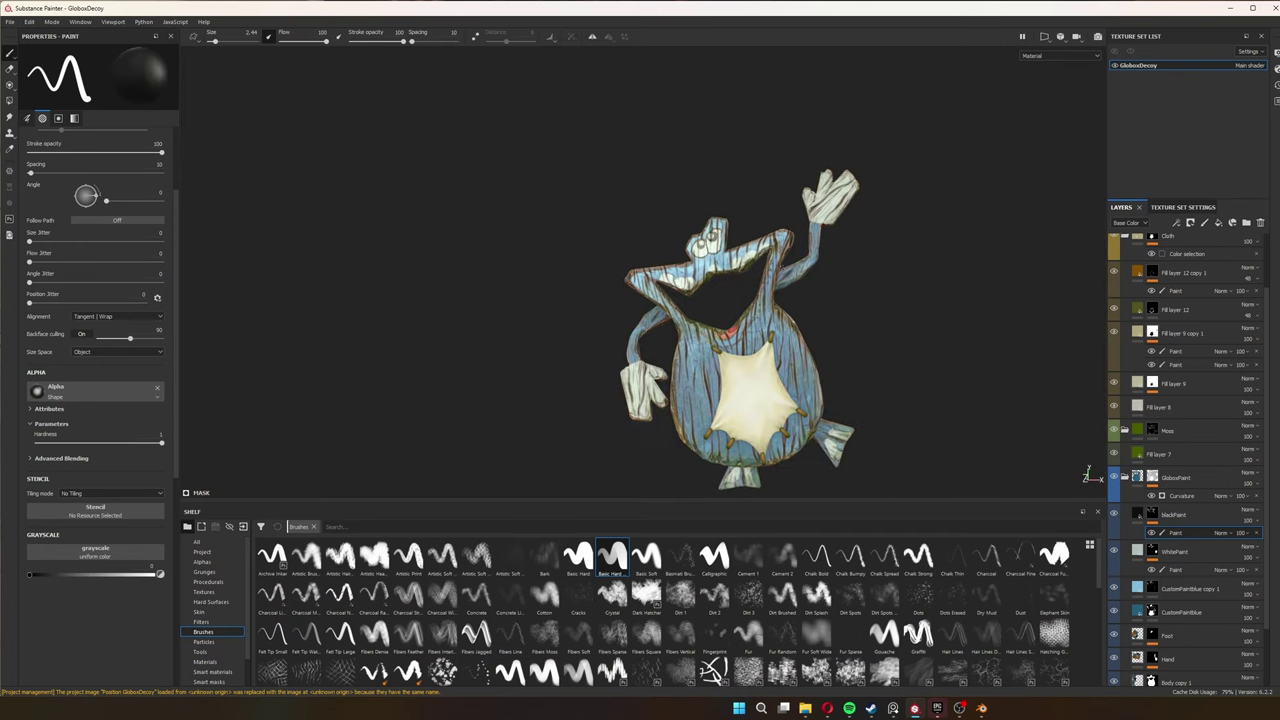
scroll(903, 298, "up", 5)
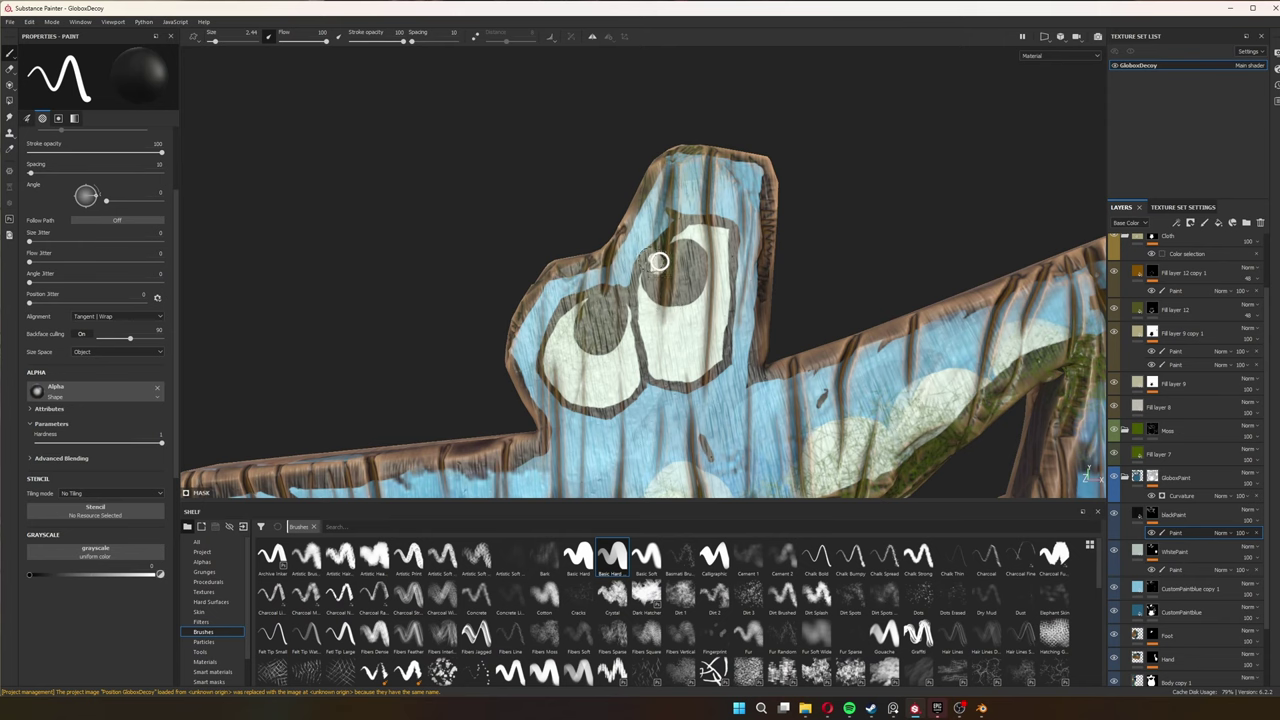
left_click(663, 268)
left_click(607, 307)
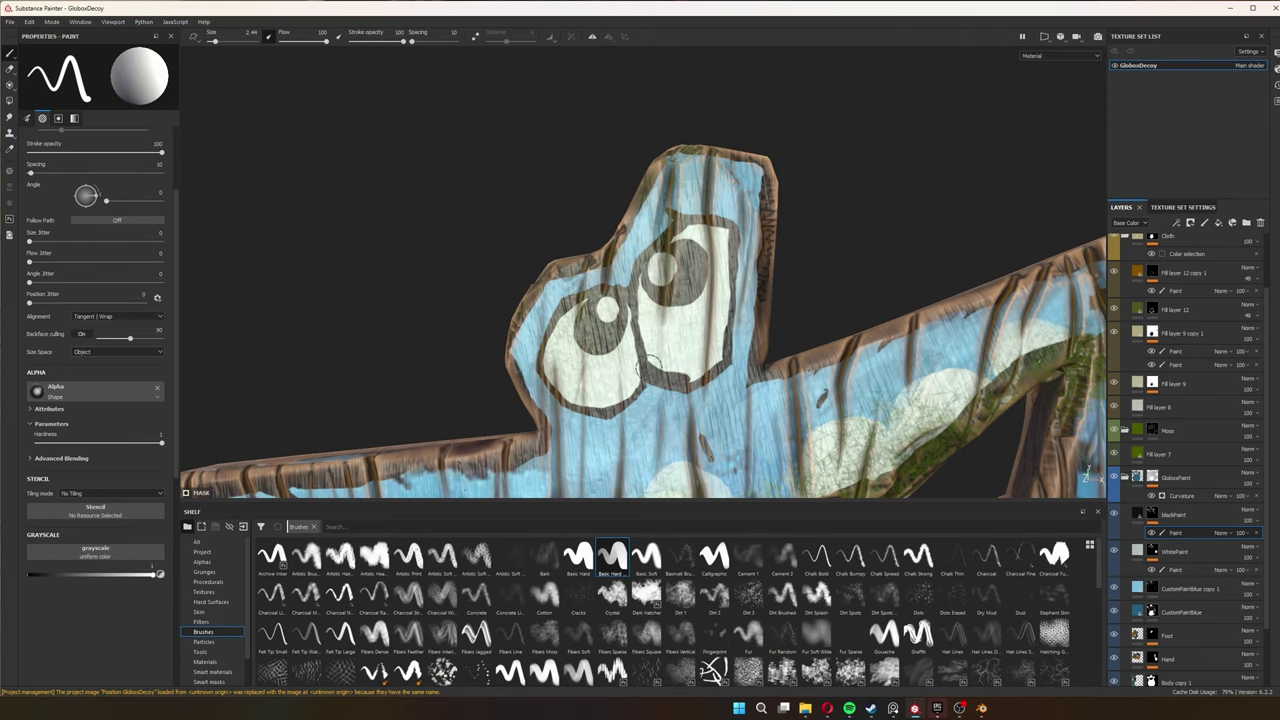
key("x")
left_click_drag(725, 375, 656, 390)
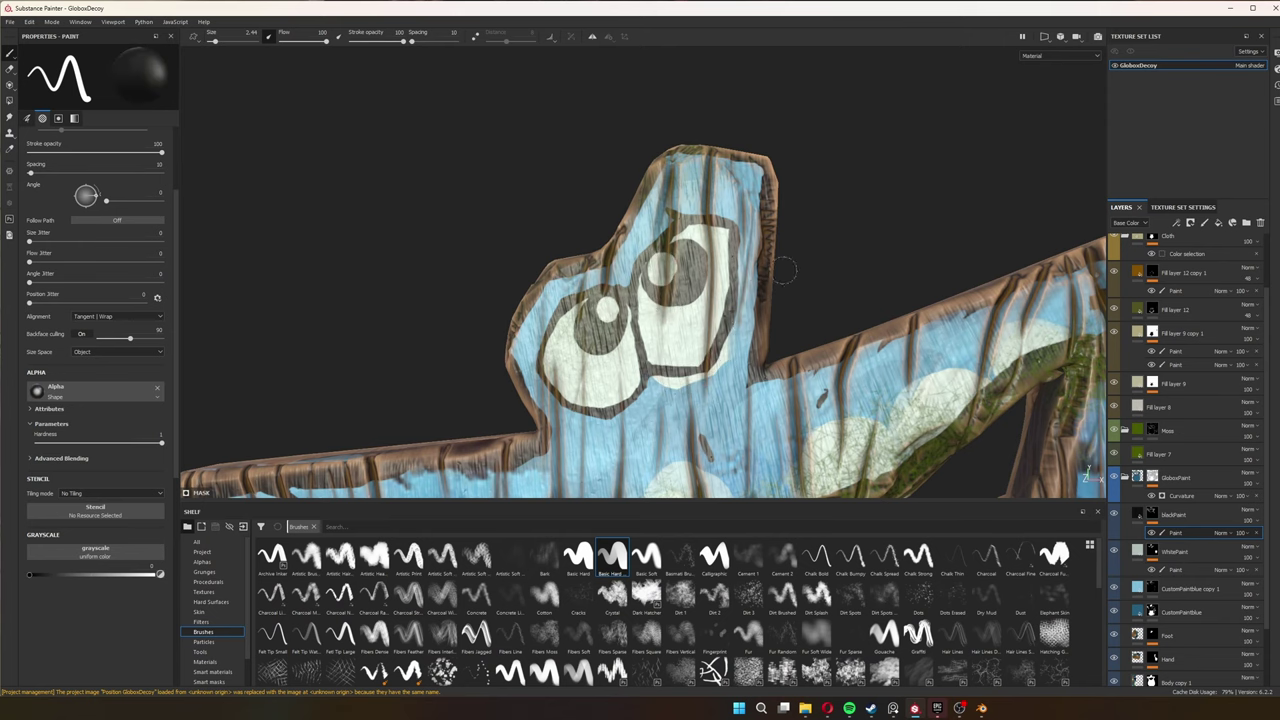
left_click_drag(786, 268, 497, 149, "alt")
key("f")
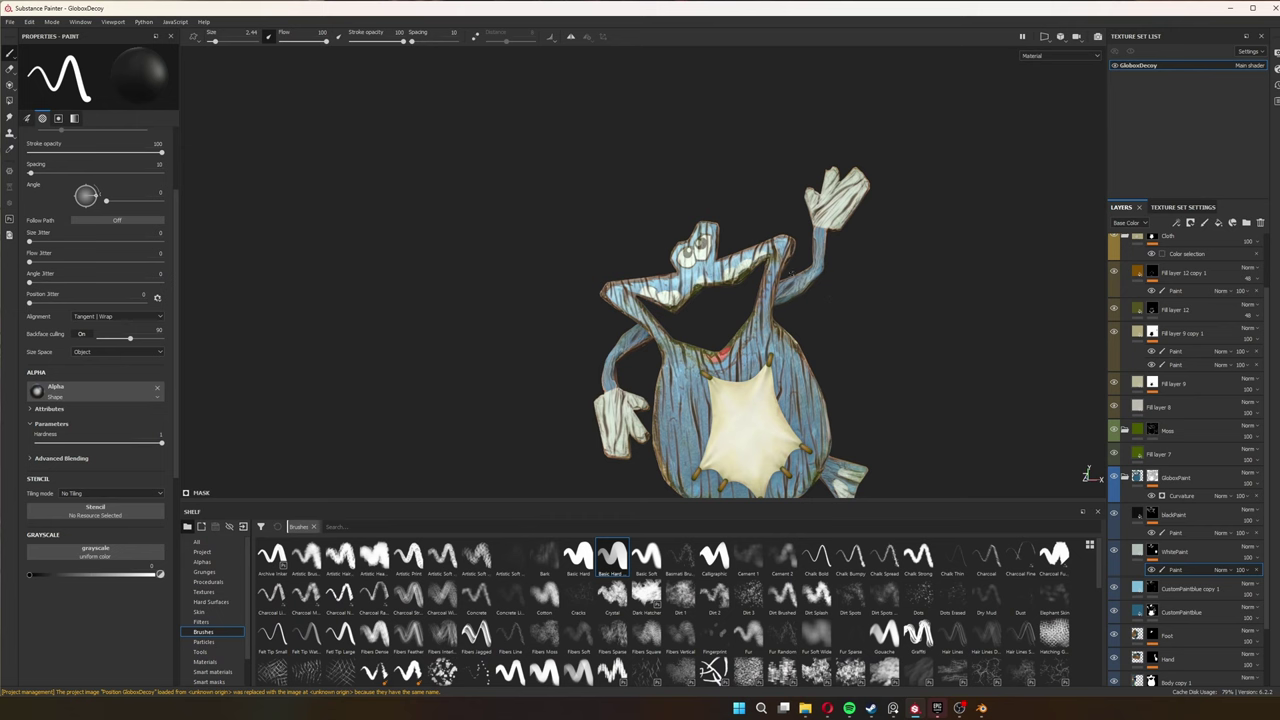
scroll(836, 354, "up", 5)
key("x")
left_click_drag(837, 354, 972, 358, "alt")
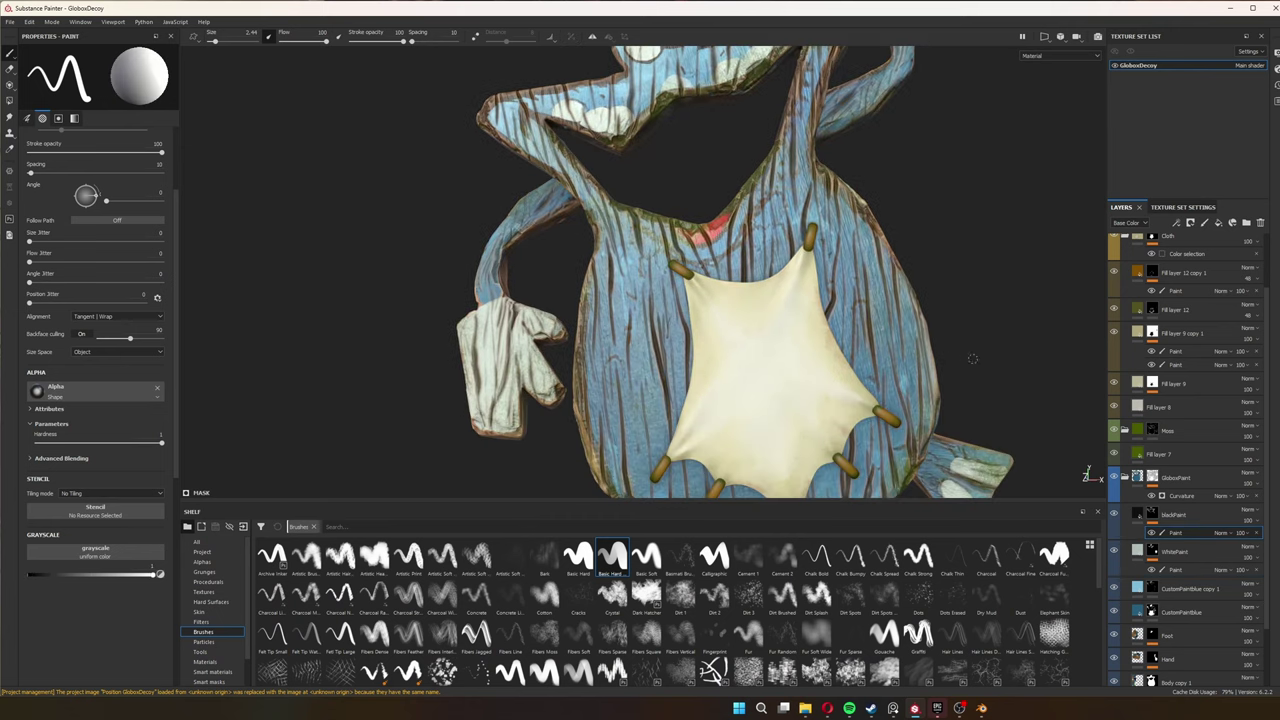
mouse_move(640, 478)
left_mouse_down("alt")
mouse_move(770, 340)
mouse_move(724, 380)
left_mouse_up("alt")
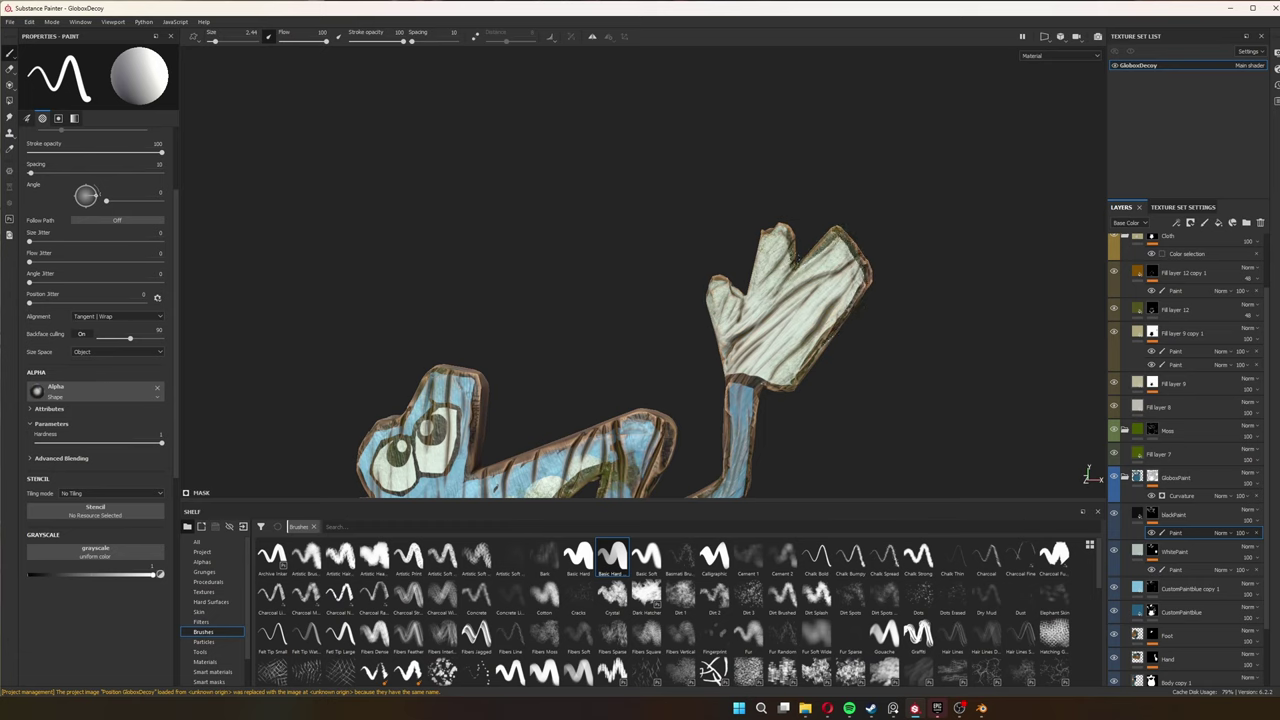
key("x")
key("x")
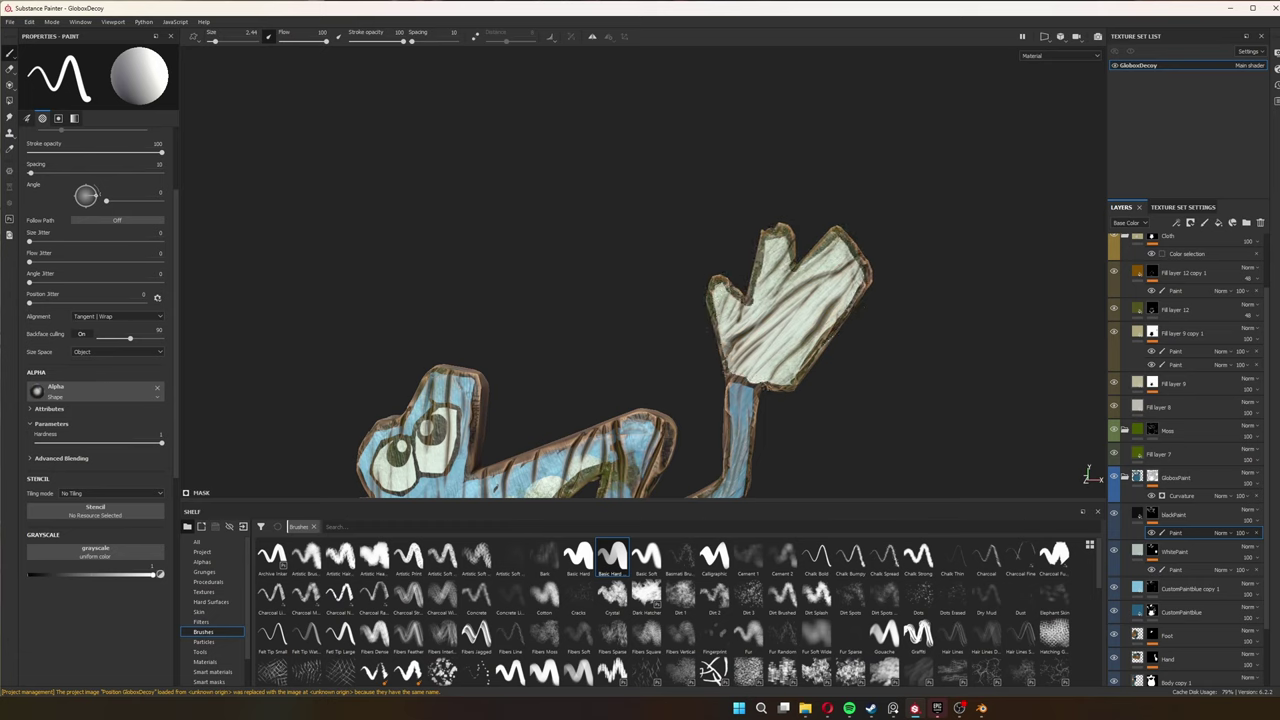
key("x")
key("x")
key("x")
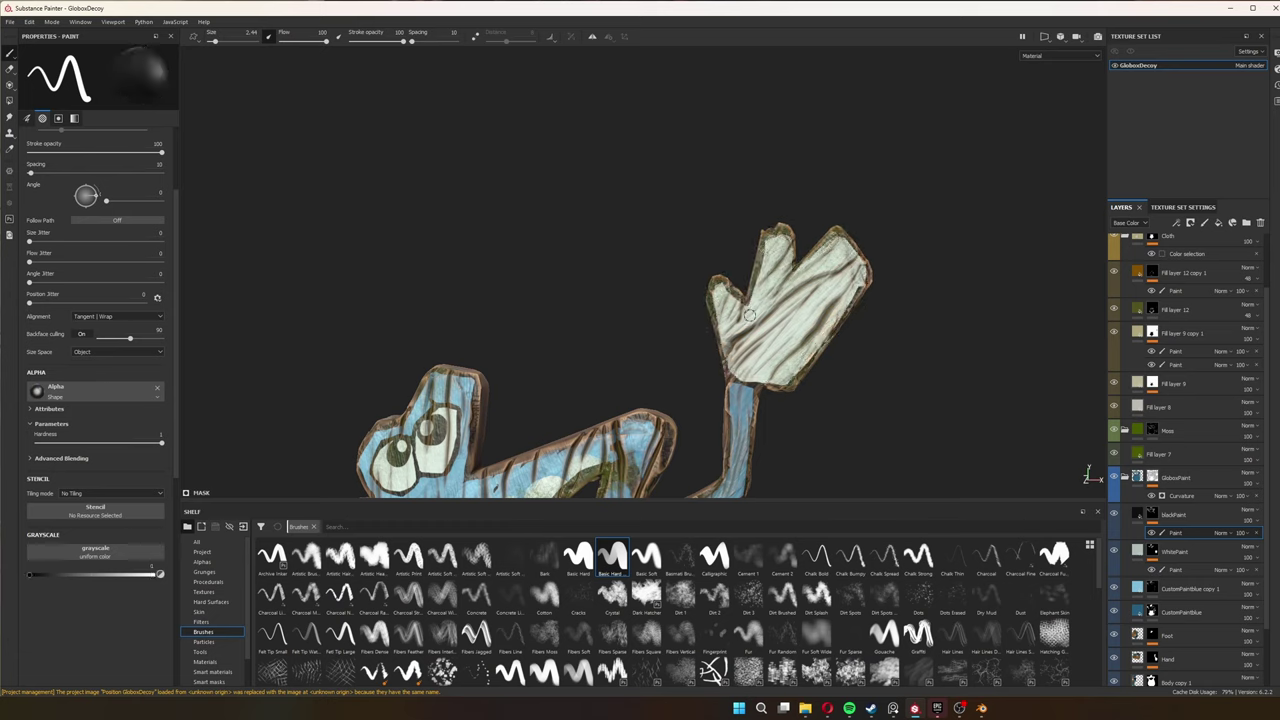
key("f")
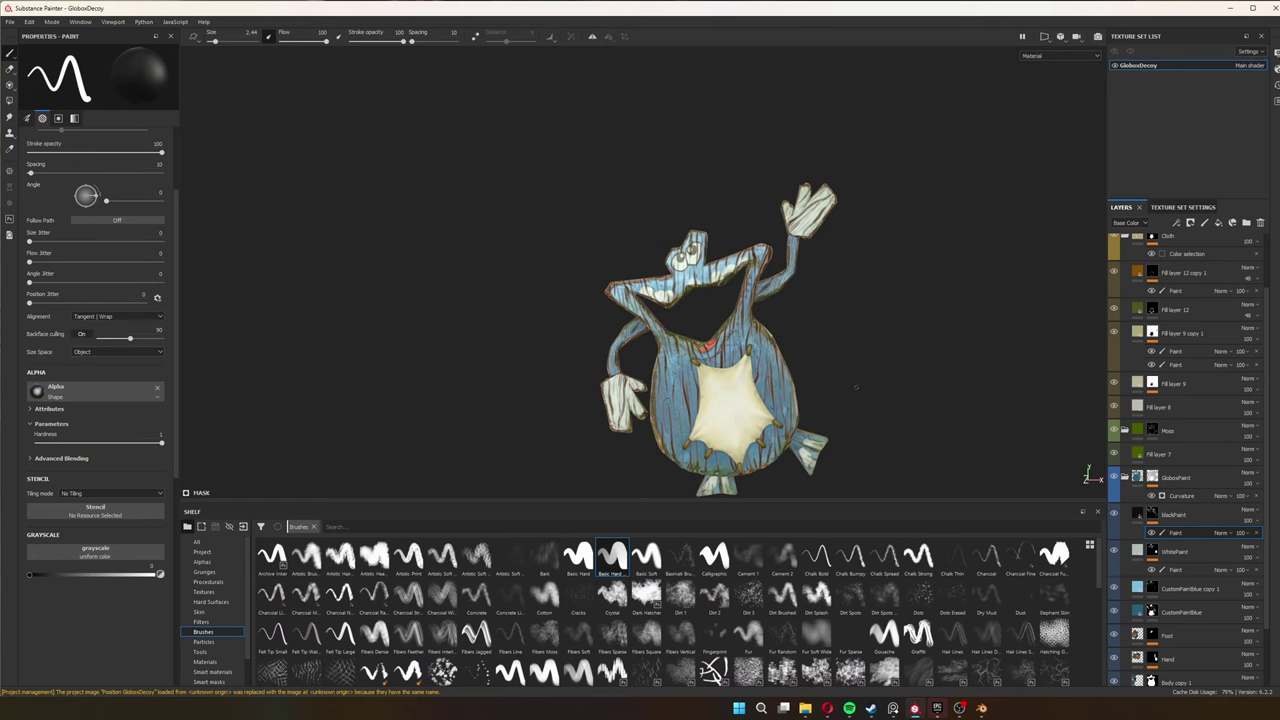
Save the GloboxDecoy project with Ctrl+S
scroll(855, 388, "up", 5)
key("x")
key("f")
key("x")
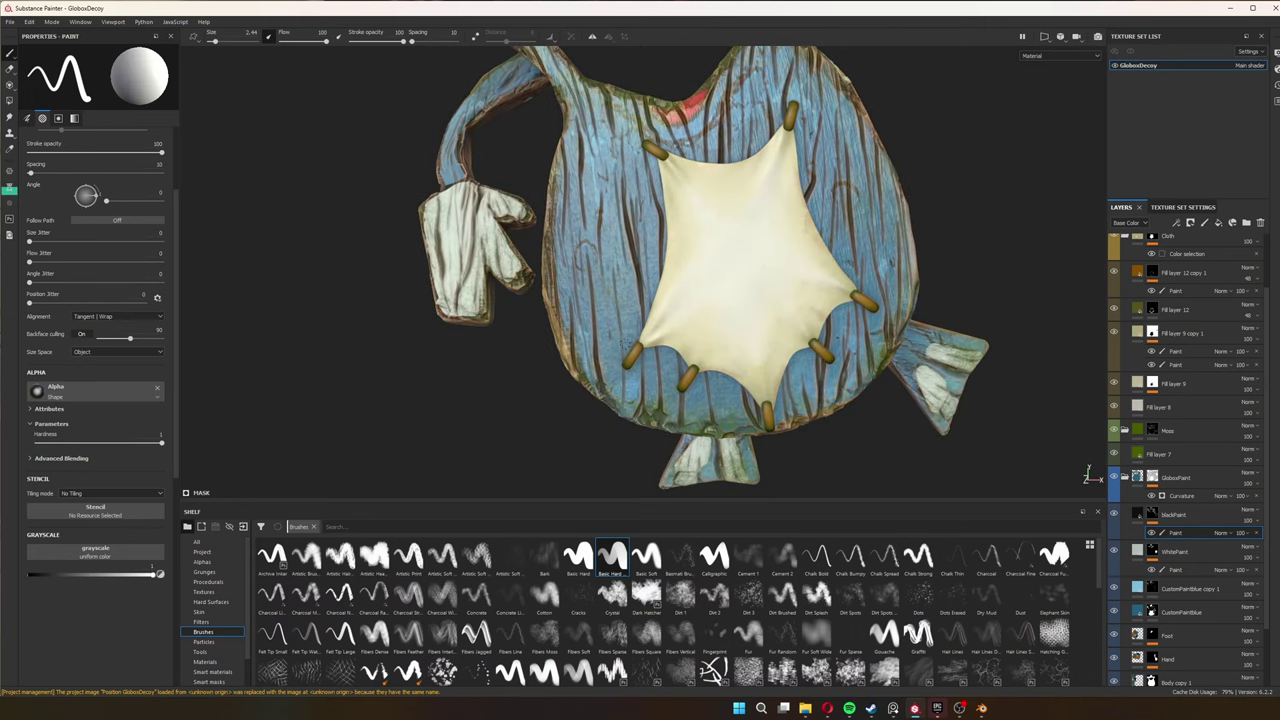
key("x")
key("x")
key("x")
key("ctrl+s")
key("x")
Inspect the stitched cloth patch and re-frame the whole character in view
key("x")
key("f")
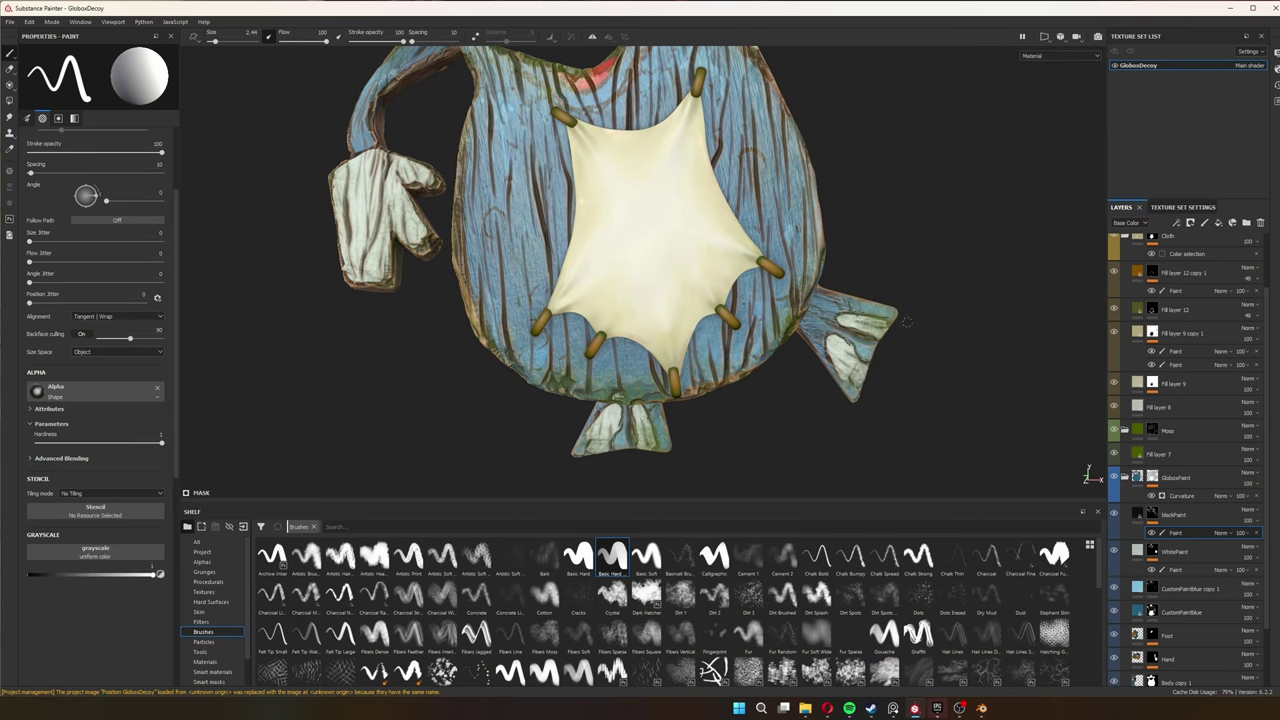
key("x")
key("x")
key("x")
key("f")
key("x")
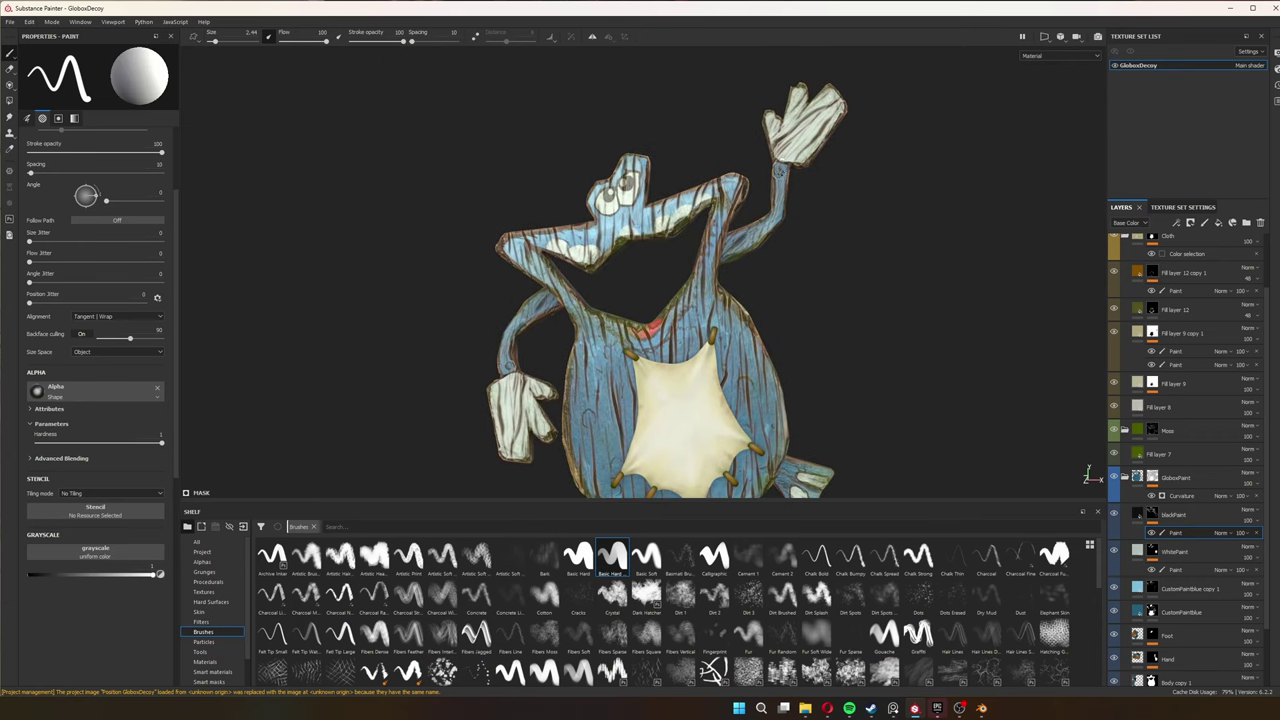
key("x")
key("x")
key("x")
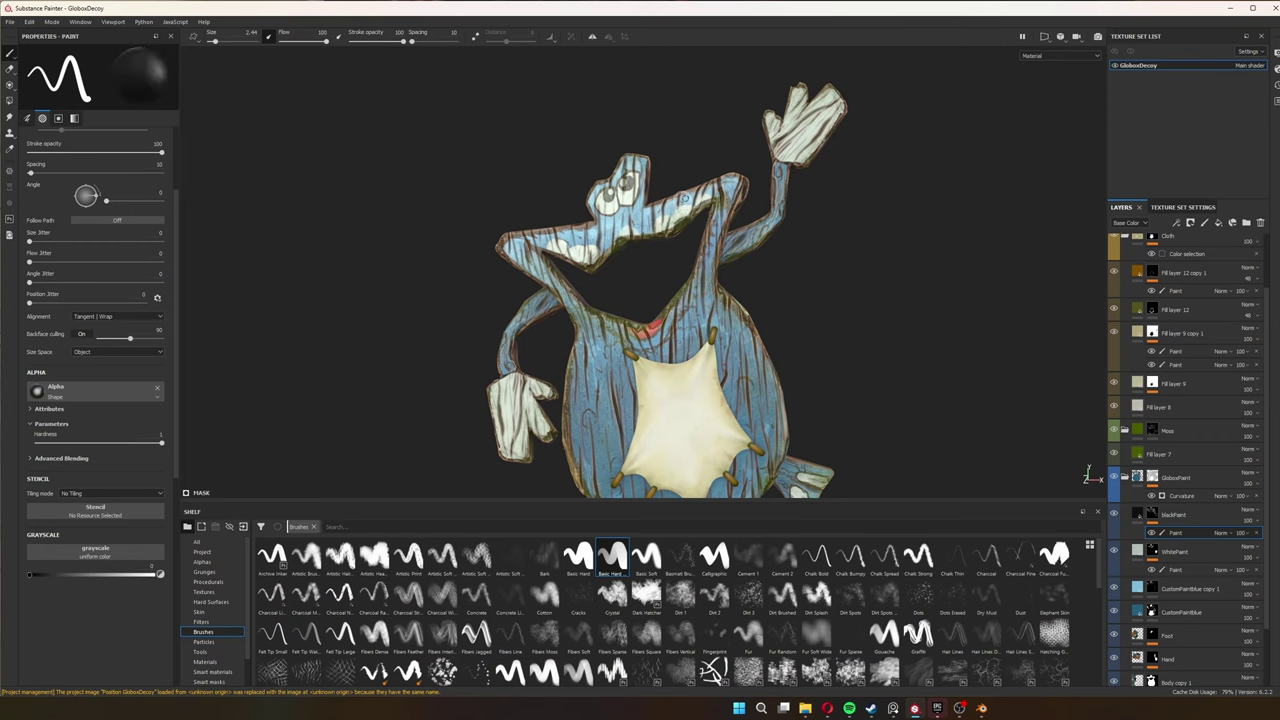
key("x")
middle_click_drag(688, 205, 656, 294)
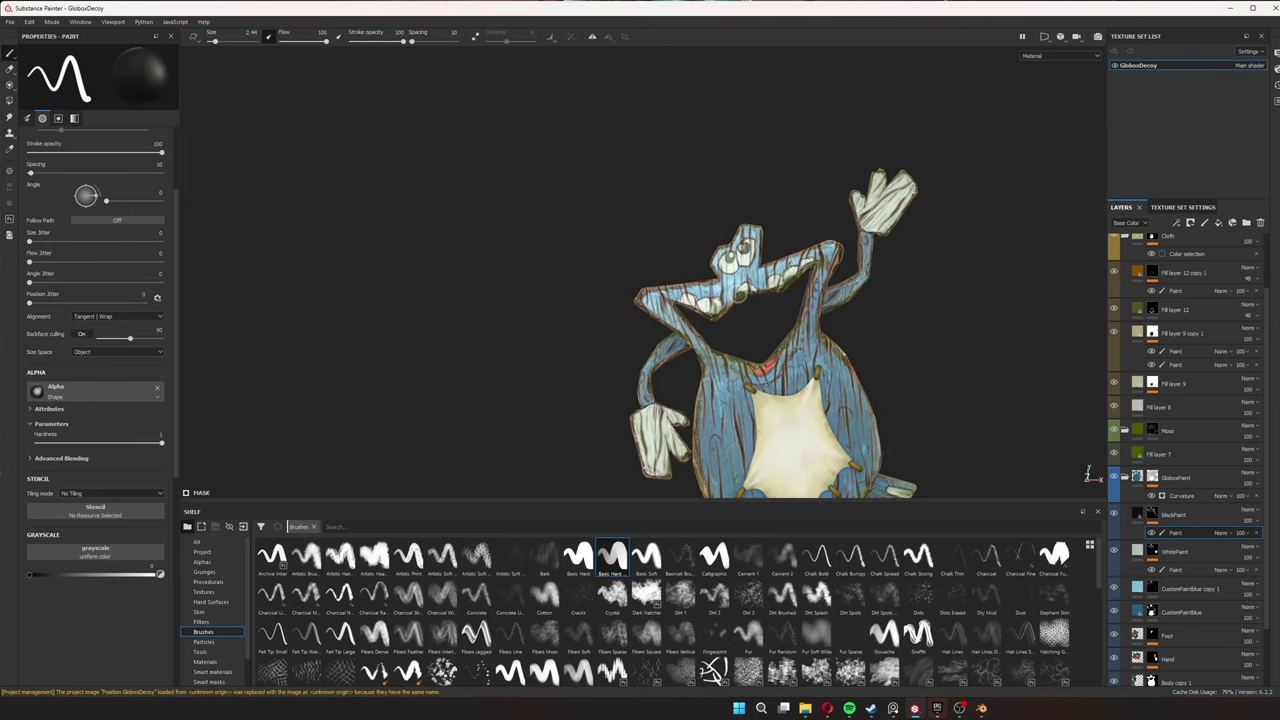
middle_click_drag(797, 319, 782, 339)
key("f")
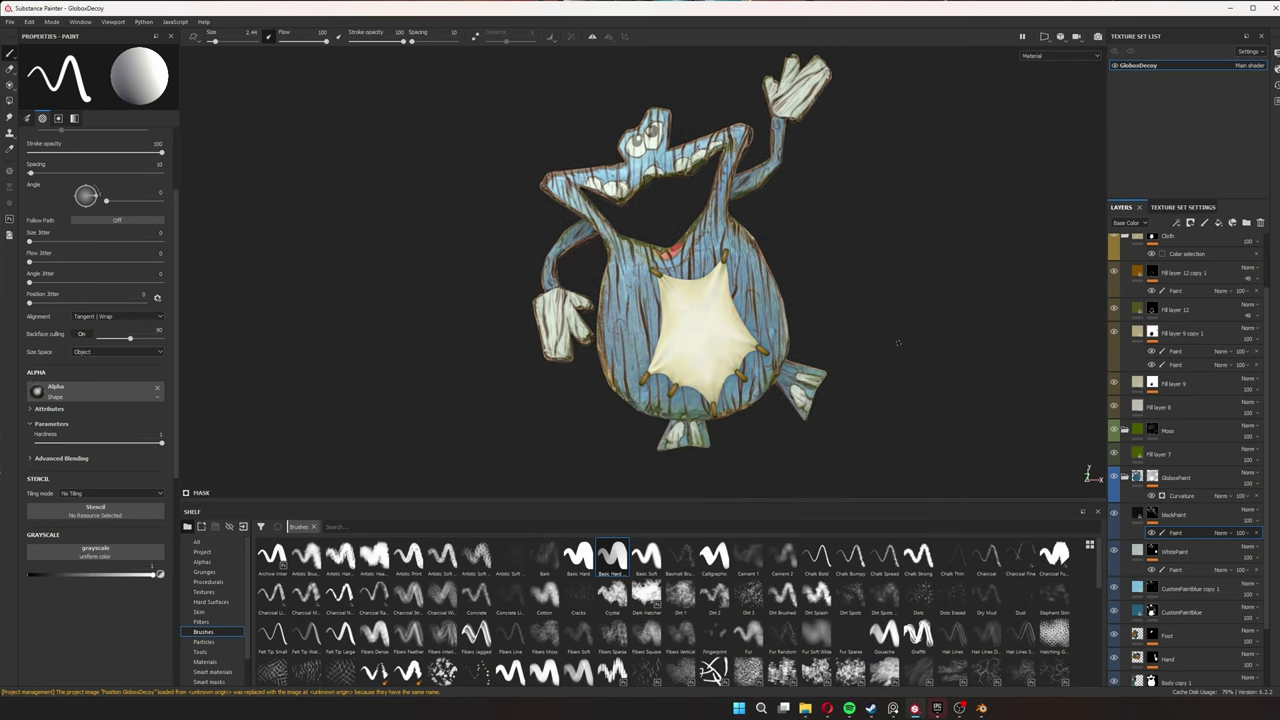
left_click_drag(690, 310, 620, 310, "ctrl")
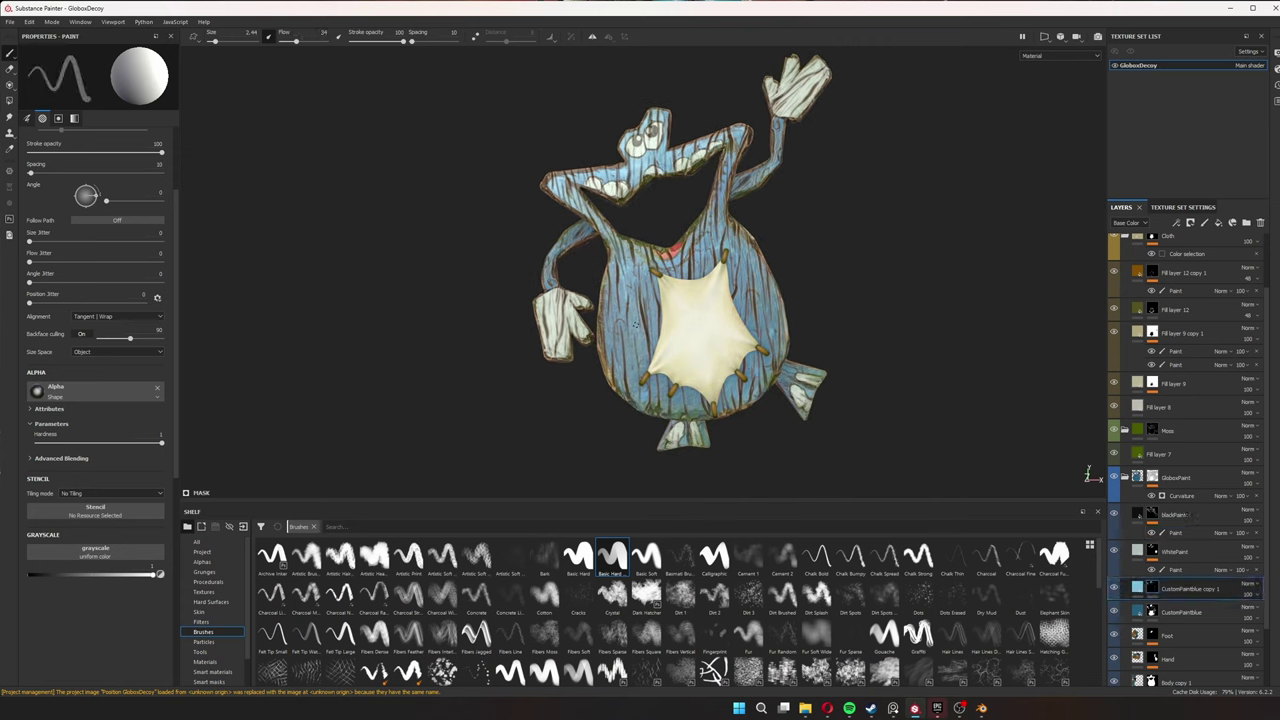
right_click_drag(600, 310, 618, 310, "ctrl")
key("x")
scroll(611, 292, "up", 2)
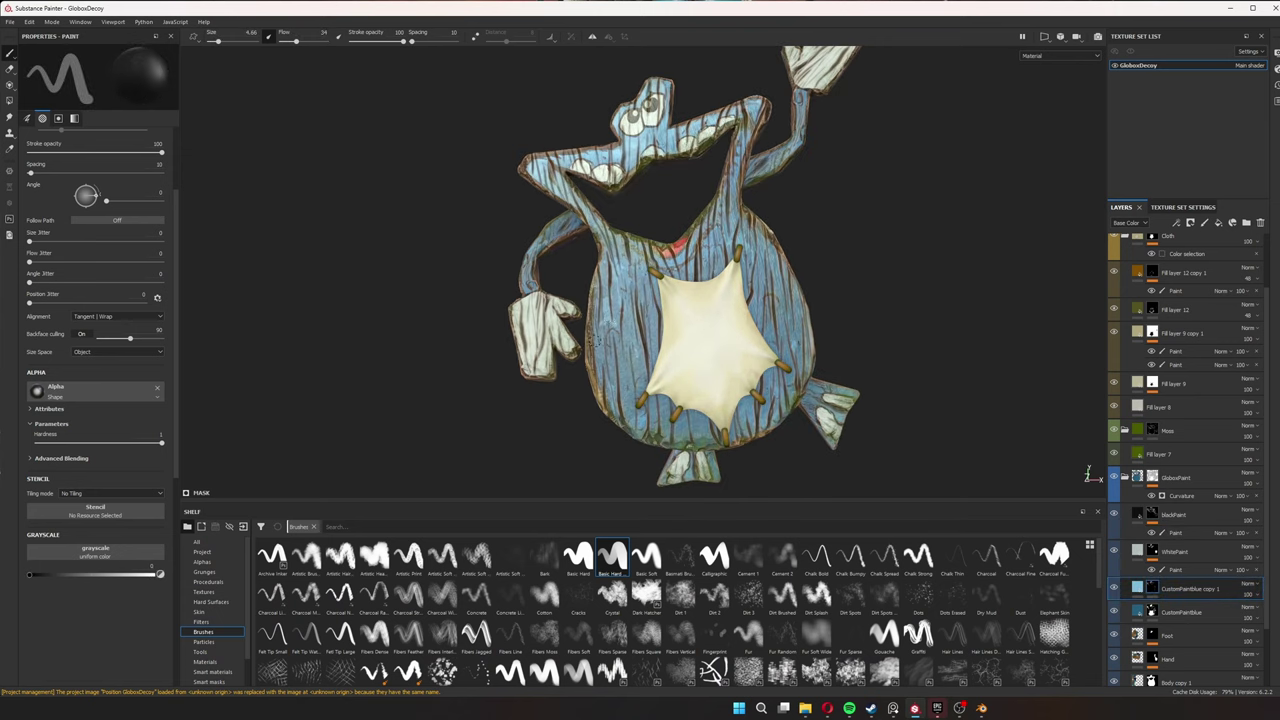
key("x")
key("x")
key("x")
key("x")
key("x")
key("x")
key("x")
key("x")
key("x")
key("x")
key("x")
key("x")
key("x")
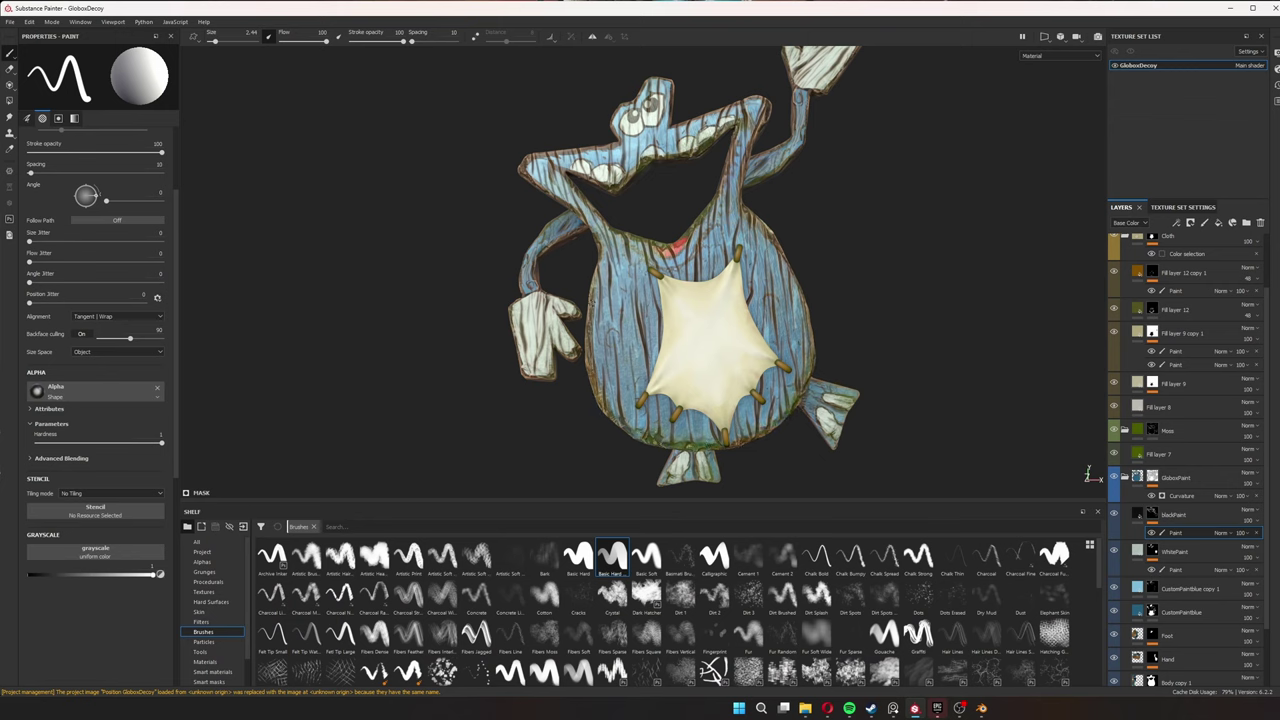
mouse_move(891, 235)
left_mouse_down("alt")
mouse_move(768, 157)
mouse_move(898, 212)
left_mouse_up("alt")
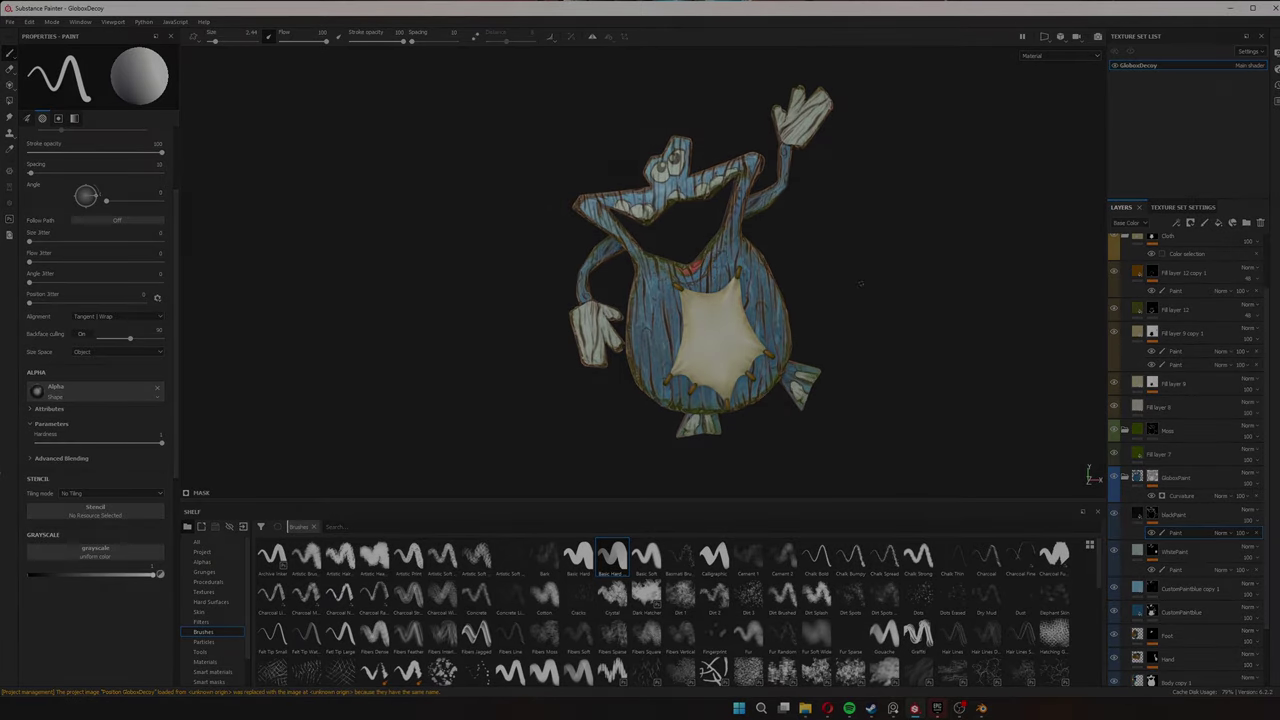